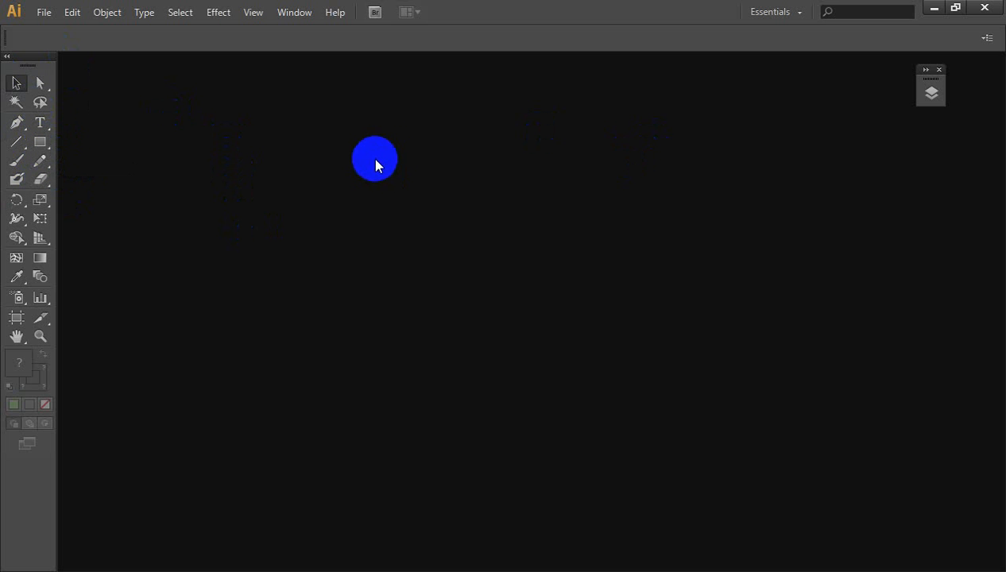
Step: Create a new one-artboard Letter document in landscape orientation, 11 in wide by 8.5 in high
left_click(44, 12)
left_click(63, 27)
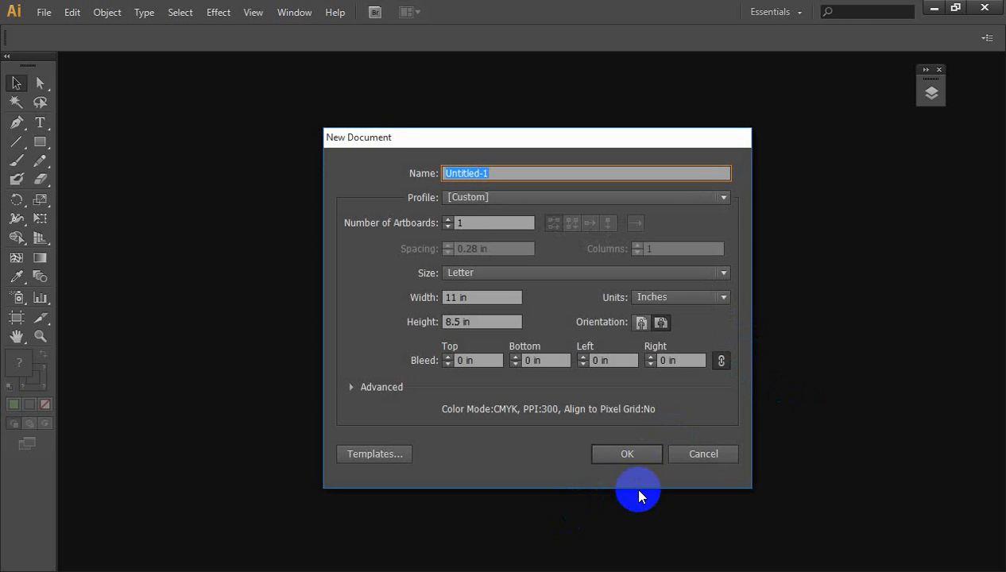
left_click(626, 455)
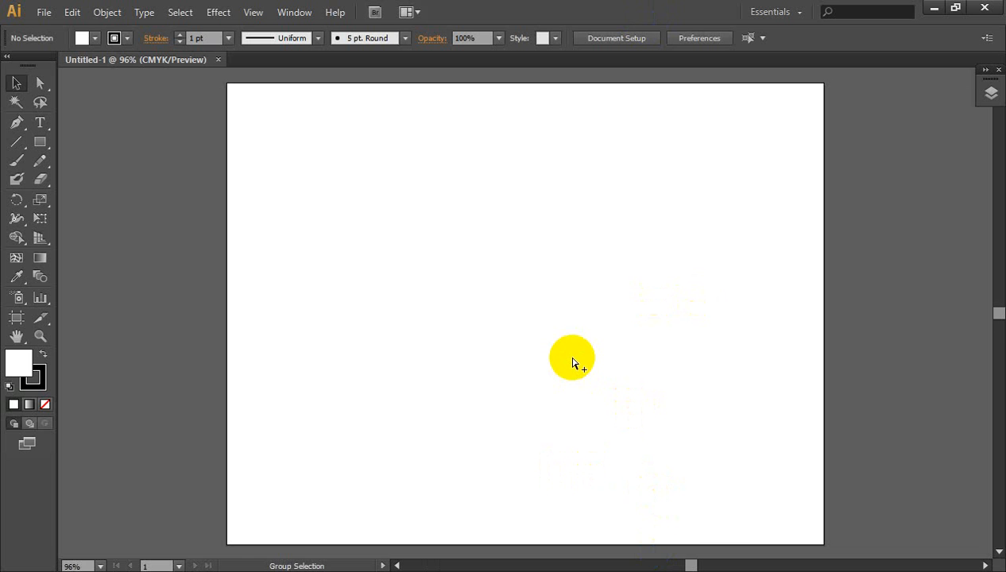
scroll(570, 357, "down", 1)
scroll(601, 332, "left", 1)
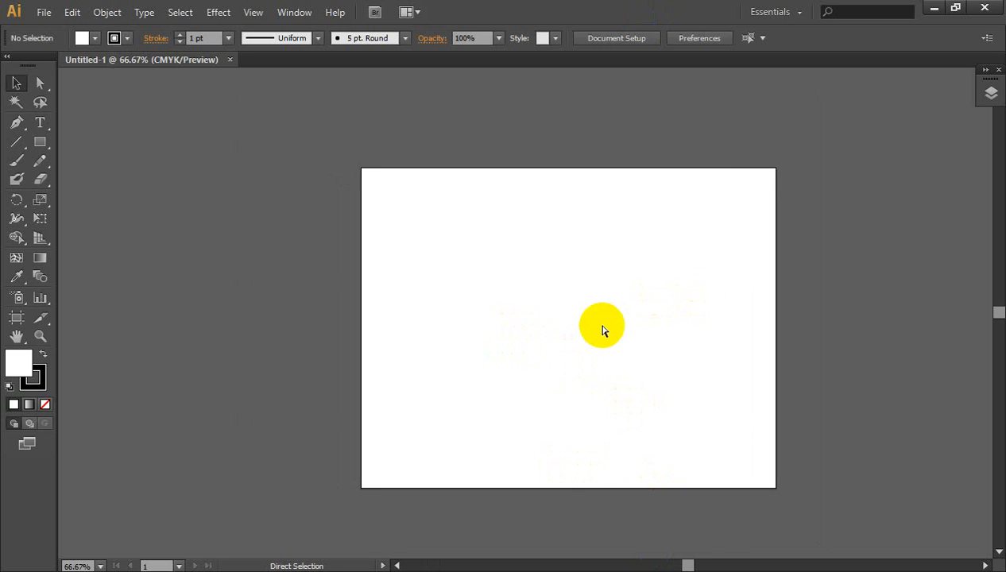
scroll(592, 332, "right", 2)
scroll(557, 337, "up", 1)
scroll(555, 337, "down", 1)
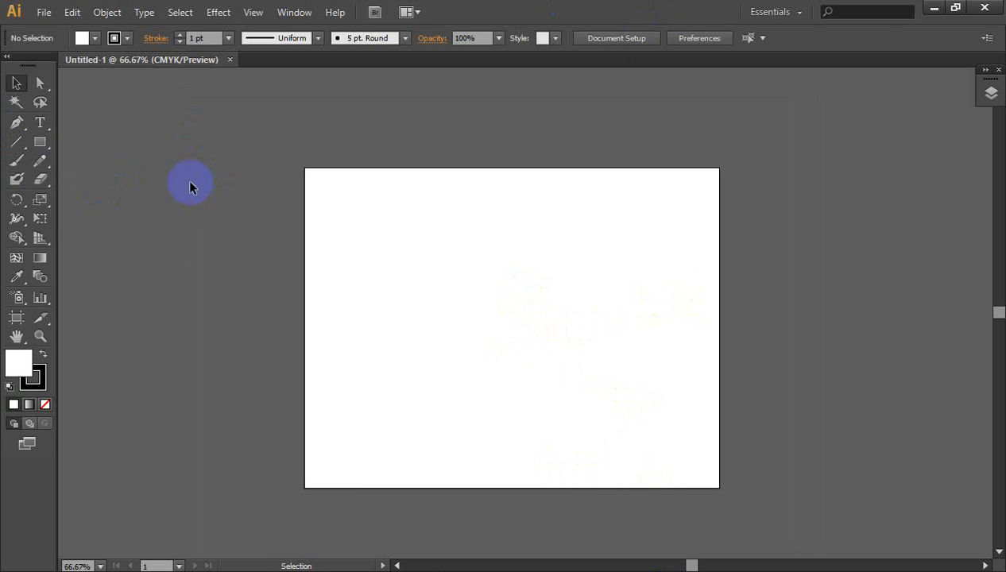
Step: Add the point text "vnjnuj" in the upper-left part of the artboard and select its characters
left_click(41, 123)
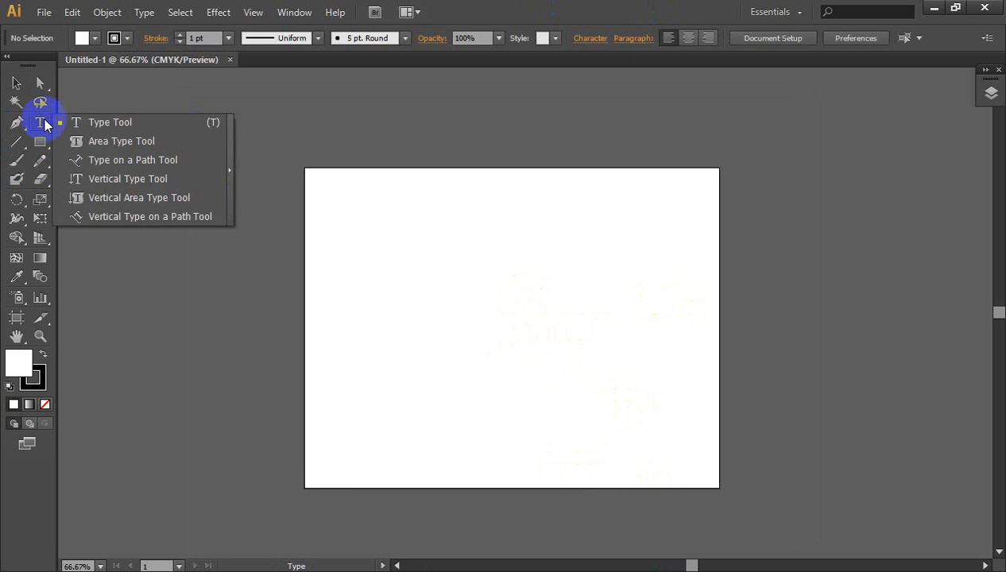
left_click(89, 125)
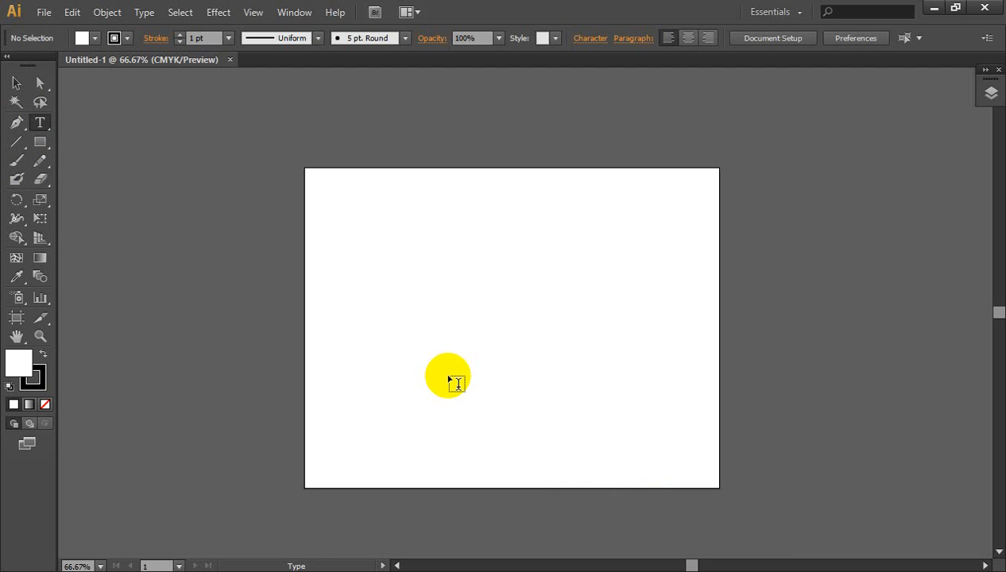
left_click(399, 268)
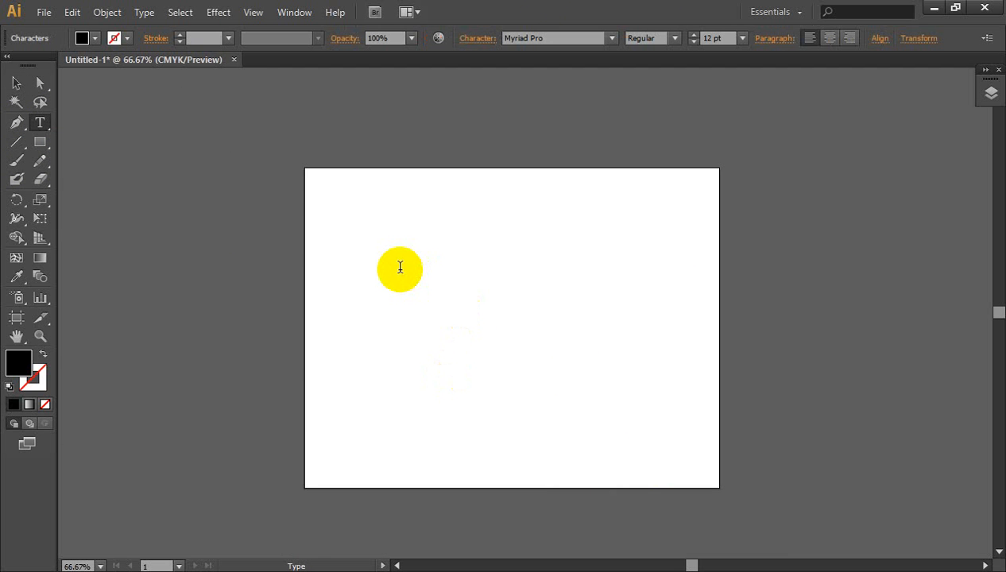
double_click(404, 268)
Step: Switch to Adobe Photoshop and create a new blank document with the preset settings
key("super")
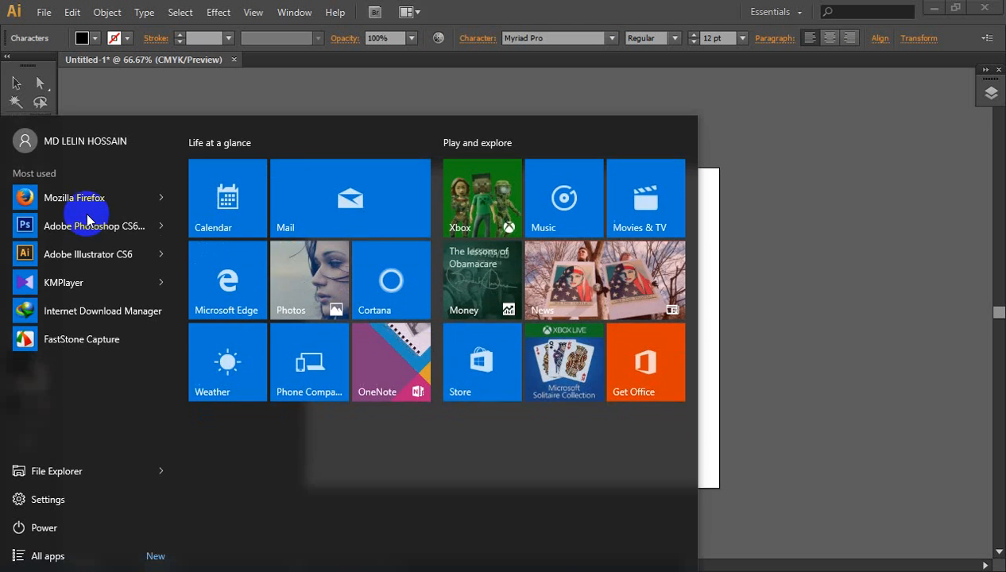
left_click(789, 313)
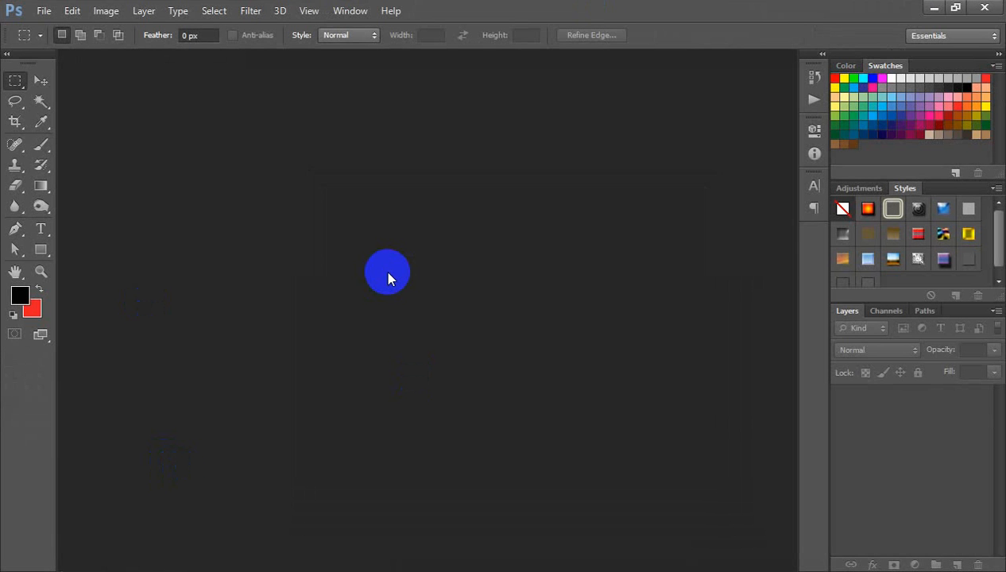
key("ctrl+n")
key("Return")
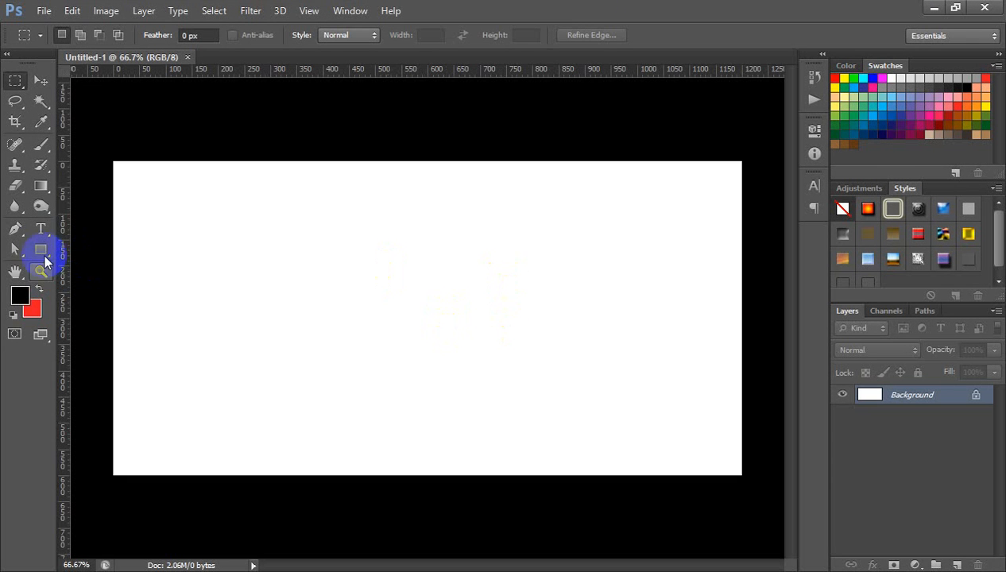
Step: Add the text "vbhvuihu8h" on the upper part of the canvas and select all its characters
left_click(40, 229)
left_click(340, 246)
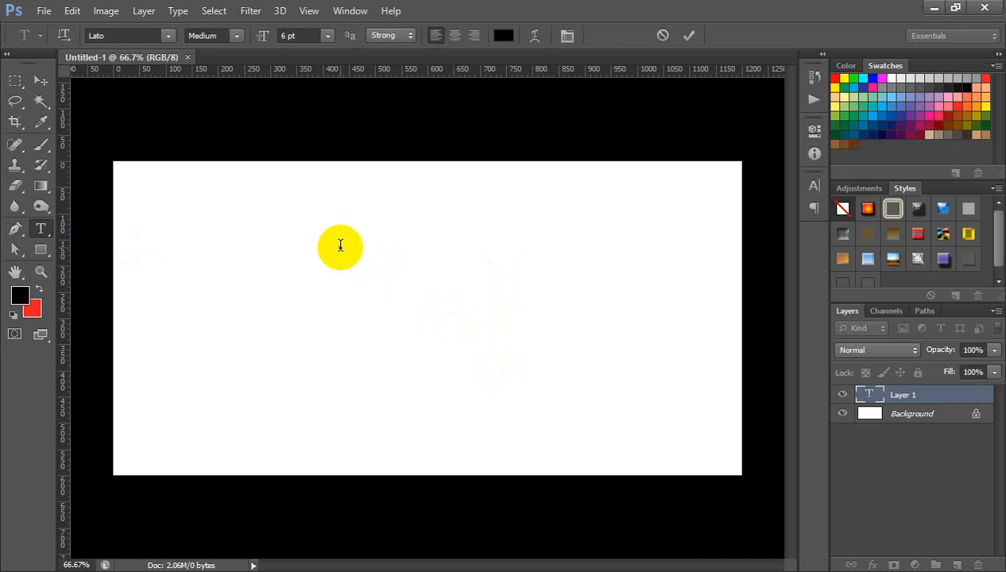
type("vbhvuihu8h")
key("ctrl+a")
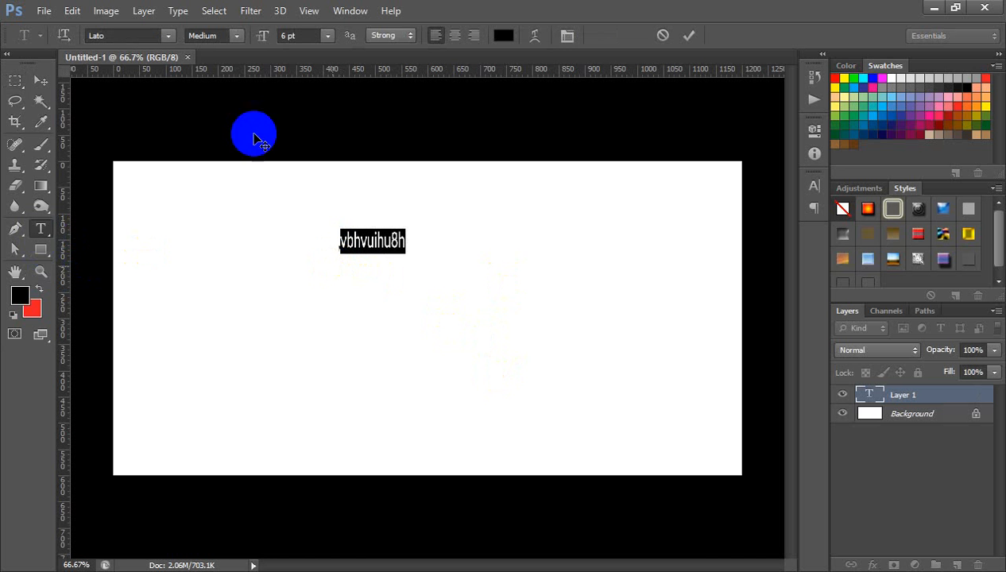
Step: Examine the available font families and font styles for the selected text
left_click(142, 34)
left_click(170, 37)
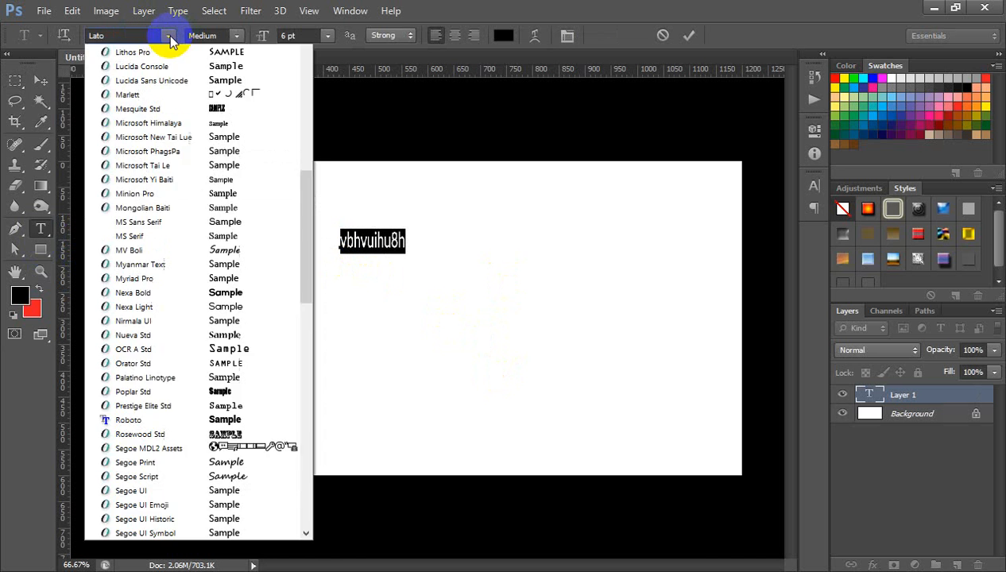
left_click(207, 30)
left_click(237, 35)
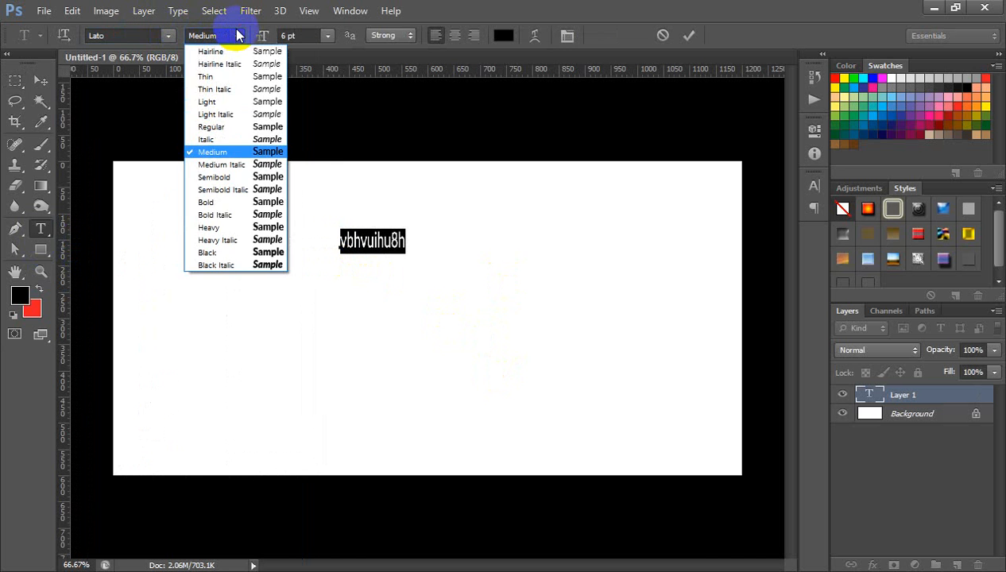
left_click(317, 35)
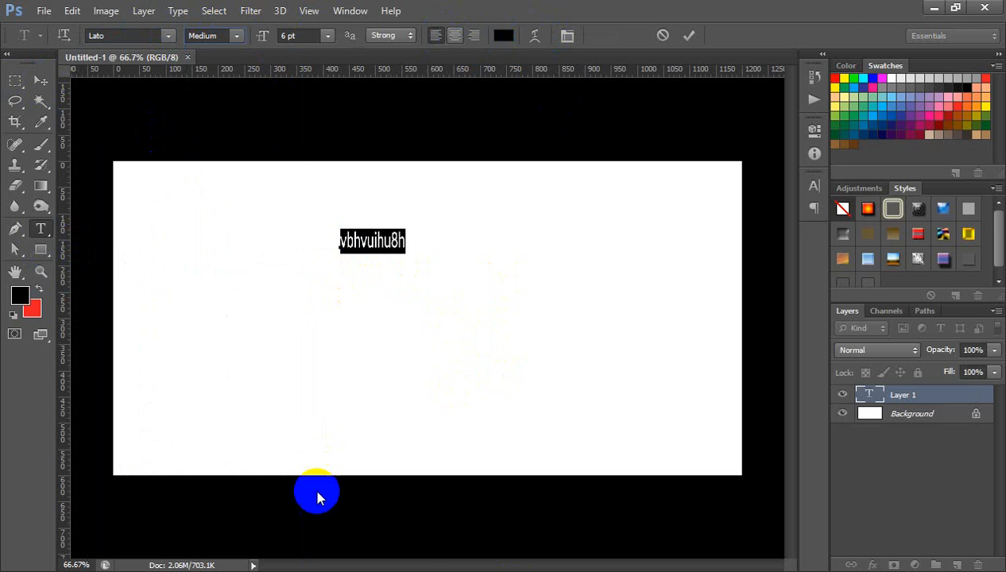
Step: Switch back to Adobe Illustrator and enlarge the text "vnjnuj" to about 121.5 pt on the left half of the artboard
left_click(360, 571)
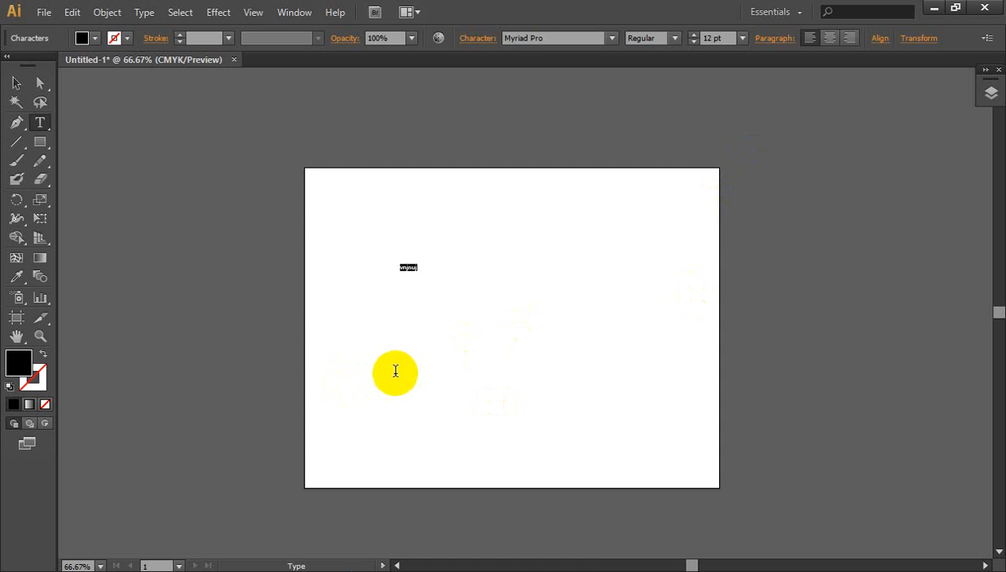
left_click(22, 86)
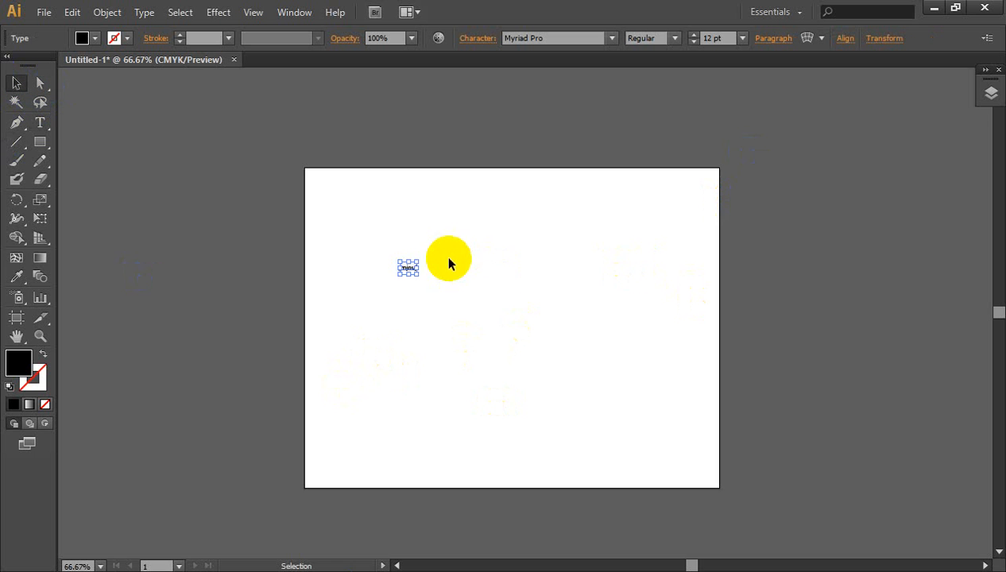
left_click_drag(420, 262, 492, 233)
left_click_drag(442, 285, 477, 281)
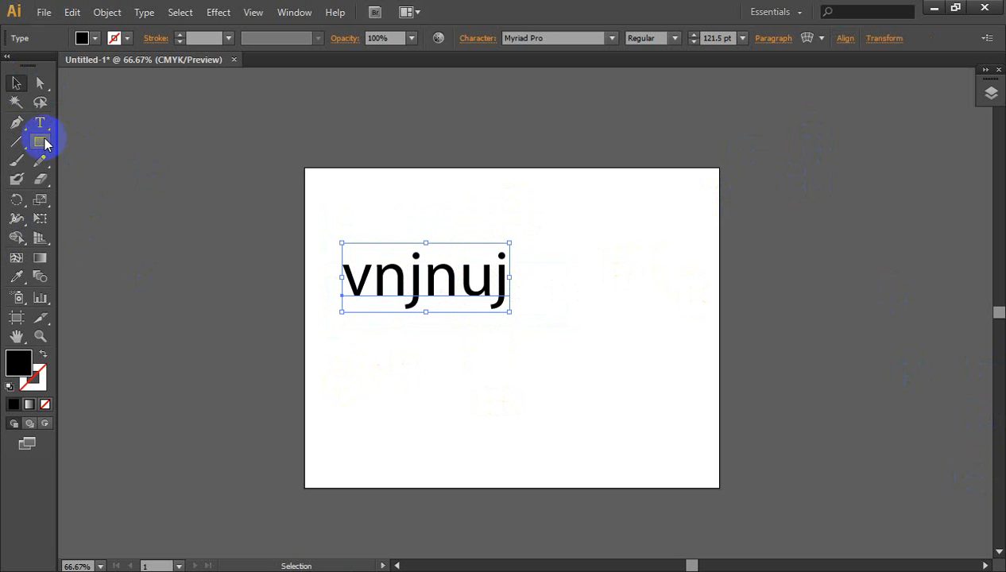
Step: Examine the shape tool variants that Illustrator offers
left_click_drag(44, 144, 116, 151)
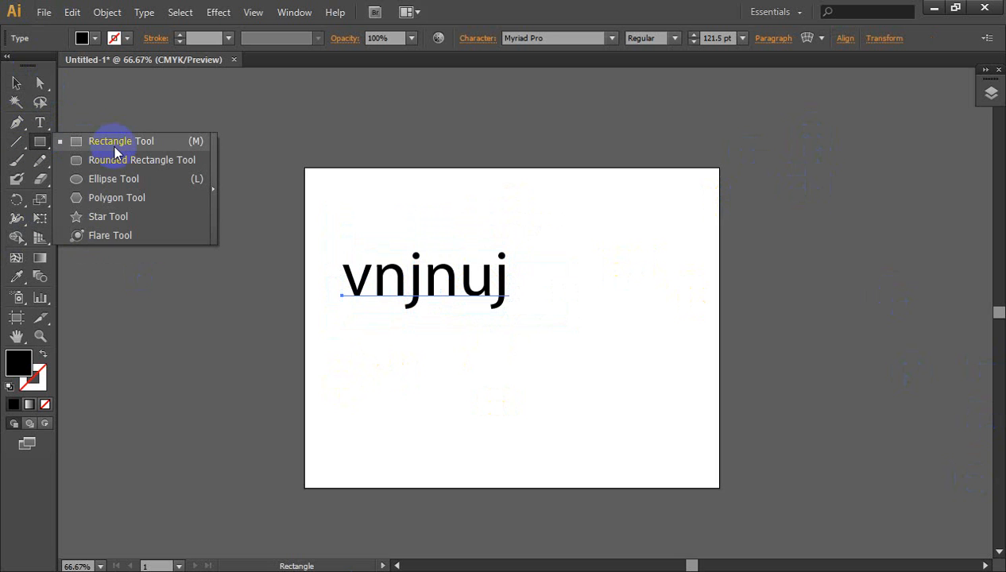
left_click_drag(116, 151, 111, 229)
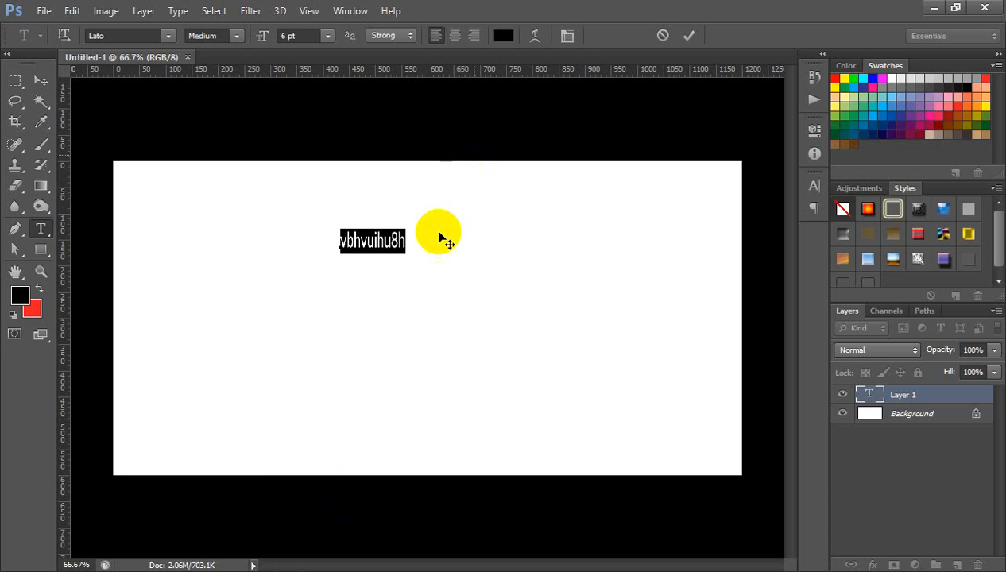
Step: Switch to Photoshop, delete the "vbhvuihu8h" text layer and look at the shape tools there
left_click(39, 80)
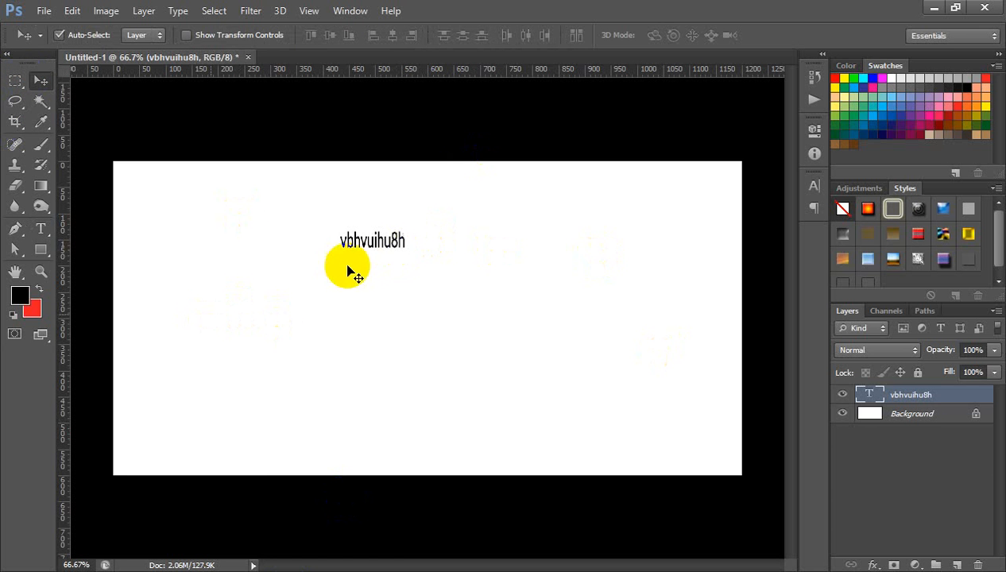
key("Delete")
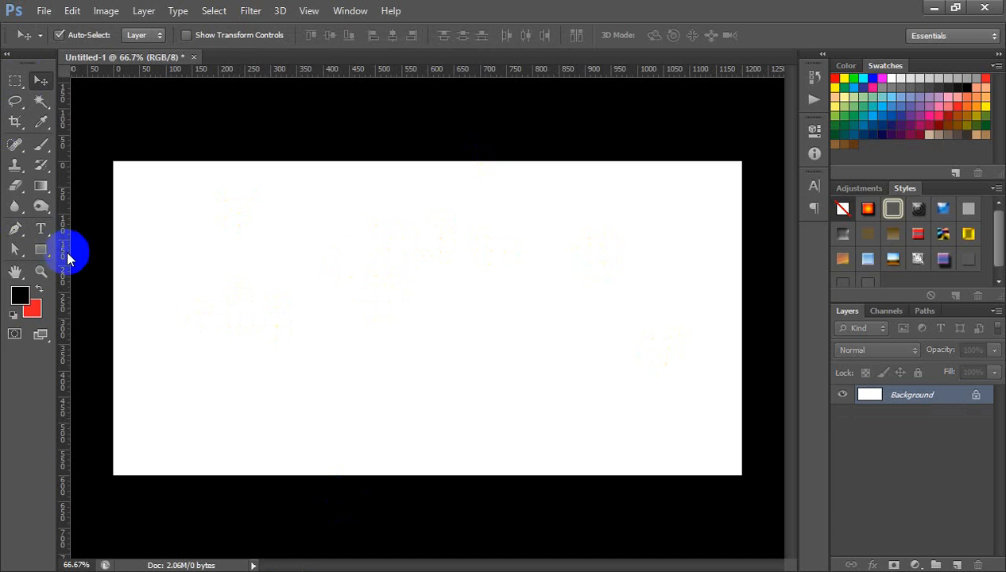
left_click_drag(41, 249, 40, 251)
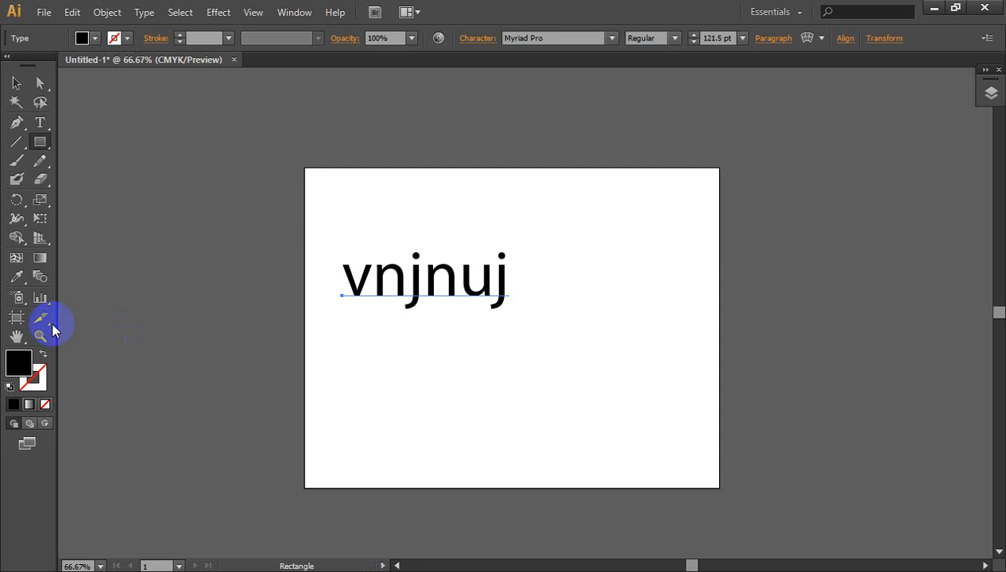
Step: Return to Illustrator and delete the text "vnjnuj" from the artboard
left_click_drag(40, 141, 503, 6)
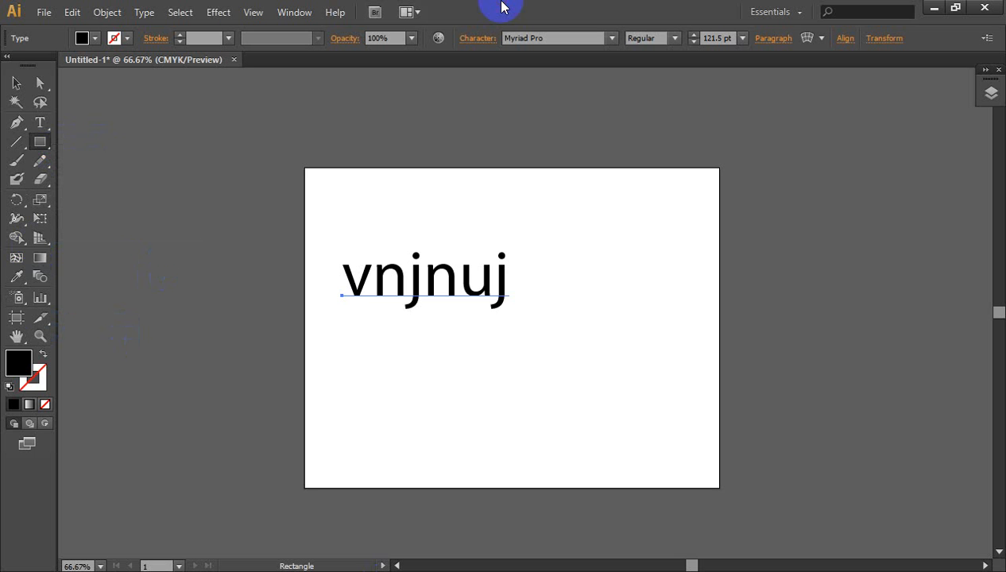
left_click(14, 83)
left_click(492, 282)
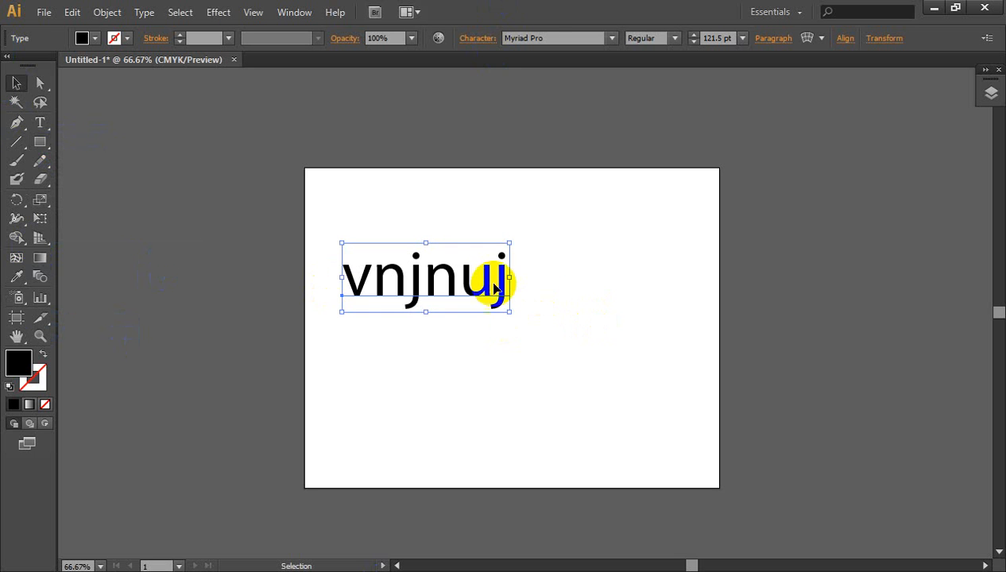
key("Delete")
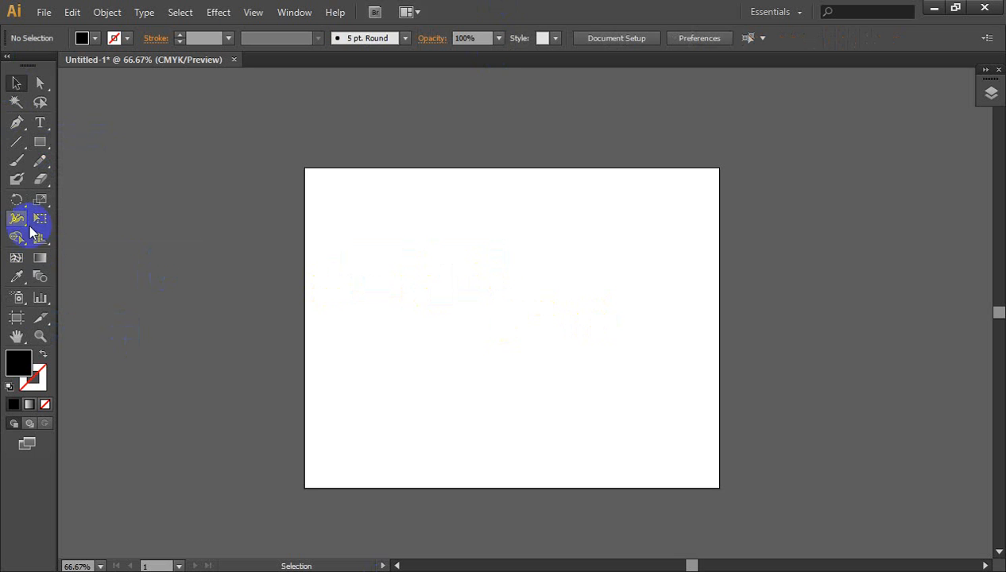
Step: Draw a black star slightly left of the artboard's centre with the Star tool, raising its point count until it forms a dense sunburst
left_click_drag(40, 144, 138, 223)
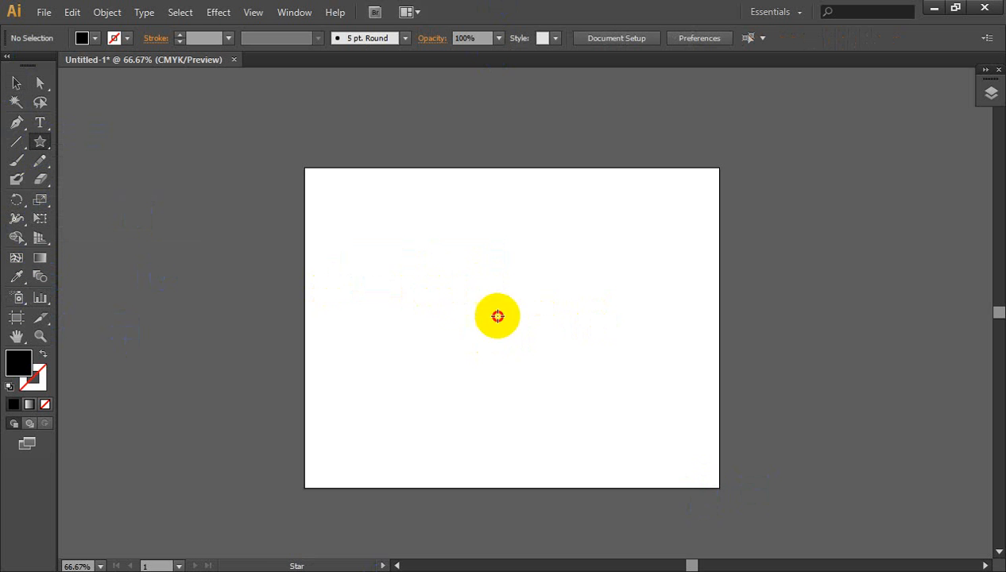
left_click_drag(453, 293, 519, 334)
key("Up")
key("Up")
key("Up")
key("Up")
key("Up")
key("Up")
key("Up")
key("Up")
key("Up")
key("Up")
key("Up")
key("Up")
key("Up")
key("Up")
key("Up")
key("Up")
key("Up")
key("Up")
key("Up")
key("Up")
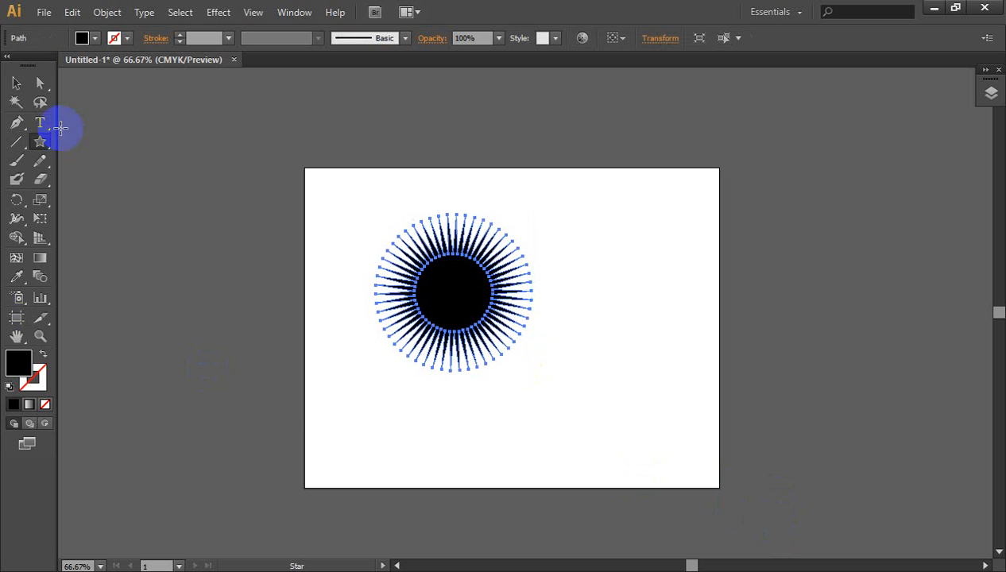
Step: Move the sunburst star slightly down and to the right, closer to the artboard's centre
left_click(17, 83)
left_click(447, 419)
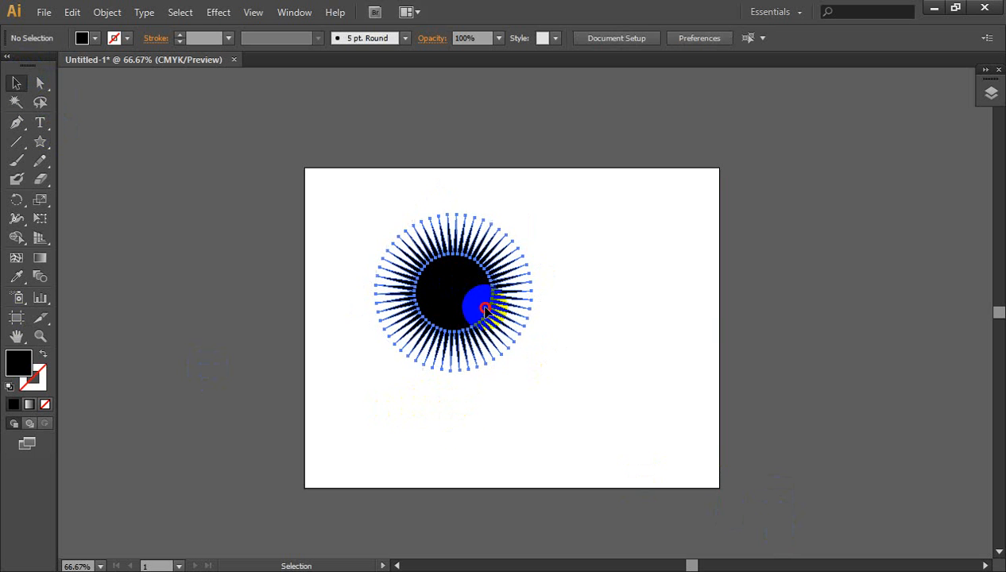
left_click_drag(470, 294, 499, 327)
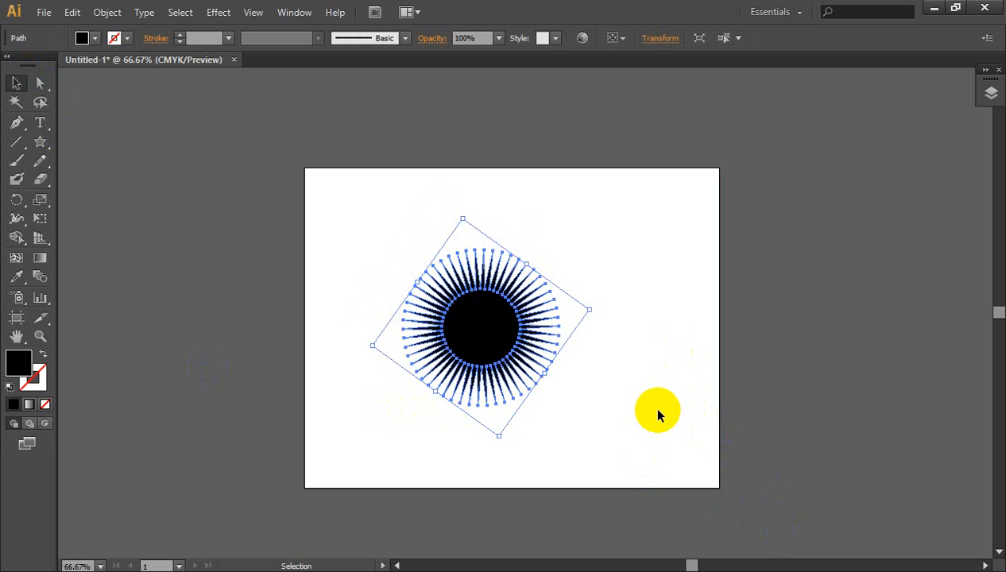
Step: Remove the star's fill and give it a bright red stroke (C 0, M 99.4, Y 100, K 0)
left_click(46, 404)
double_click(37, 377)
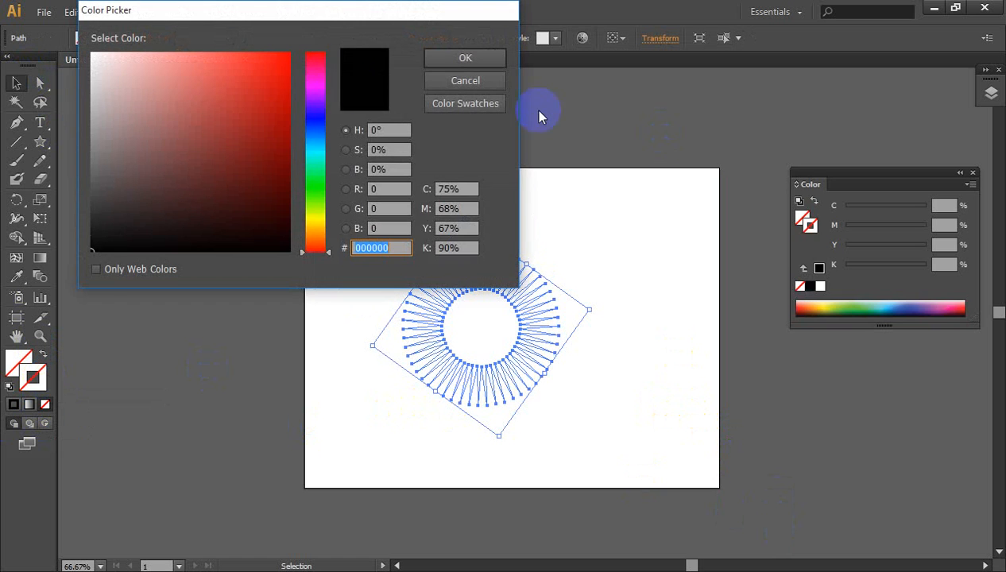
left_click_drag(254, 85, 328, 46)
left_click(447, 55)
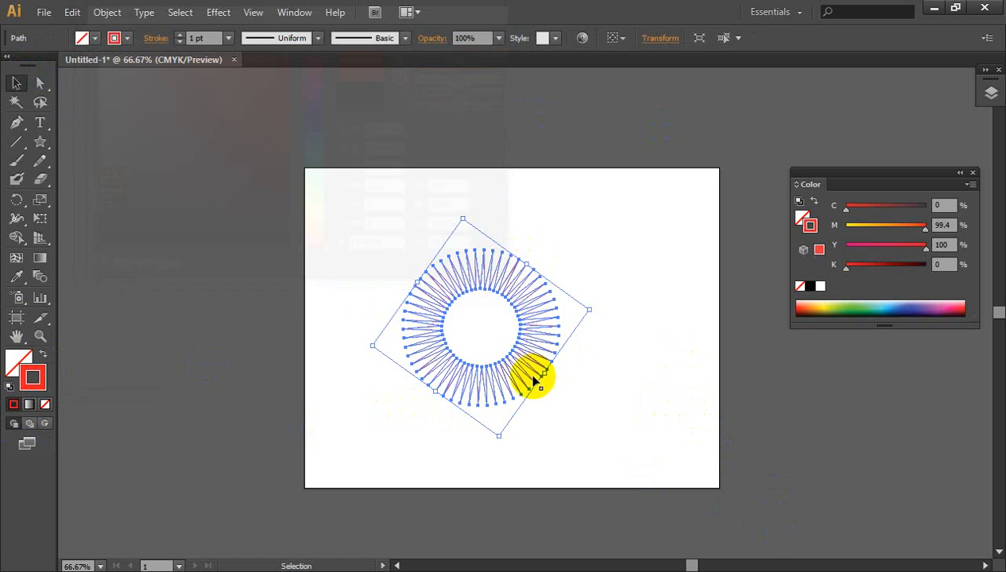
Step: Set the star's stroke weight to 5 pt and deselect it
left_click(180, 34)
left_click(180, 35)
left_click(179, 34)
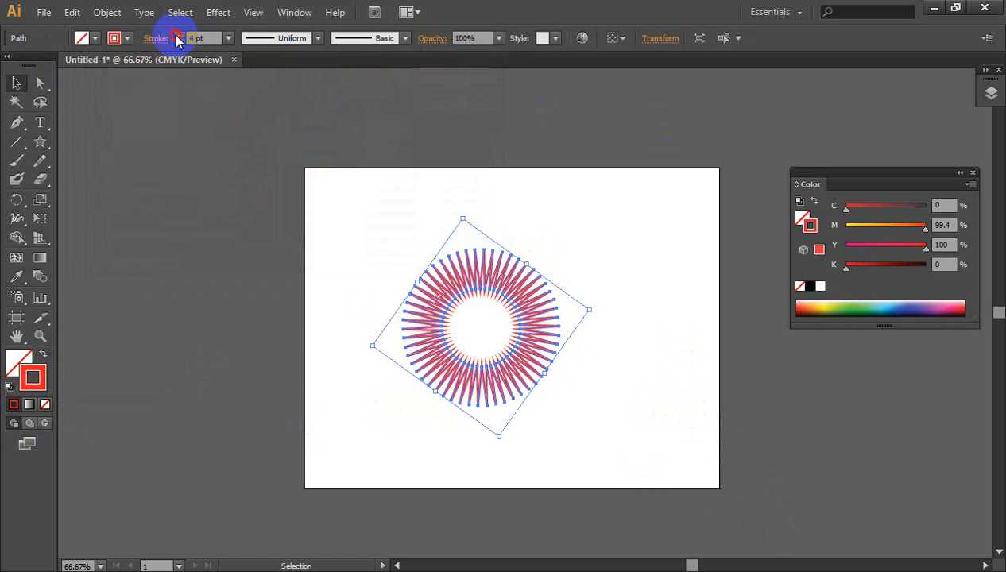
left_click(180, 34)
left_click(650, 487)
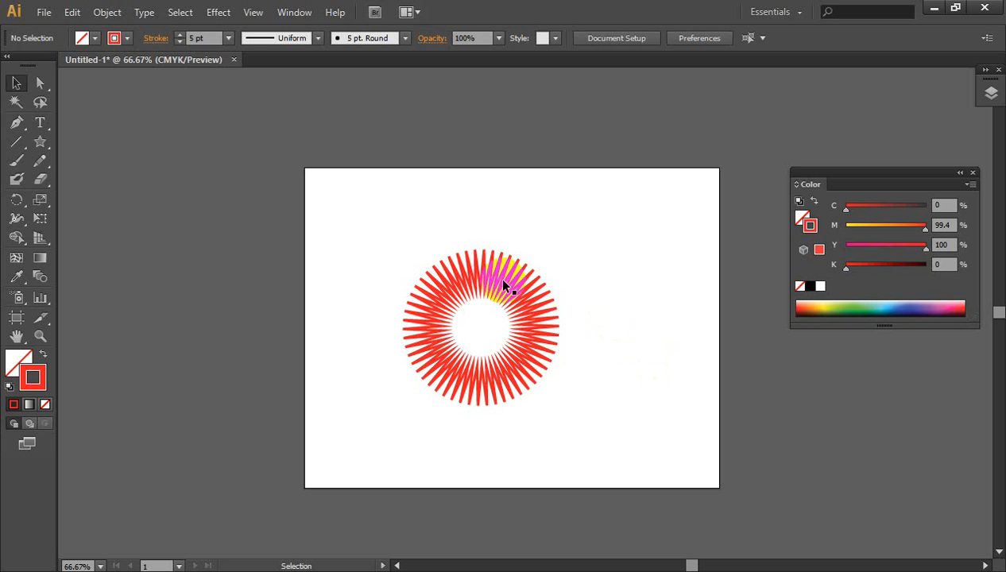
Step: Select the sunburst star, move it up and to the left, move it back down the artboard, and deselect it
left_click_drag(357, 215, 647, 426)
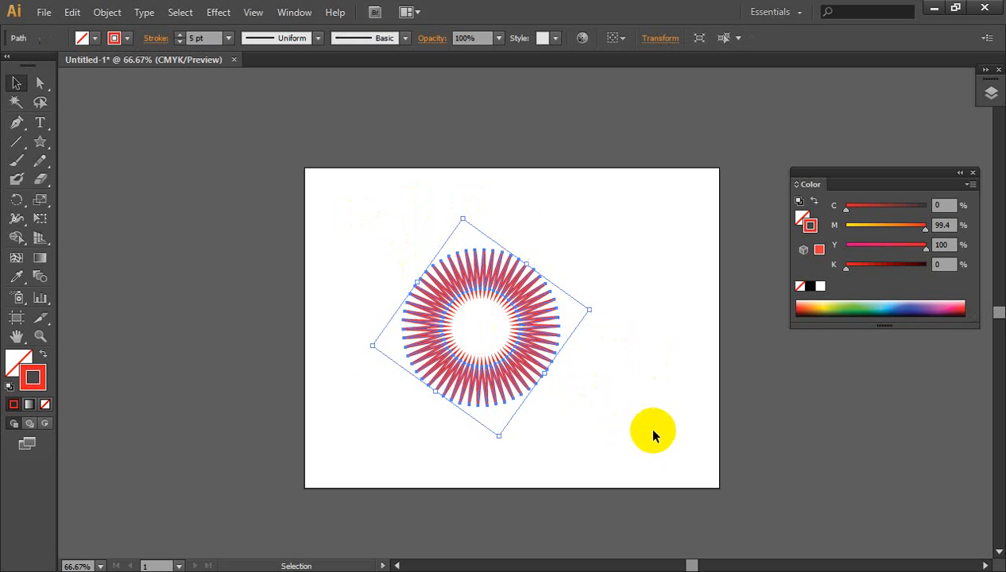
left_click_drag(512, 298, 493, 238)
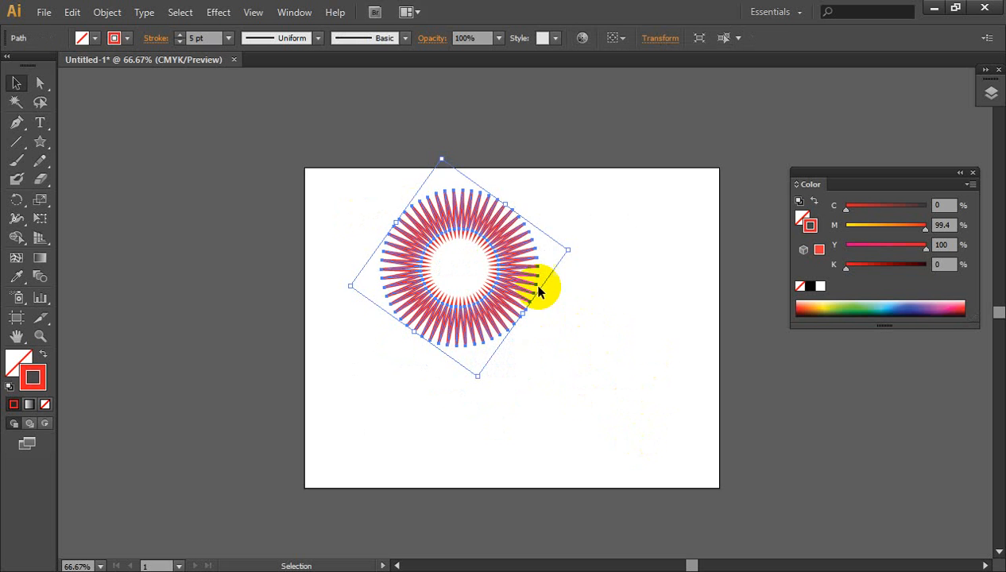
left_click_drag(503, 329, 502, 426)
left_click(576, 332)
key("a")
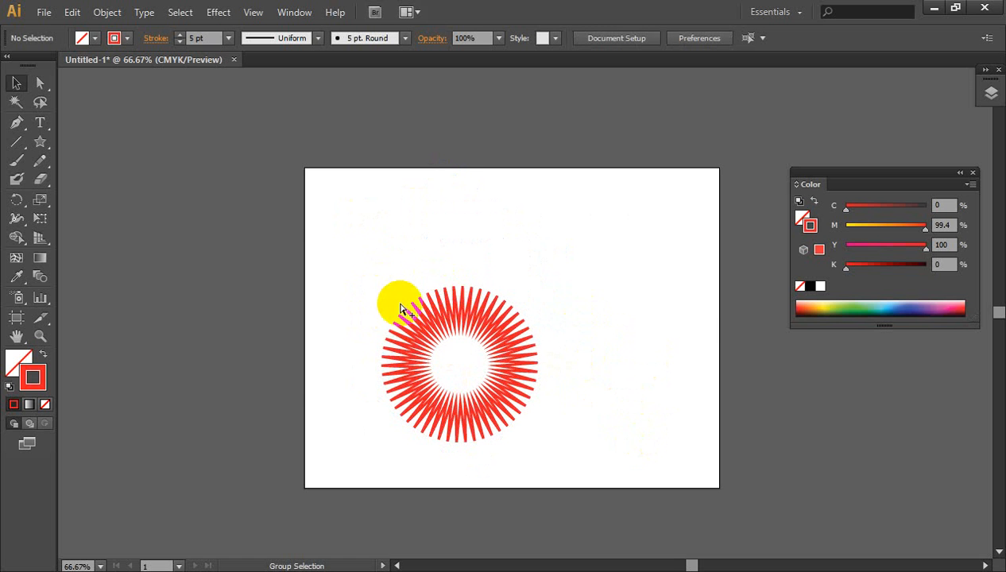
Step: Select the red sunburst star again and move it upward and slightly to the left
scroll(402, 304, "up", 4)
scroll(476, 322, "down", 1)
key("v")
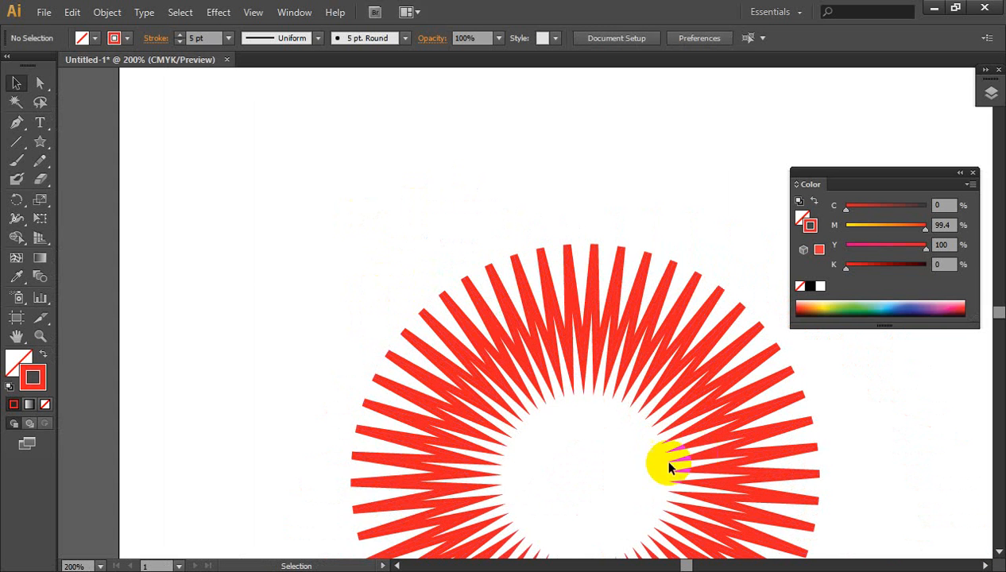
left_click(539, 308)
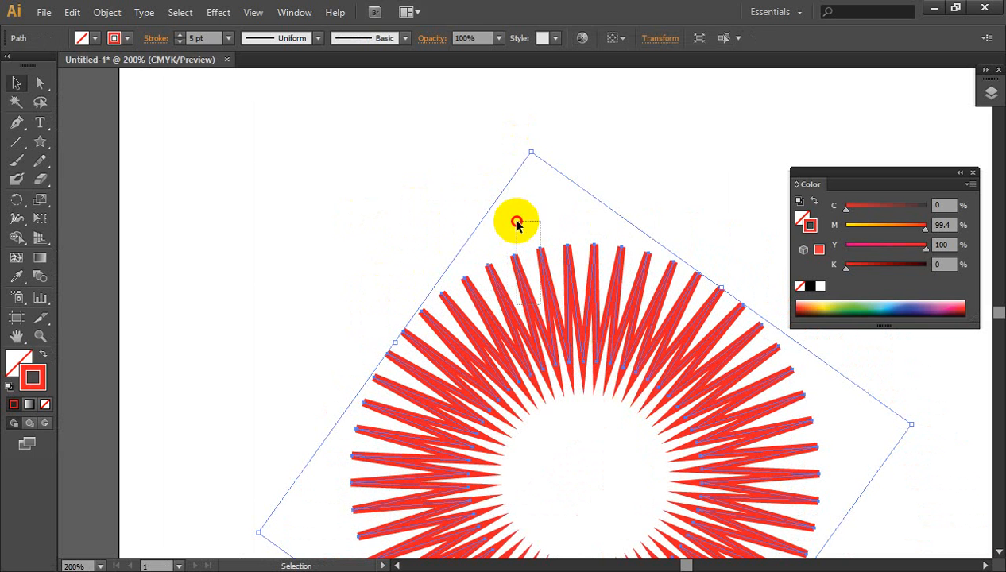
left_click_drag(523, 285, 502, 175)
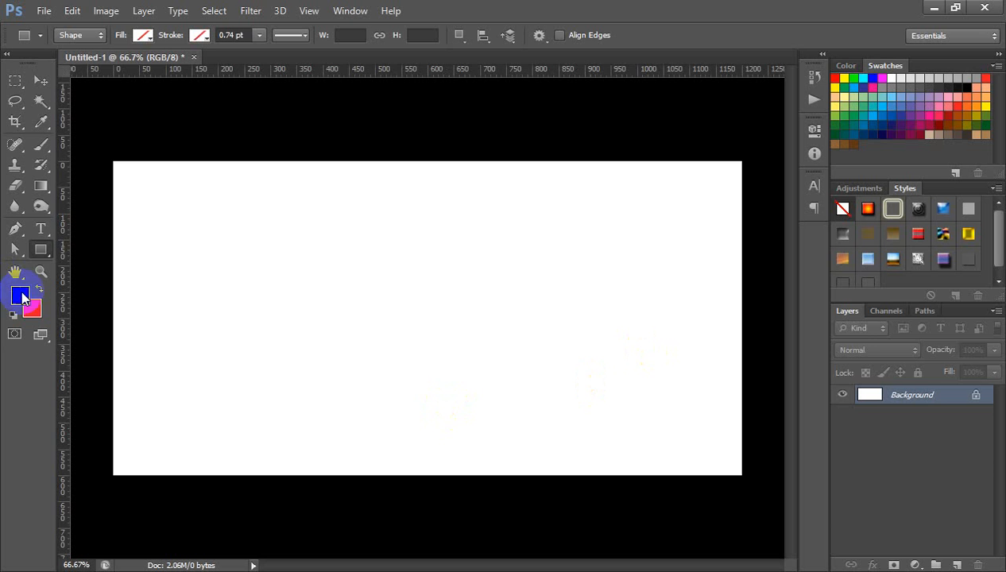
Step: In Photoshop, draw a 25-sided polygon shape about 451 px wide and move it to the middle of the canvas
left_click(42, 252)
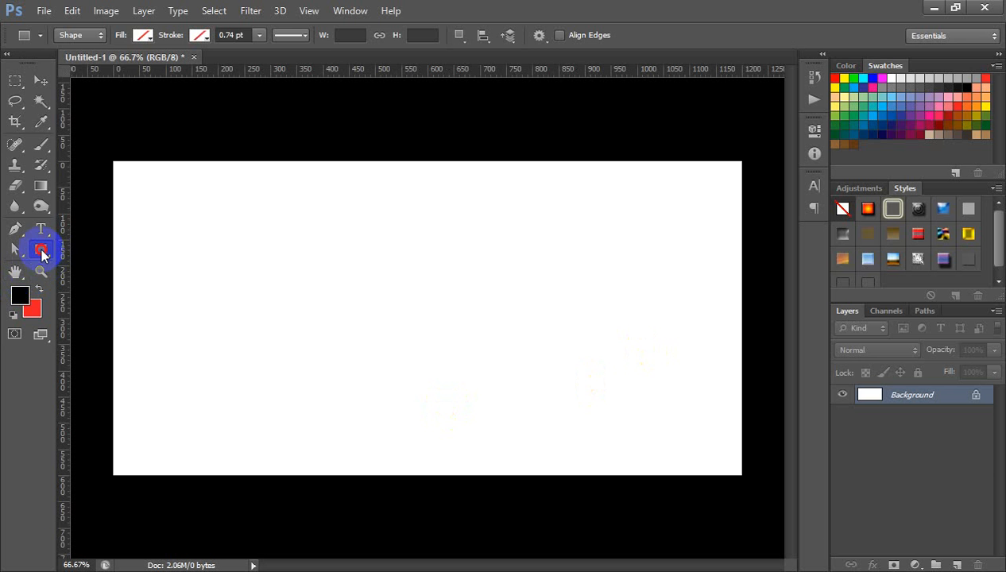
left_click(135, 292)
left_click(588, 37)
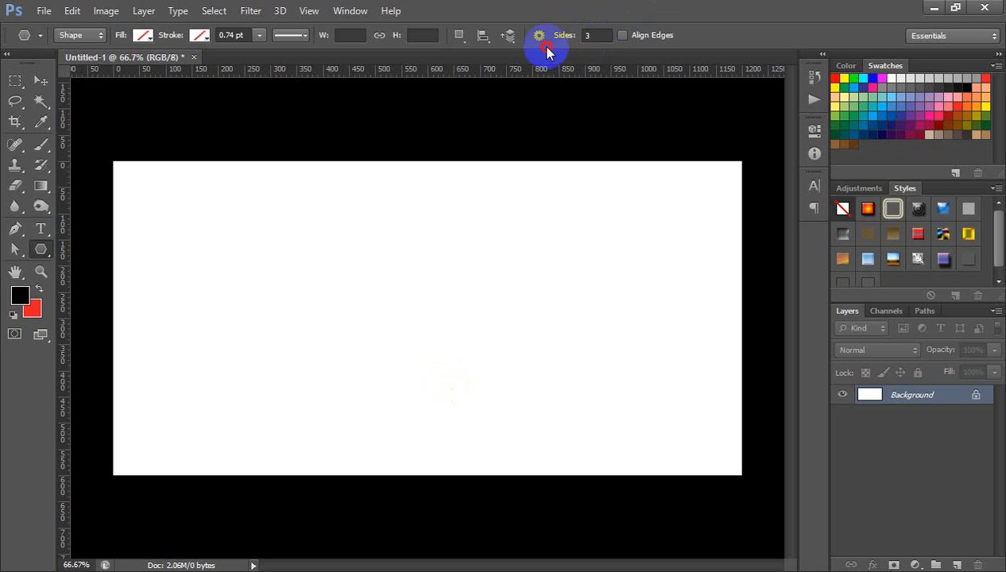
left_click(592, 34)
left_click(593, 34)
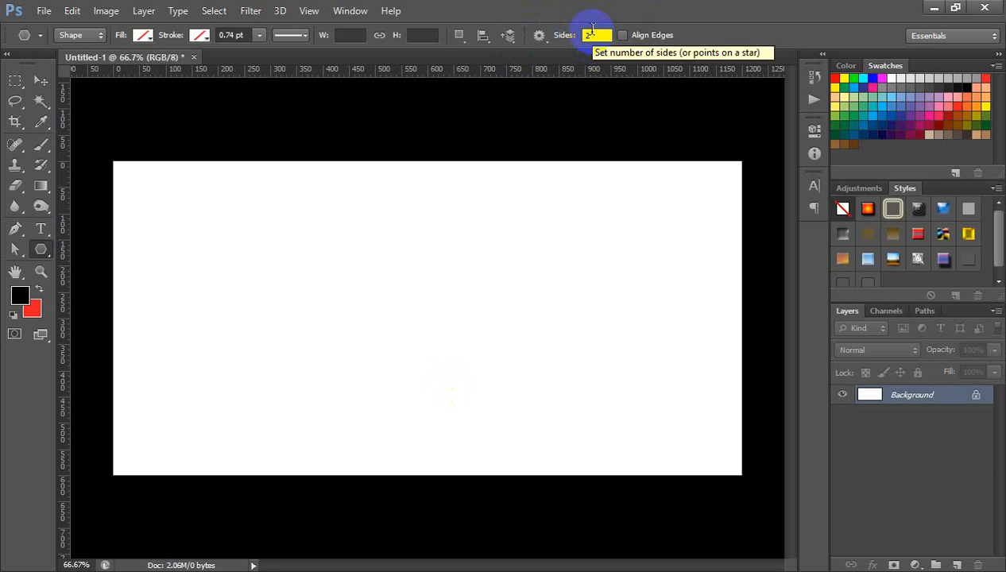
type("25")
left_click_drag(282, 228, 365, 312)
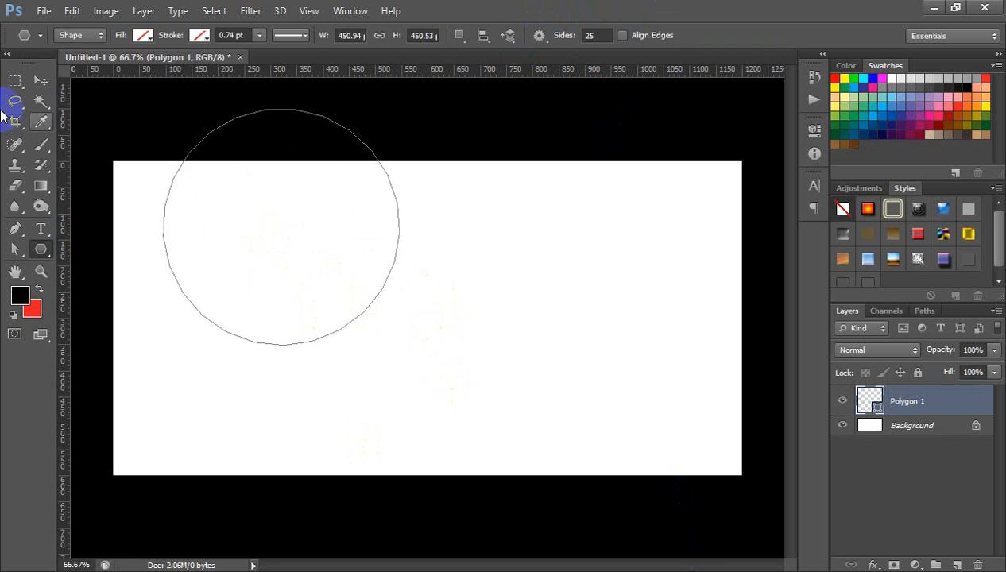
left_click(40, 81)
left_click_drag(357, 318, 509, 410)
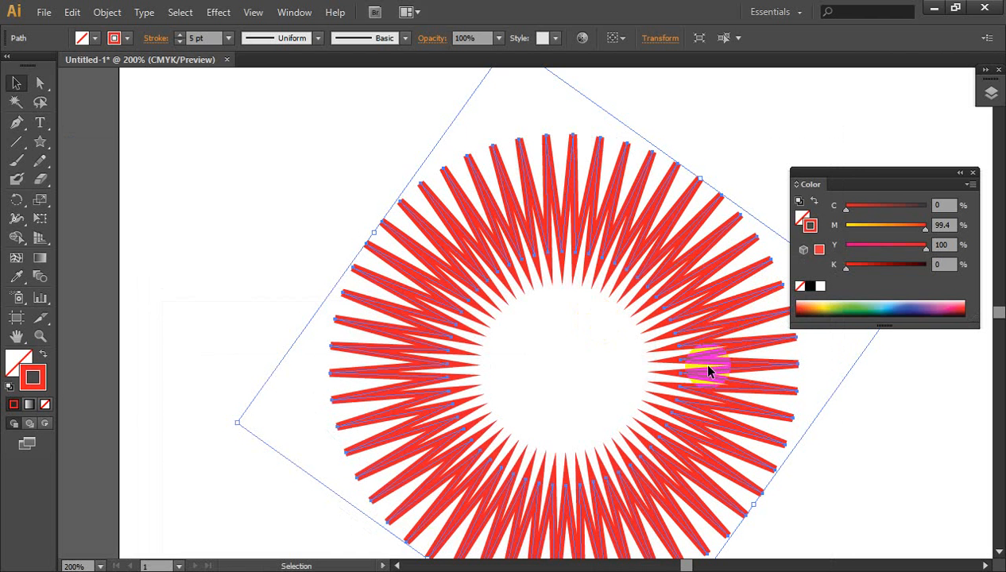
Step: Back in Illustrator, select the whole red sunburst star and delete it from the artboard
left_click(715, 366)
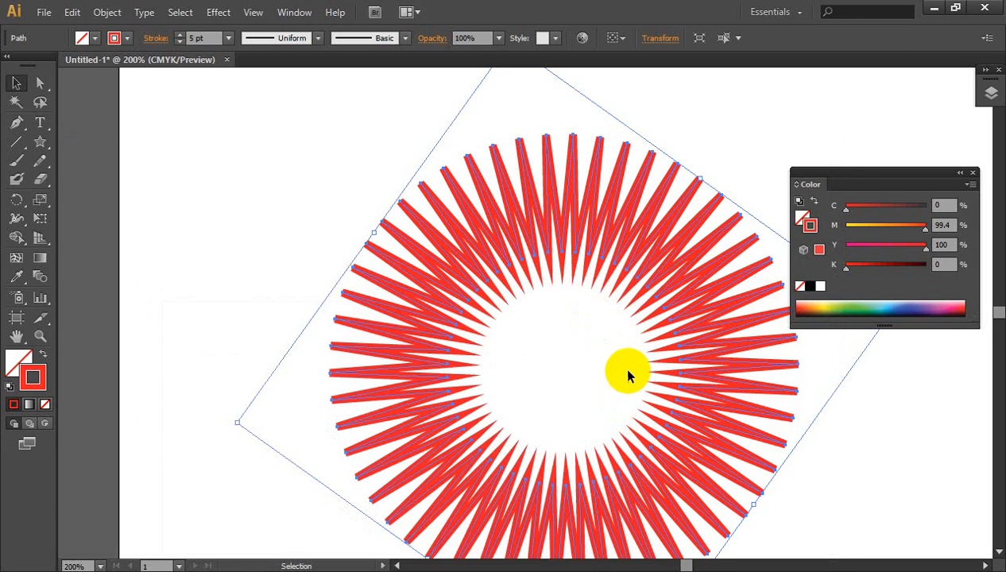
key("a")
scroll(597, 344, "down", 2)
left_click_drag(439, 166, 723, 503)
key("Delete")
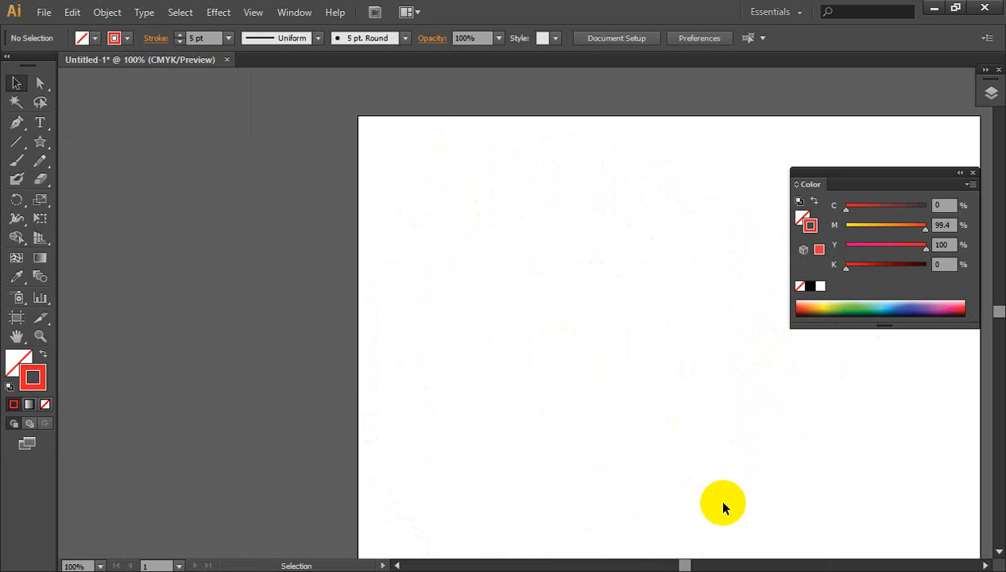
Step: Draw a new sunburst with the Star tool near the artboard's upper-left corner and undo it
left_click(40, 142)
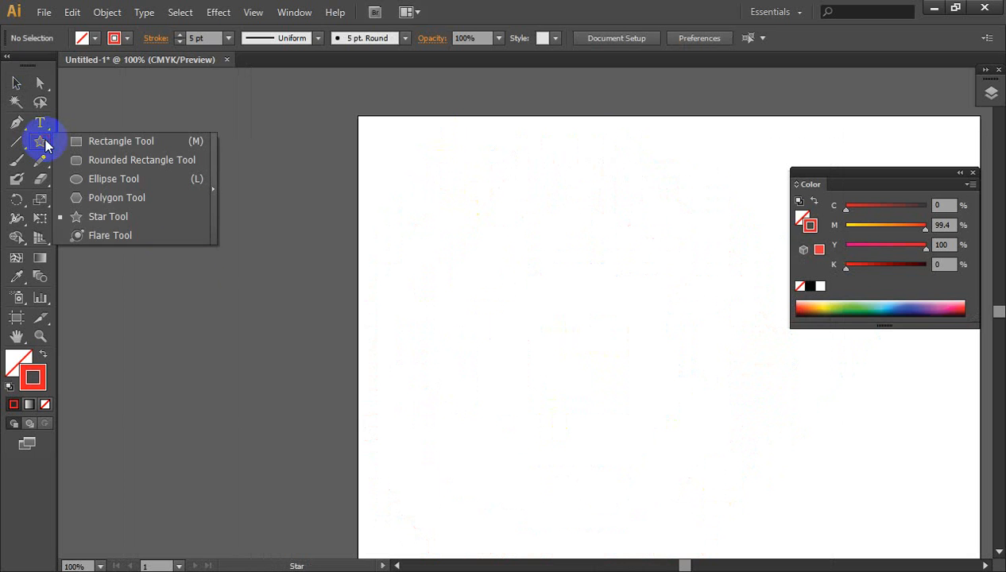
left_click(171, 219)
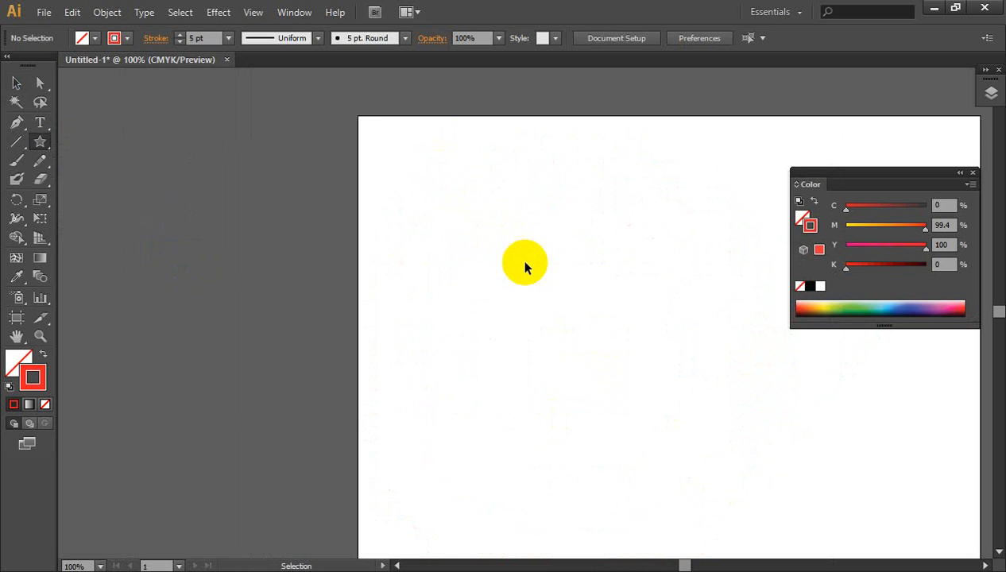
key("ctrl+1")
left_click_drag(370, 215, 514, 303)
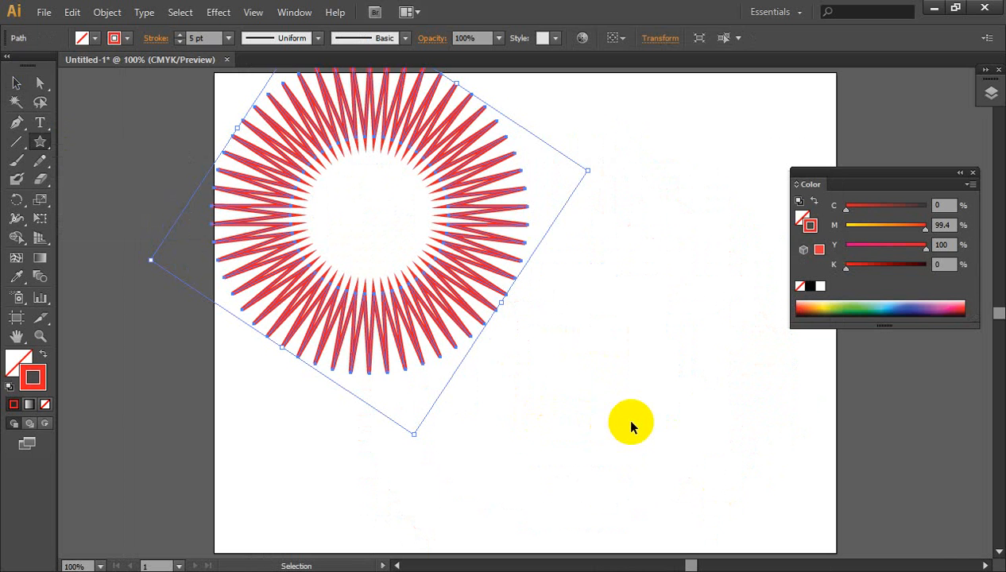
key("ctrl+z")
Step: Draw a star about 6.15 in wide in the artboard's upper-left area, raising its point count until it forms a very dense ring
left_click_drag(404, 195, 522, 322)
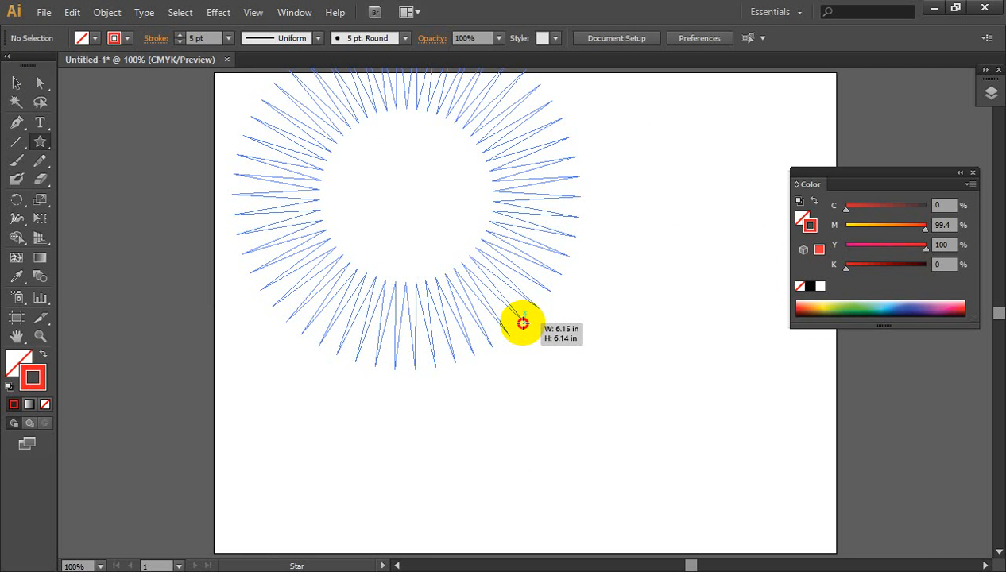
key("Up")
key("Up")
key("Up")
key("Up")
key("Up")
key("Up")
key("Up")
key("Up")
key("Up")
key("Up")
left_click_drag(522, 321, 522, 322)
key("Up")
key("Up")
key("Up")
key("Up")
key("Up")
key("Up")
key("Up")
key("Up")
key("Up")
key("Up")
key("Up")
key("Up")
key("Up")
key("Up")
key("Up")
key("Up")
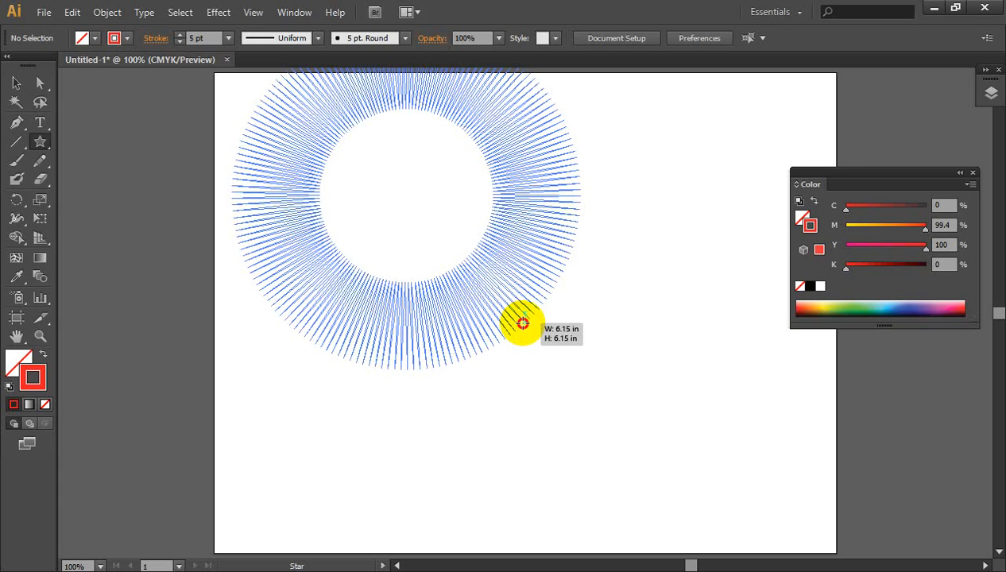
Step: Shrink the star and lower its point count to three so it becomes a triangle, and delete that shape
key("Down")
key("Down")
key("Down")
key("Down")
key("Down")
key("Down")
key("Down")
key("Down")
mouse_move(522, 322)
left_mouse_down()
mouse_move(494, 308)
mouse_move(522, 267)
left_mouse_up()
key("Down")
key("Down")
key("Down")
key("Down")
key("Down")
key("Down")
key("Down")
key("Down")
key("Down")
key("Down")
key("Down")
key("Down")
key("Down")
key("Down")
key("Down")
key("Down")
key("Down")
key("Down")
key("Down")
key("Down")
key("Down")
key("Down")
key("Down")
key("Down")
key("Down")
key("Down")
key("Down")
key("Down")
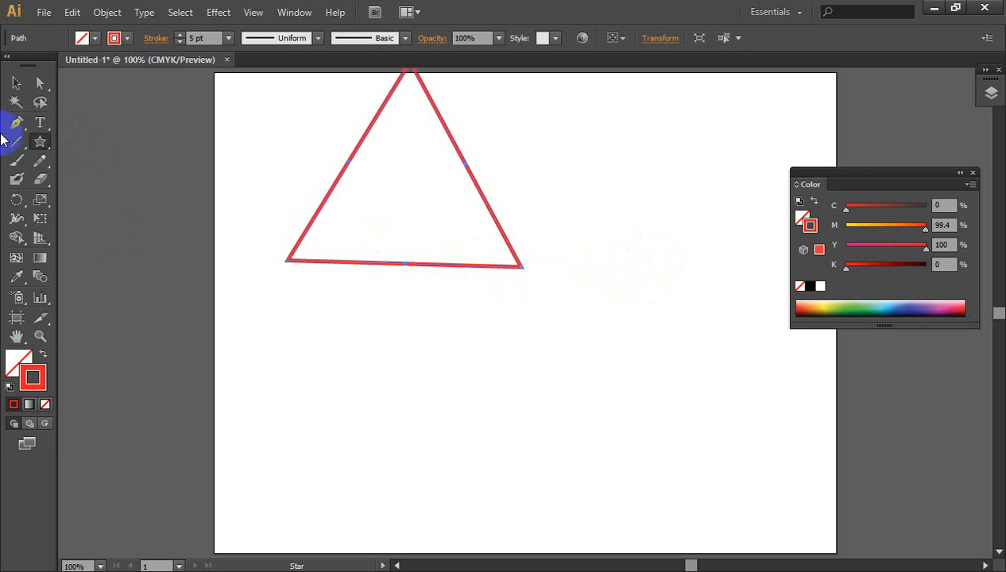
left_click(16, 83)
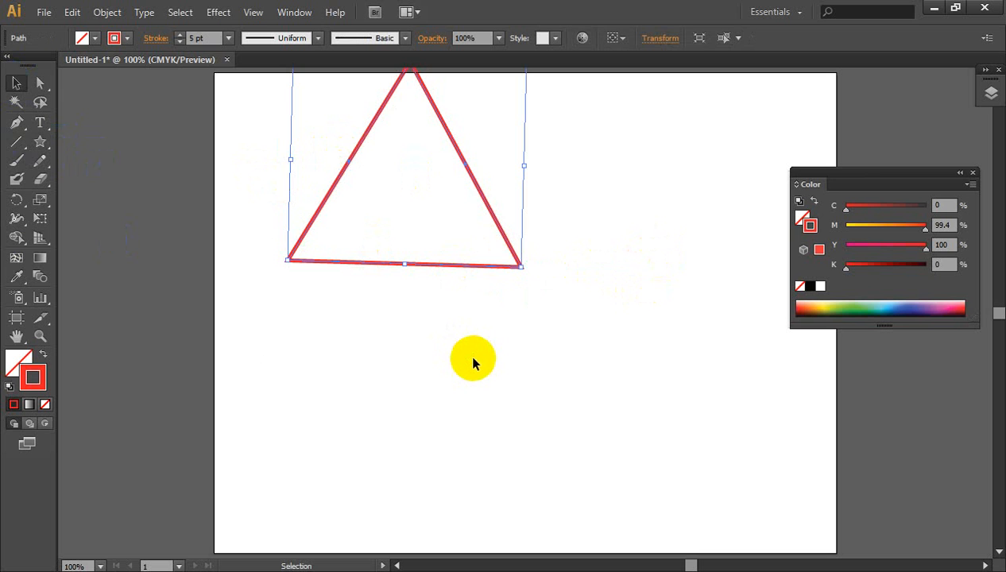
key("Delete")
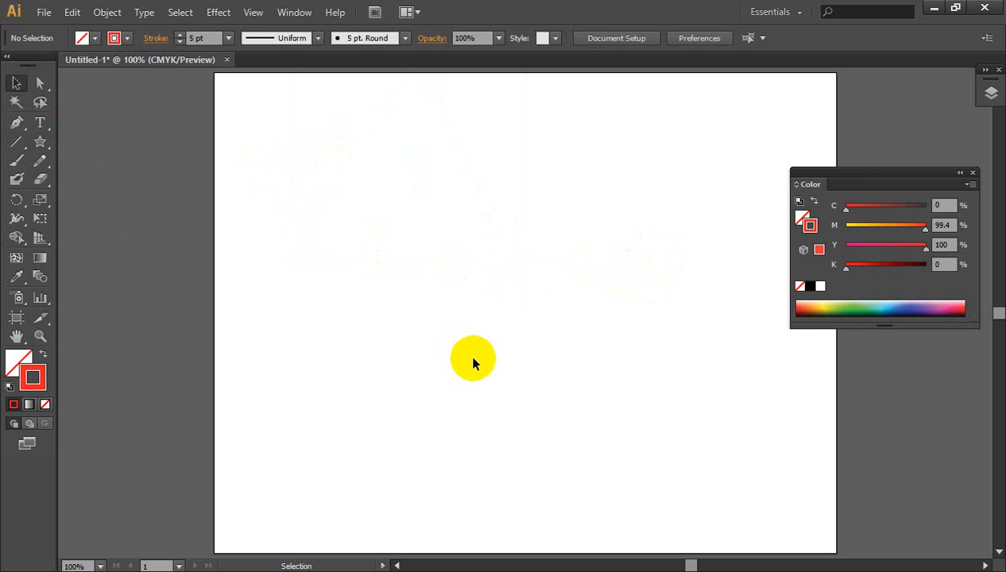
Step: Draw a large polygon over the artboard's upper-left corner with the Polygon tool, raising its side count until it looks nearly circular
left_click(37, 142)
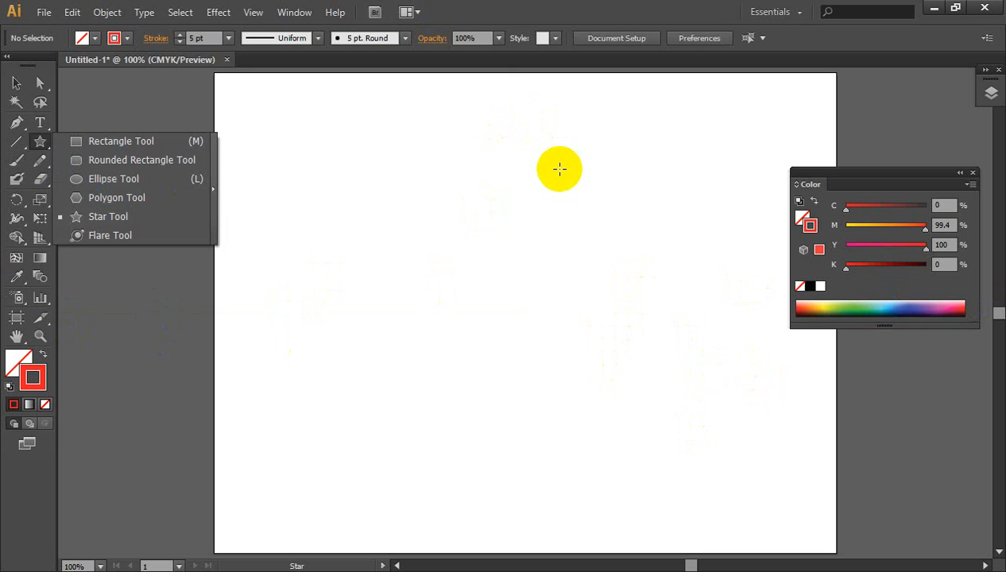
left_click(660, 7)
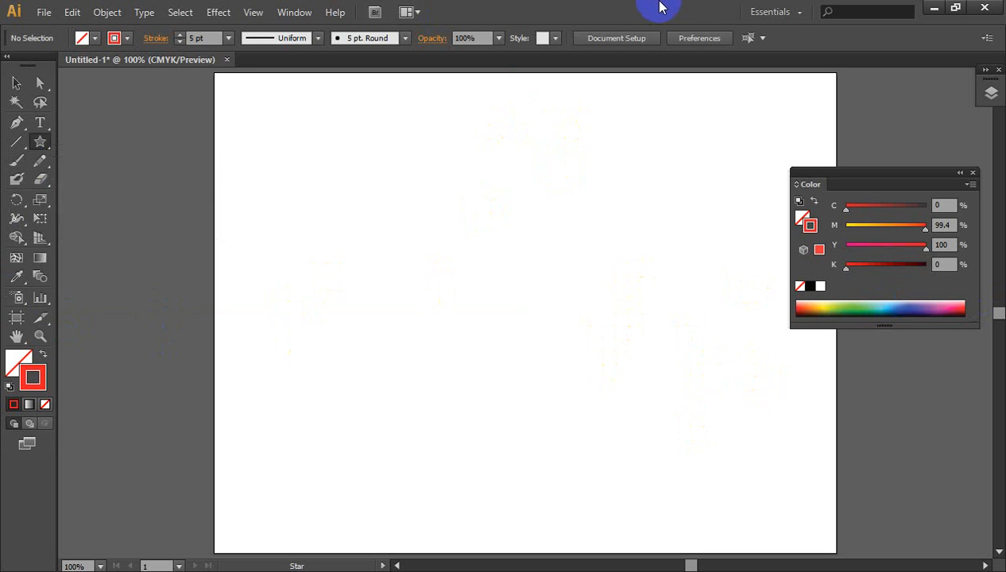
left_click(37, 149)
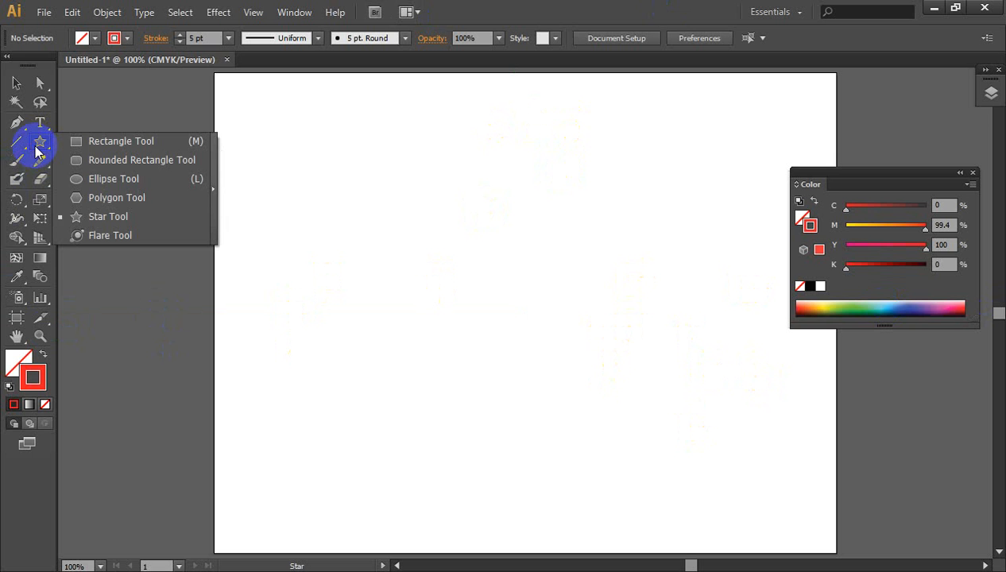
left_click(151, 198)
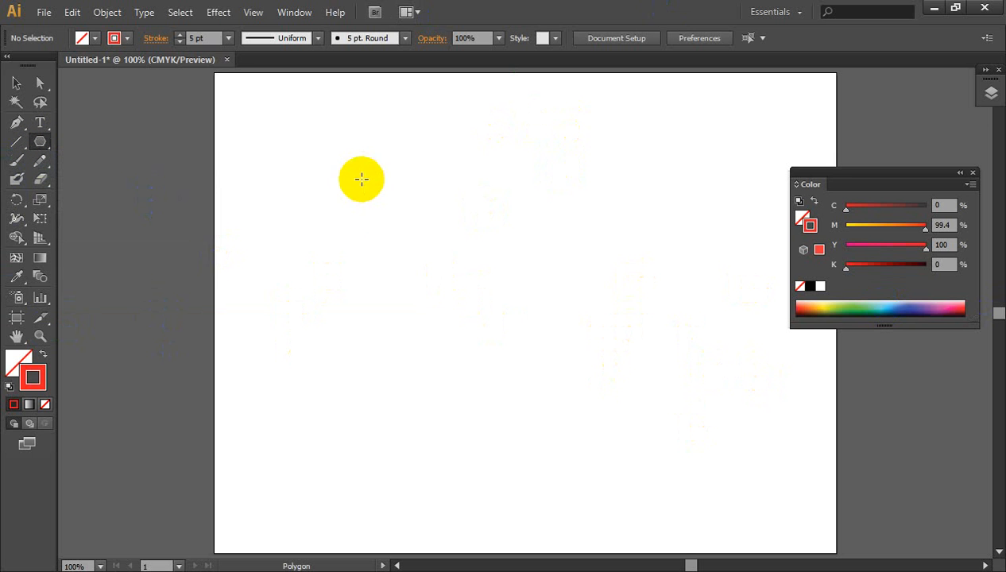
left_click_drag(362, 179, 490, 334)
key("Up")
key("Up")
key("Up")
key("Up")
key("Up")
key("Up")
key("Up")
key("Up")
key("Up")
key("Up")
key("Up")
key("Up")
key("Up")
key("Up")
key("Up")
key("Up")
key("Up")
key("Up")
key("Up")
key("Up")
key("Up")
key("Up")
key("Up")
key("Up")
Step: Move the large red polygon down and to the right, closer to the artboard's centre
left_click(16, 83)
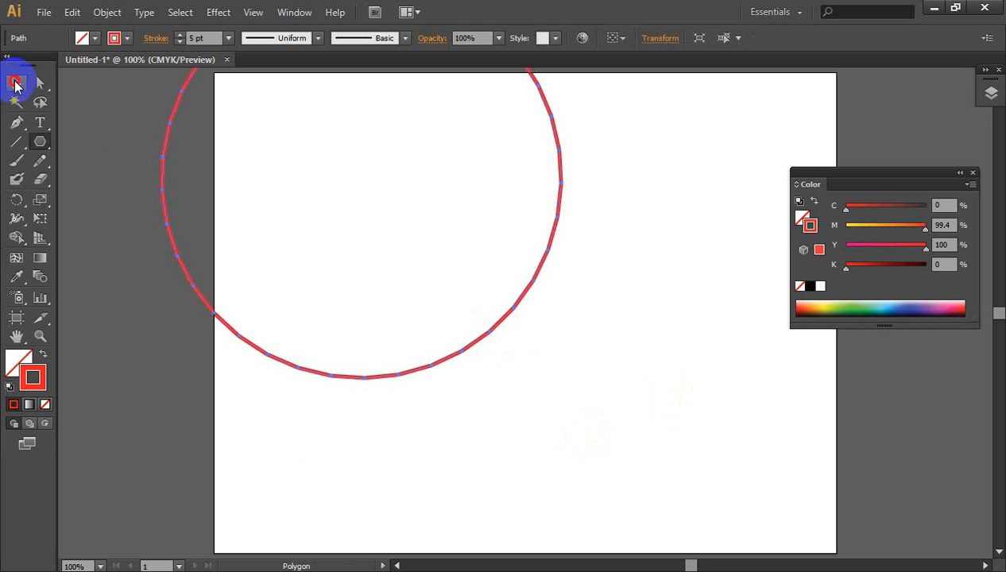
left_click(473, 343)
left_click_drag(489, 328, 627, 445)
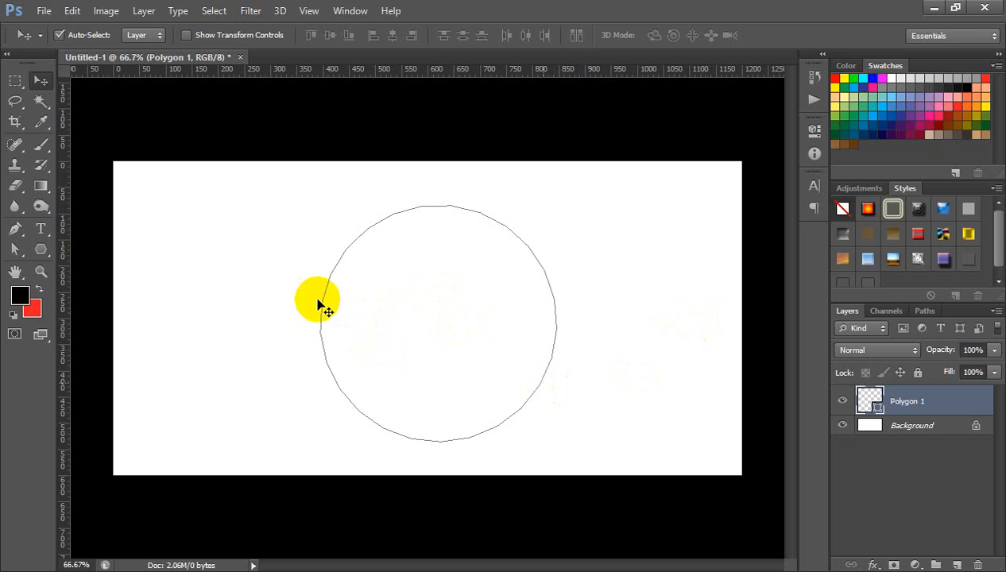
Step: In Photoshop, change the Polygon tool's number of sides and draw another polygon in the canvas's left part
left_click(46, 248)
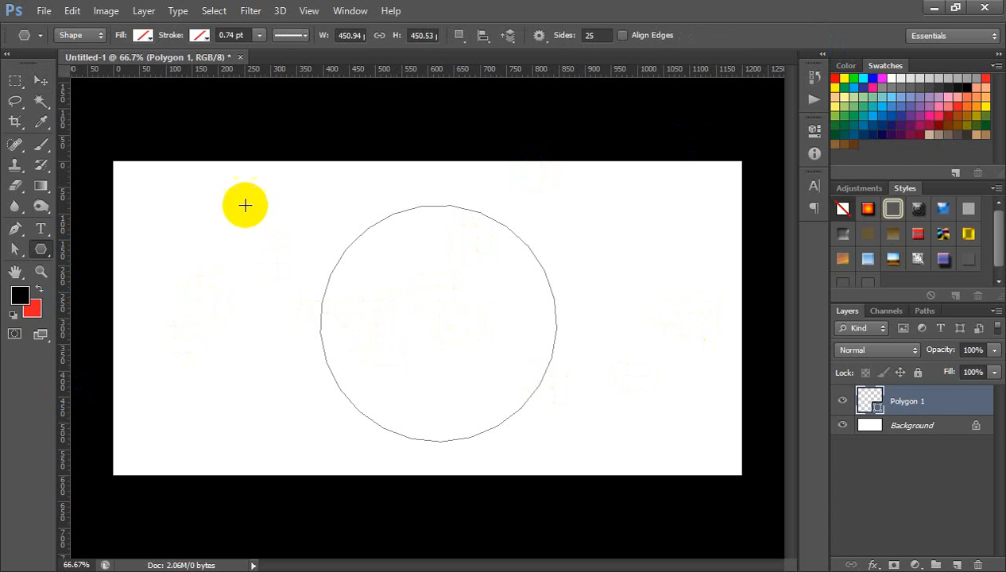
left_click(607, 34)
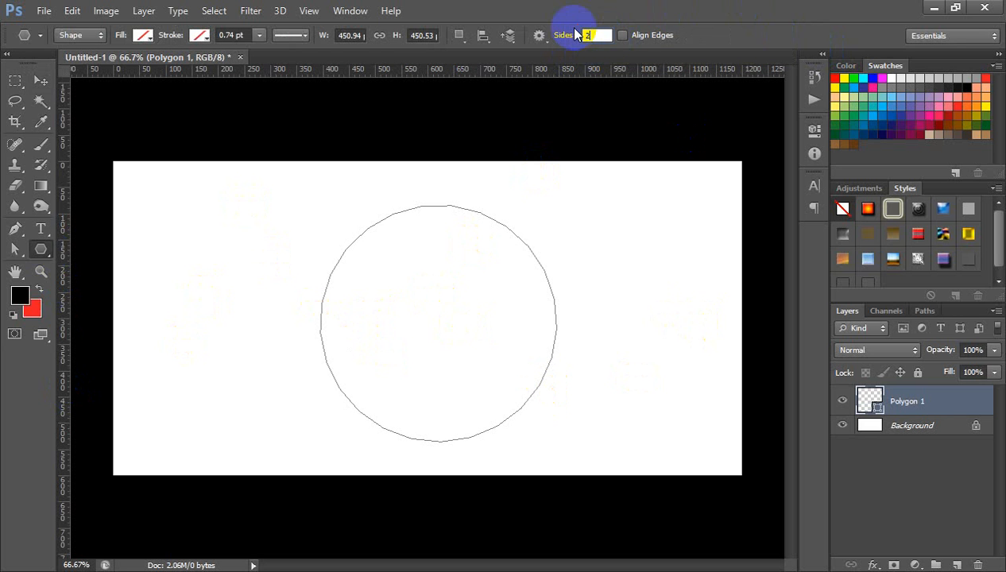
left_click_drag(197, 244, 306, 313)
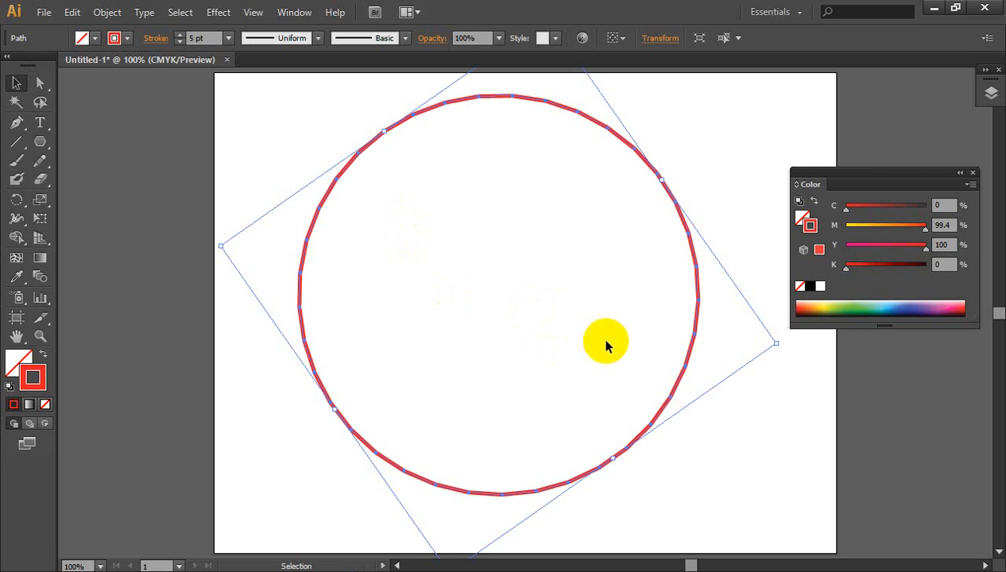
Step: Back in Illustrator, delete the large red polygon from the artboard
key("Delete")
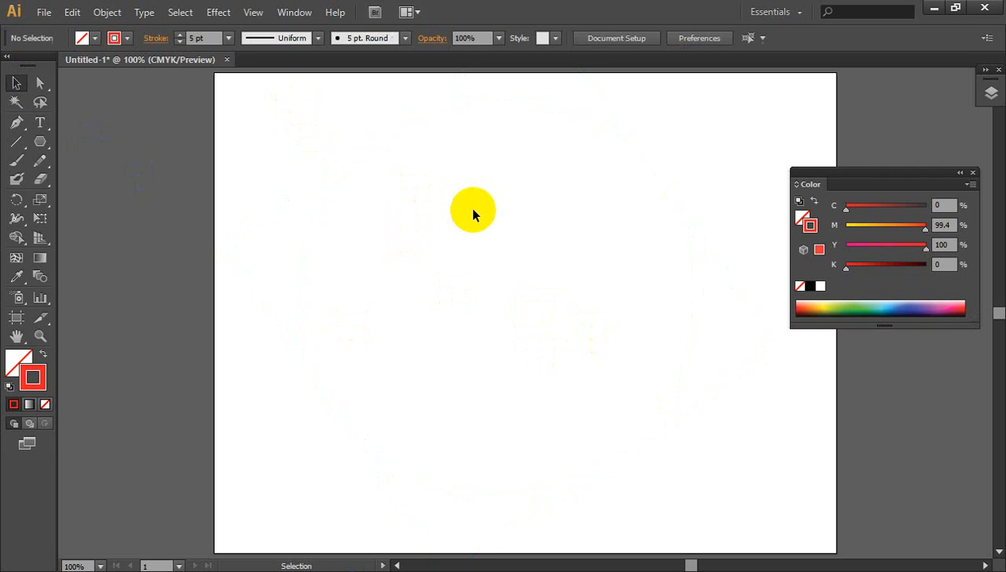
Step: Draw a many-sided polygon about 4.11 in wide left of the artboard's centre and lower its side count while drawing
left_click_drag(46, 149, 95, 207)
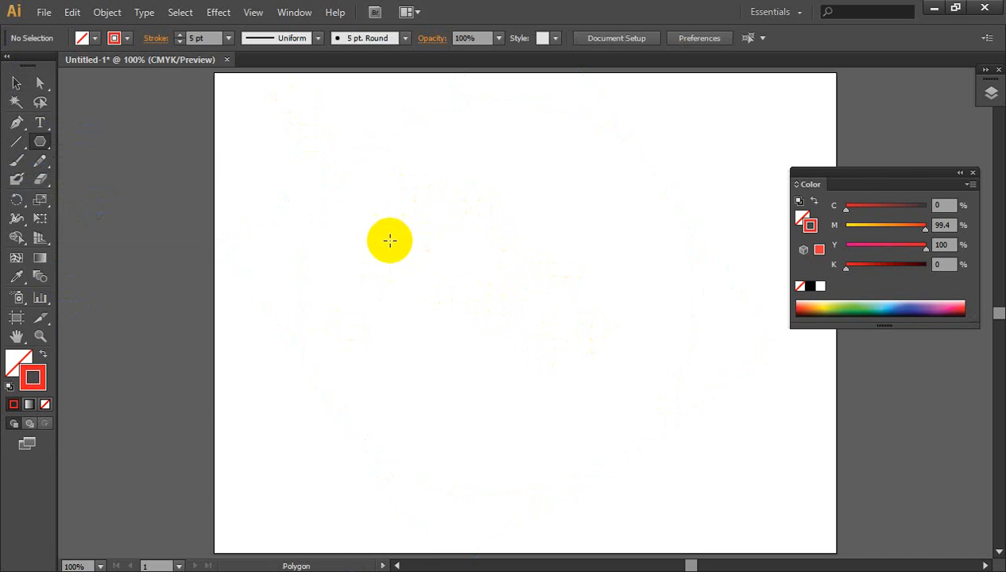
left_click_drag(422, 246, 494, 340)
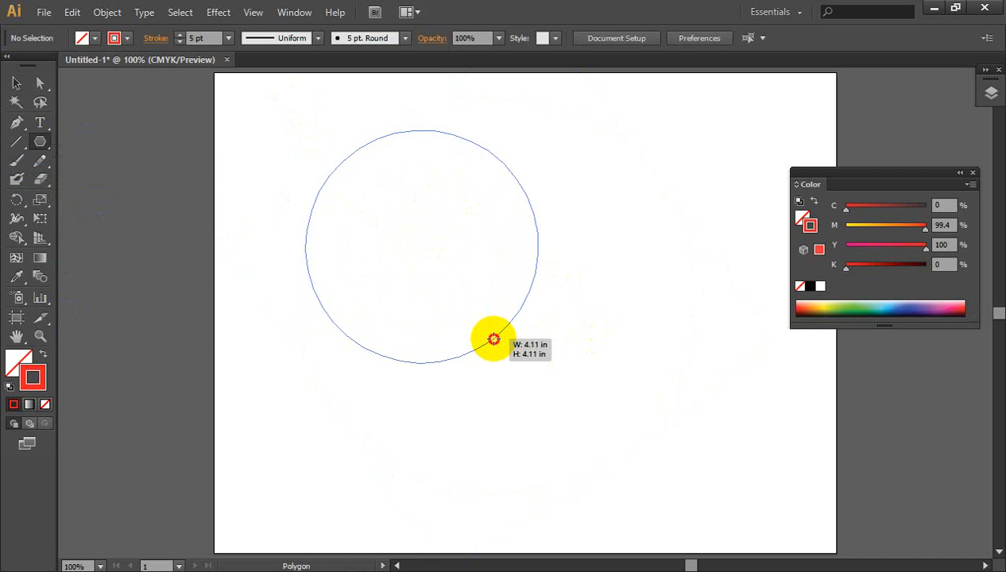
left_click_drag(494, 339, 493, 340)
key("Down")
key("Down")
key("Down")
key("Down")
key("Down")
key("Down")
key("Down")
key("Down")
key("Down")
key("Down")
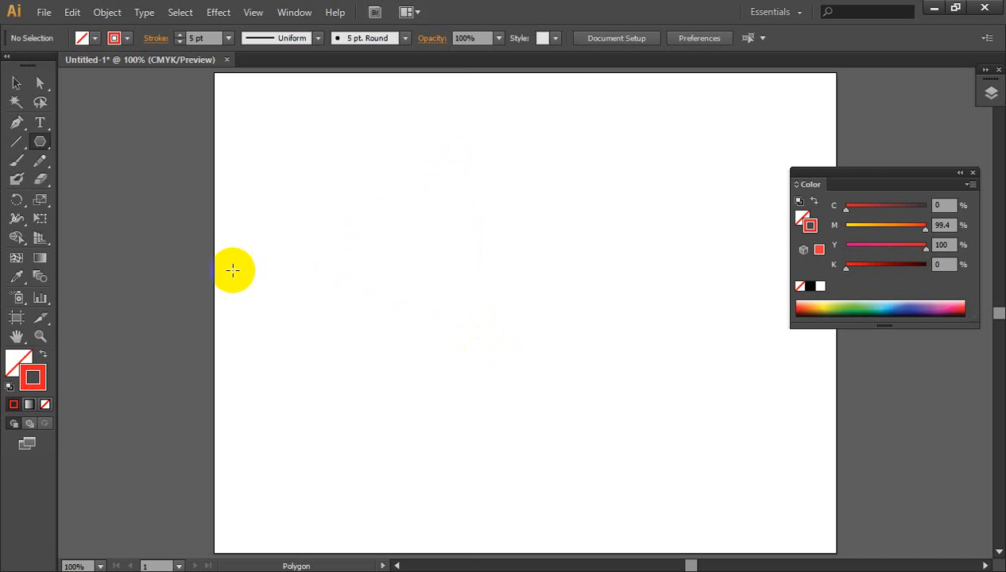
Step: Draw a wide rounded rectangle across the middle of the artboard with the Rounded Rectangle tool
left_click_drag(39, 140, 140, 159)
left_click_drag(378, 245, 696, 383)
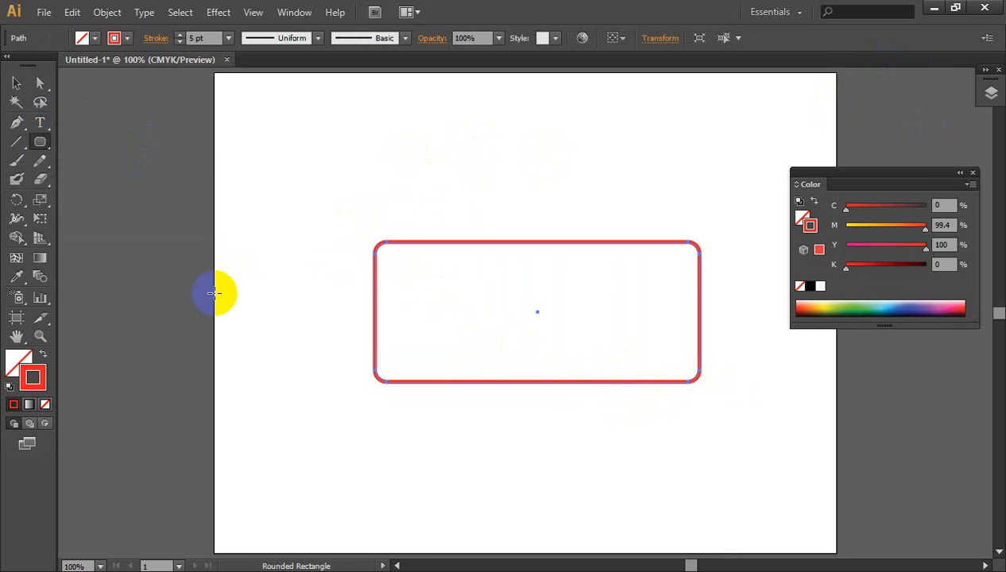
Step: Delete the rounded rectangle from the artboard
left_click(16, 83)
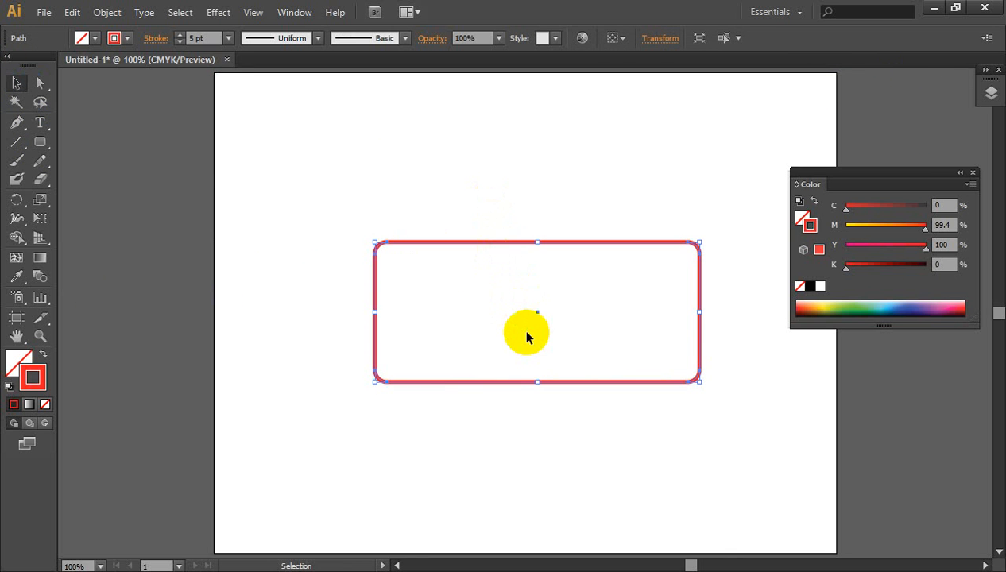
key("Delete")
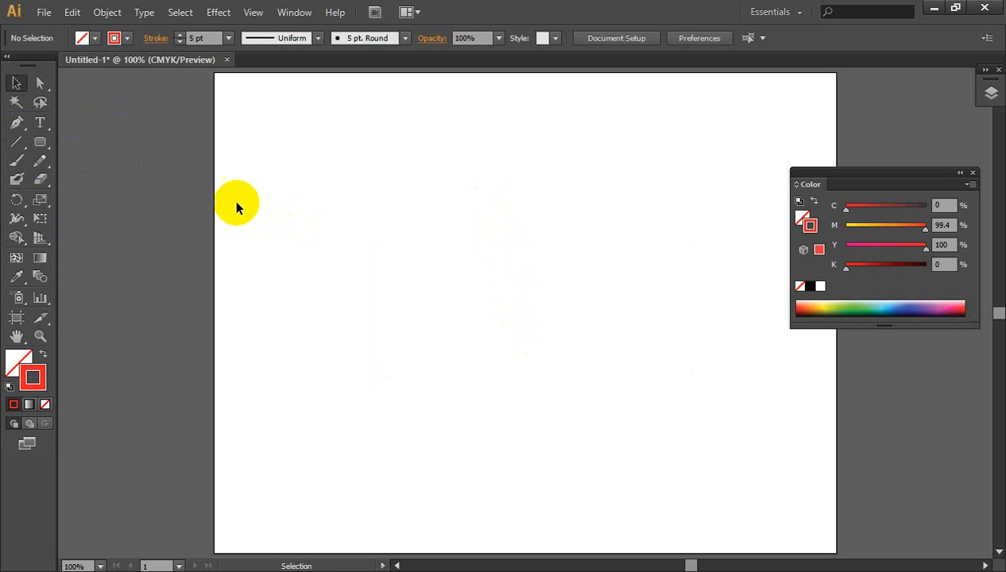
Step: Draw four overlapping freehand curves across the artboard with the Pencil tool and undo the last one
left_click(39, 161)
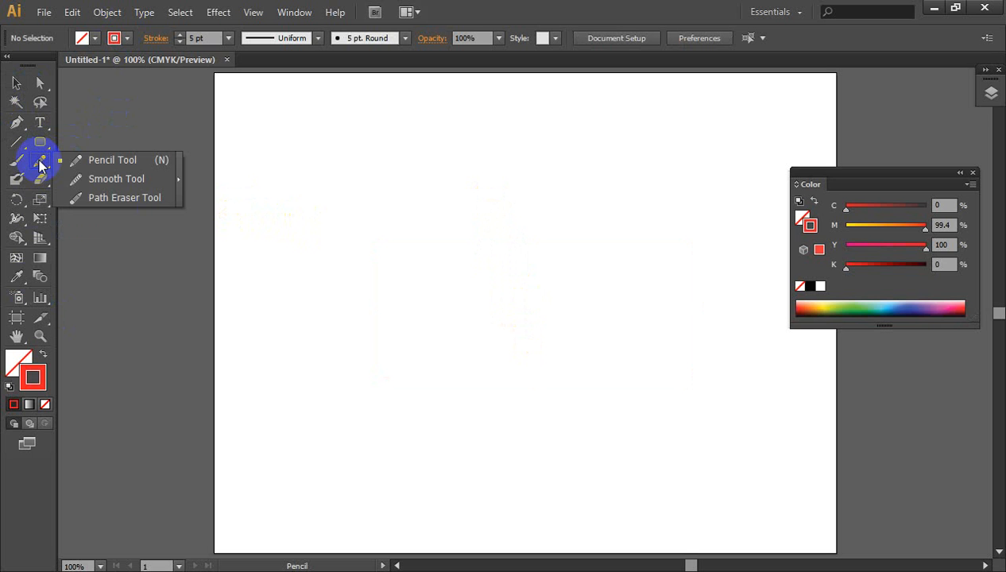
left_click(72, 160)
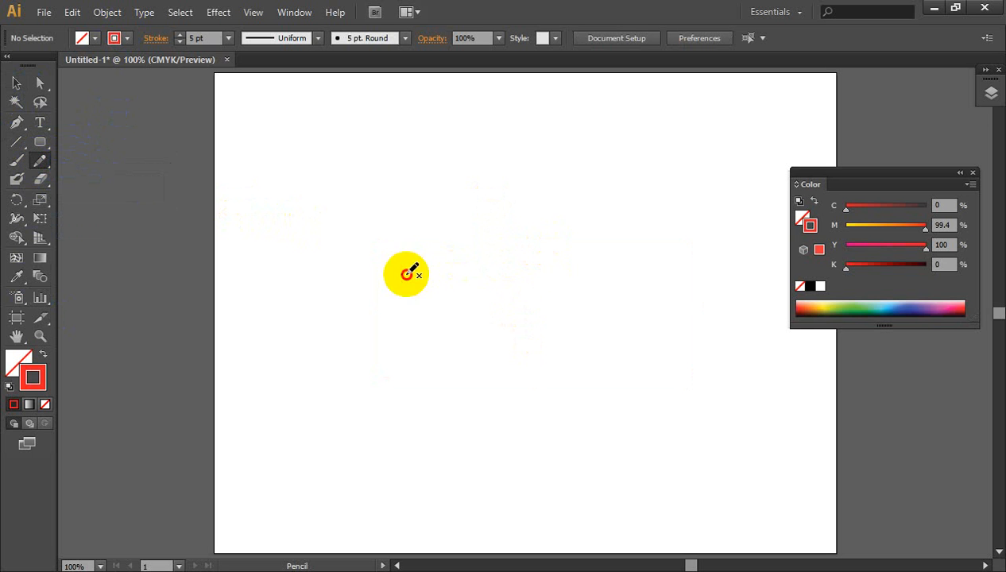
mouse_move(406, 274)
left_mouse_down()
mouse_move(572, 212)
mouse_move(516, 347)
left_mouse_up()
mouse_move(514, 245)
left_mouse_down()
mouse_move(479, 330)
mouse_move(698, 211)
mouse_move(523, 309)
left_mouse_up()
mouse_move(348, 183)
left_mouse_down()
mouse_move(263, 358)
mouse_move(396, 299)
mouse_move(341, 436)
mouse_move(412, 499)
mouse_move(482, 506)
left_mouse_up()
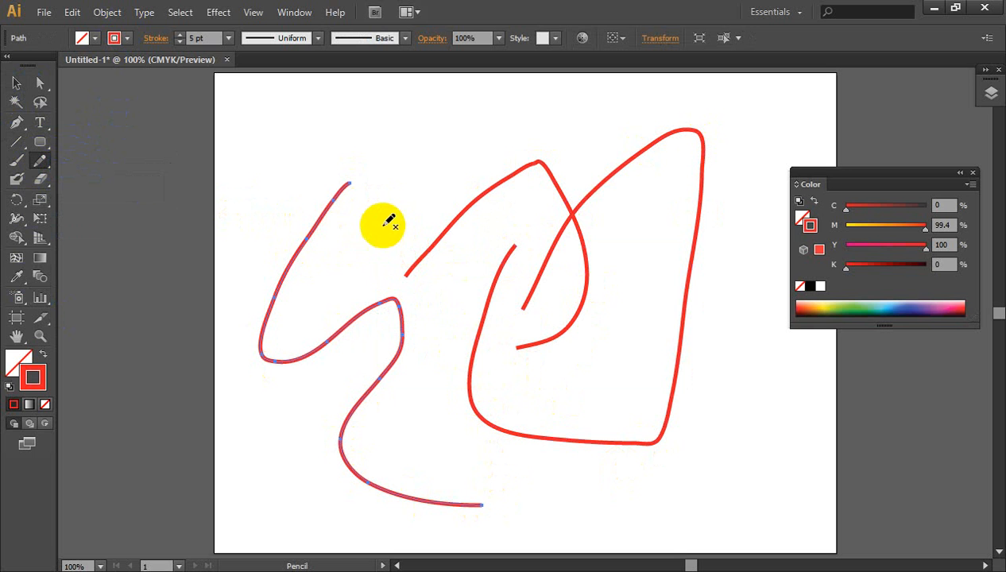
mouse_move(423, 172)
left_mouse_down()
mouse_move(496, 124)
mouse_move(442, 272)
mouse_move(588, 507)
mouse_move(641, 485)
left_mouse_up()
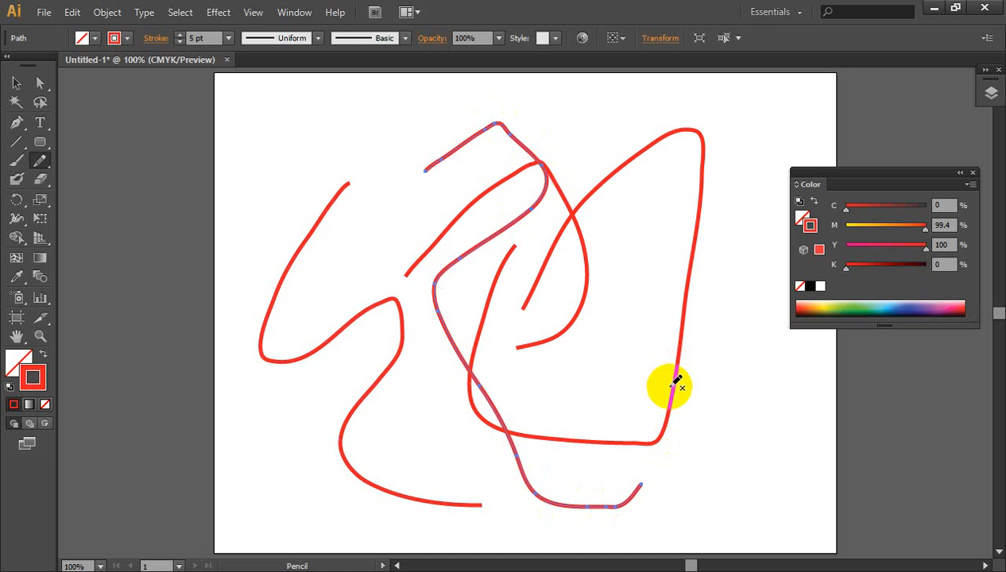
key("ctrl+z")
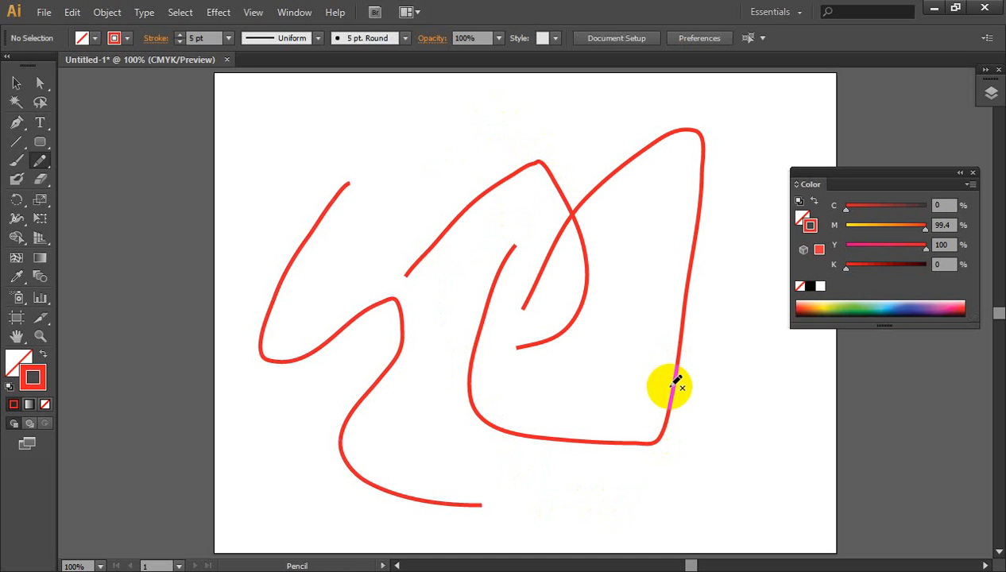
Step: Select all the remaining freehand curves and delete them
left_click(16, 83)
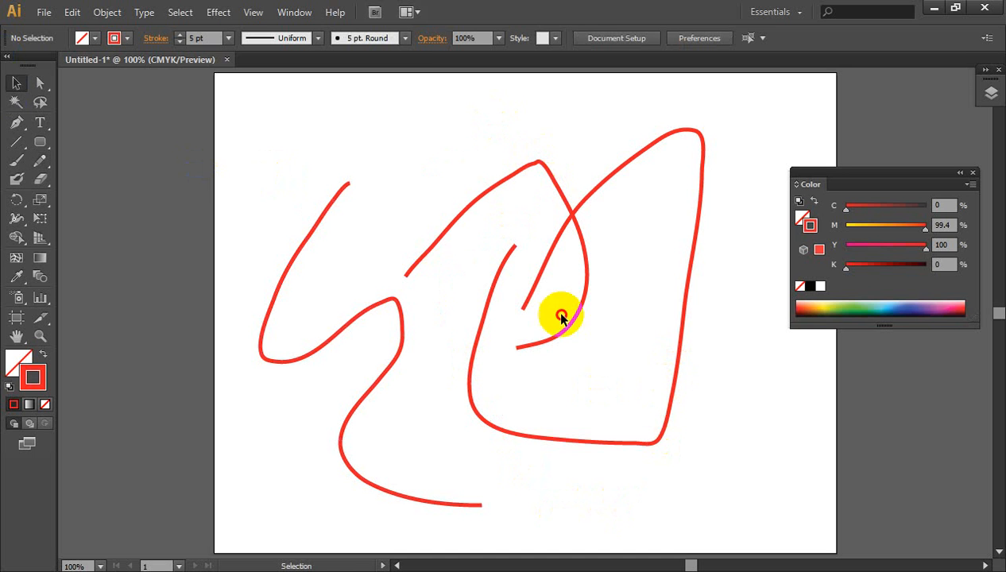
key("ctrl+a")
key("Delete")
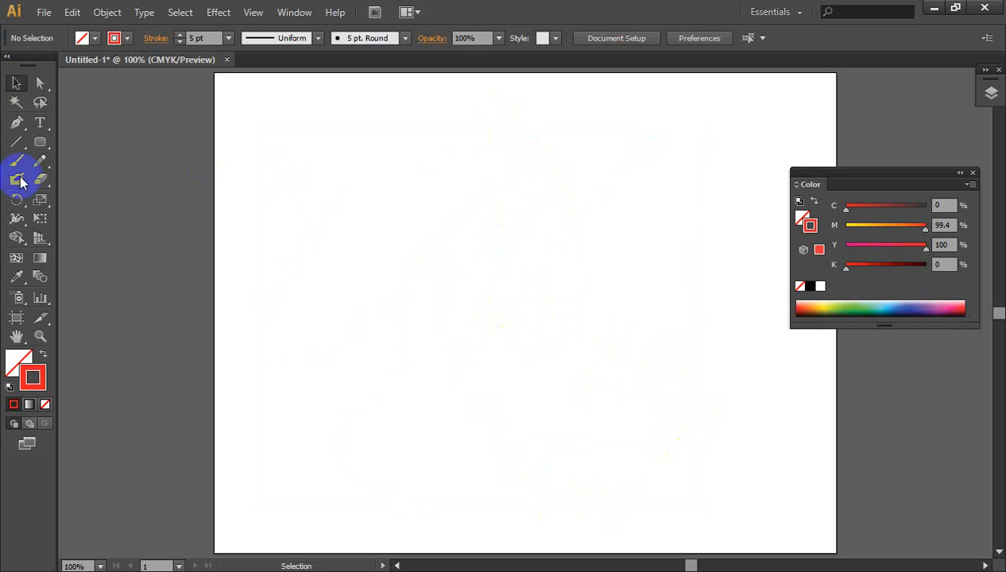
Step: With the Pencil tool, draw a winding open curve in the middle of the artboard and a closed leaf-shaped loop to its upper right
left_click_drag(39, 171, 95, 164)
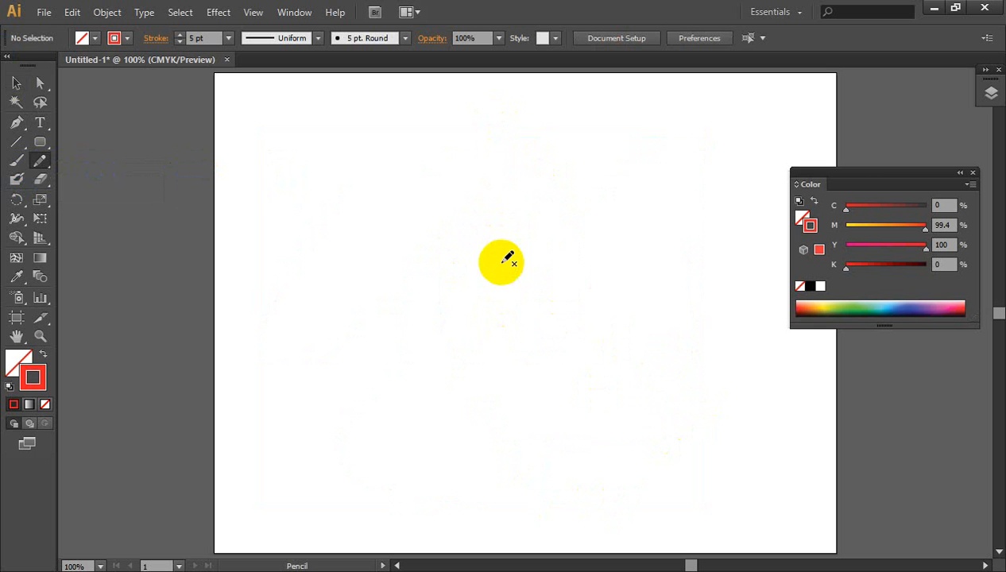
mouse_move(384, 248)
left_mouse_down()
mouse_move(505, 188)
mouse_move(521, 232)
mouse_move(438, 332)
mouse_move(421, 397)
mouse_move(486, 433)
mouse_move(614, 394)
mouse_move(631, 449)
left_mouse_up()
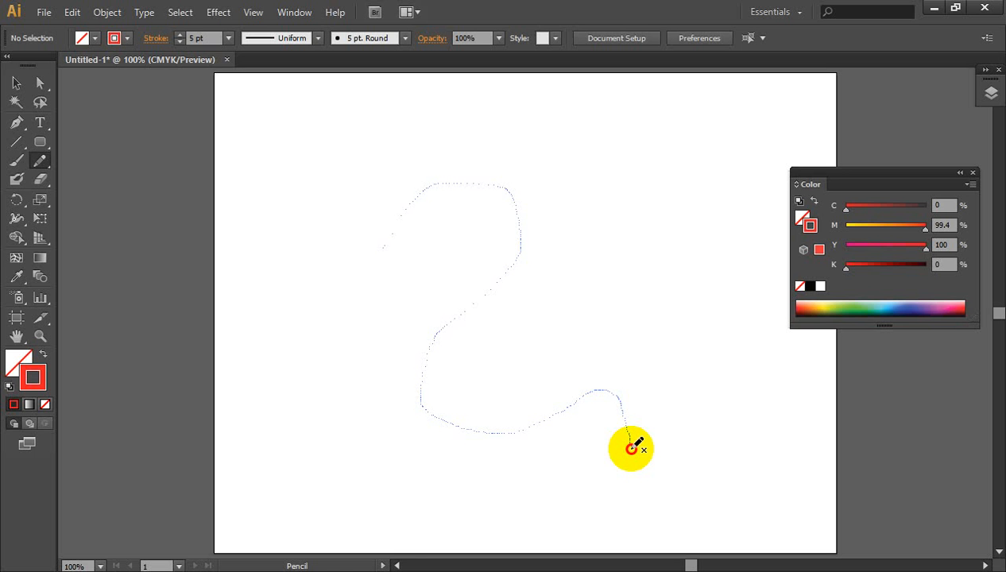
left_click_drag(631, 449, 631, 448)
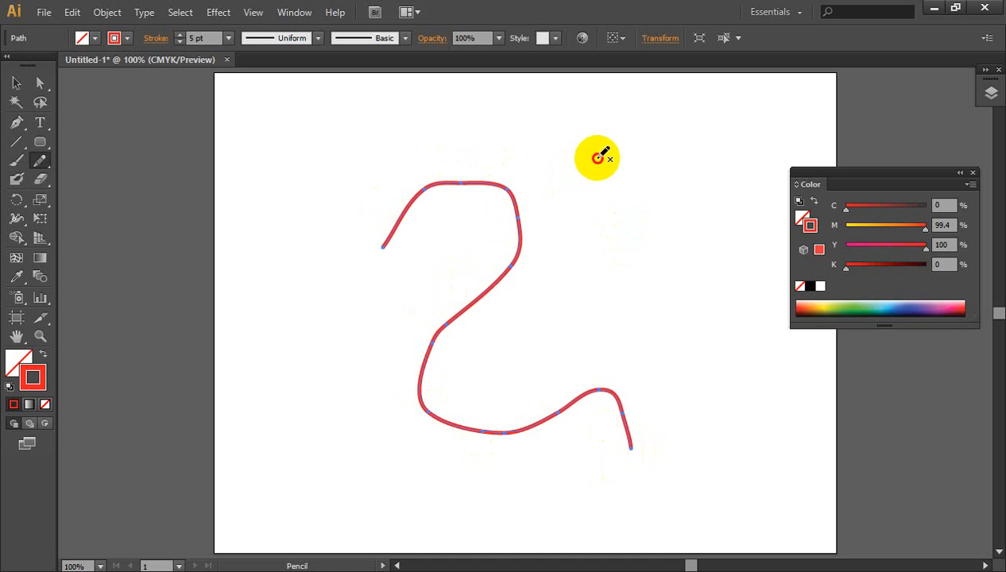
mouse_move(598, 157)
left_mouse_down()
mouse_move(644, 114)
mouse_move(708, 174)
mouse_move(694, 232)
mouse_move(577, 261)
mouse_move(574, 218)
mouse_move(598, 157)
left_mouse_up()
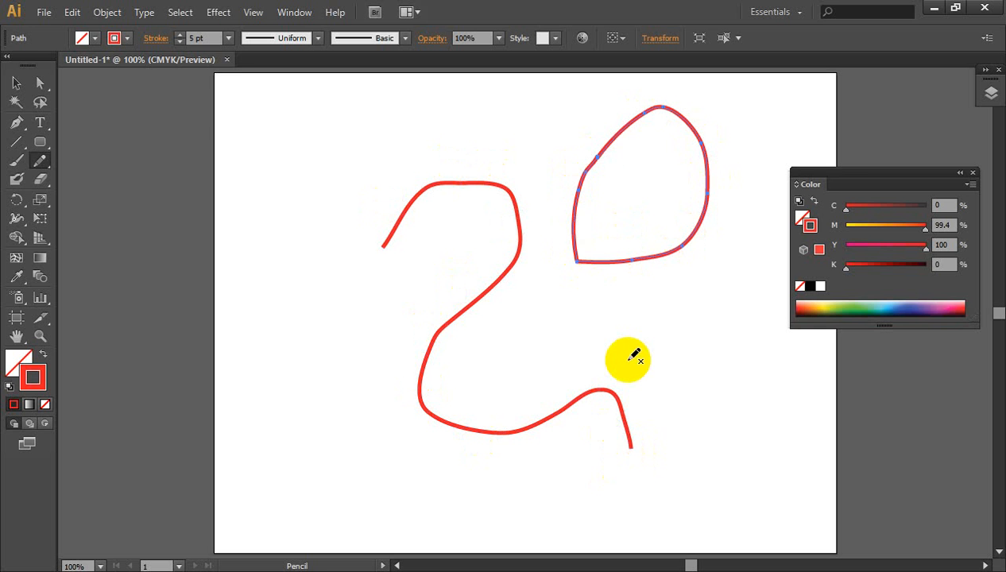
Step: Select the winding curve together with the closed loop and delete both
left_click(17, 83)
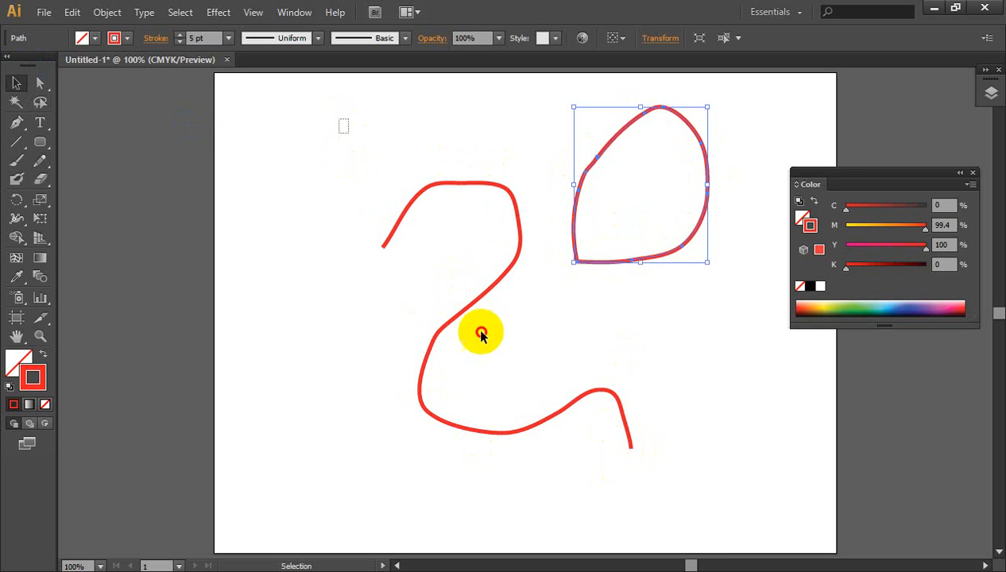
left_click_drag(480, 334, 665, 449)
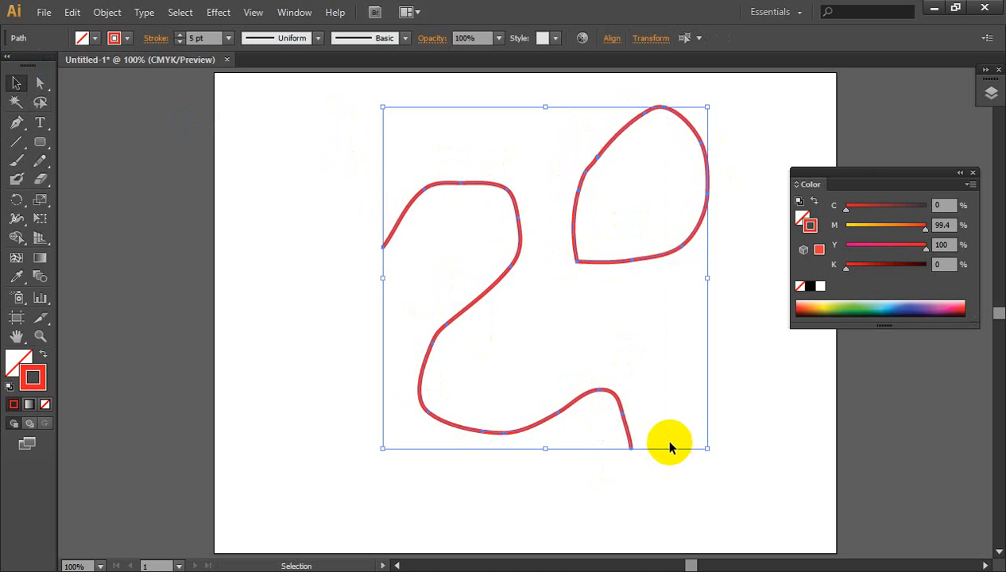
key("Delete")
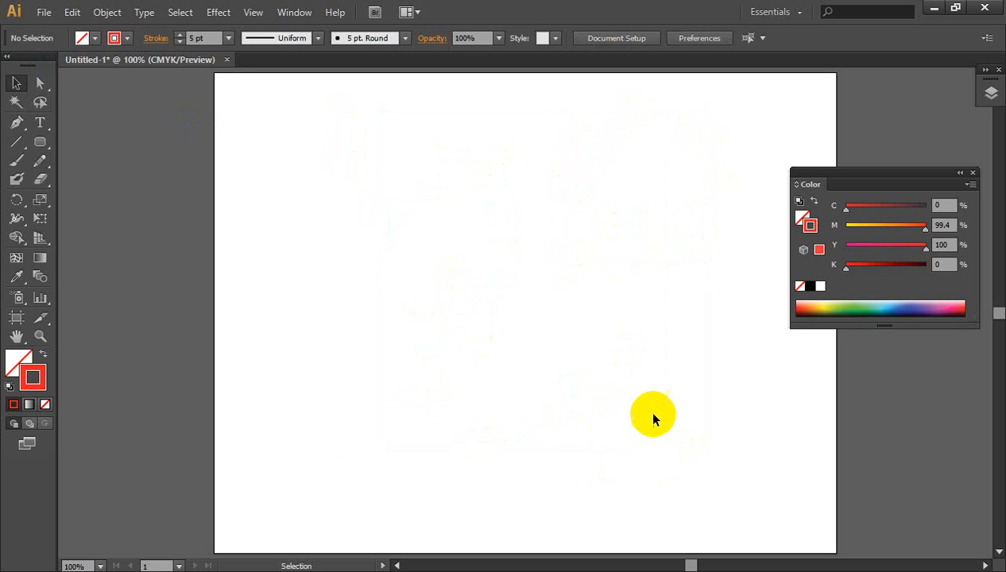
Step: Move the Color panel further aside and draw a large freehand numeral 2 near the artboard's centre with the Pencil tool
left_click_drag(894, 179, 920, 159)
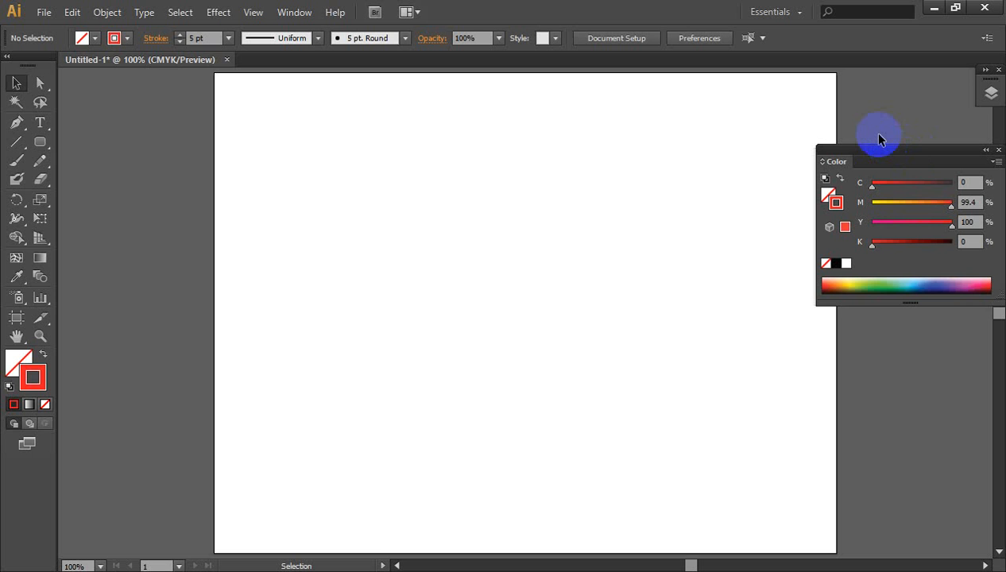
left_click(37, 163)
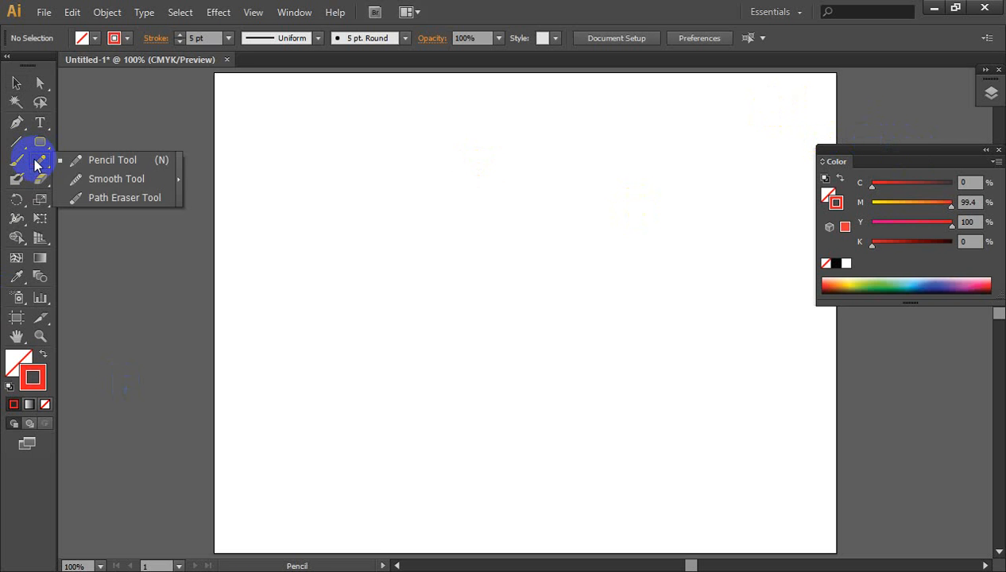
left_click(102, 160)
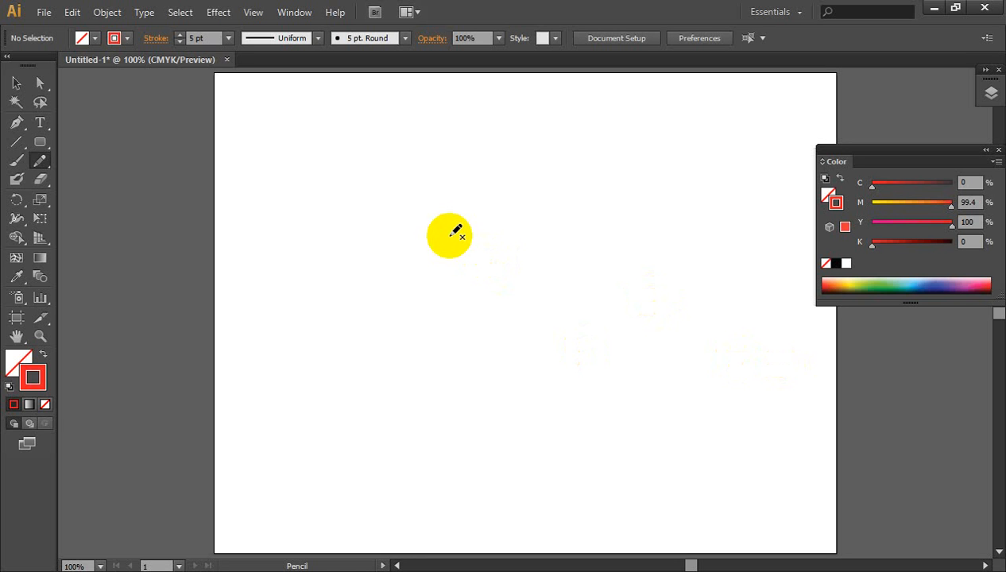
mouse_move(450, 235)
left_mouse_down()
mouse_move(541, 200)
mouse_move(474, 384)
mouse_move(678, 416)
left_mouse_up()
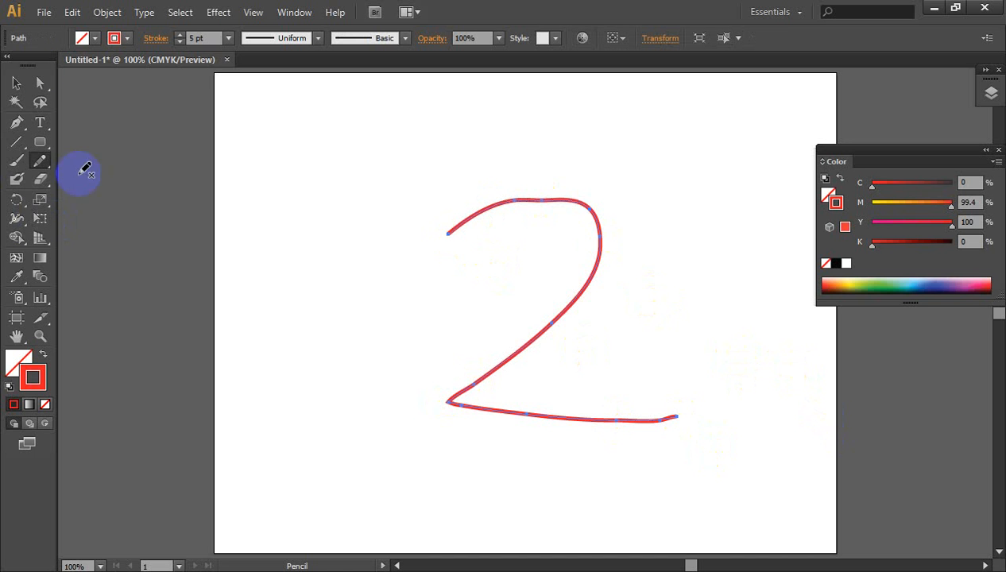
Step: Activate the Smooth tool, set the numeral's stroke colour to None, and deselect the path
left_click(38, 163)
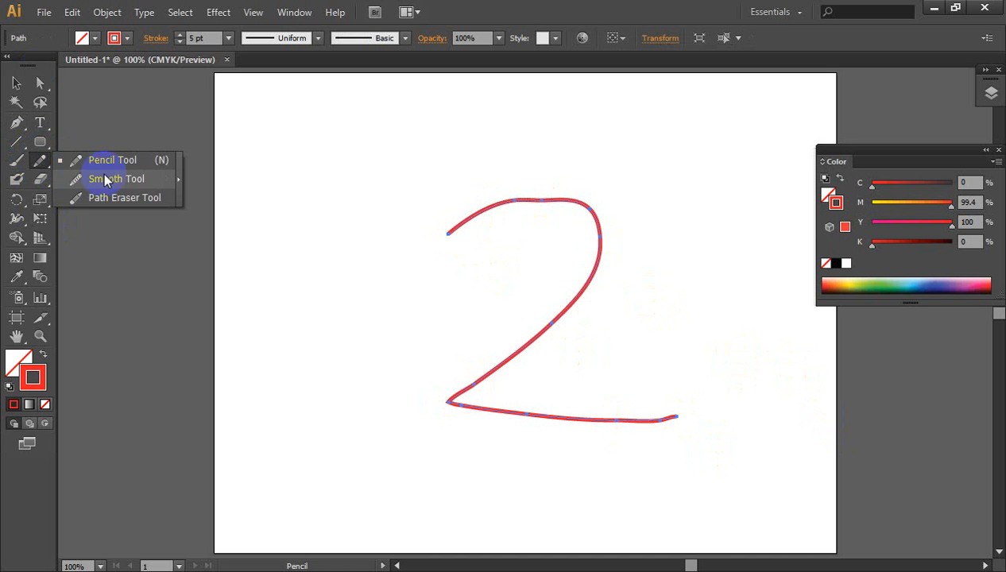
left_click(104, 173)
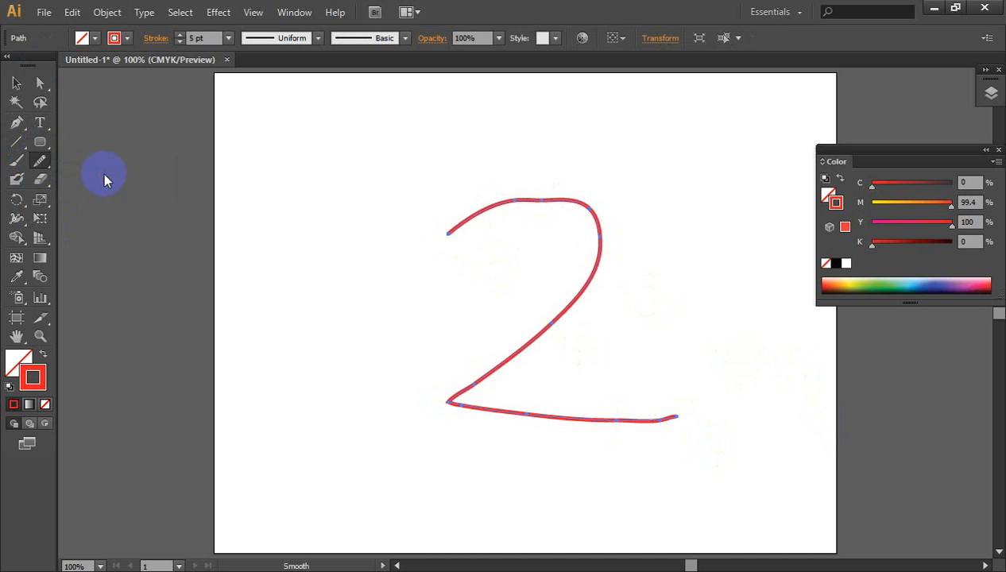
left_click(124, 38)
left_click(14, 67)
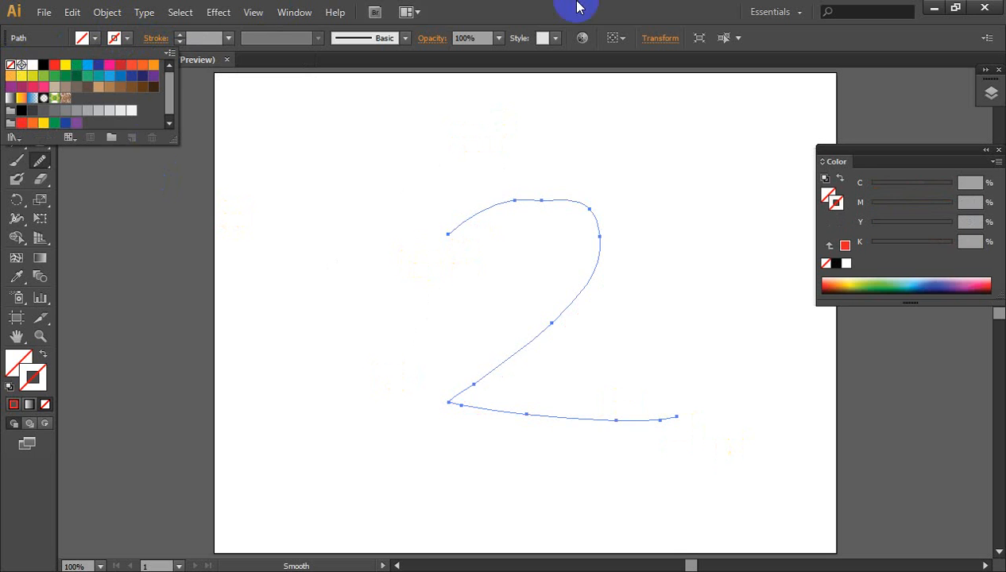
left_click(14, 83)
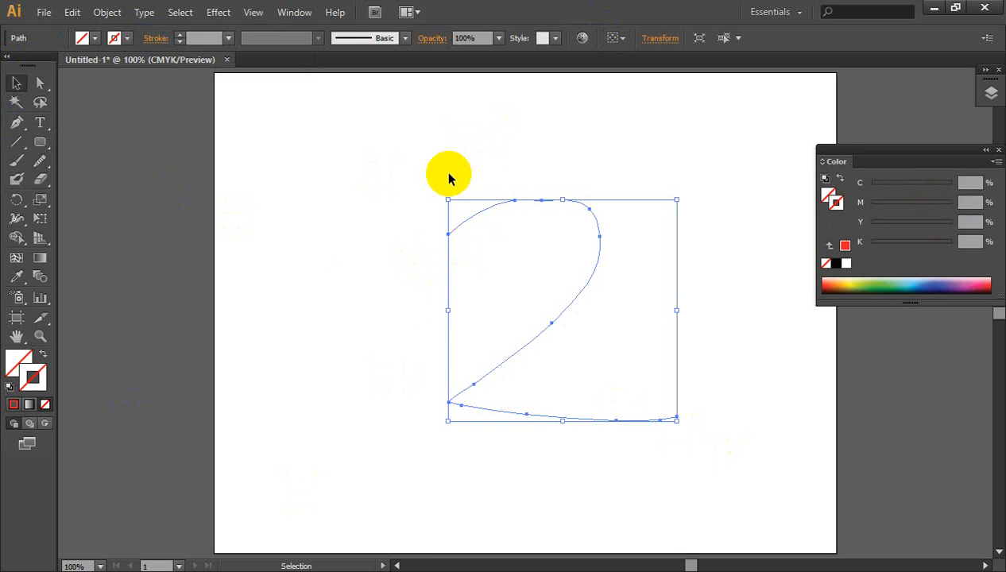
left_click(468, 182)
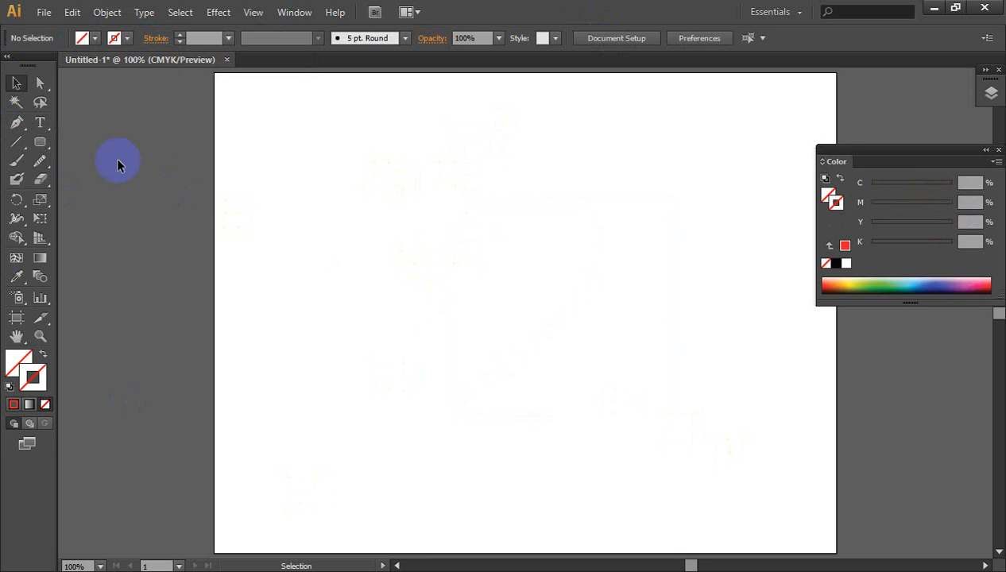
Step: Draw another freehand numeral 2 with a flat base in the middle of the artboard with the Pencil tool
left_click(35, 165)
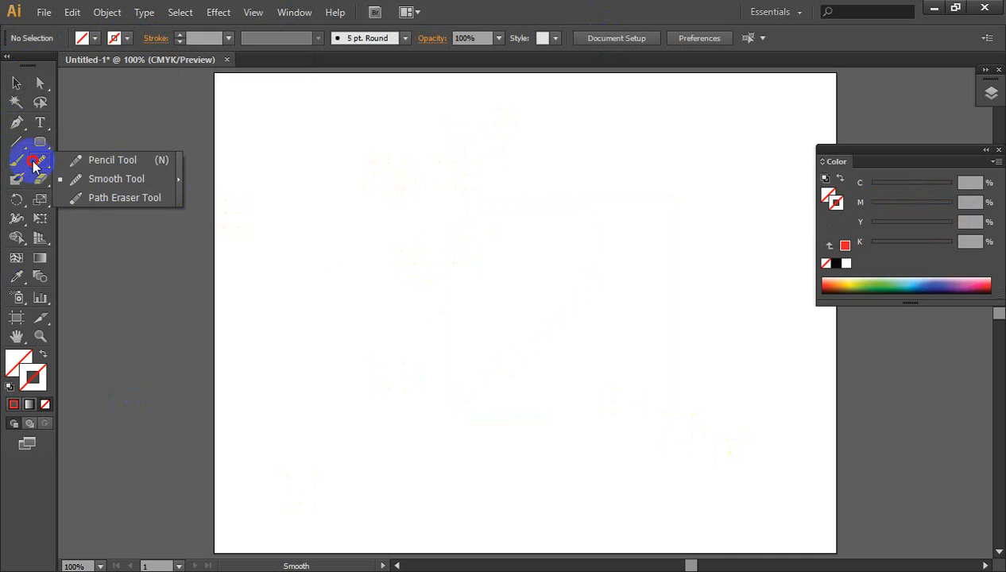
left_click(101, 165)
mouse_move(431, 253)
left_mouse_down()
mouse_move(490, 221)
mouse_move(602, 398)
left_mouse_up()
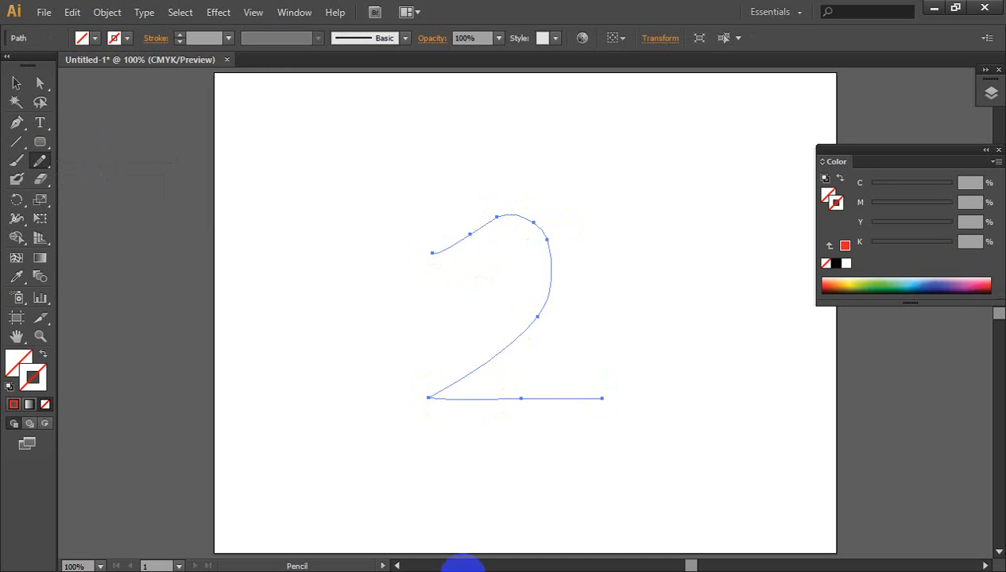
Step: Apply red to the new numeral's stroke, then try swapping its fill and stroke and swap them back
left_click(12, 405)
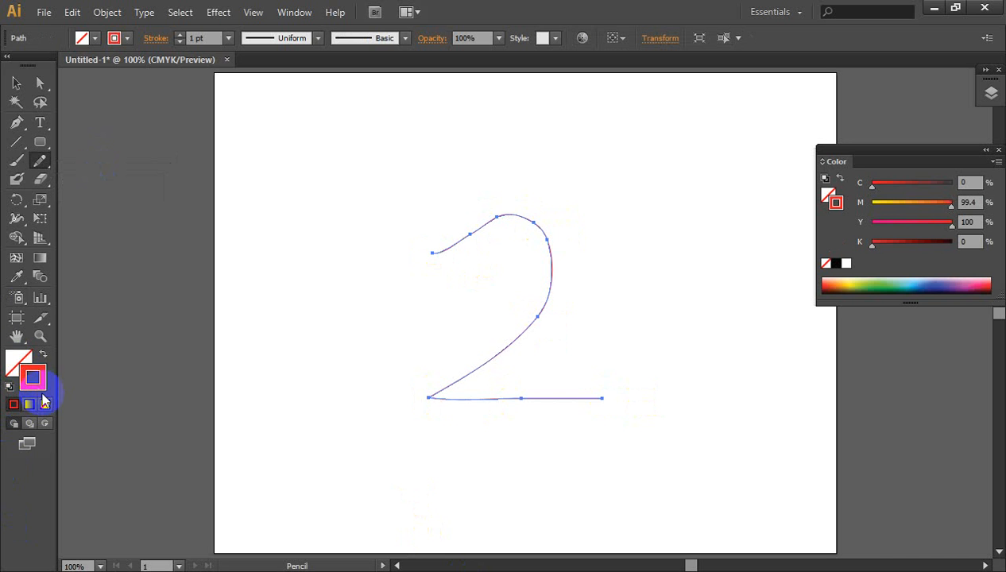
left_click(42, 353)
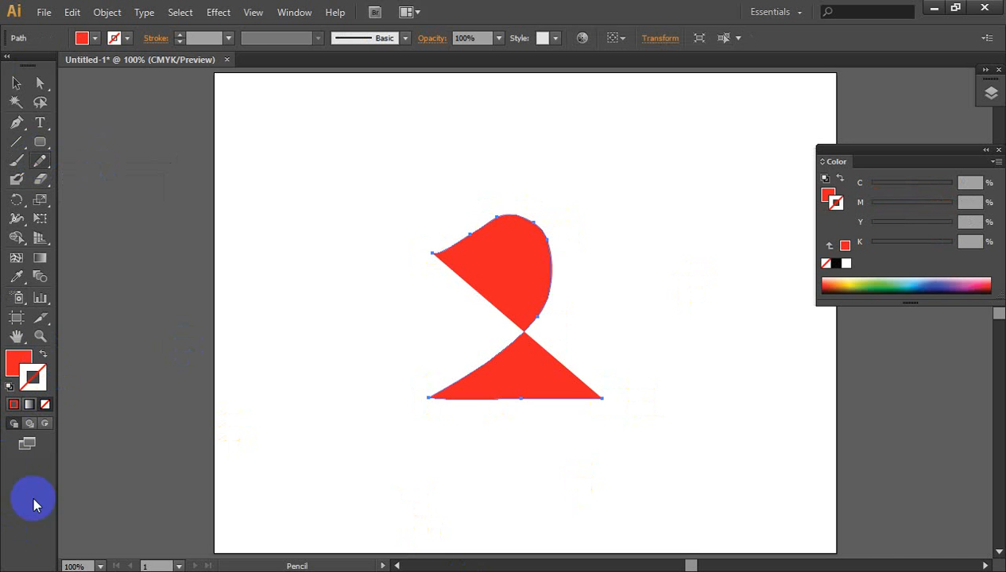
left_click(43, 353)
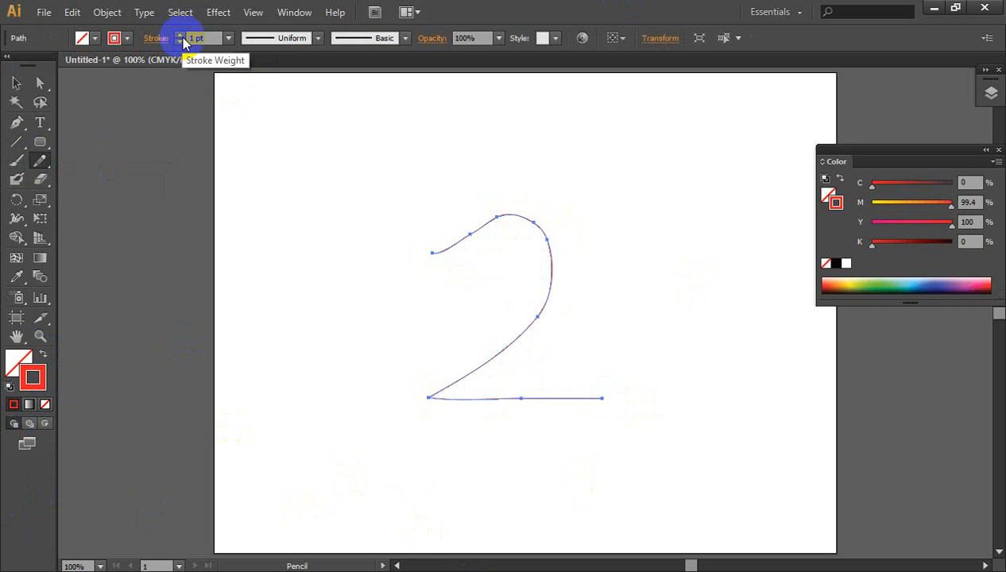
Step: Increase the numeral's stroke weight to 9 pt and deselect it
left_click(182, 35)
left_click(182, 35)
left_click(182, 35)
left_click(182, 36)
left_click(182, 36)
left_click(182, 36)
left_click(182, 36)
left_click(182, 35)
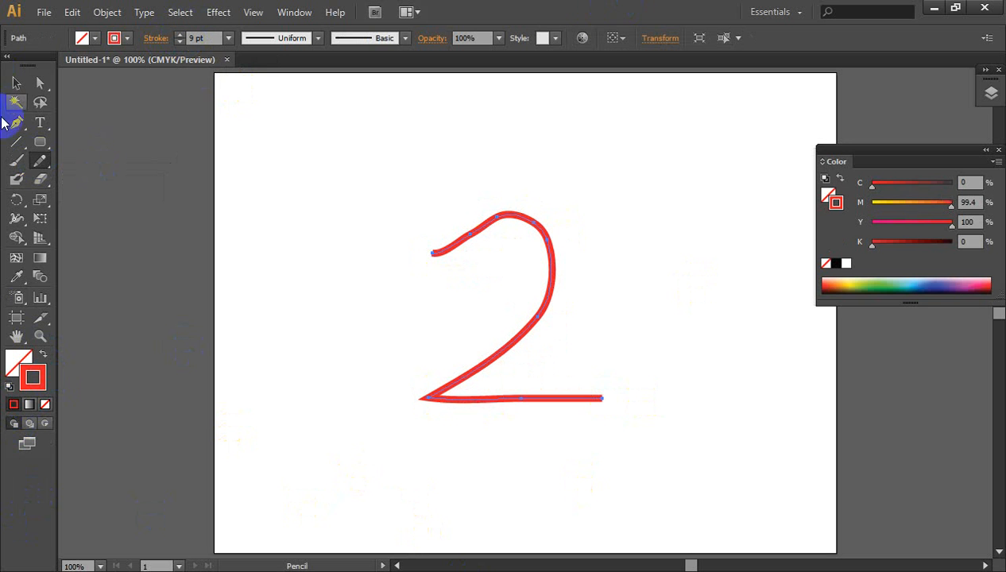
left_click(16, 83)
left_click(382, 500)
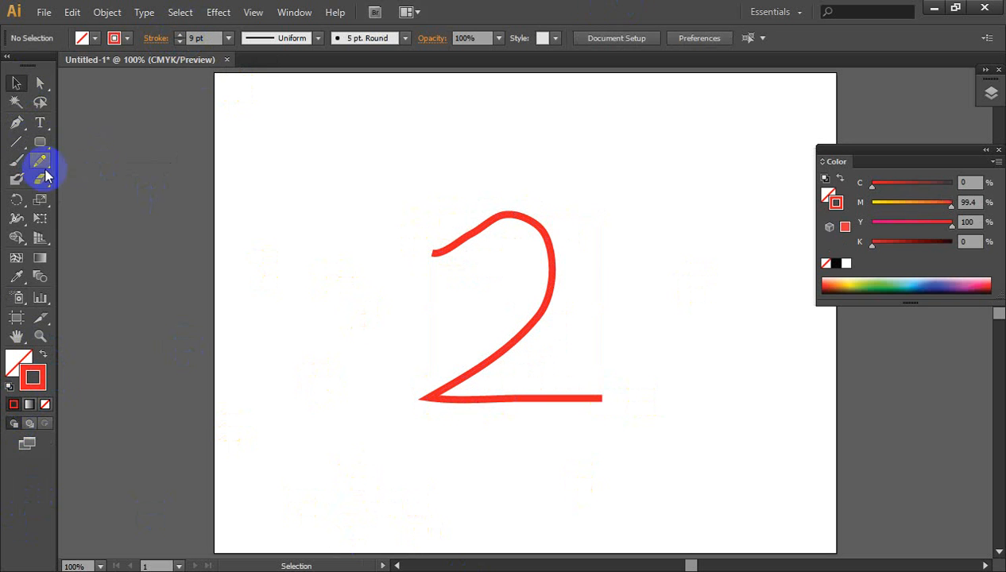
Step: Select the red numeral 2 and activate the Pencil tool
left_click(40, 161)
left_click(17, 82)
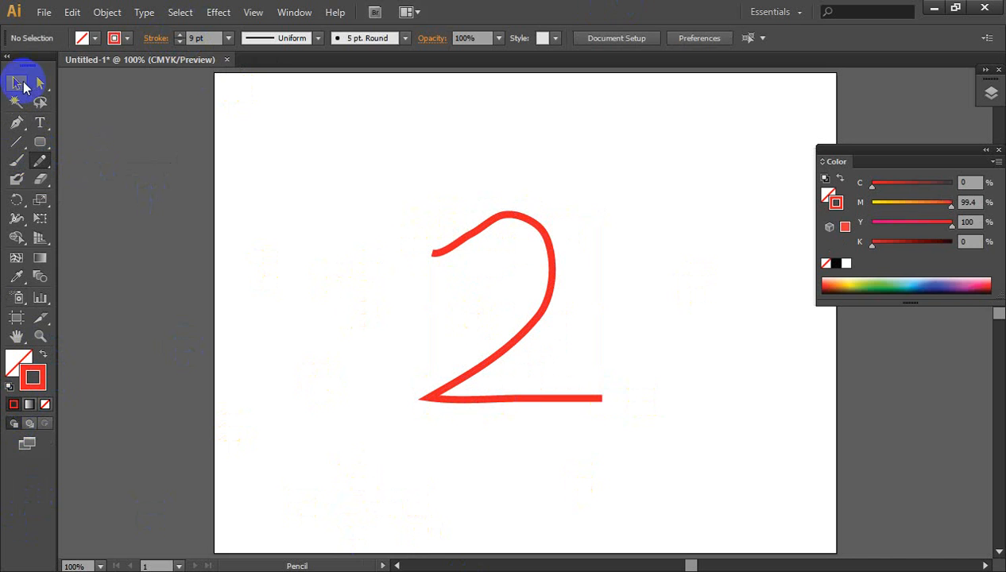
left_click(518, 217)
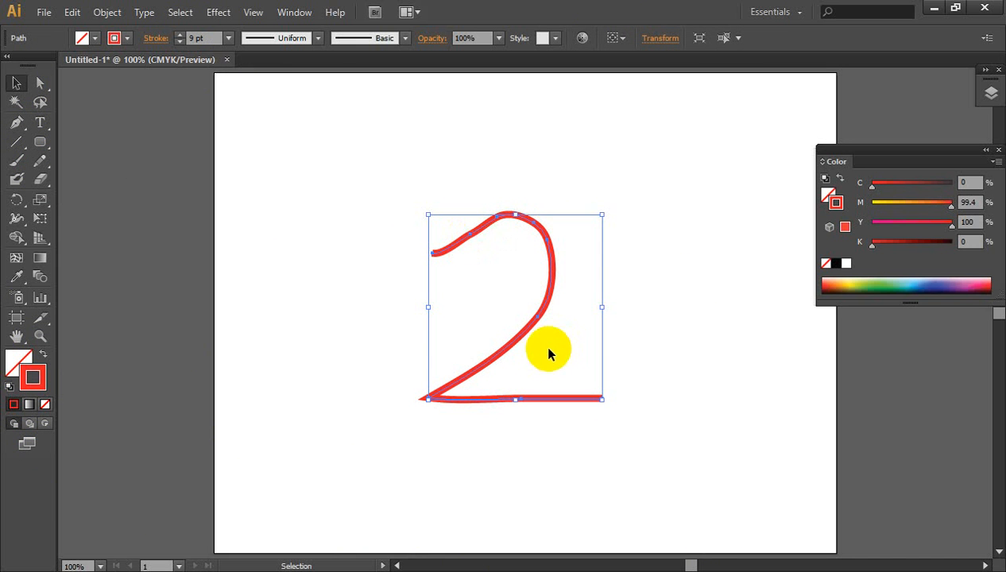
left_click(43, 168)
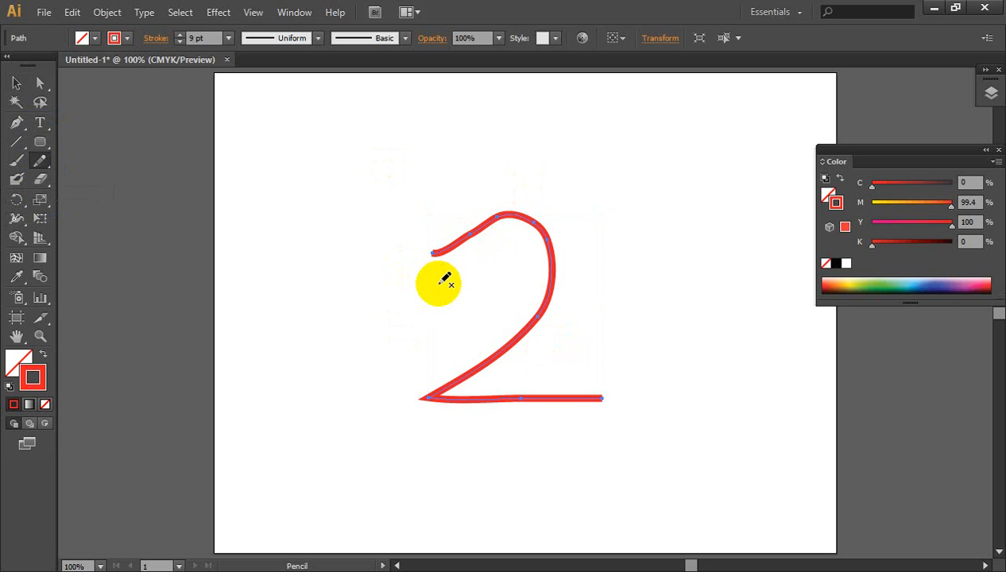
Step: Draw a smaller numeral 2 with curved anchor points beside the existing one using the Pen tool
left_click(16, 124)
left_click(83, 125)
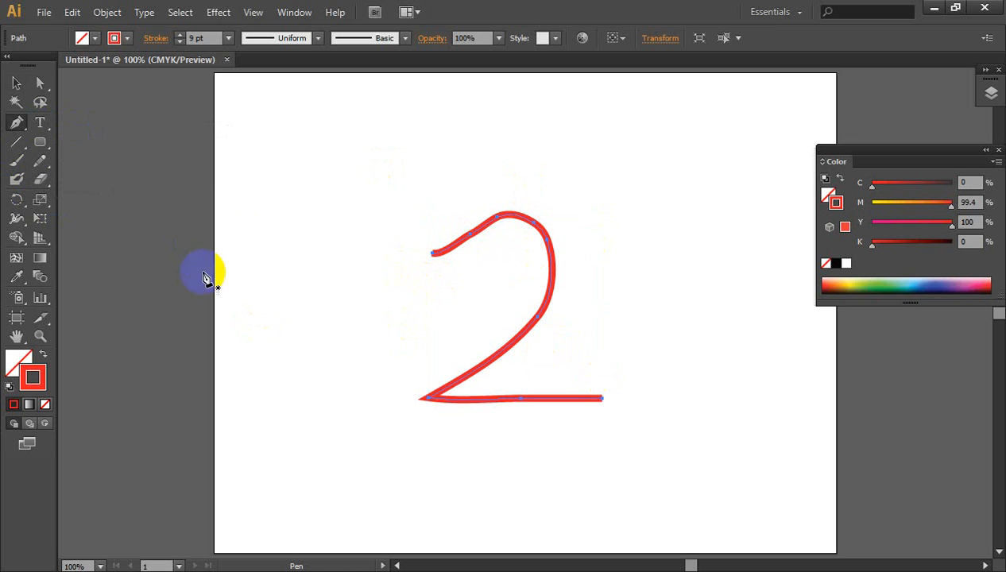
left_click(286, 273)
left_click_drag(363, 268, 370, 312)
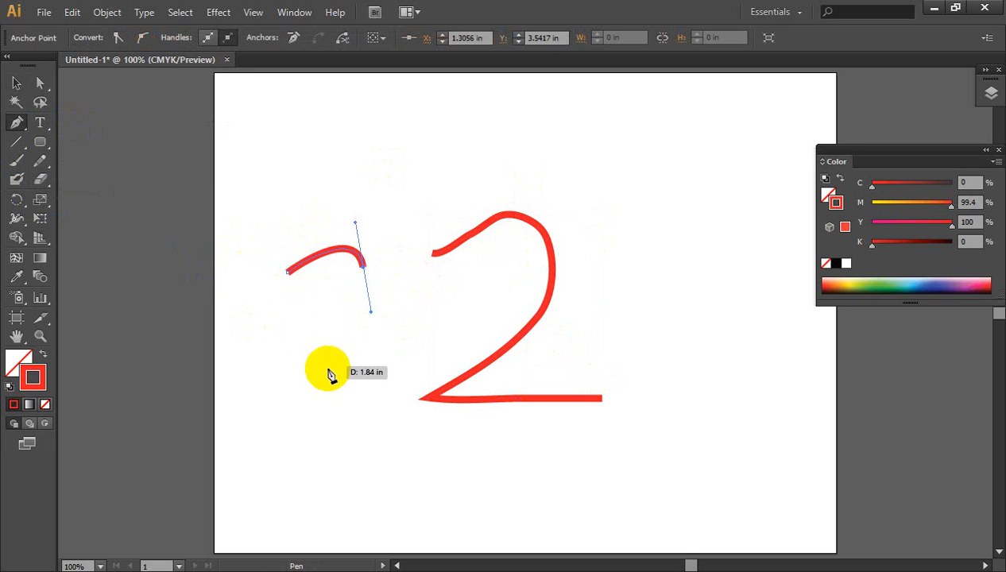
left_click_drag(311, 377, 298, 389)
left_click(385, 388)
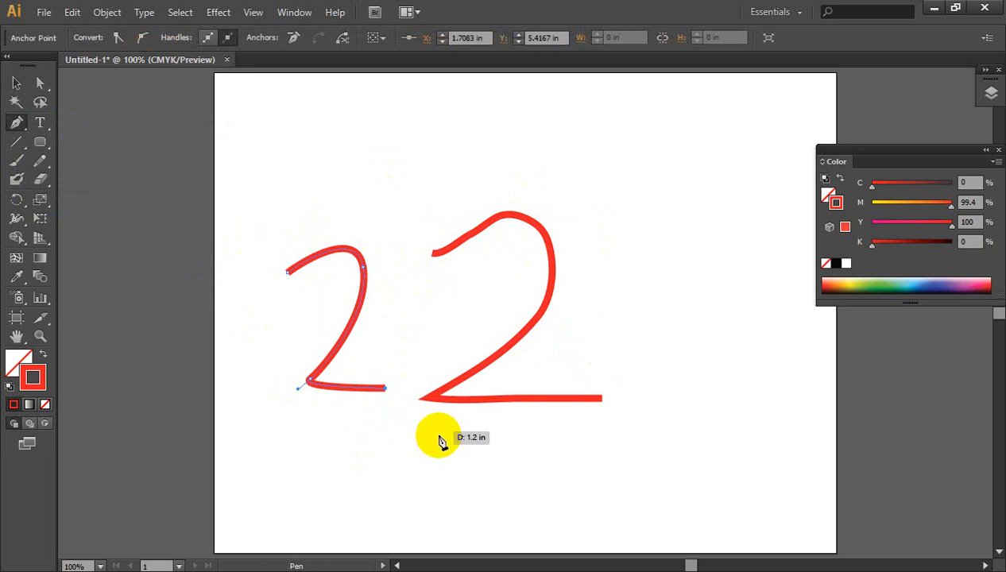
key("alt")
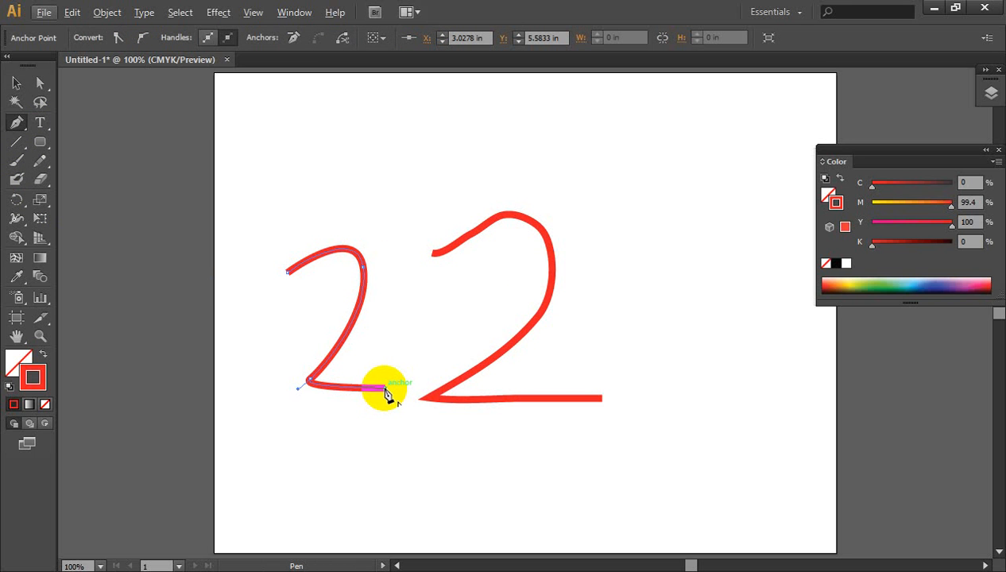
Step: Delete both numerals and draw a large freehand numeral 2 with a long base using the Pencil tool
left_click(17, 83)
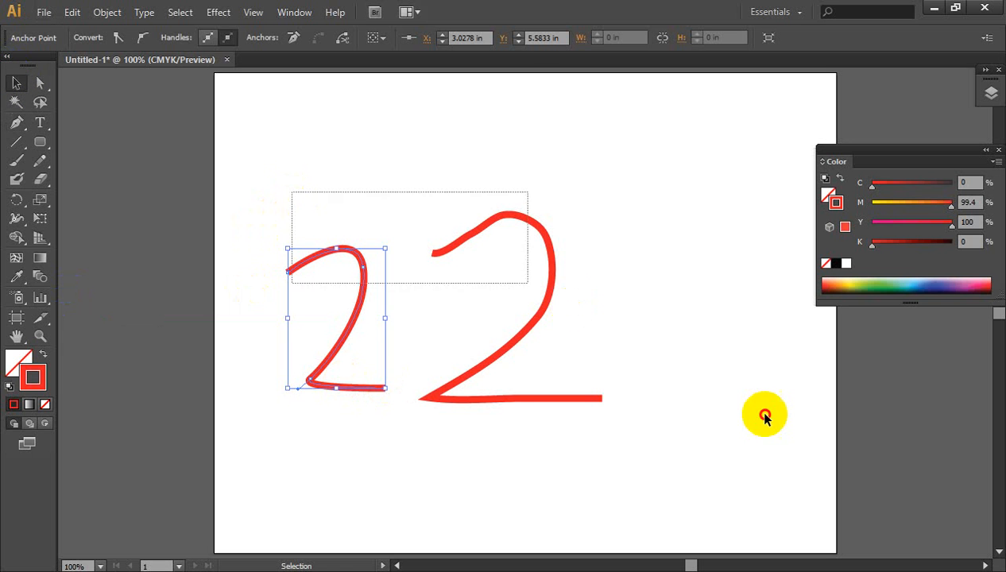
left_click_drag(765, 417, 766, 422)
key("Delete")
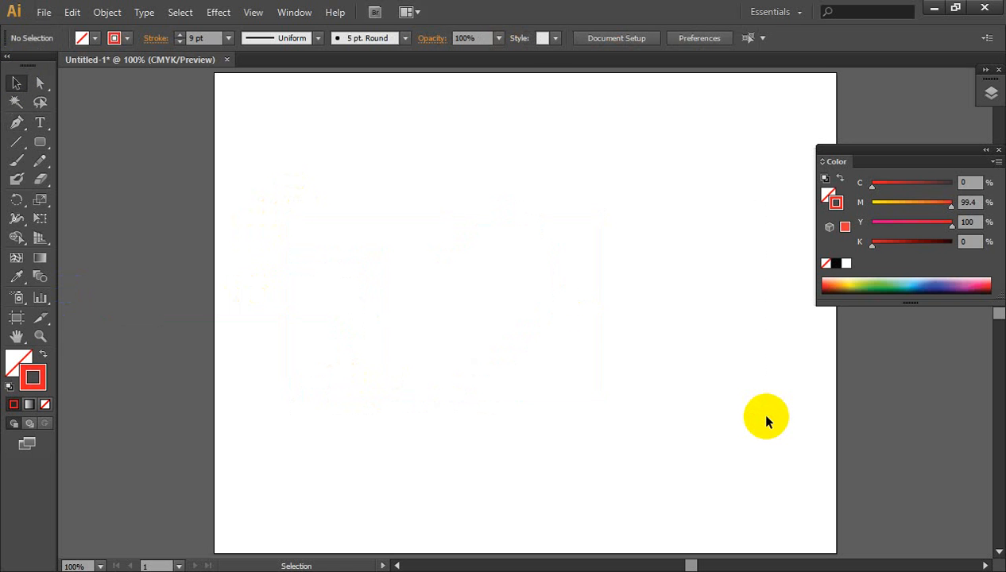
left_click(47, 162)
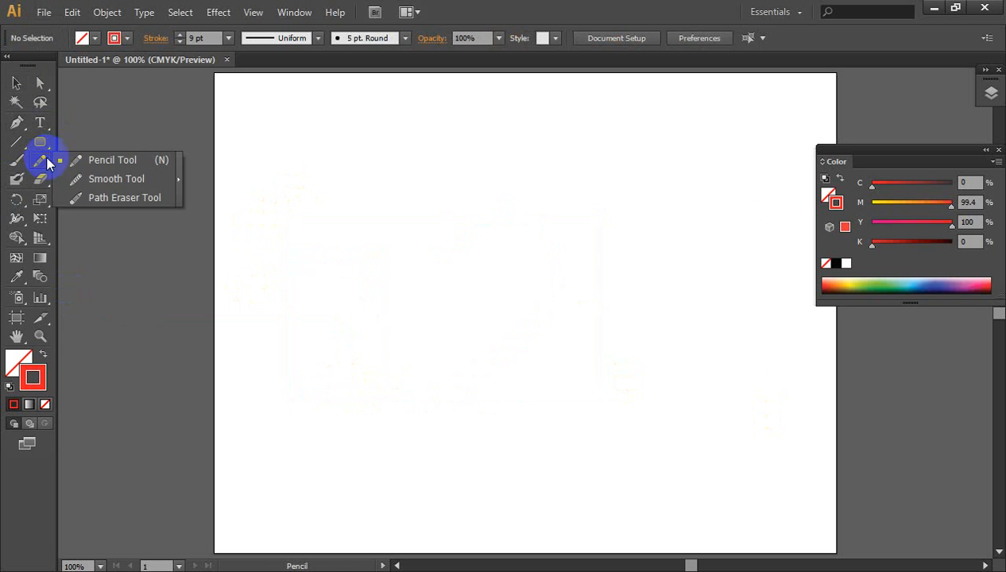
left_click_drag(784, 469, 784, 470)
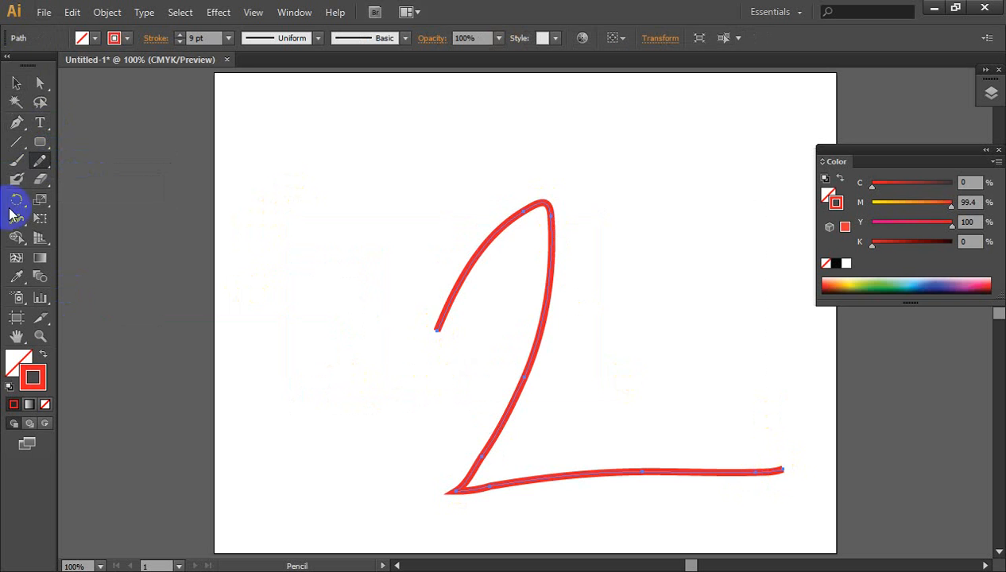
Step: Simplify the upper curve of the new numeral by removing anchor points with the Pen tool
left_click(17, 122)
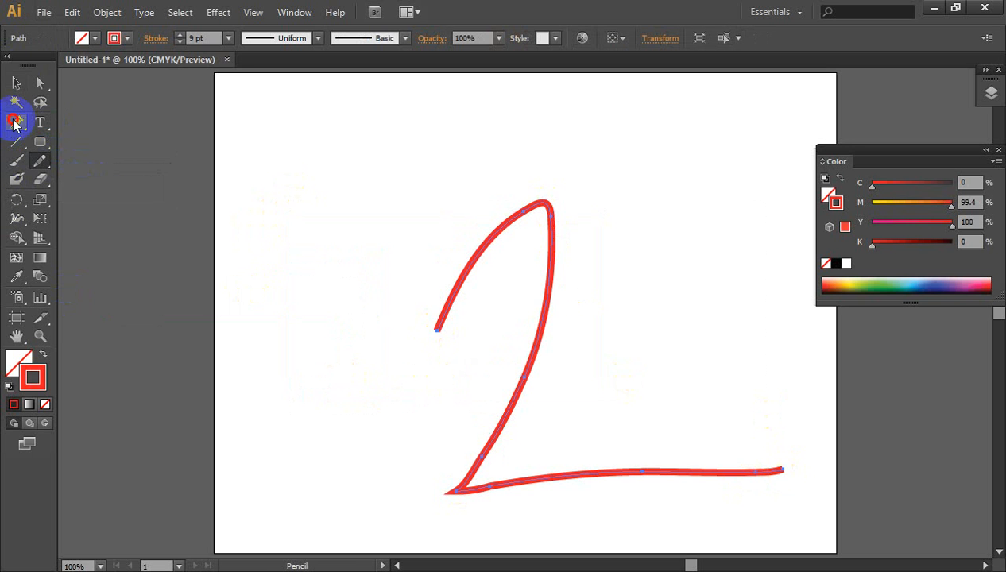
left_click(438, 333)
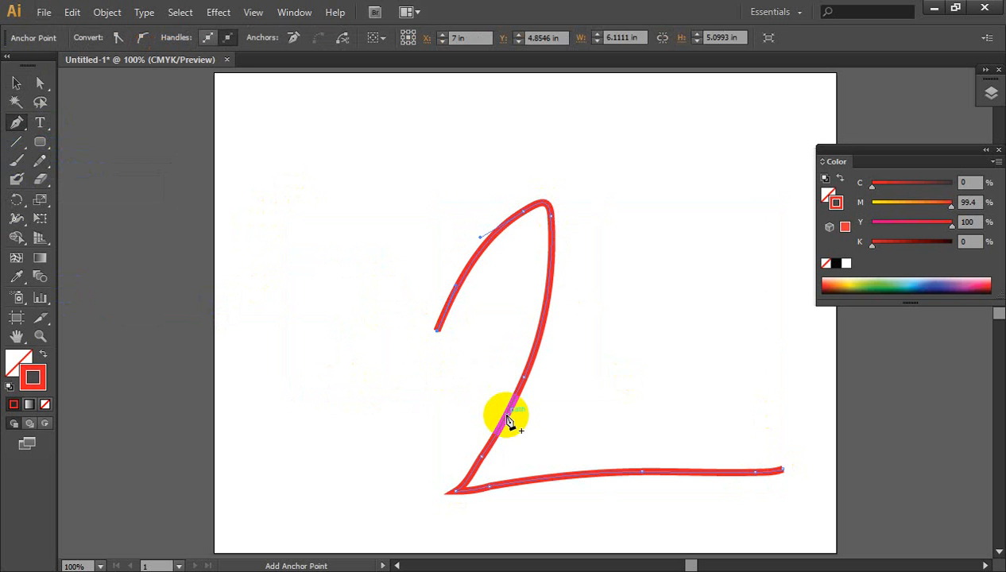
left_click(437, 330)
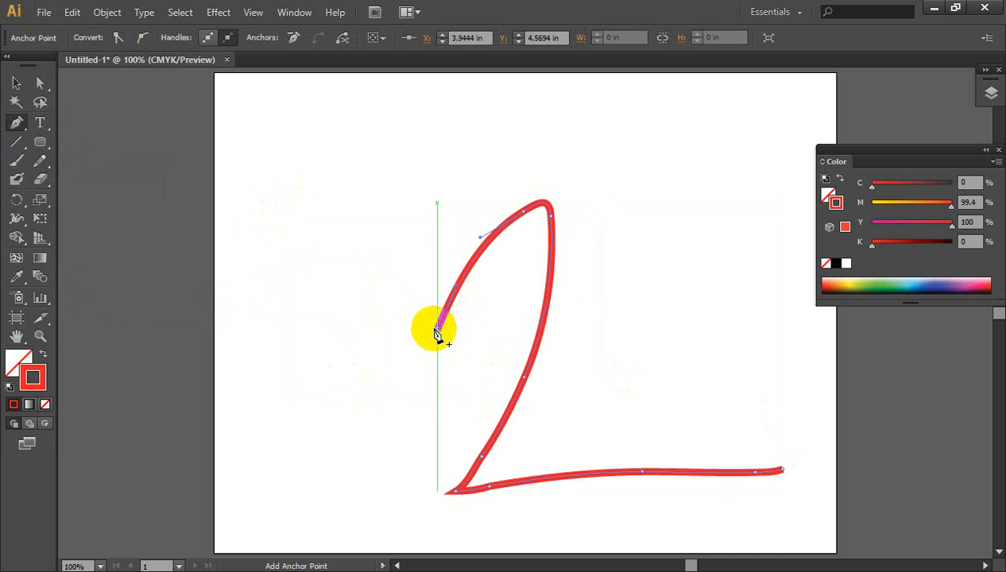
left_click(522, 214)
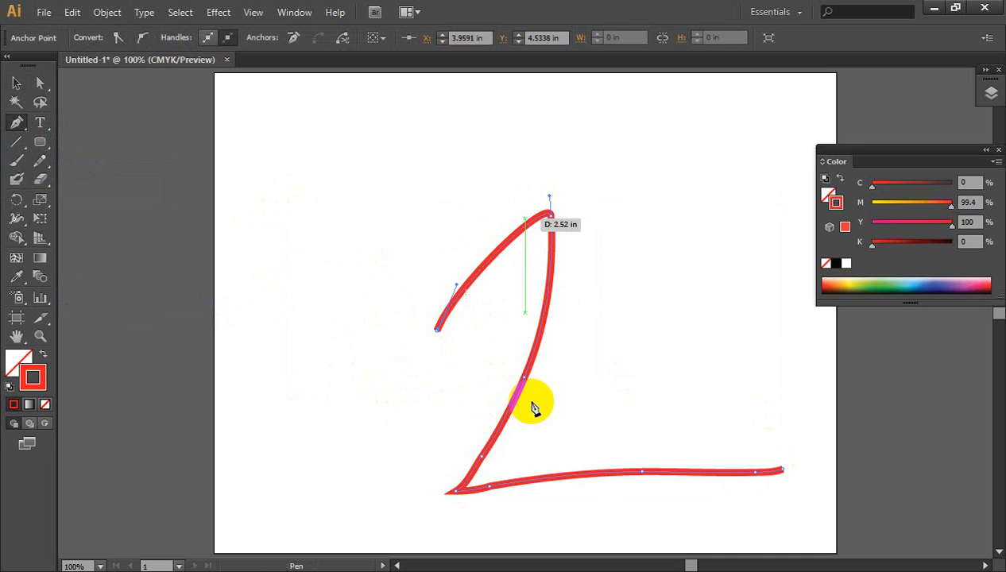
left_click(550, 213)
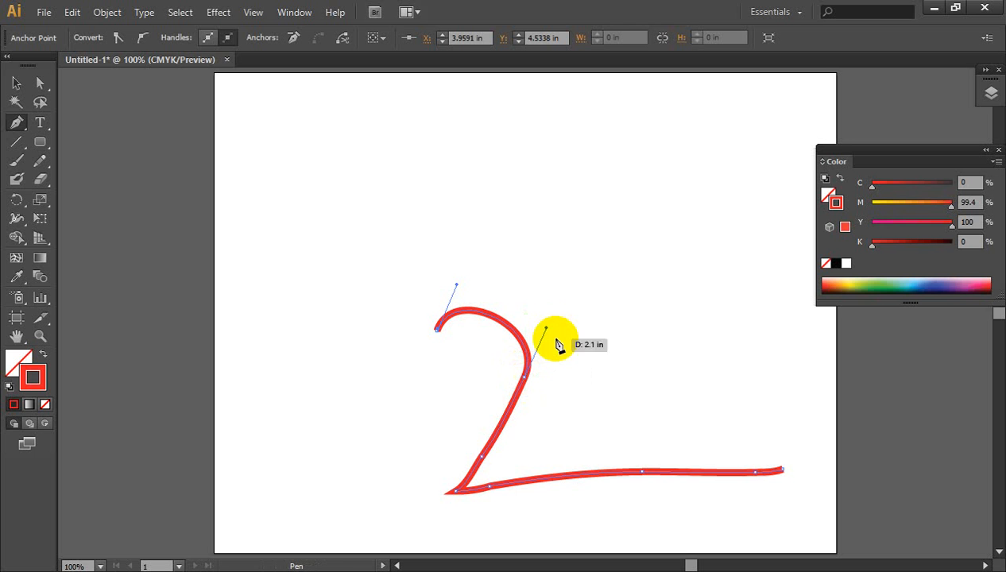
Step: Try reshaping the numeral's upper curve, undo it, and pull the curve up and leftward into a sharp point
left_click_drag(541, 316, 574, 363)
key("ctrl+z")
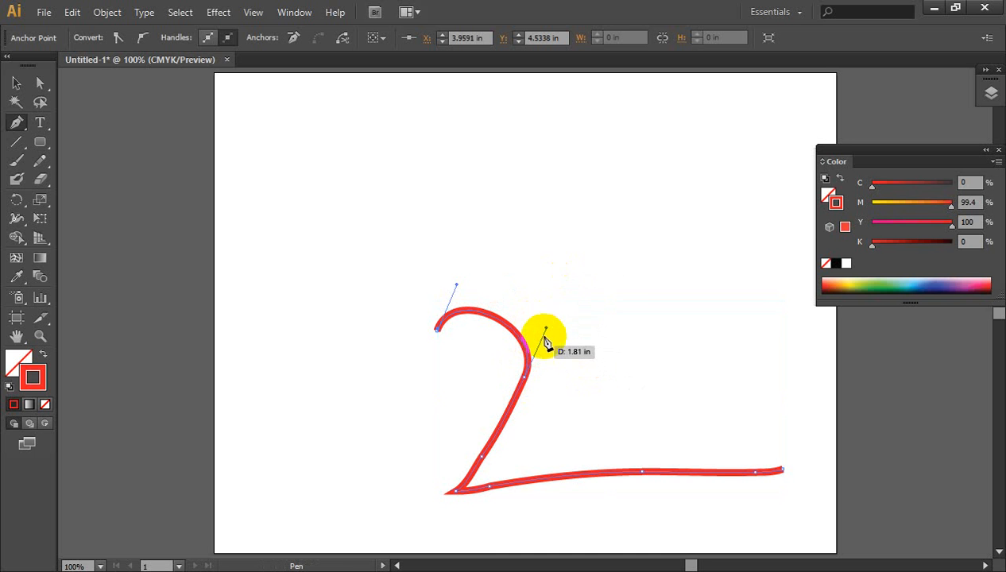
left_click_drag(550, 330, 310, 121)
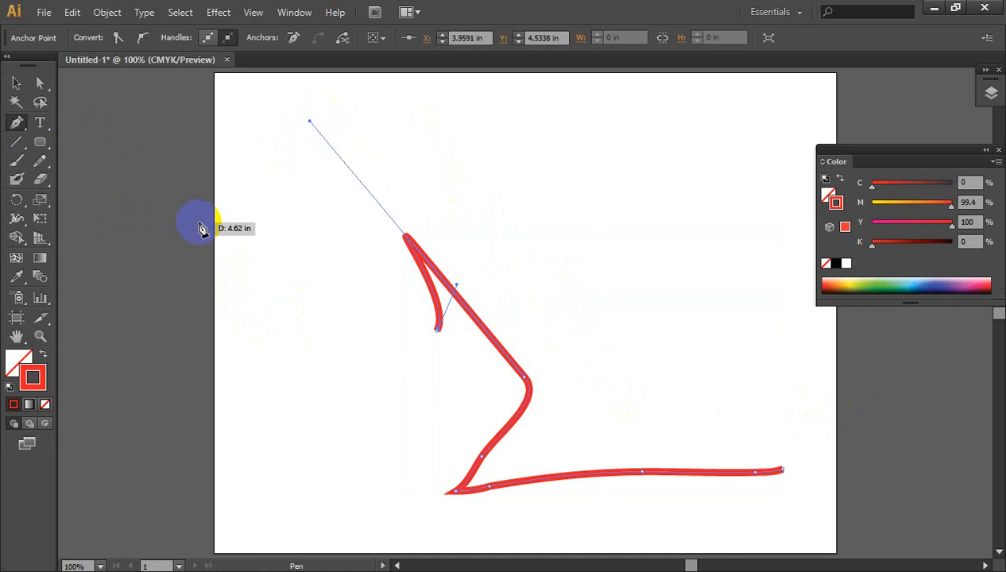
Step: Delete the distorted numeral from the artboard and activate the Eraser tool
left_click(18, 83)
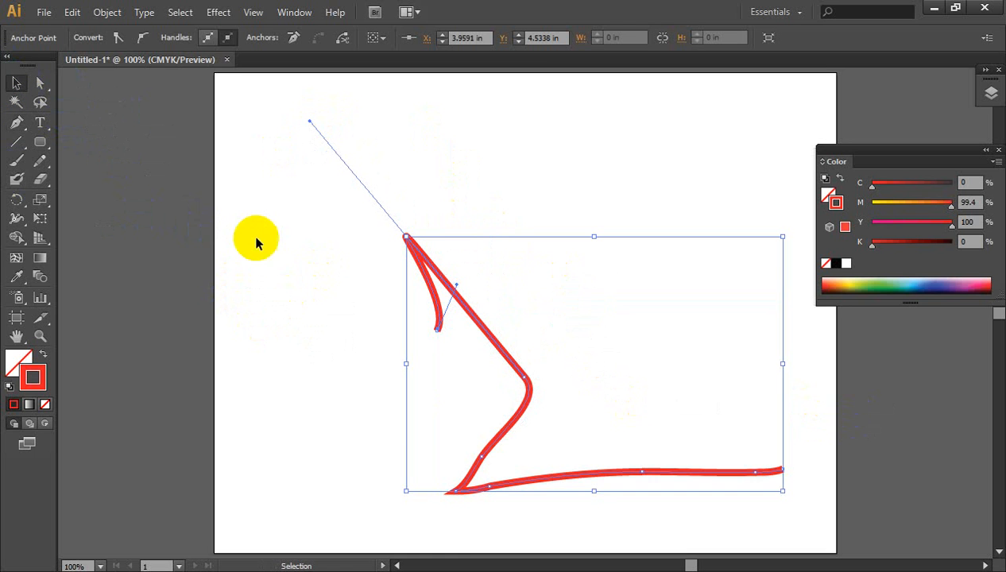
left_click_drag(291, 213, 555, 387)
key("Delete")
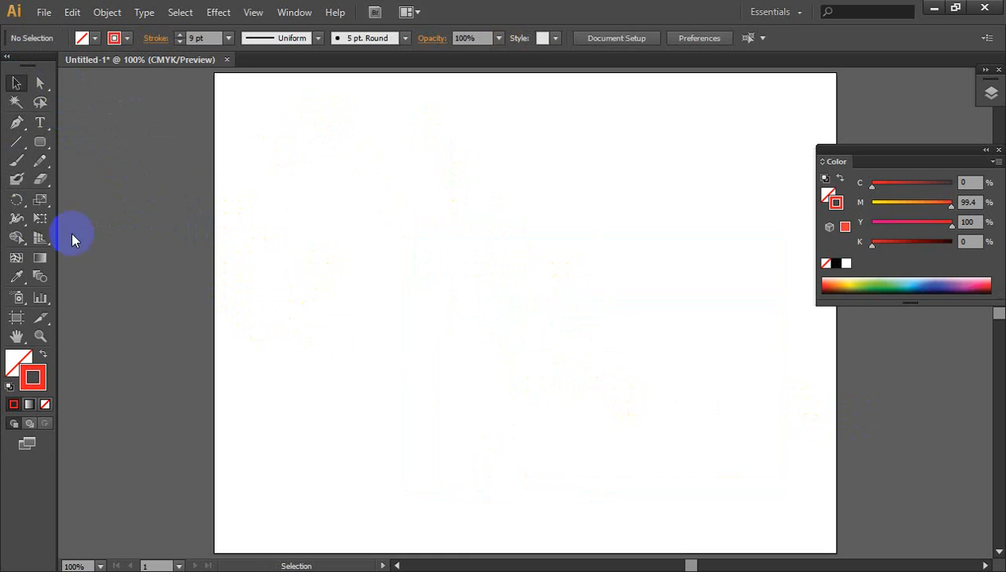
left_click_drag(47, 178, 132, 184)
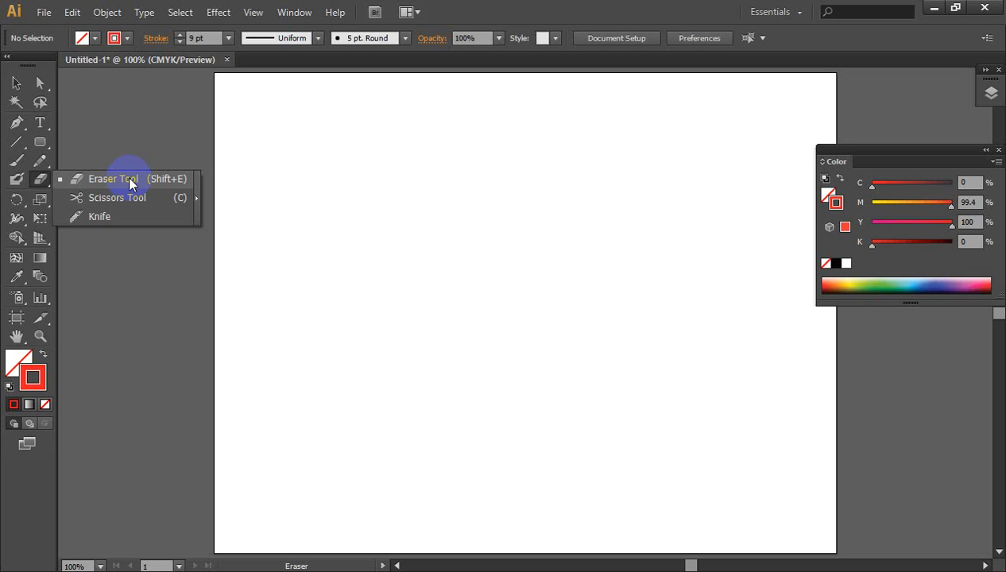
Step: Switch to Photoshop, fill the 24-sided polygon with red, and move it fully onto the canvas
mouse_move(131, 183)
left_mouse_down()
mouse_move(38, 198)
mouse_move(144, 395)
mouse_move(351, 544)
left_mouse_up()
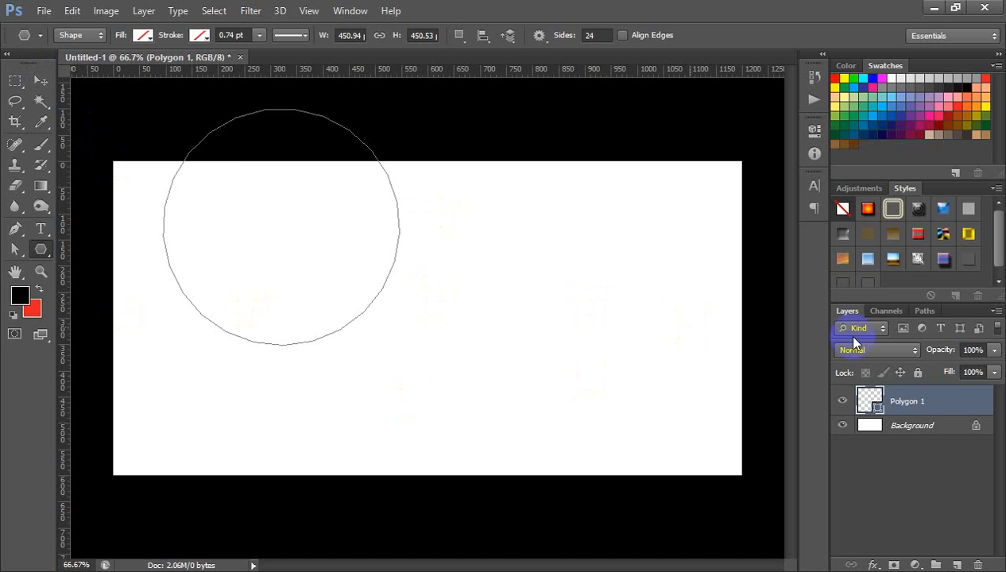
left_click(144, 38)
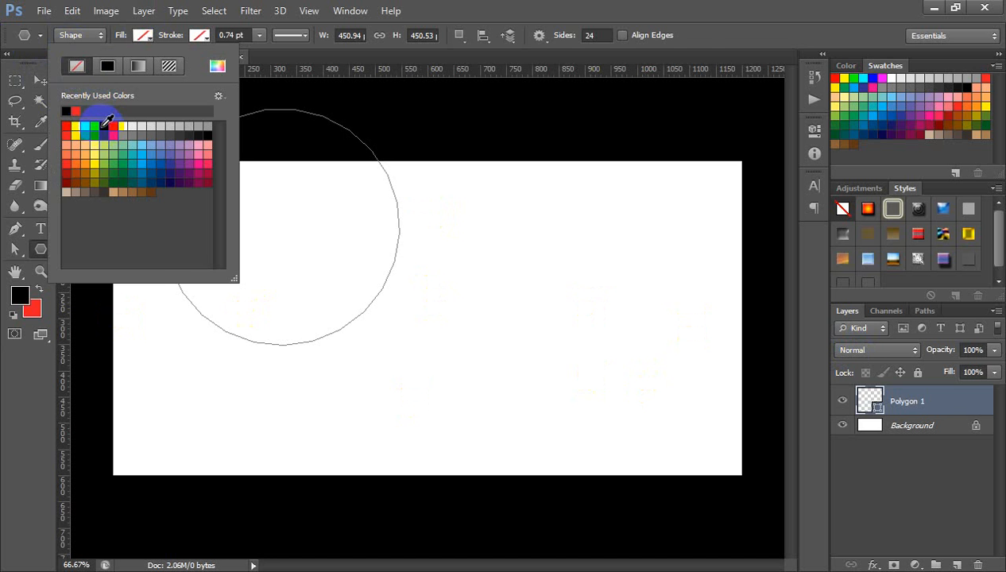
double_click(72, 106)
left_click(40, 80)
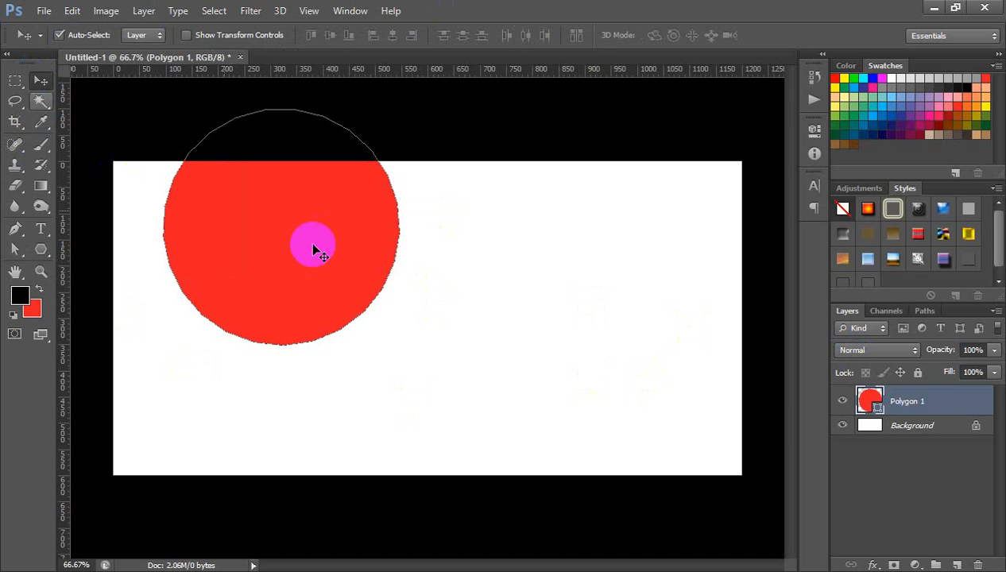
left_click_drag(309, 241, 391, 294)
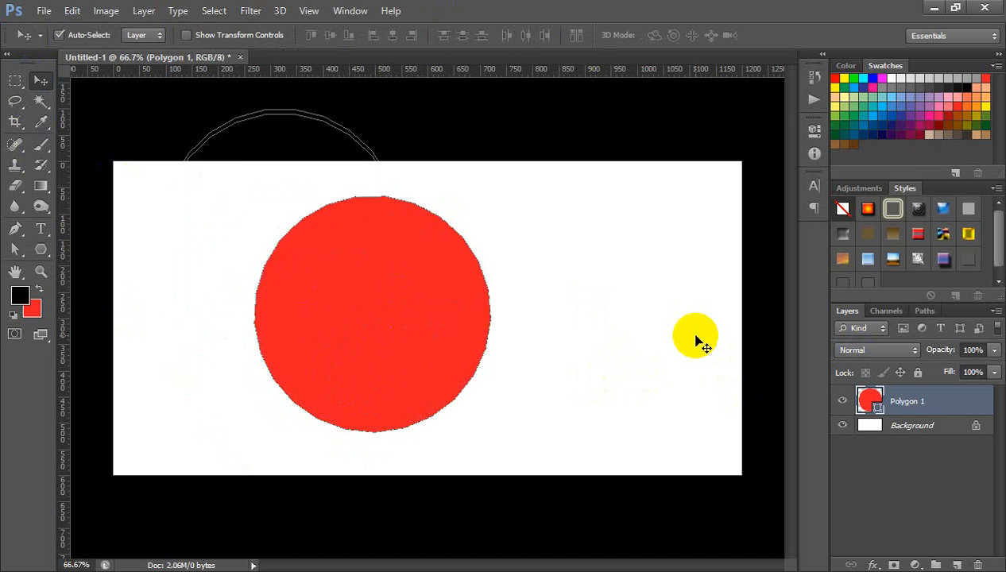
Step: Rasterize the Polygon 1 layer and move the red shape closer to the middle of the canvas
right_click(951, 401)
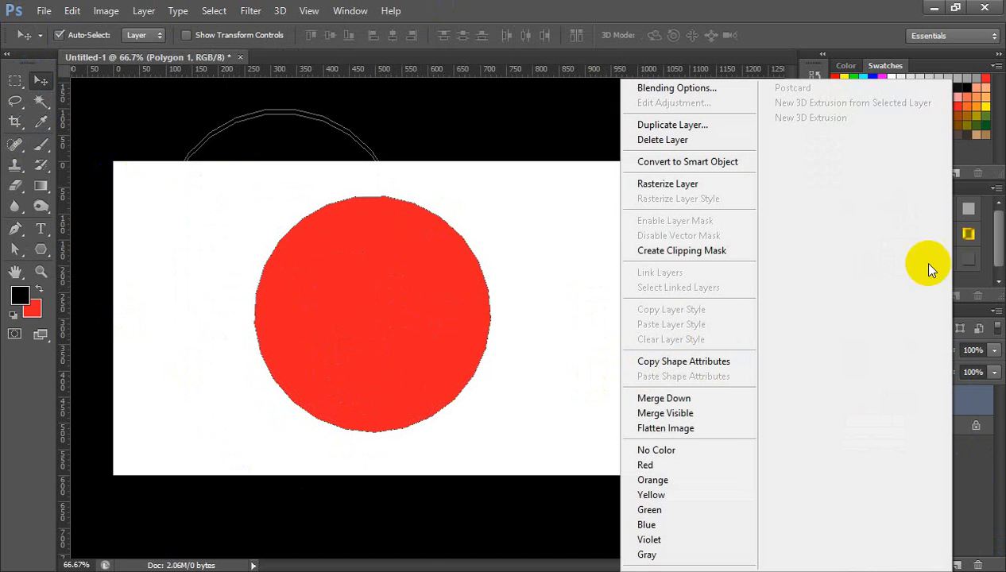
left_click(730, 190)
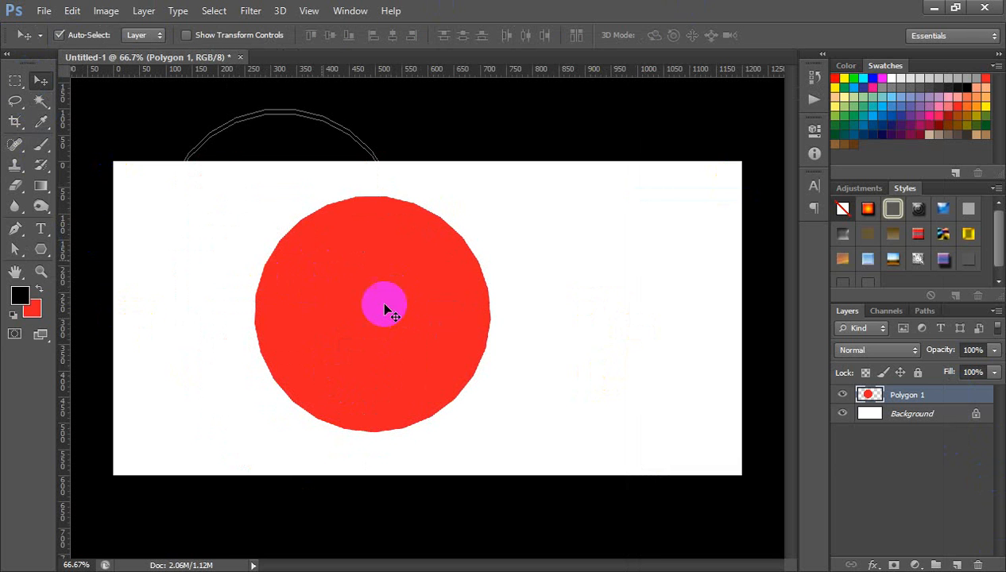
left_click_drag(385, 305, 381, 296)
left_click_drag(320, 327, 370, 351)
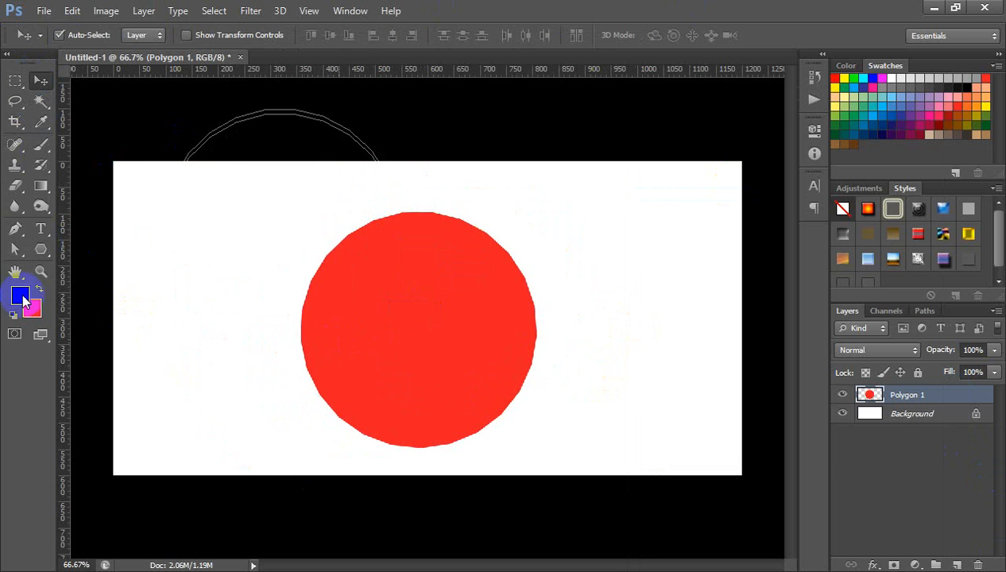
Step: Activate Photoshop's Eraser tool, view the eraser variants in Illustrator for comparison, and return to Photoshop
left_click(16, 186)
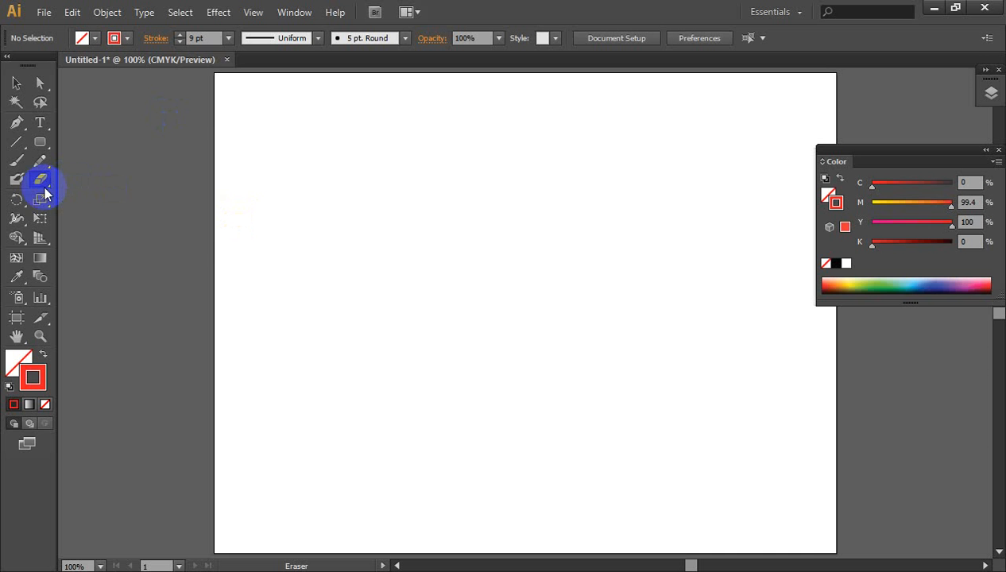
left_click(43, 187)
mouse_move(43, 191)
left_mouse_down()
mouse_move(127, 195)
mouse_move(120, 179)
left_mouse_up()
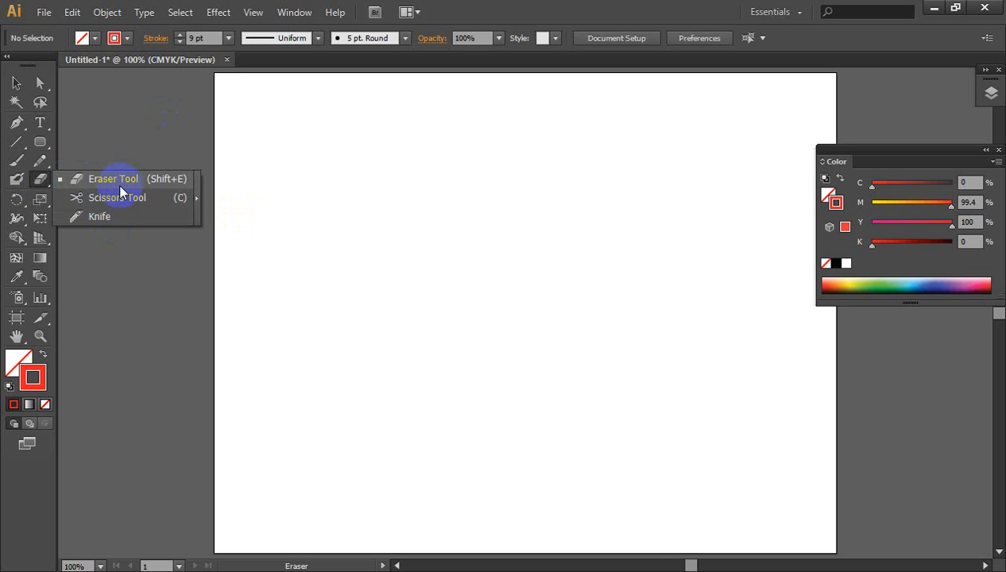
left_click(350, 571)
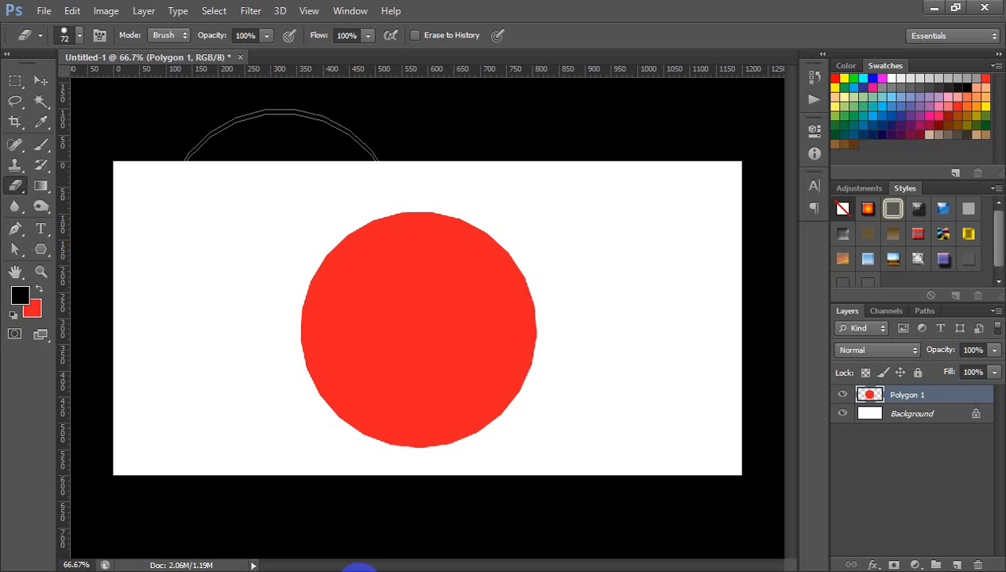
Step: Set the eraser to a soft round 31 px brush with 0% hardness and erase two streaks across the red shape
left_click(478, 198)
left_click(16, 186)
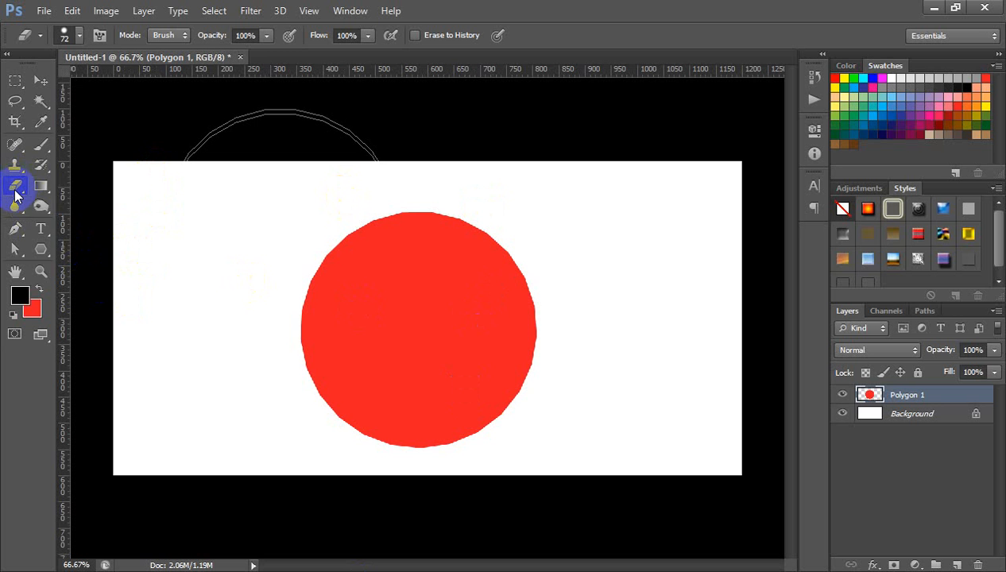
left_click_drag(16, 195, 61, 184)
right_click(258, 342)
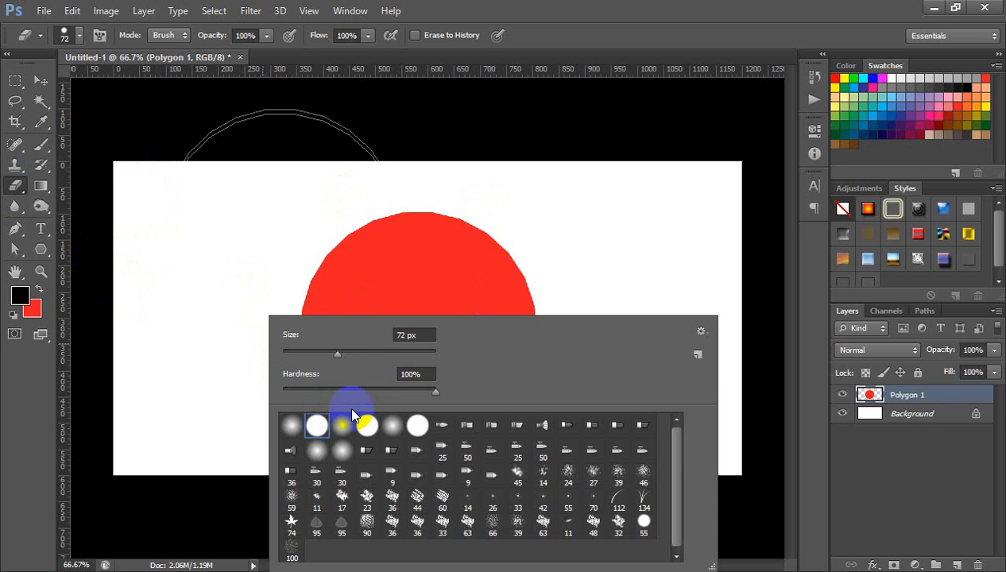
left_click(286, 426)
left_click(416, 380)
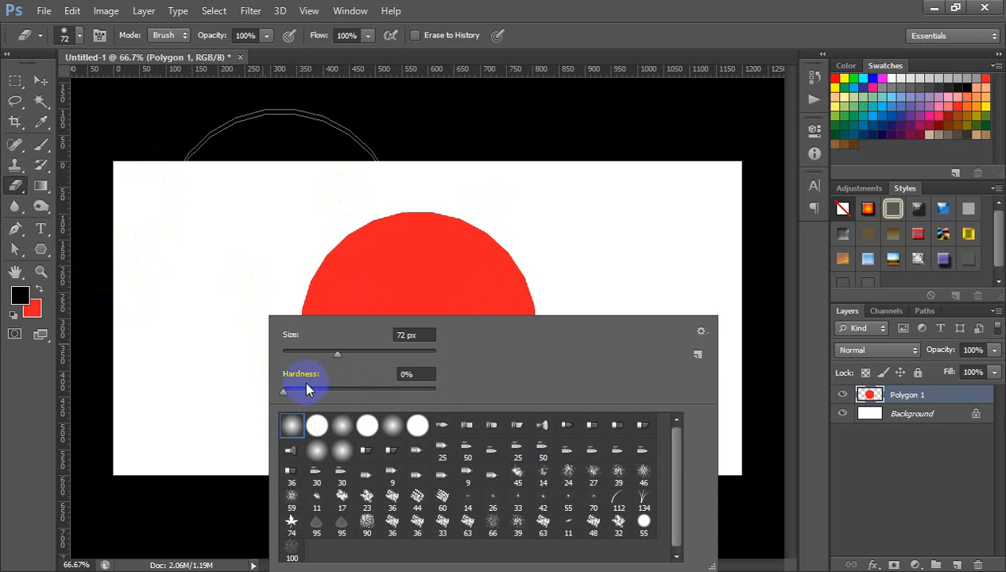
mouse_move(337, 356)
left_mouse_down()
mouse_move(310, 355)
mouse_move(503, 321)
mouse_move(302, 370)
left_mouse_up()
left_click(525, 7)
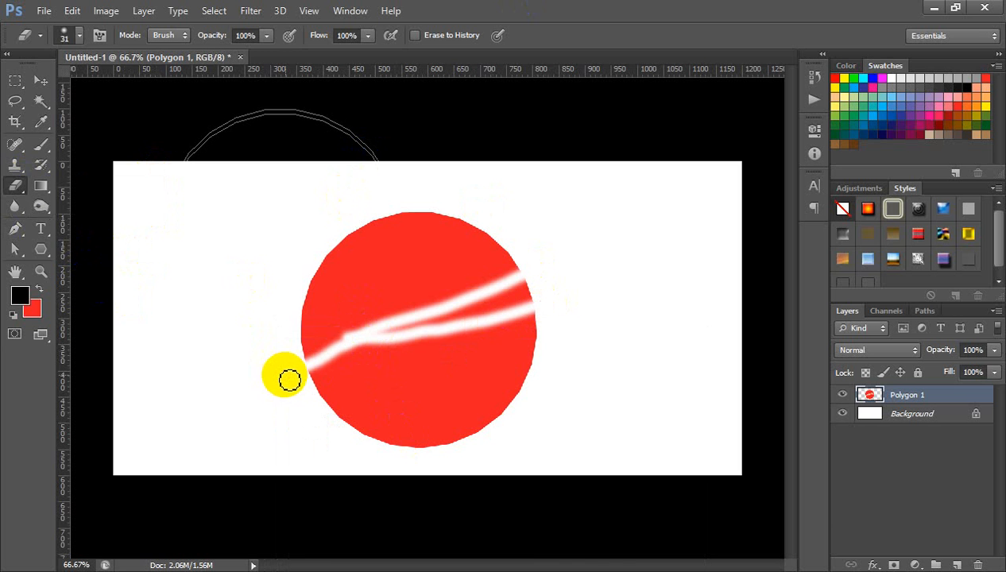
Step: Erase another streak across the lower part of the red shape
mouse_move(304, 358)
left_mouse_down()
mouse_move(414, 269)
mouse_move(376, 331)
mouse_move(498, 313)
mouse_move(458, 325)
mouse_move(434, 479)
left_mouse_up()
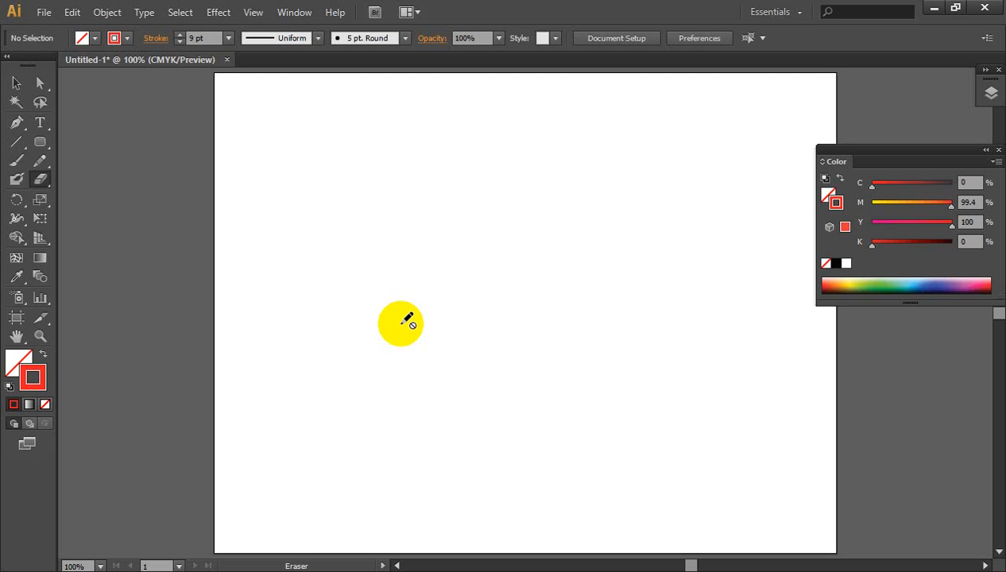
Step: Switch to Illustrator, draw a large rounded rectangle with a red fill and no stroke, and move it toward the artboard's centre
left_click(39, 143)
left_click_drag(311, 191, 644, 380)
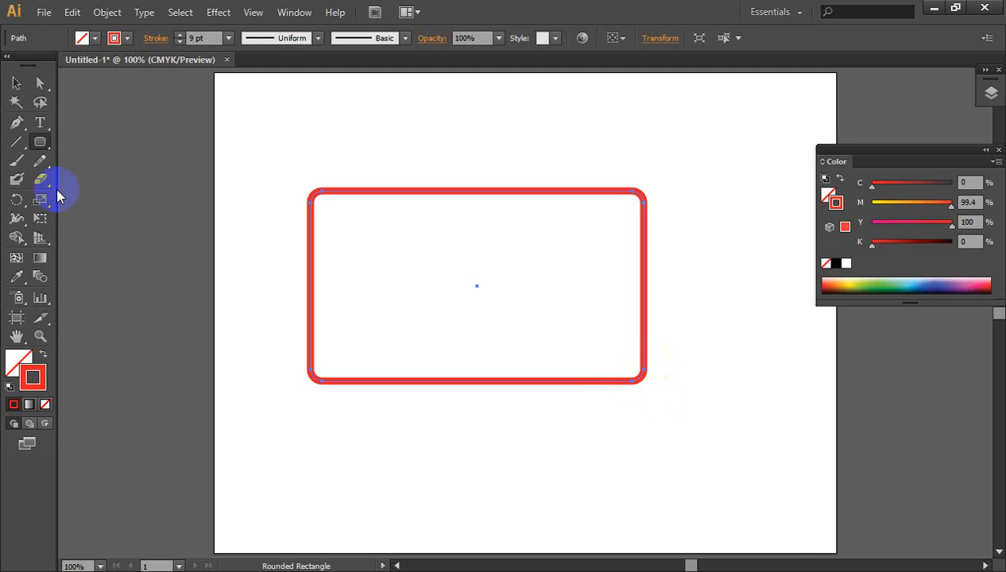
left_click(43, 354)
left_click(777, 8)
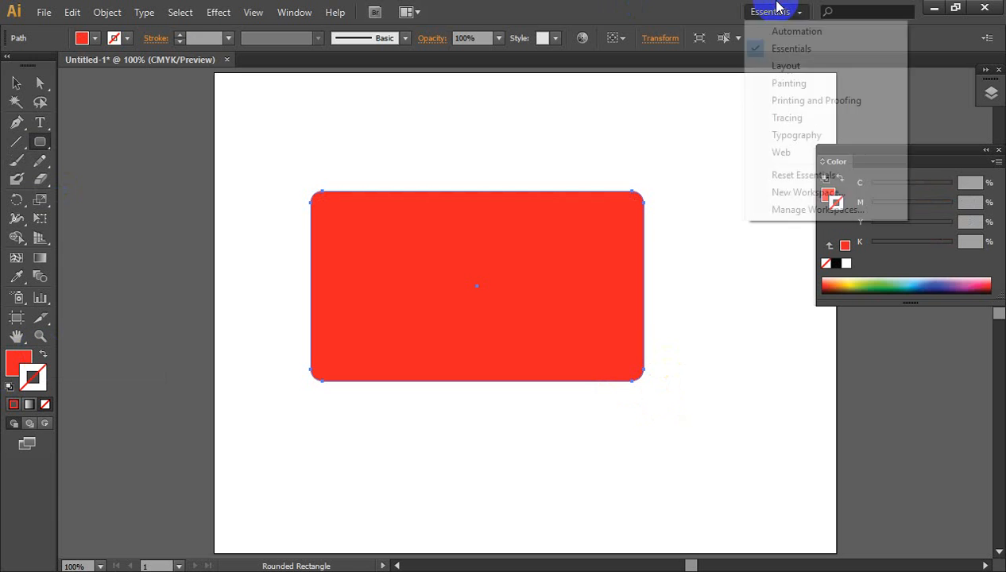
left_click(20, 84)
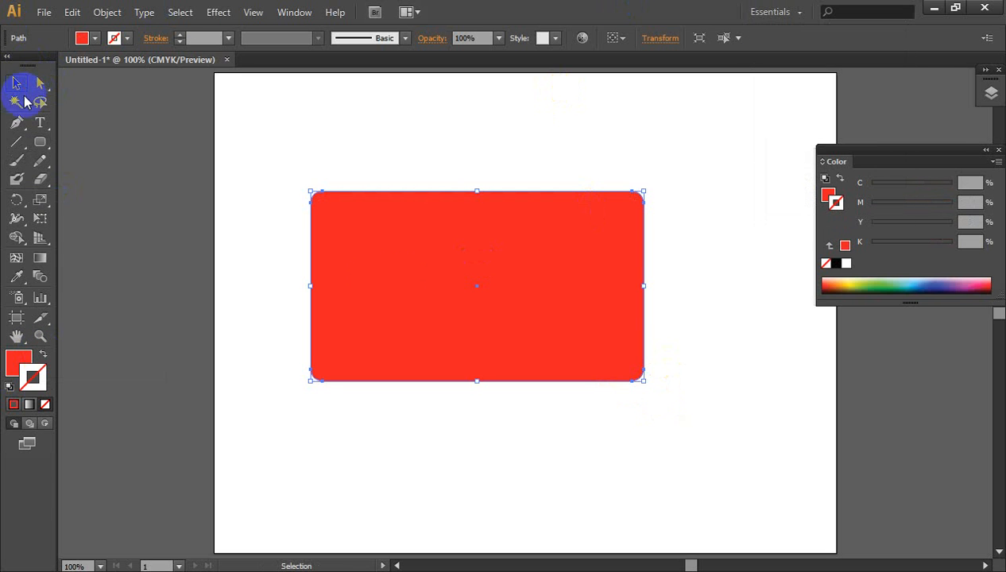
left_click_drag(479, 252, 512, 288)
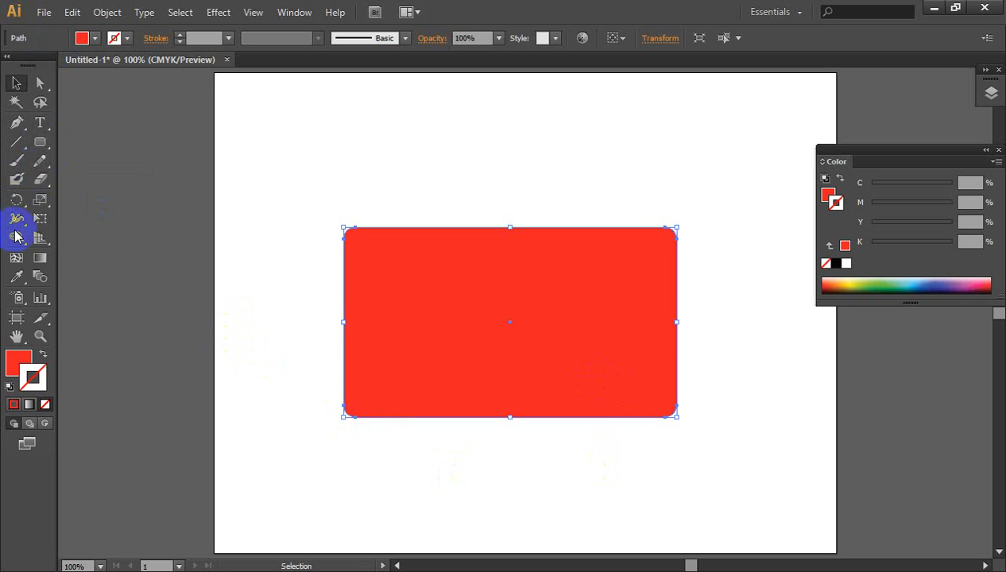
Step: Erase a slanted strip through the middle of the red rectangle, from its upper edge to its lower edge
left_click(40, 179)
left_click(79, 180)
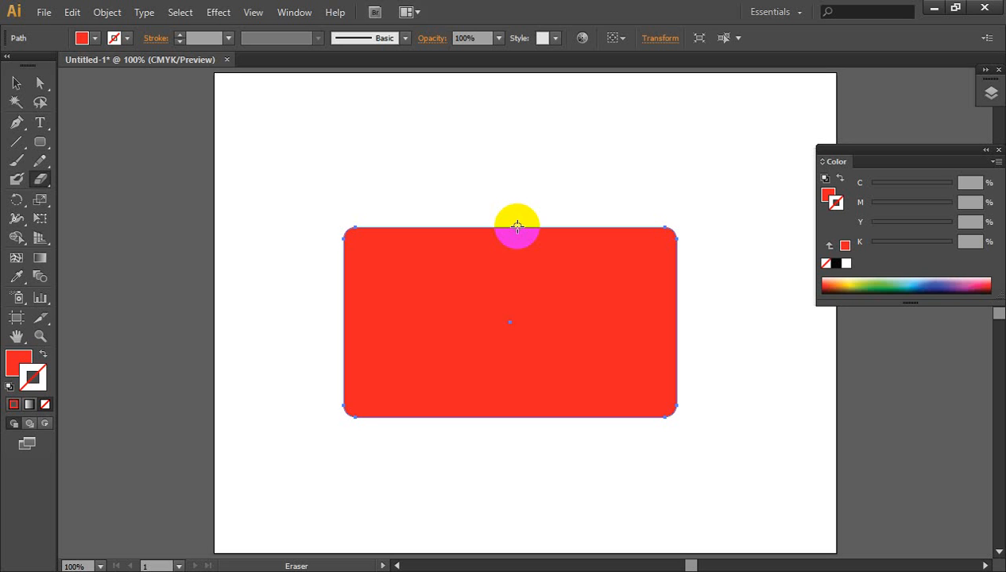
left_click_drag(523, 184, 499, 358)
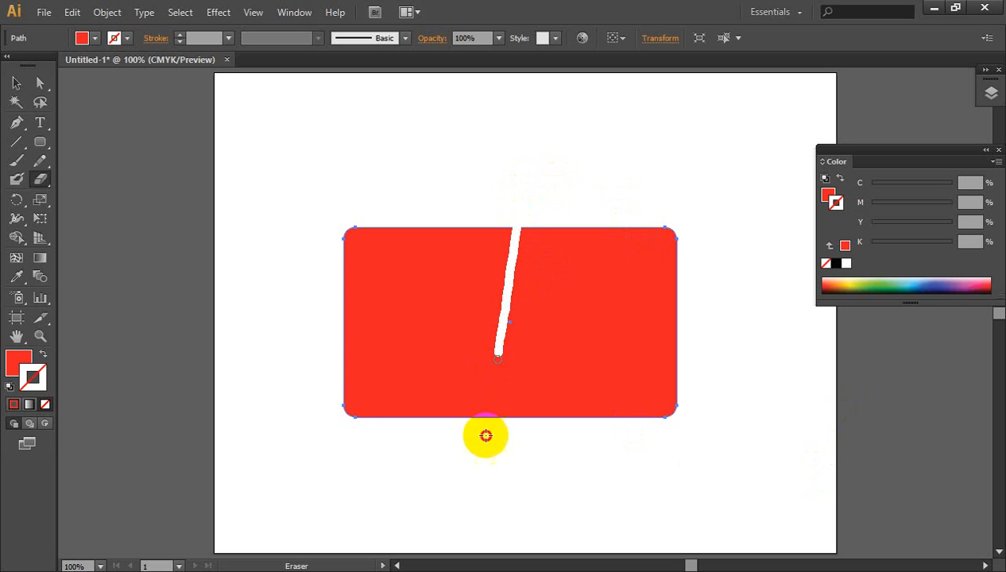
left_click_drag(486, 435, 476, 472)
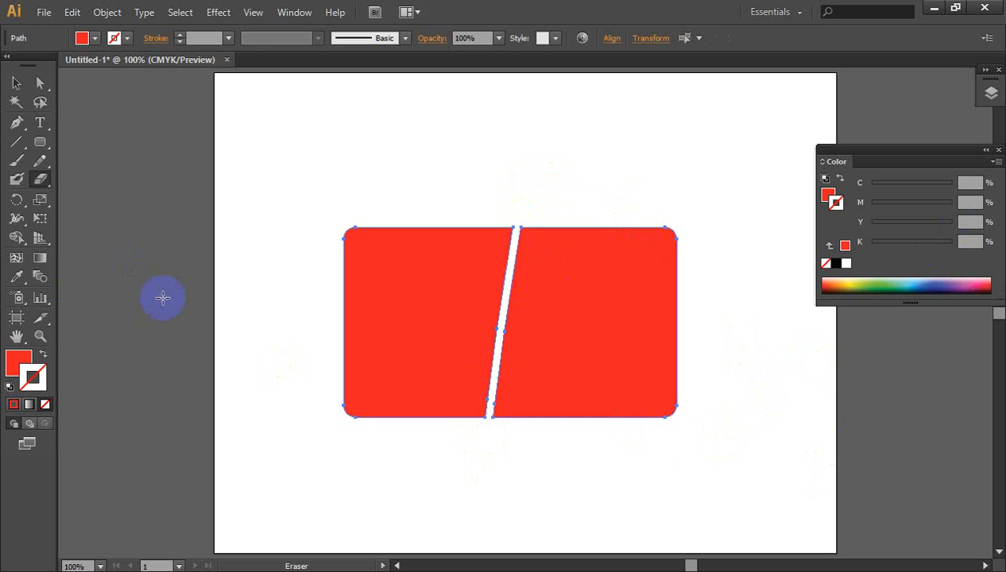
Step: Move the two cut halves toward opposite corners of the artboard, and undo the moves and the cut
left_click(16, 83)
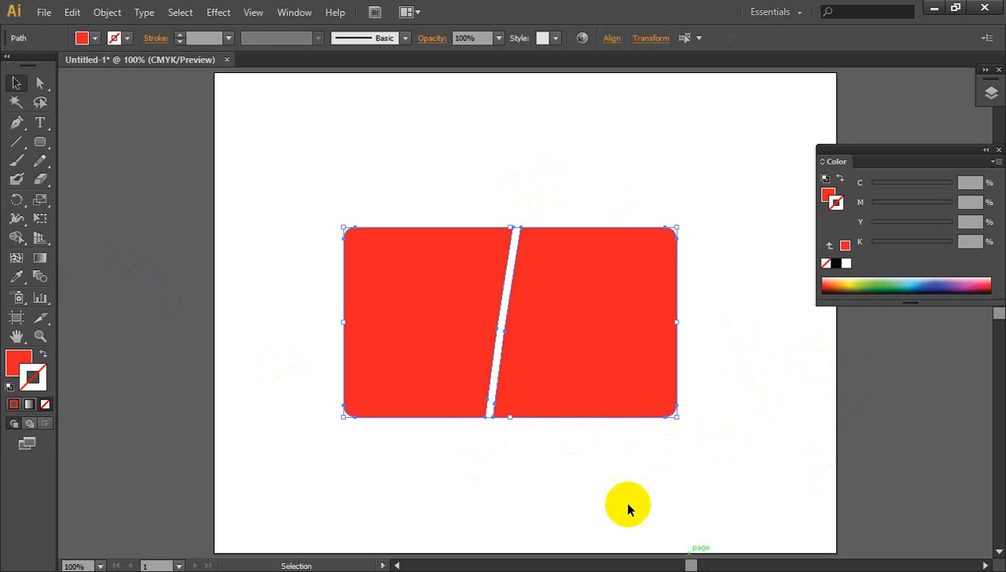
left_click(572, 450)
left_click_drag(639, 242, 715, 93)
left_click_drag(489, 359, 406, 428)
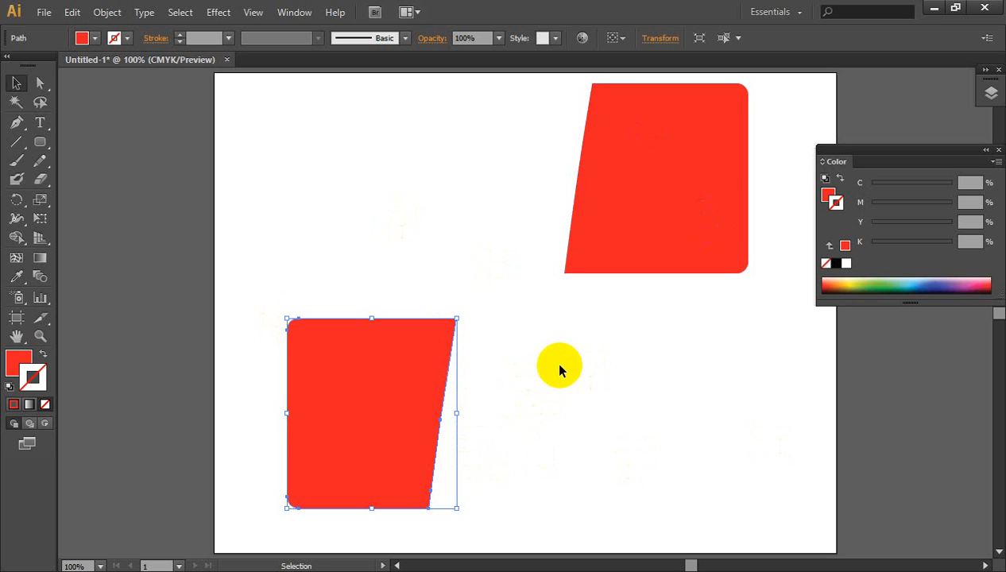
key("a")
left_click(667, 412)
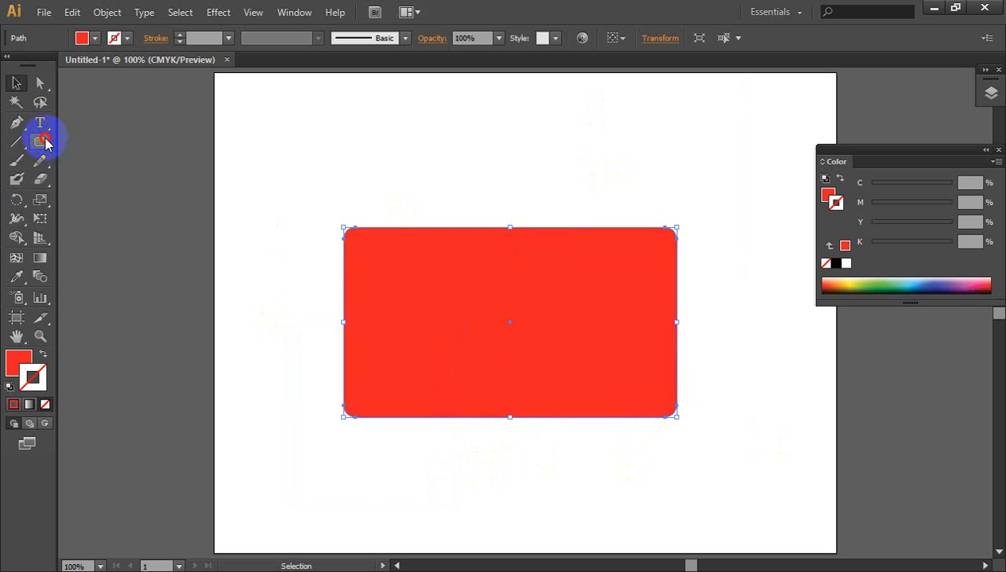
Step: Erase a wavy stroke along the lower edge of the red rectangle
left_click(42, 142)
left_click(44, 178)
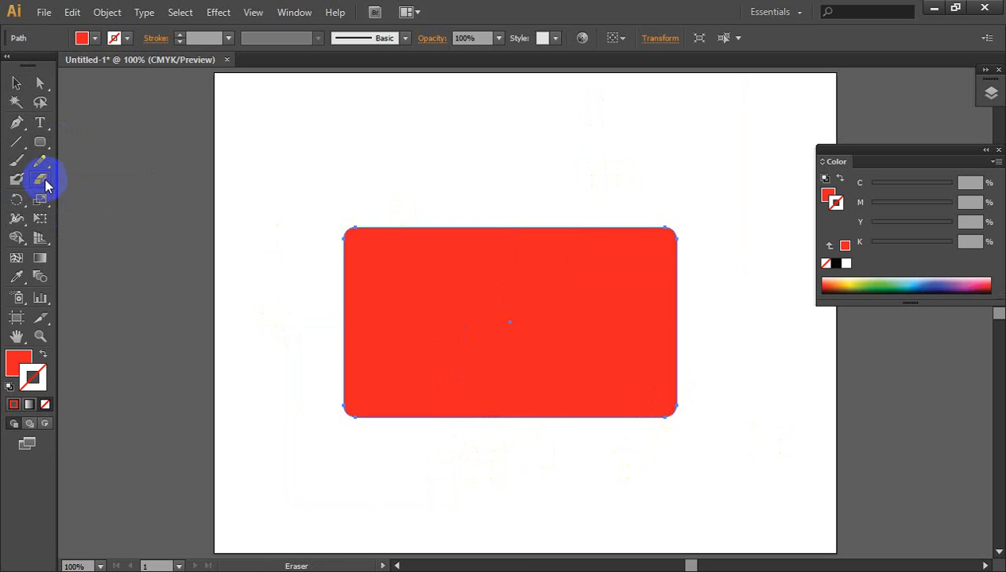
mouse_move(357, 442)
left_mouse_down()
mouse_move(396, 396)
mouse_move(464, 434)
mouse_move(574, 409)
mouse_move(589, 437)
mouse_move(680, 395)
mouse_move(699, 410)
left_mouse_up()
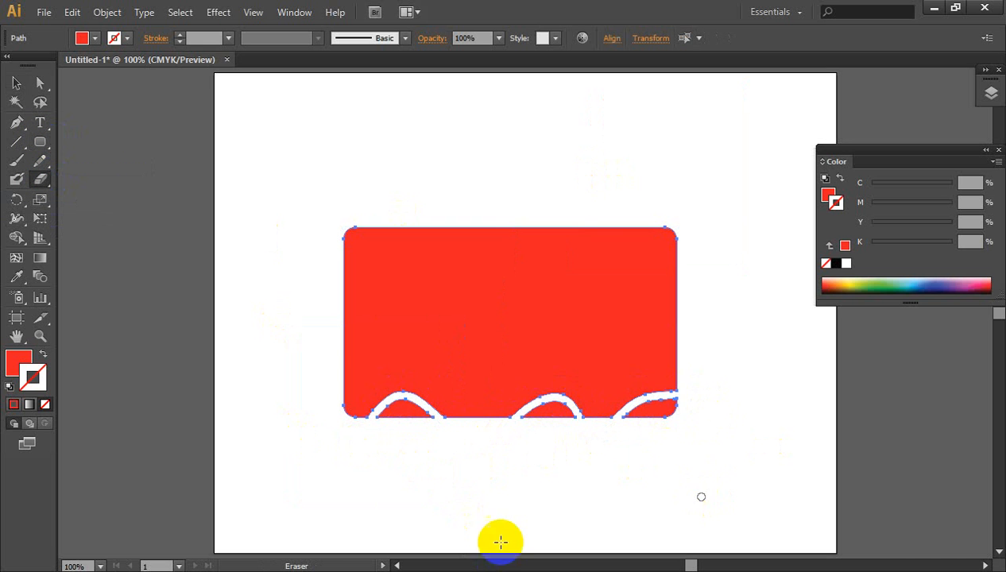
Step: Move the main red piece up away from the cut-off fragments, and undo the move and the wavy cut
left_click(17, 82)
left_click_drag(556, 305, 542, 162)
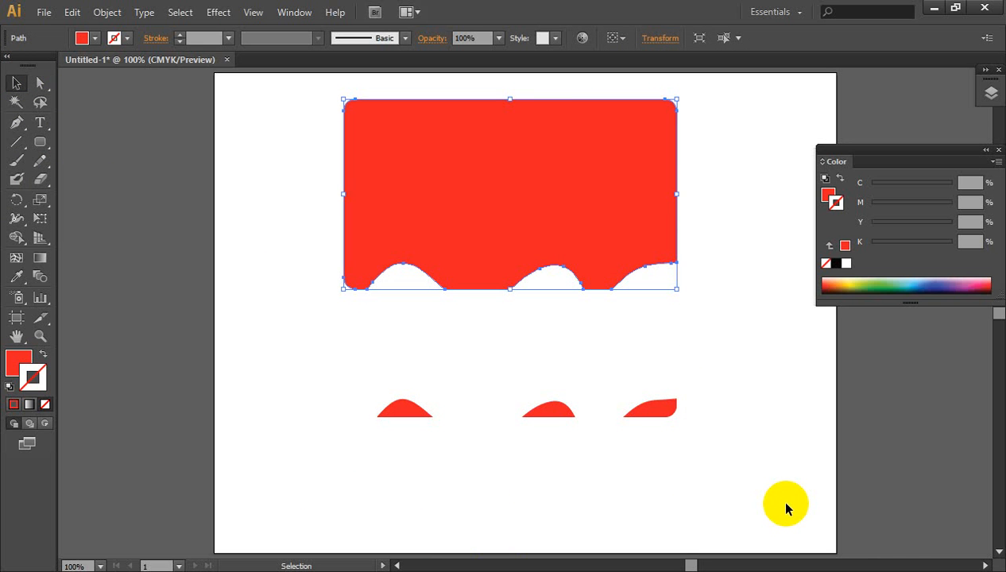
key("ctrl+z")
key("ctrl+z")
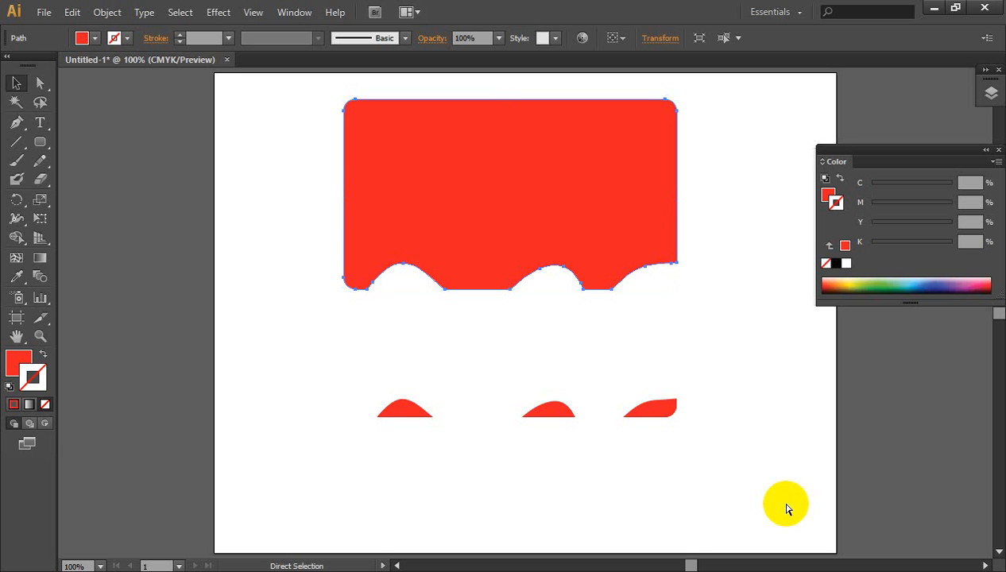
Step: Move the red rectangle slightly higher on the artboard and view the Eraser tool's variants
left_click_drag(633, 393, 612, 322)
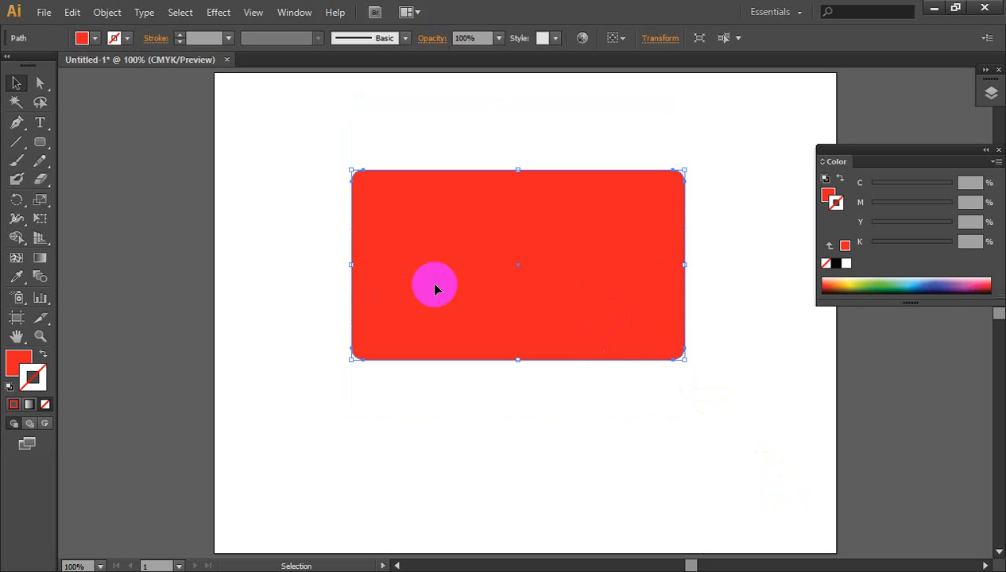
left_click(38, 180)
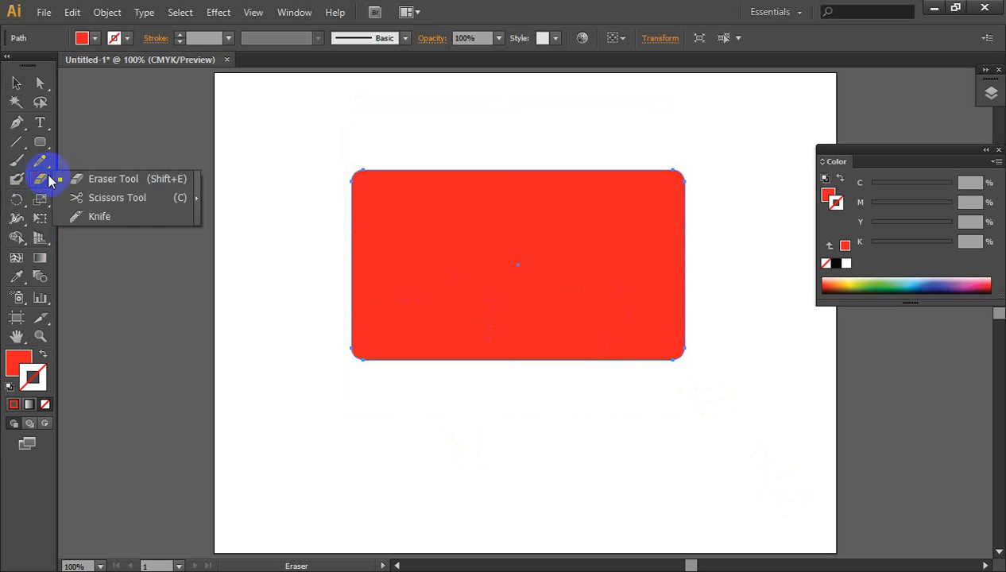
left_click(17, 82)
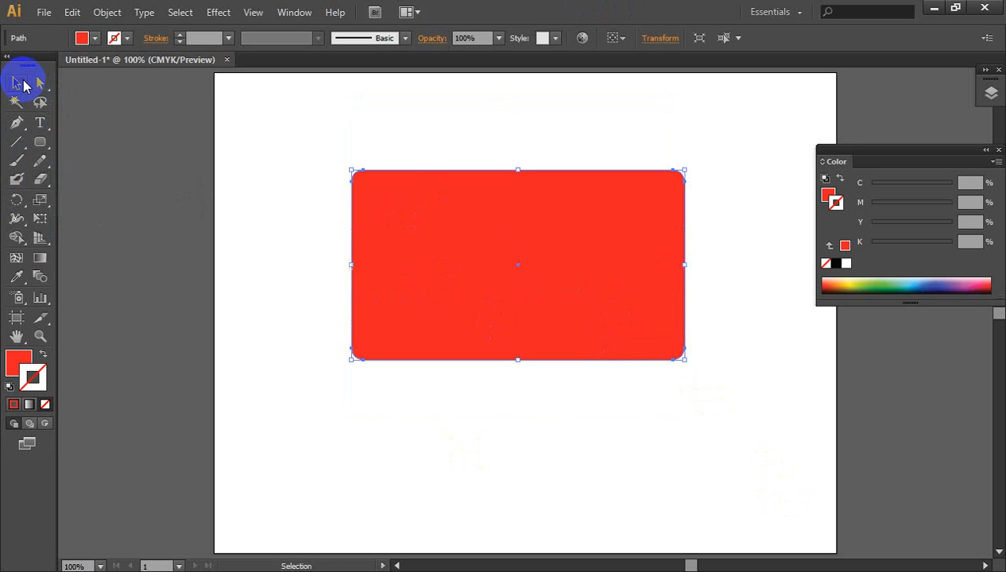
left_click(395, 177)
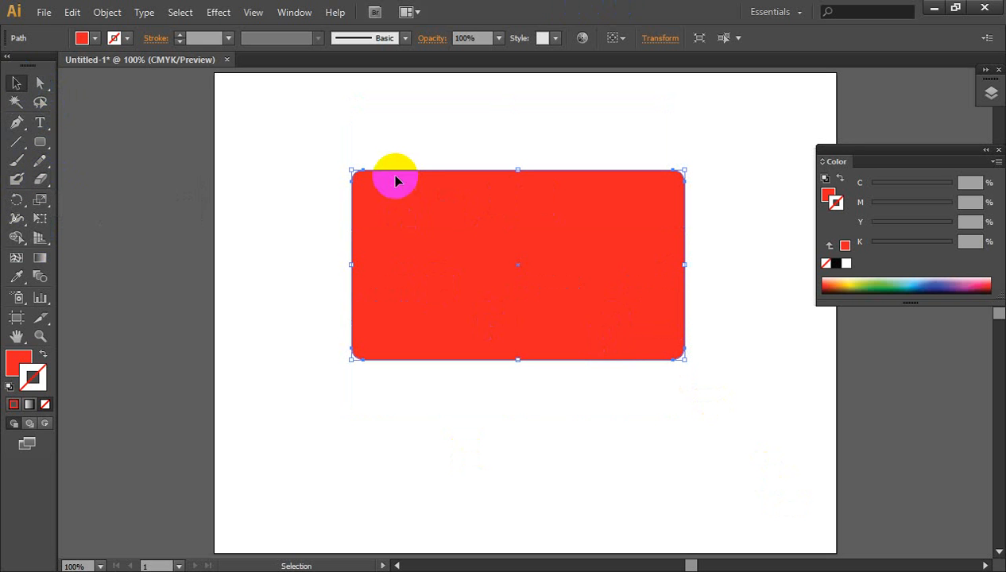
Step: Delete the anchor points at the rectangle's upper-left corner with the Pen tool and return to the Selection tool
left_click(16, 122)
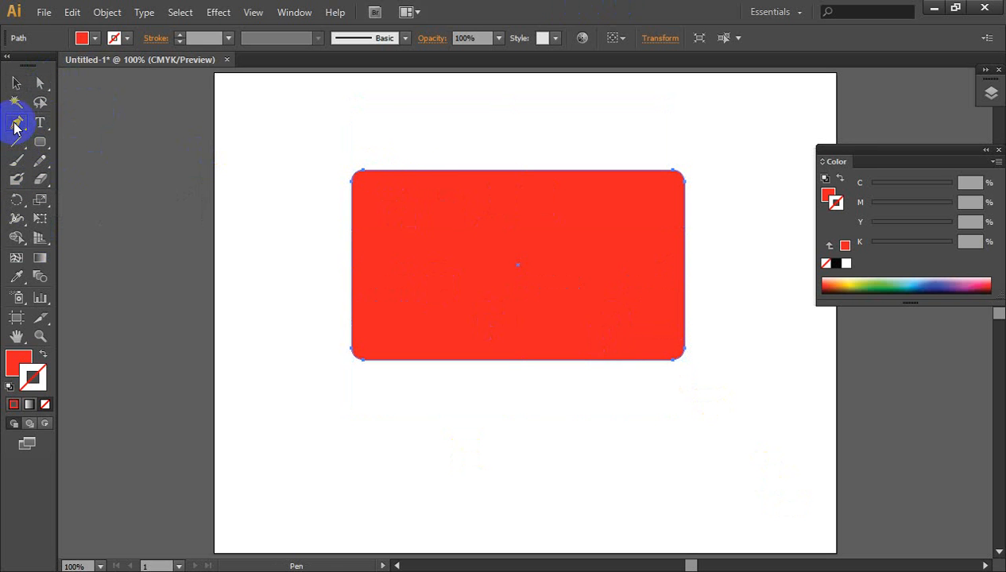
left_click(354, 172)
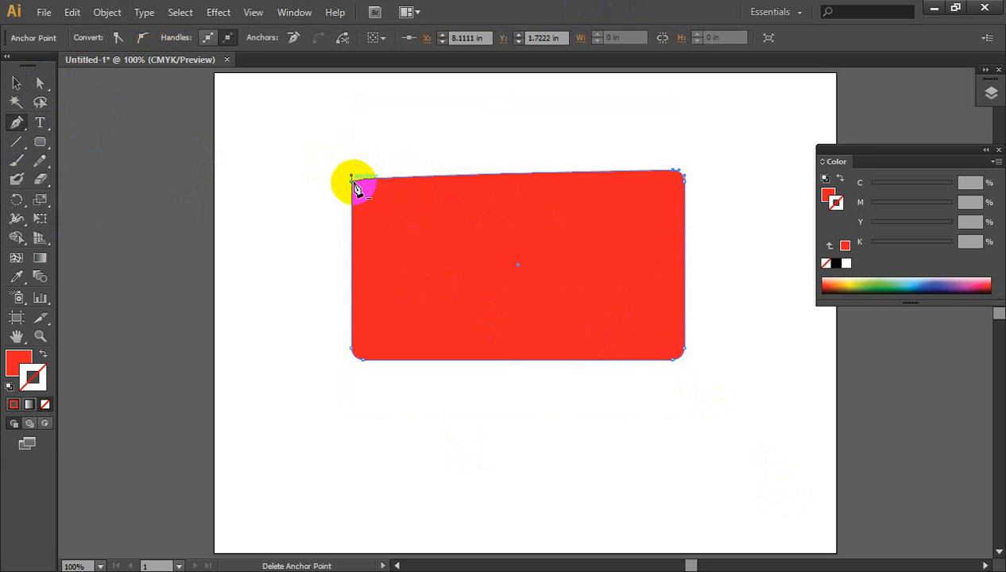
left_click(352, 181)
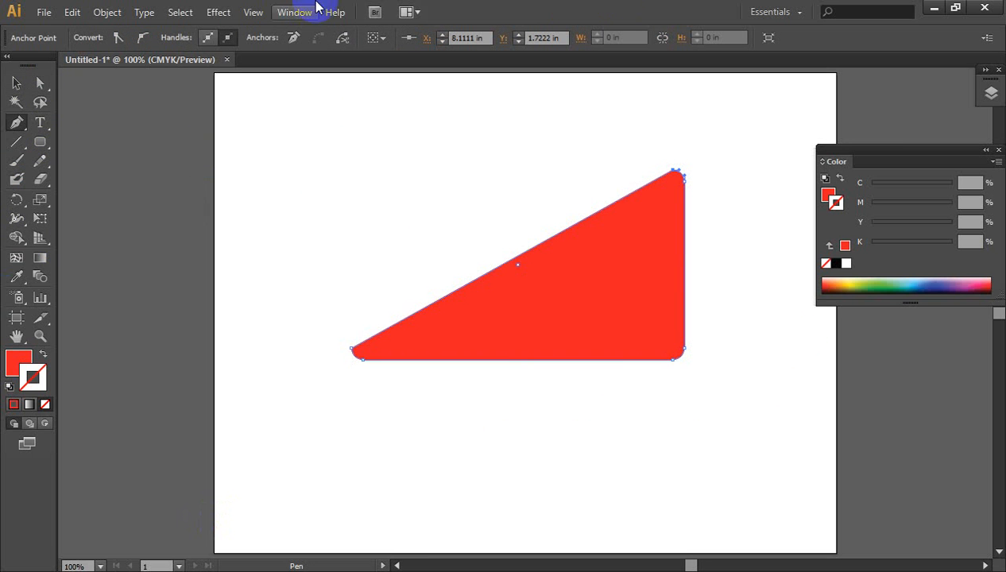
left_click(16, 82)
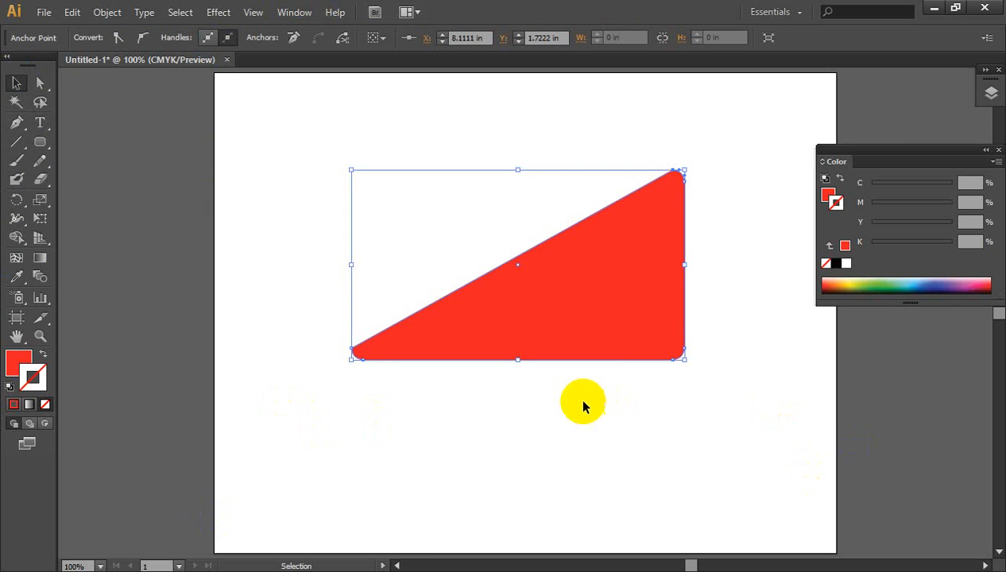
Step: Duplicate the red triangular shape with a slight offset up and to the left, overlapping the original, and deselect it
left_click(41, 179)
mouse_move(382, 378)
left_mouse_down()
mouse_move(360, 352)
mouse_move(351, 359)
mouse_move(355, 343)
mouse_move(383, 336)
mouse_move(384, 319)
mouse_move(346, 353)
mouse_move(393, 332)
mouse_move(337, 363)
mouse_move(346, 350)
mouse_move(588, 326)
mouse_move(550, 382)
left_mouse_up()
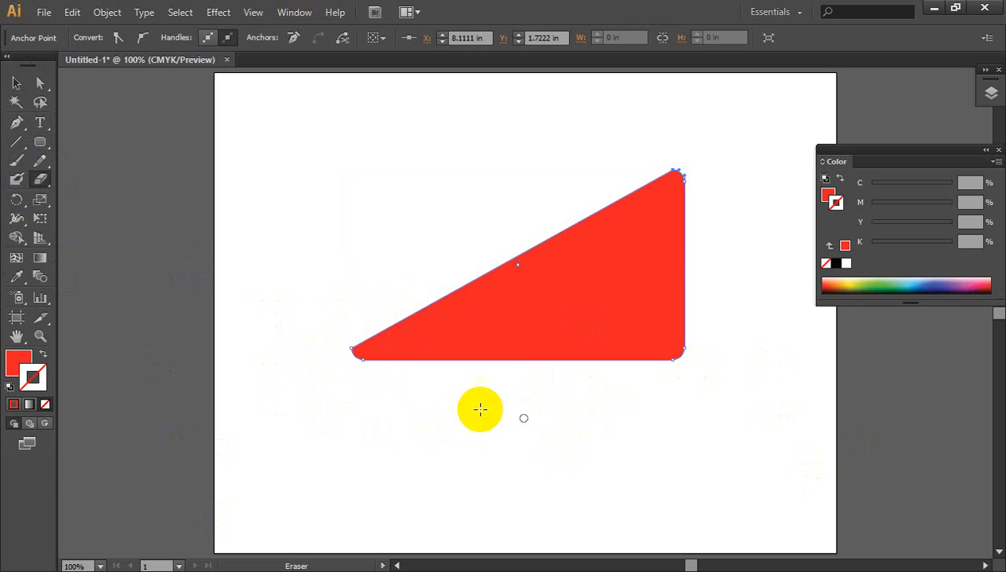
key("v")
left_click(350, 351)
scroll(346, 360, "up", 4)
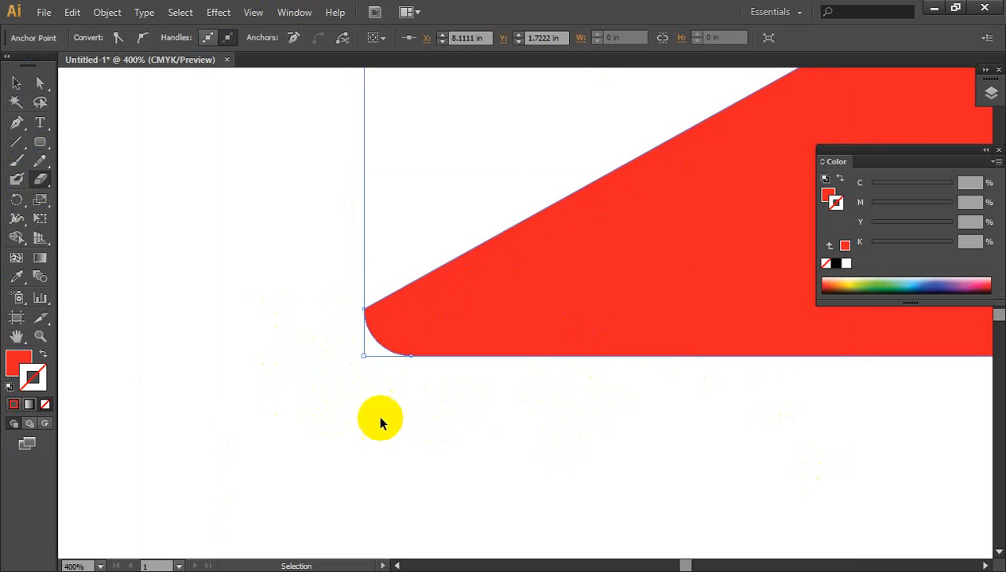
left_click(40, 144)
left_click(15, 82)
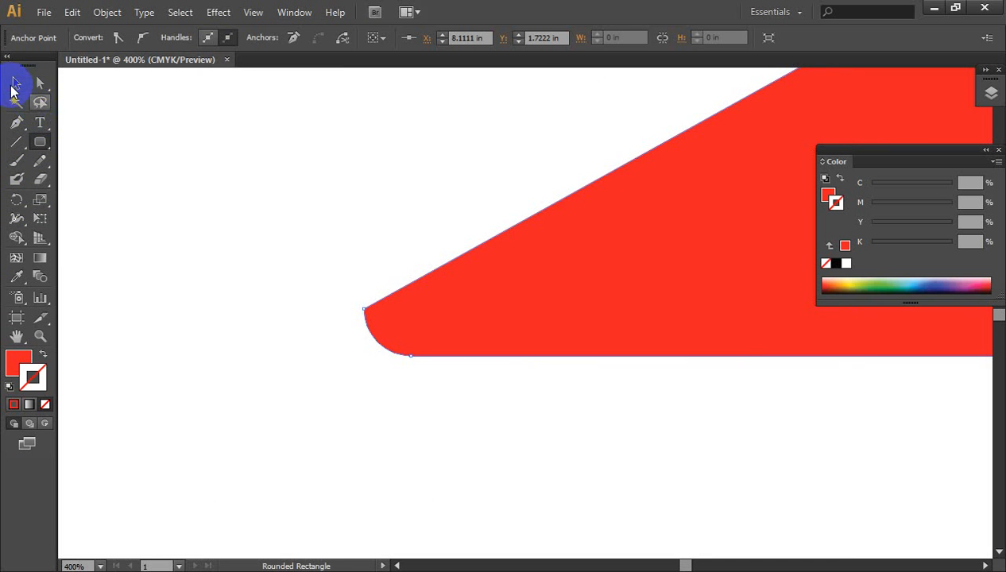
left_click(630, 314)
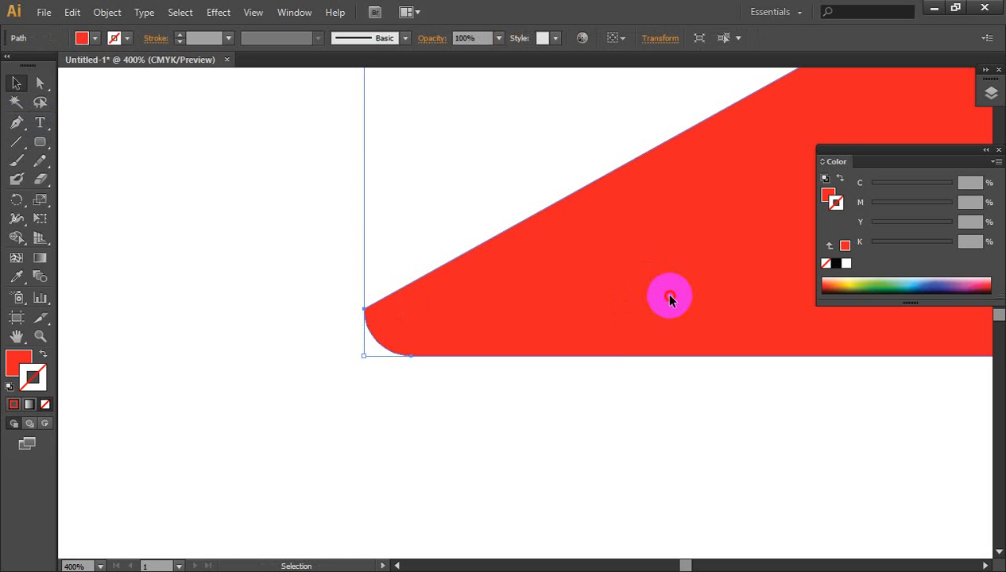
left_click_drag(670, 298, 625, 250)
left_click(418, 359)
left_click(371, 301)
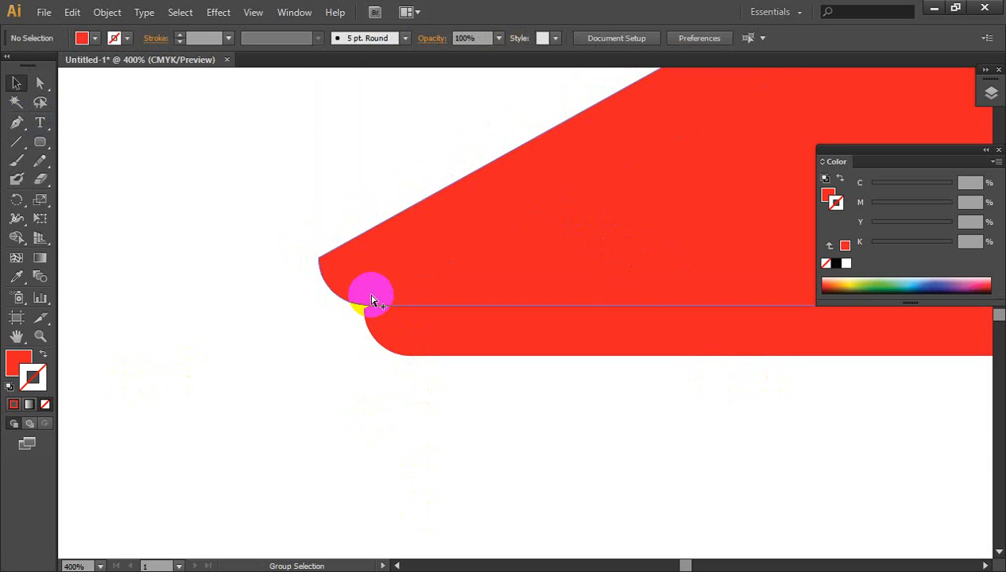
Step: Activate the Eraser tool at the notch between the two overlapping red shapes and reduce the eraser's size
scroll(371, 301, "up", 8)
scroll(356, 348, "down", 2)
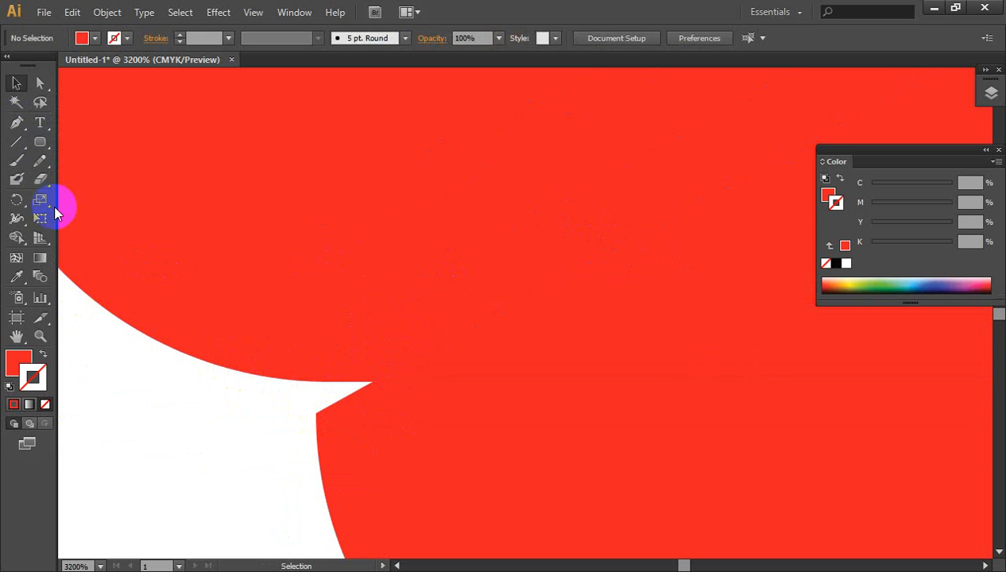
left_click(41, 179)
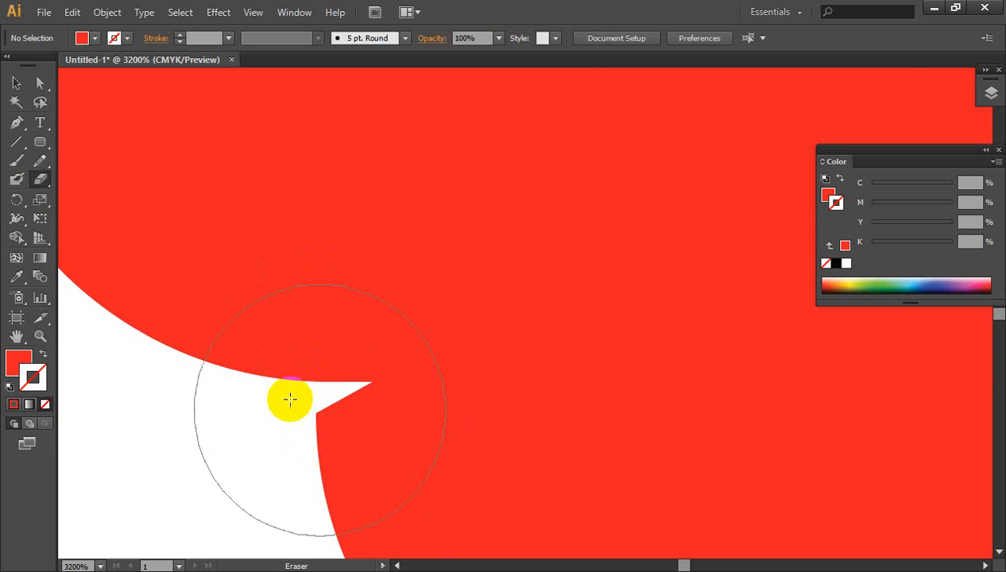
key("bracketleft")
key("bracketleft")
key("bracketleft")
key("bracketleft")
key("bracketleft")
key("bracketleft")
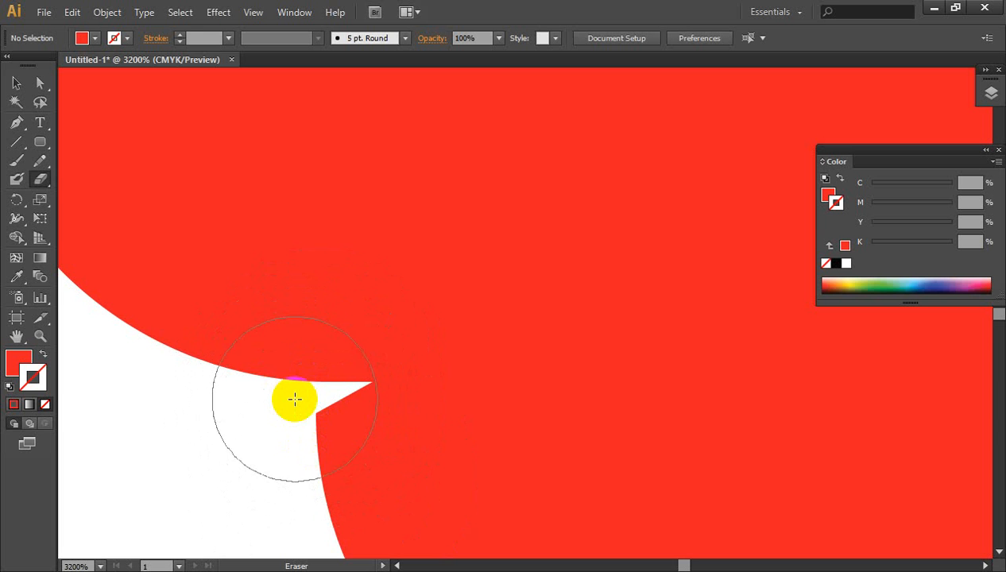
key("bracketleft")
key("bracketleft")
Step: Erase along the rounded lower-left corner of the lower red shape to trim its edge
scroll(371, 359, "down", 5)
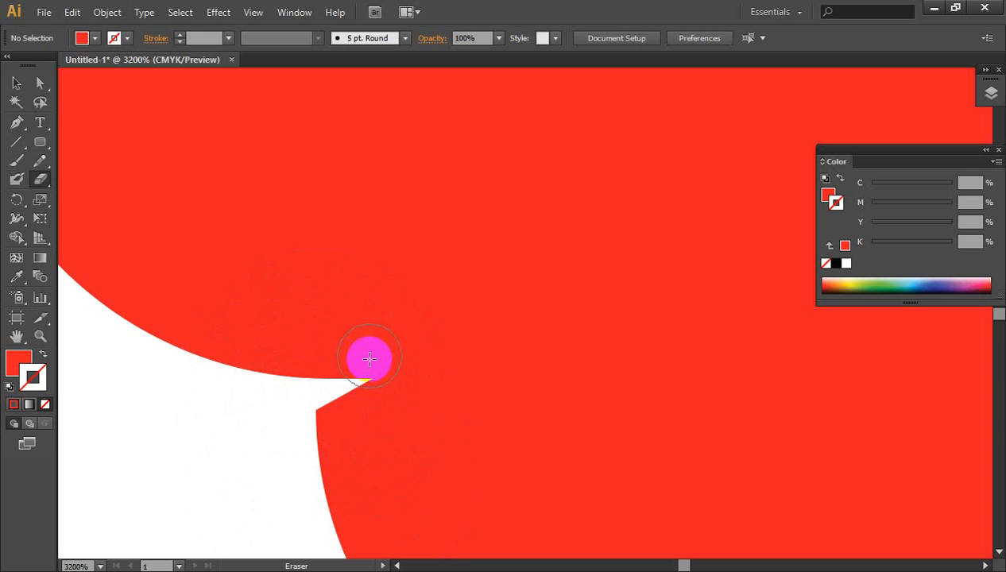
left_click_drag(546, 456, 512, 242)
scroll(509, 246, "down", 1)
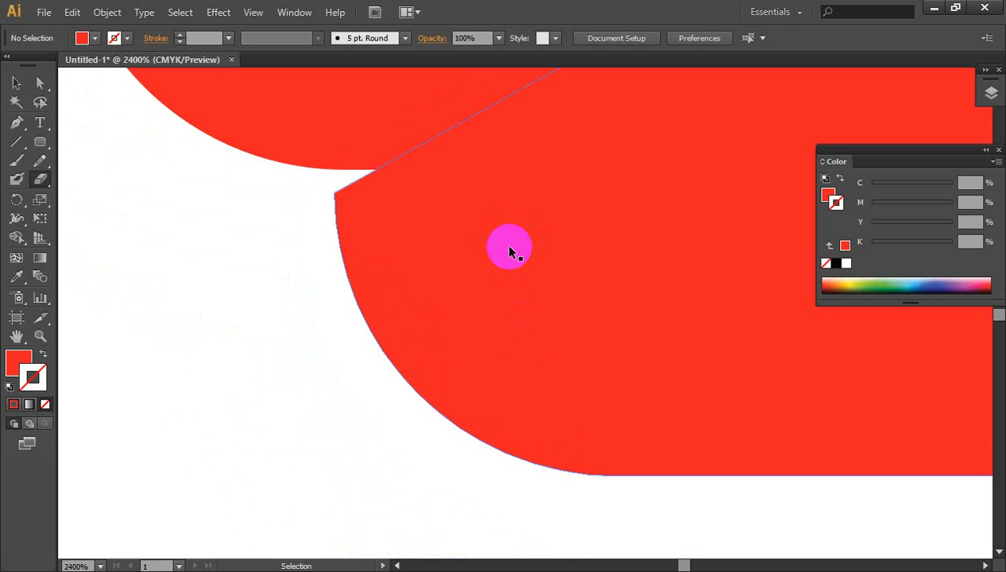
mouse_move(626, 328)
left_mouse_down()
mouse_move(586, 328)
mouse_move(536, 352)
left_mouse_up()
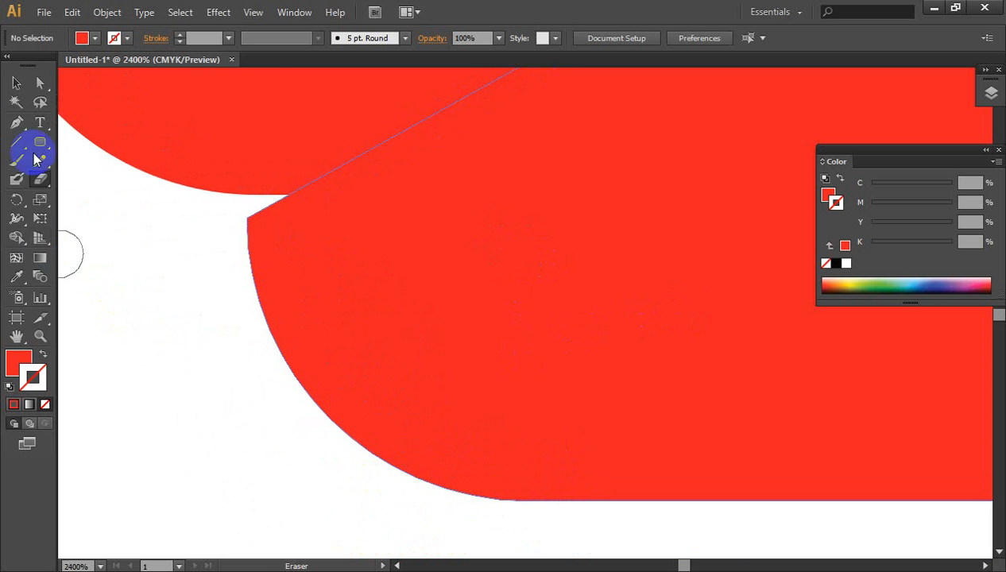
mouse_move(254, 237)
left_mouse_down()
mouse_move(290, 337)
mouse_move(337, 423)
mouse_move(380, 460)
left_mouse_up()
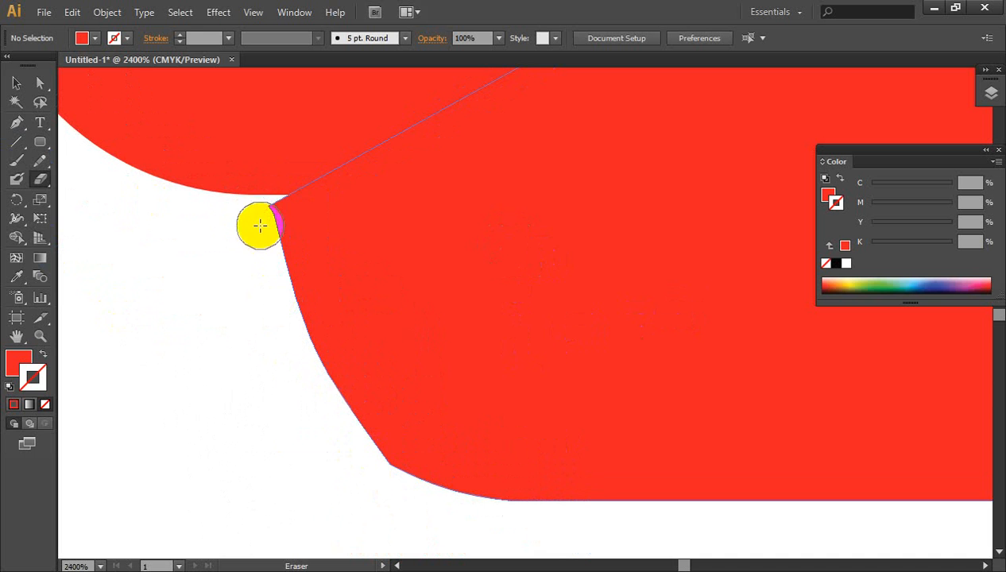
Step: Erase the lower red shape's slanted left edge with the Eraser, clearing the remaining sliver at the notch between the shapes
left_click_drag(261, 226, 457, 540)
mouse_move(263, 209)
left_mouse_down()
mouse_move(299, 242)
mouse_move(458, 517)
left_mouse_up()
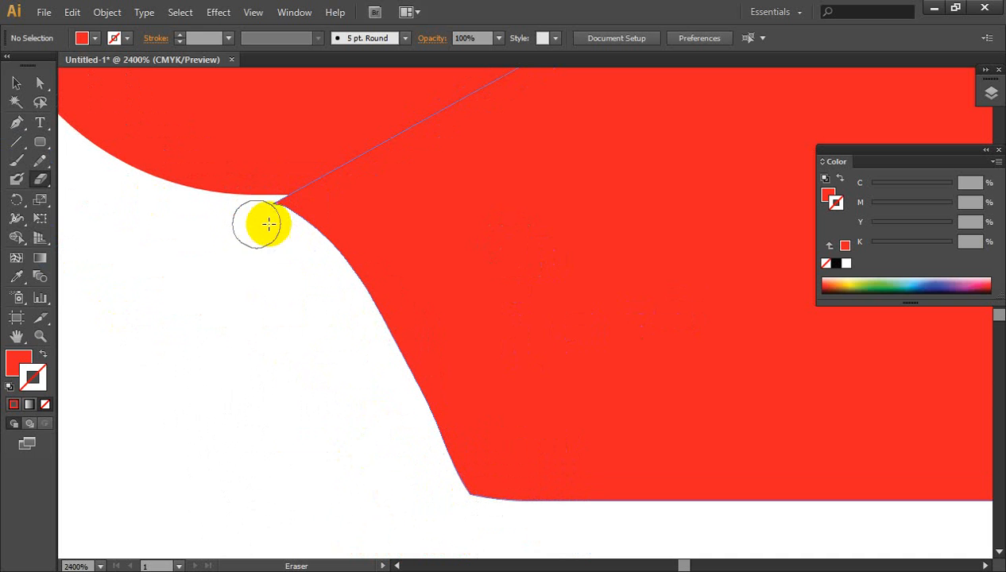
left_click_drag(265, 223, 287, 231)
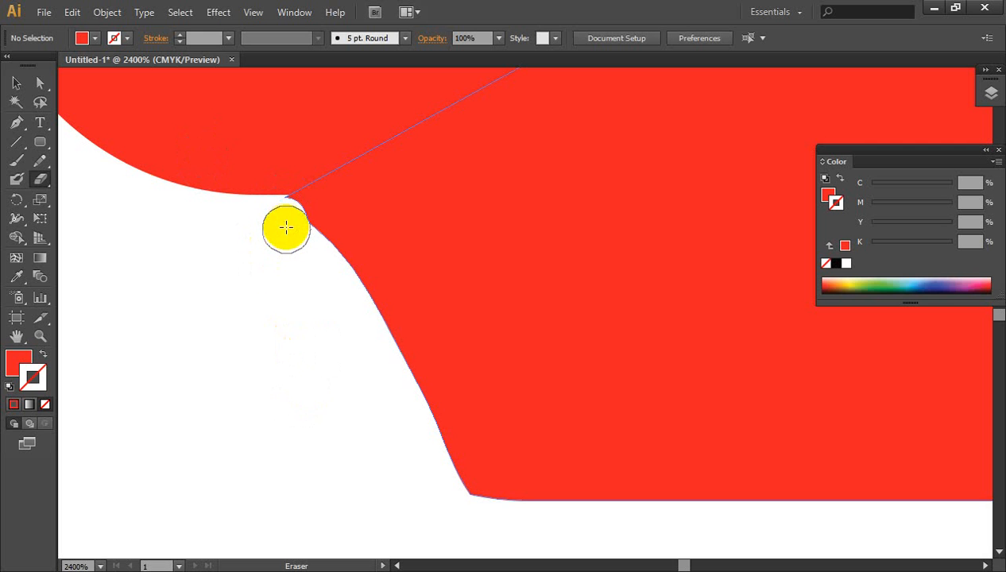
scroll(274, 193, "up", 3)
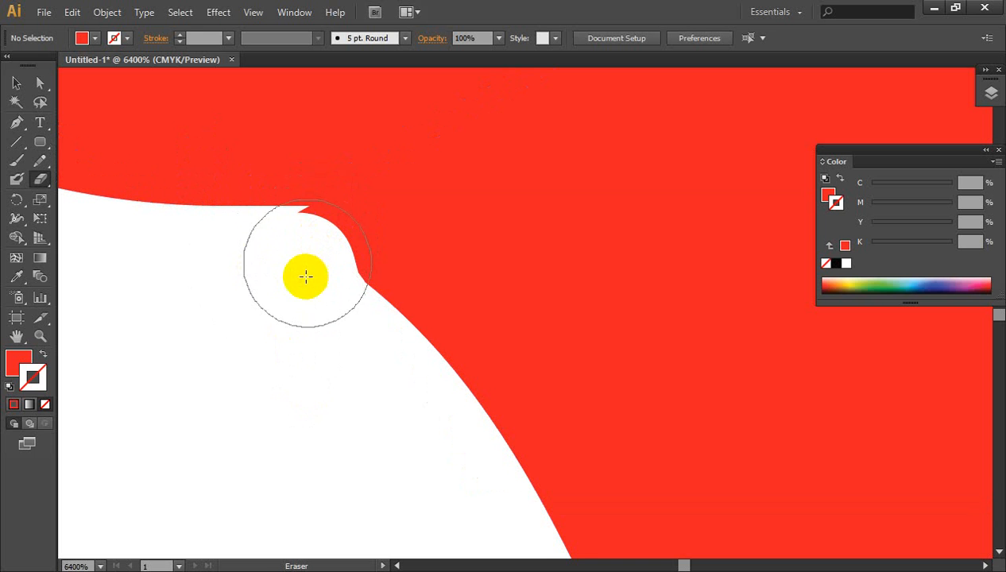
left_click_drag(305, 273, 305, 269)
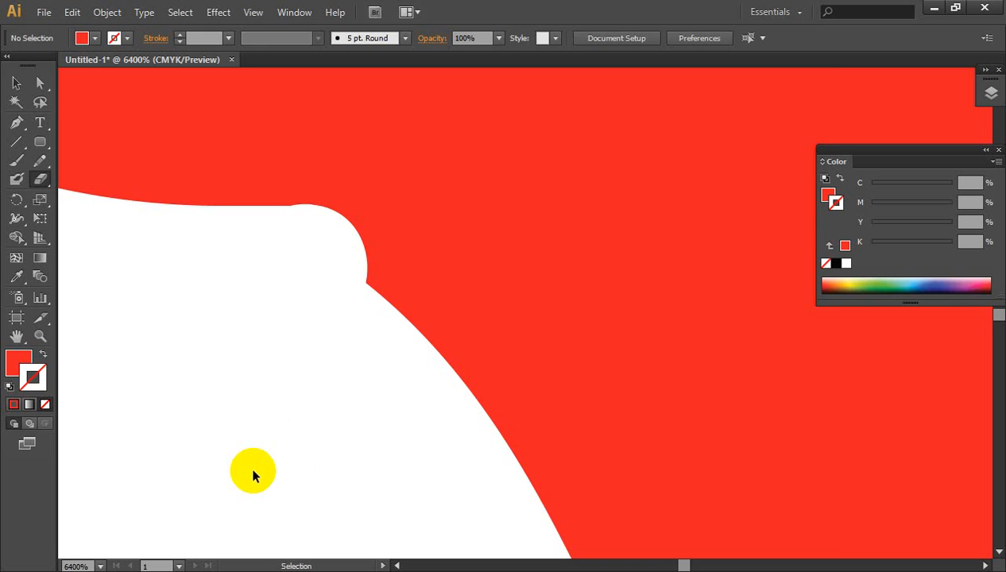
Step: Enlarge the eraser at 100% view and erase the slanted upper side of both red shapes into a flowing curved slope
key("ctrl+1")
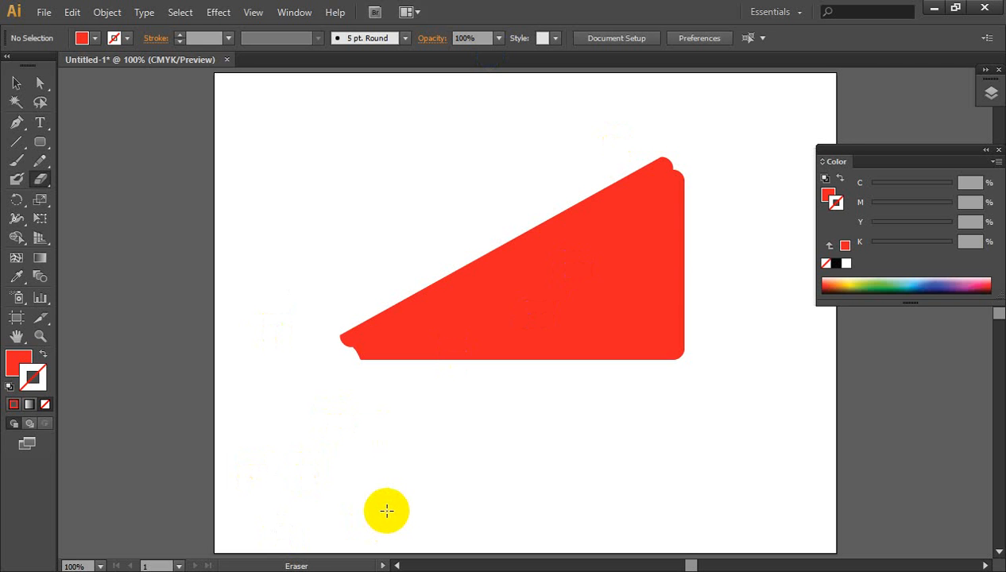
key("bracketright")
key("bracketright")
key("bracketright")
key("bracketright")
key("bracketright")
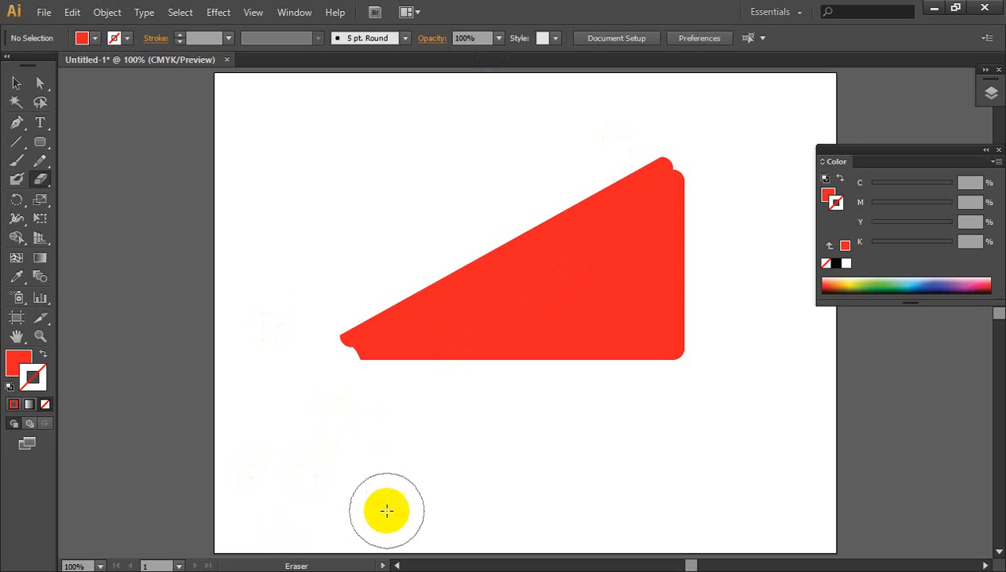
mouse_move(317, 362)
left_mouse_down()
mouse_move(479, 344)
mouse_move(624, 189)
left_mouse_up()
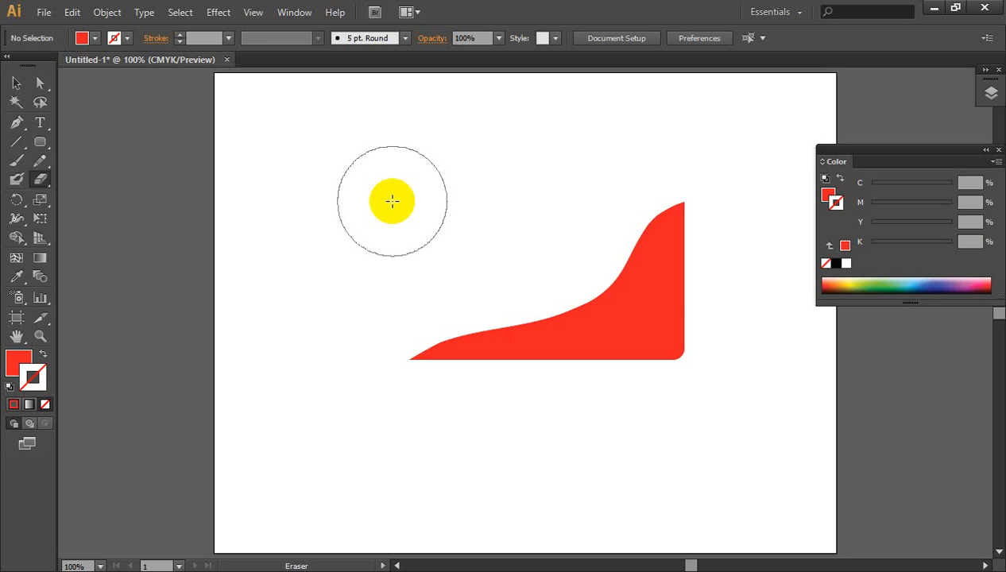
Step: Draw a freeform red-filled path of large crossing curves over the sloped shape with the Pen tool
left_click(17, 123)
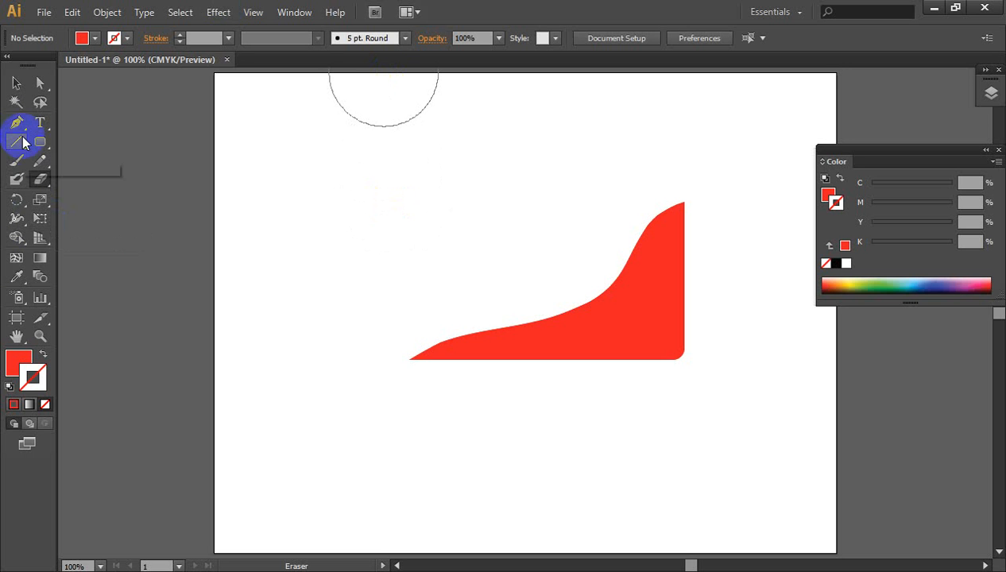
left_click_drag(316, 165, 307, 256)
left_click_drag(553, 155, 403, 523)
left_click_drag(294, 421, 288, 444)
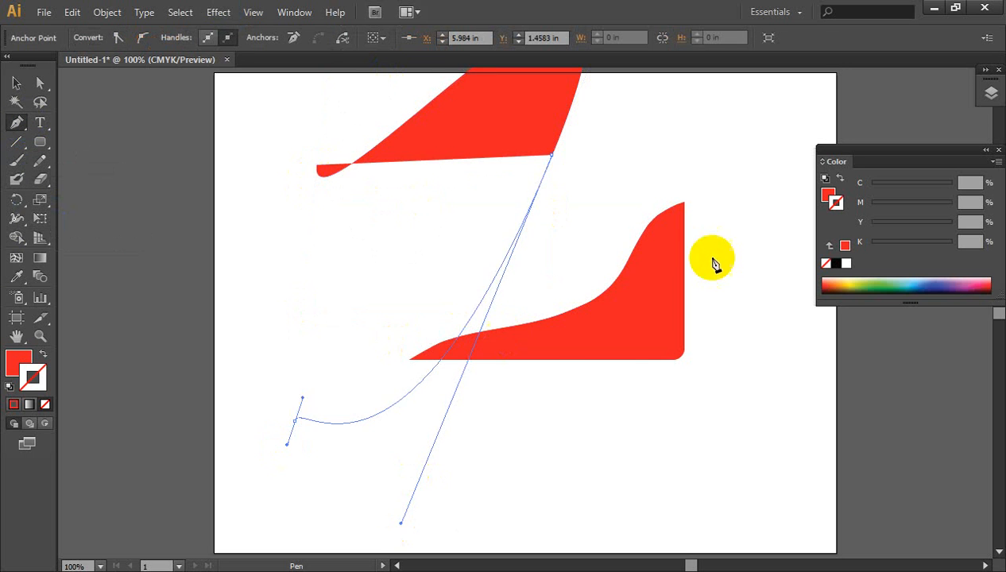
left_click_drag(713, 276, 634, 364)
left_click_drag(684, 77, 622, 256)
left_click_drag(295, 314, 258, 362)
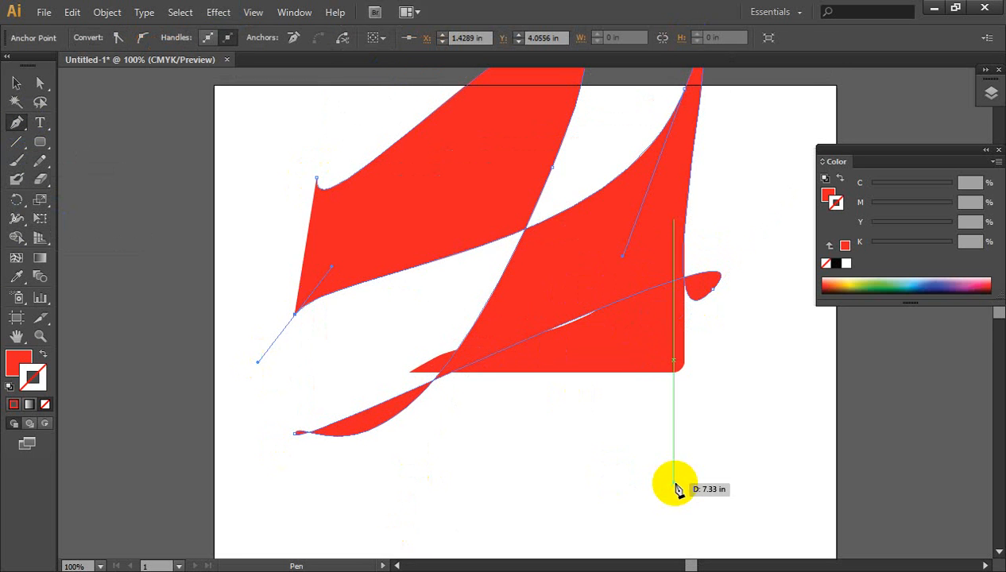
Step: Reposition the Pen-drawn shape down and to the left, shift the sloped shape slightly, and select all the red shapes
left_click(17, 83)
left_click_drag(702, 260, 687, 450)
left_click(672, 350)
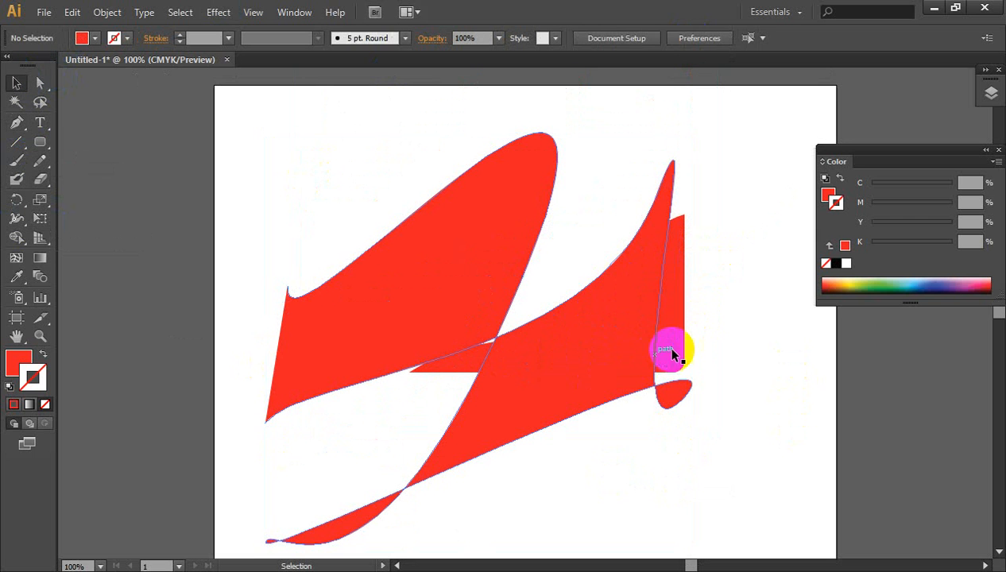
left_click_drag(679, 354, 658, 318)
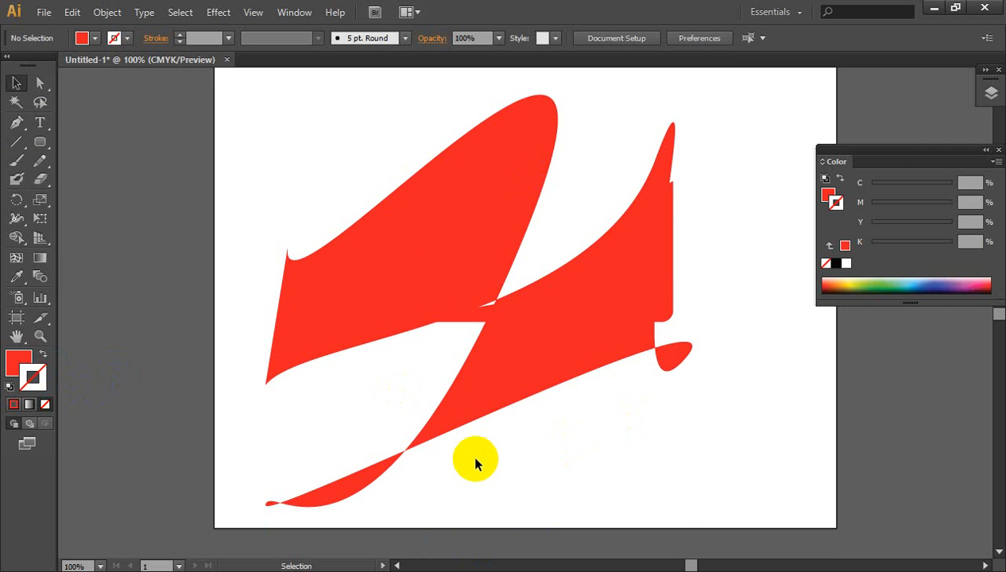
left_click(612, 317)
left_click_drag(326, 155, 670, 419)
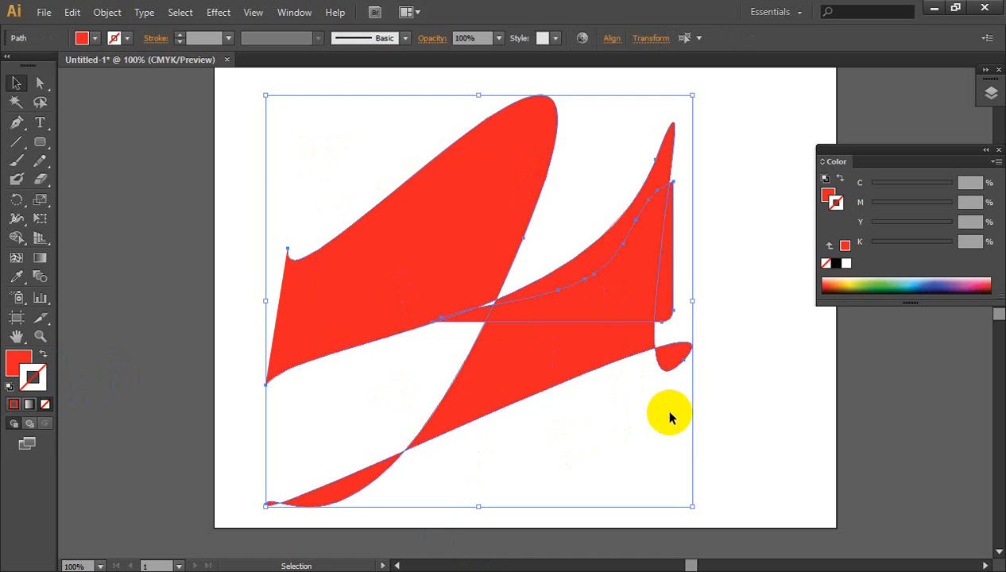
Step: Undo the shape moves and the whole Pen drawing so only the sloped red shapes remain, leaving nothing selected
key("ctrl+z")
key("ctrl+z")
key("ctrl+z")
key("ctrl+z")
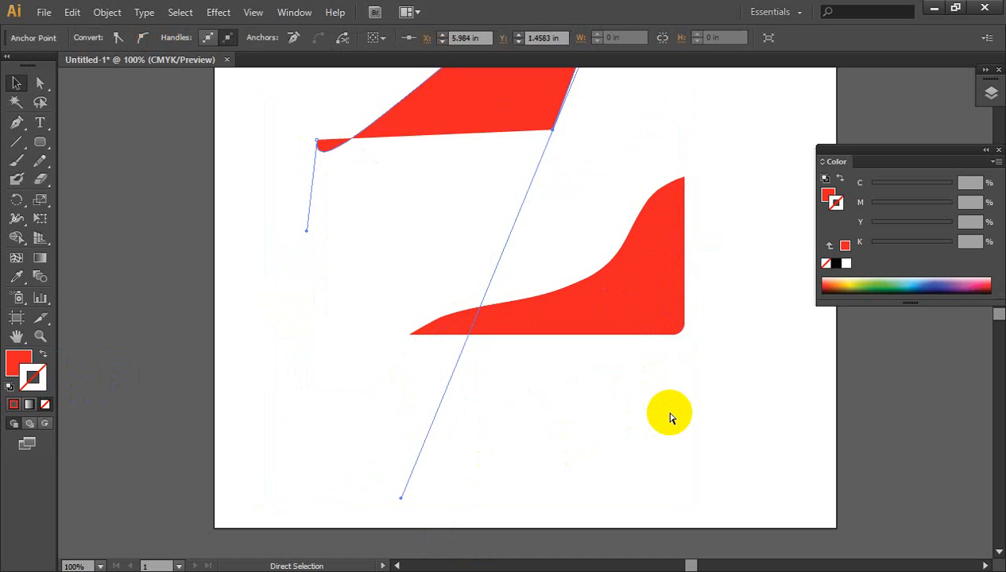
left_click(670, 418)
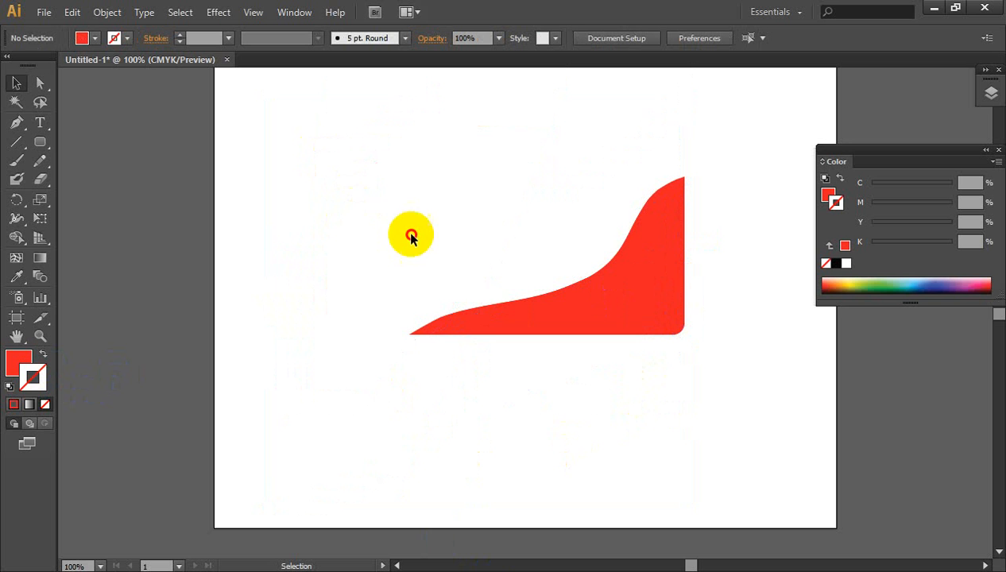
Step: Move both overlapping sloped red shapes up and to the left on the artboard, then activate the Scissors tool
left_click_drag(411, 234, 696, 385)
left_click_drag(579, 306, 475, 293)
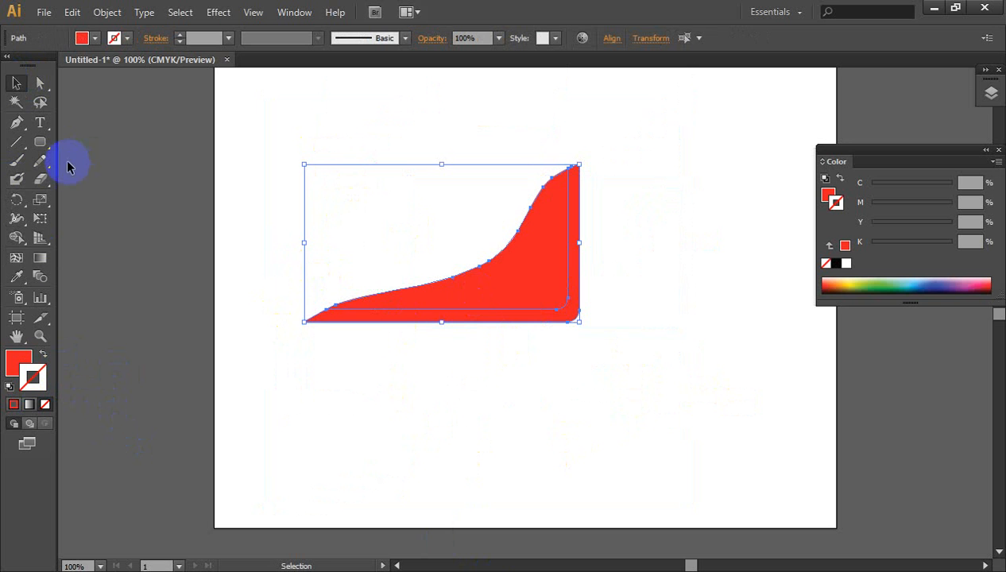
left_click(43, 182)
mouse_move(46, 182)
left_mouse_down()
mouse_move(119, 178)
mouse_move(149, 198)
mouse_move(139, 198)
mouse_move(140, 223)
mouse_move(163, 208)
left_mouse_up()
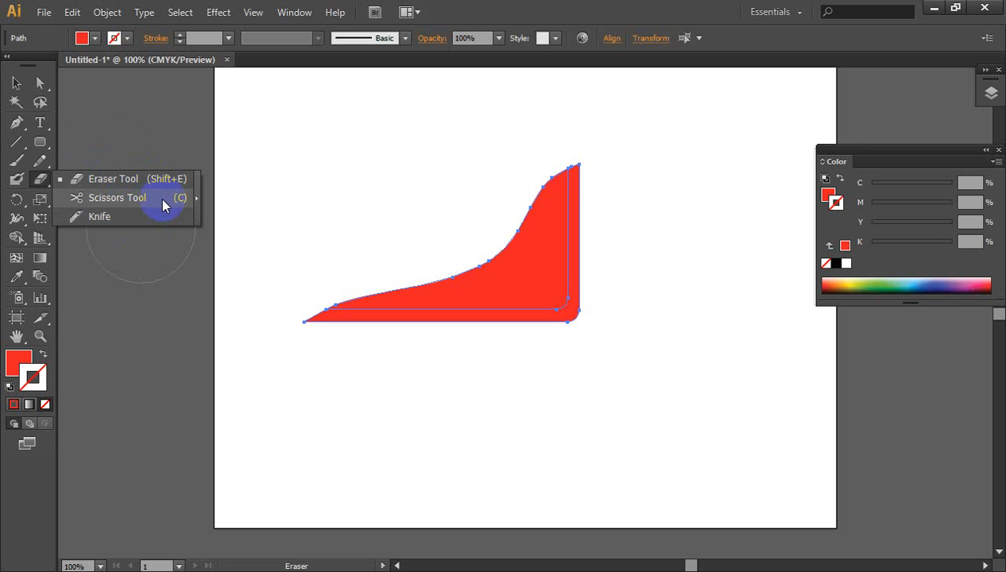
left_click(158, 197)
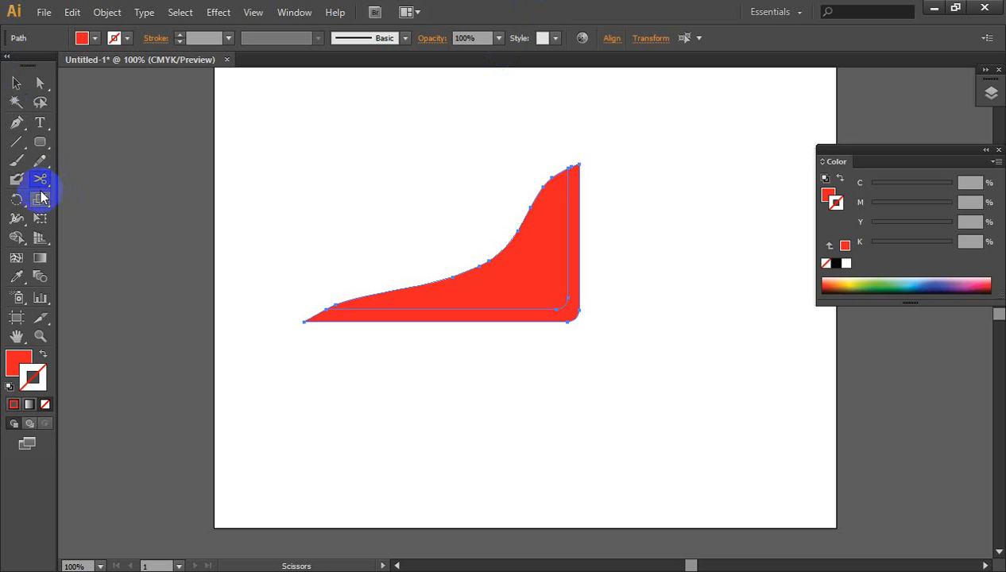
mouse_move(42, 188)
left_mouse_down()
mouse_move(86, 179)
mouse_move(113, 218)
left_mouse_up()
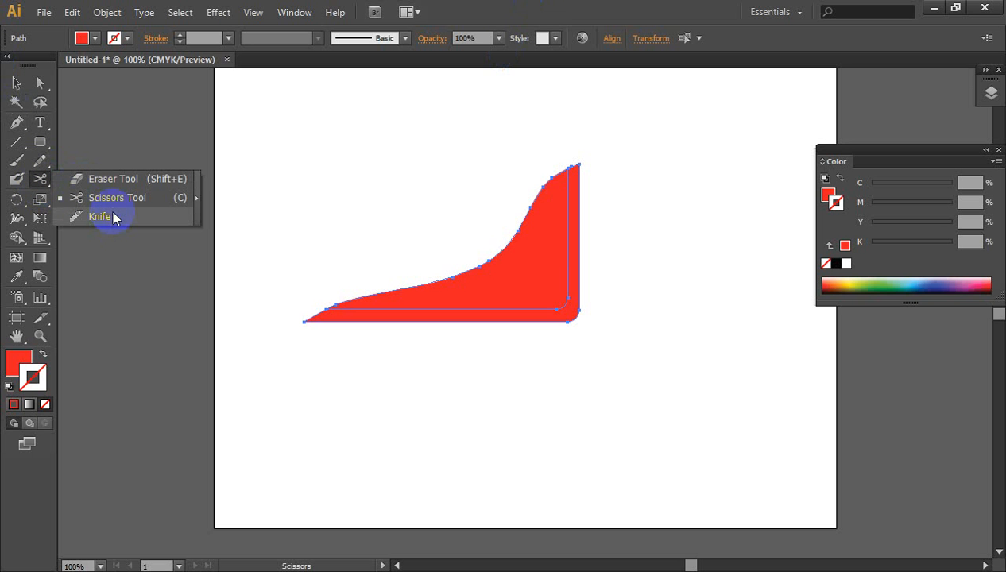
mouse_move(113, 218)
left_mouse_down()
mouse_move(122, 203)
mouse_move(121, 219)
mouse_move(90, 162)
mouse_move(103, 182)
left_mouse_up()
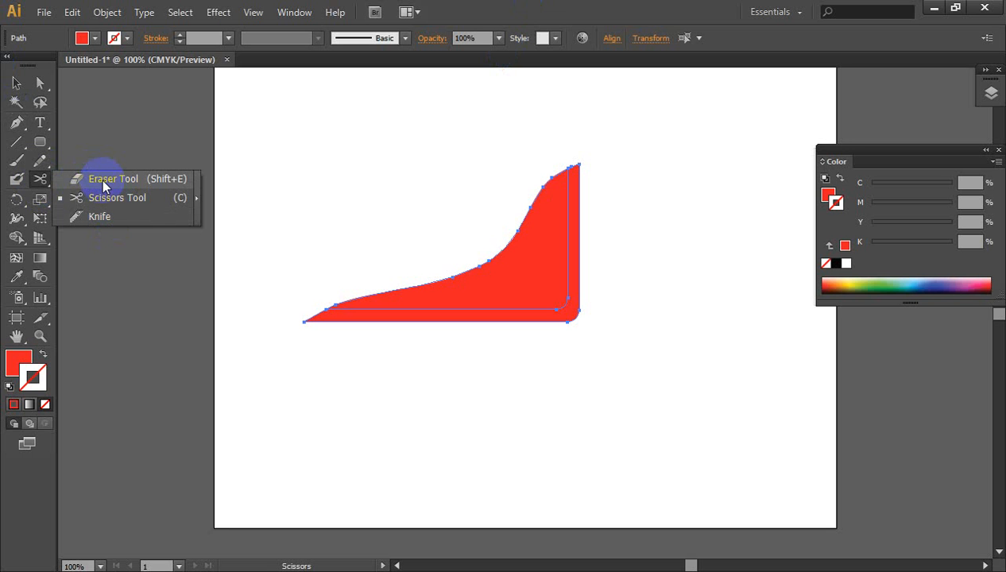
mouse_move(102, 179)
left_mouse_down()
mouse_move(111, 178)
mouse_move(108, 199)
left_mouse_up()
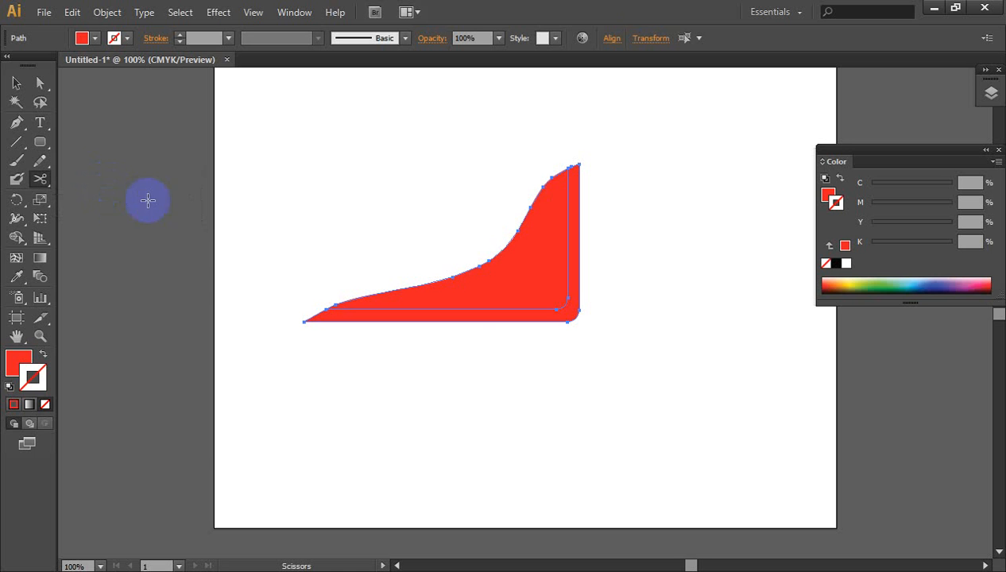
Step: Try to cut the bottom edges of the sloped red shapes with the Scissors tool
left_click(449, 321)
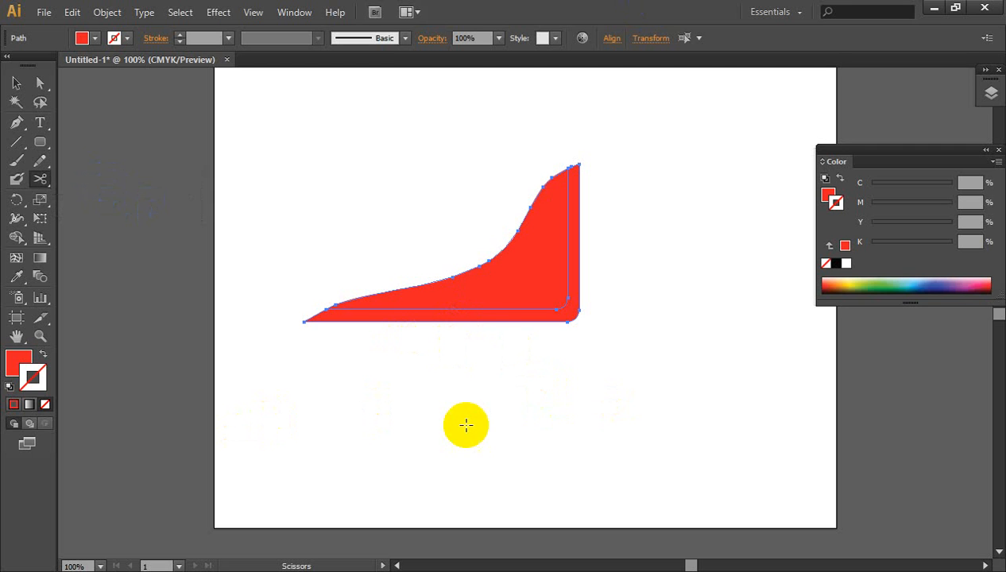
left_click(483, 309)
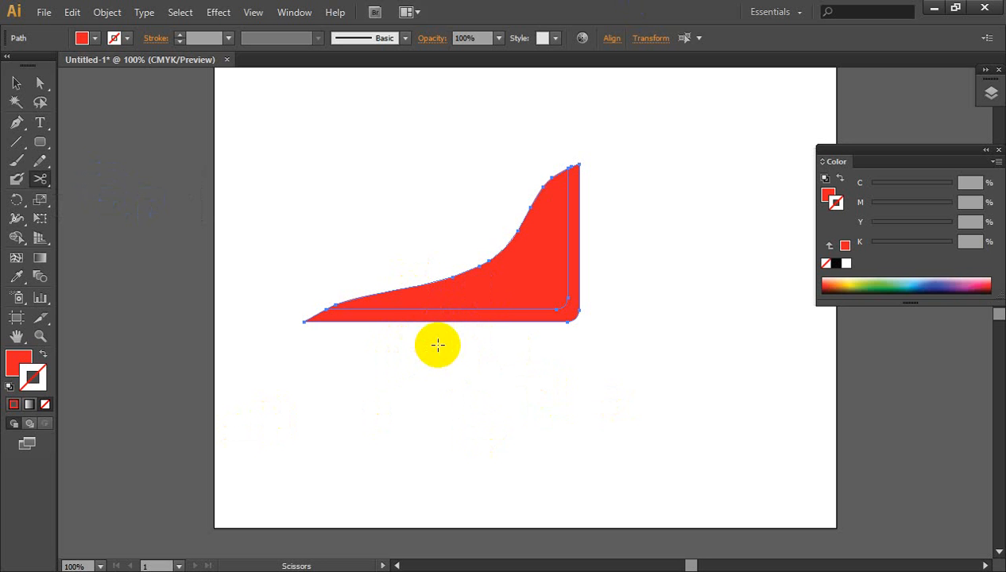
left_click(427, 324)
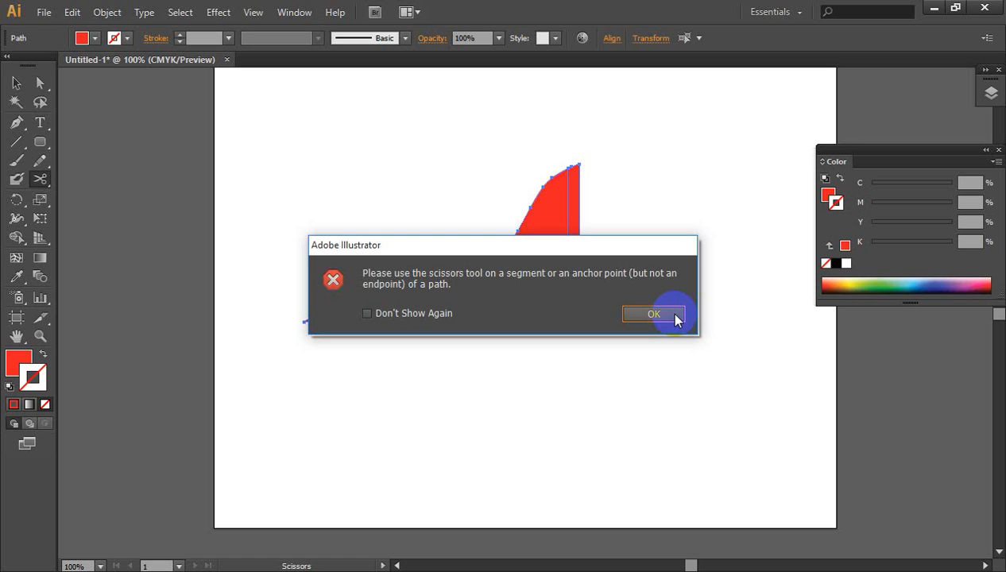
left_click(653, 314)
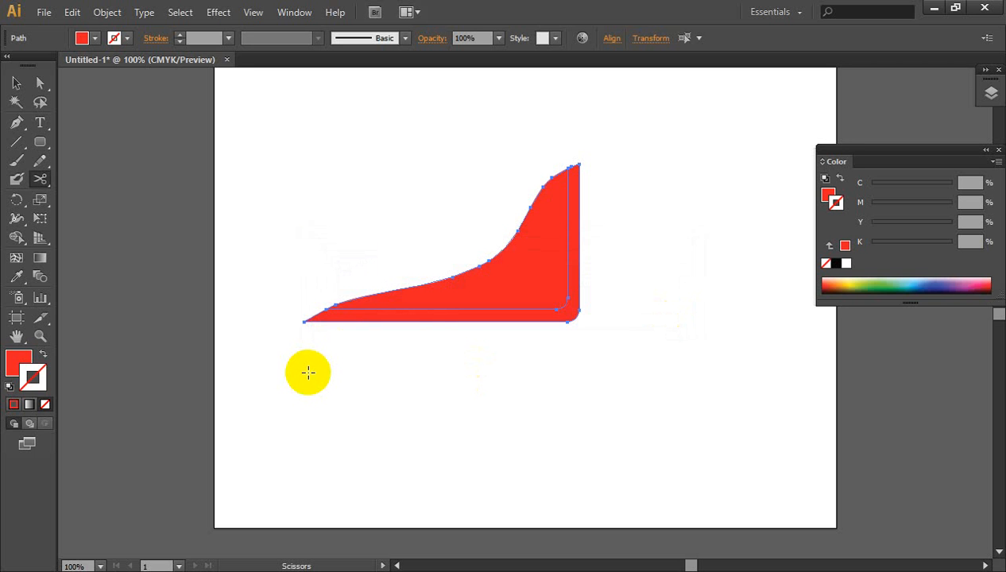
left_click(421, 334)
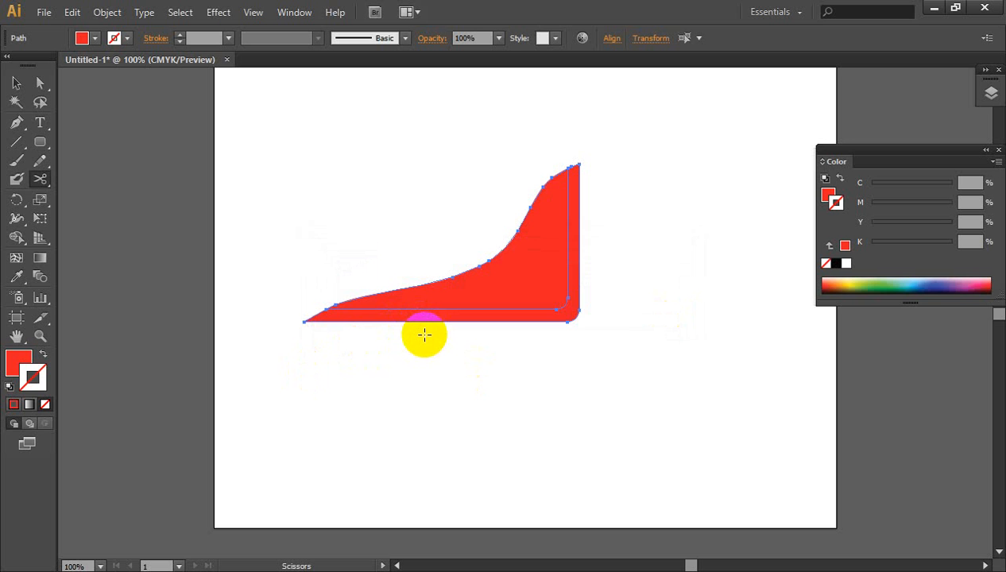
left_click(425, 335)
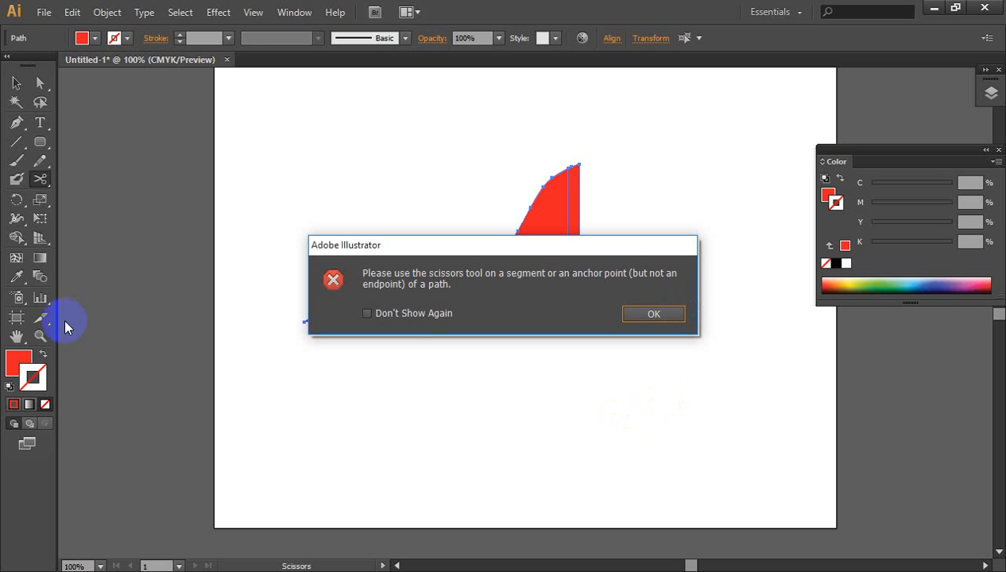
left_click(655, 316)
Step: Delete both sloped red shapes and draw a square-cornered red rectangle across the middle of the artboard
left_click(16, 84)
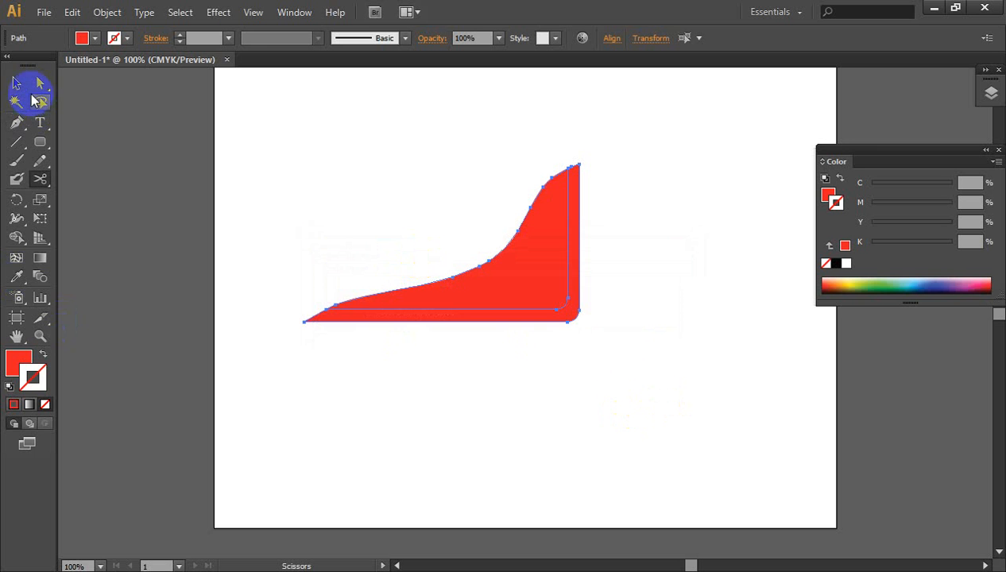
key("Delete")
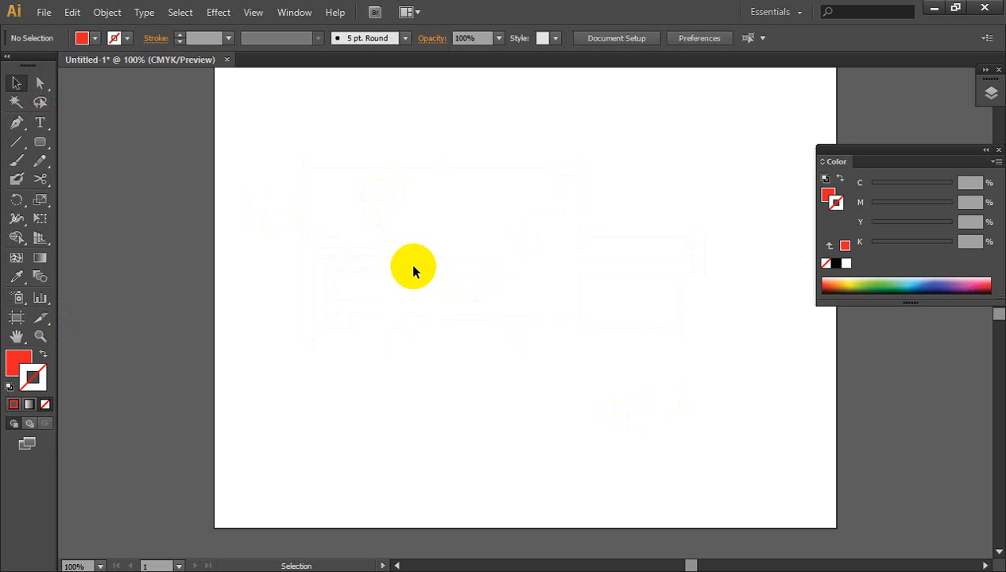
left_click(37, 148)
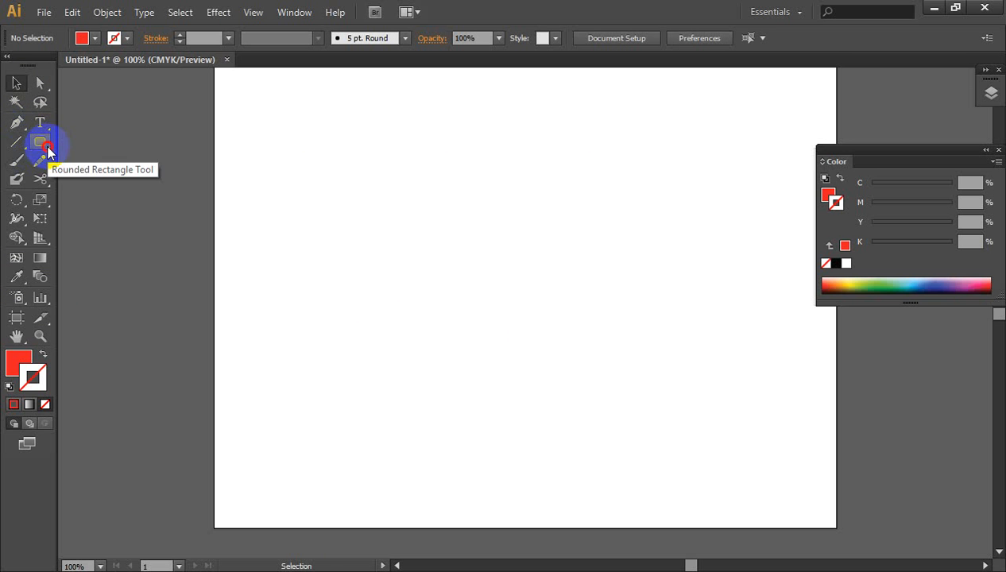
left_click(72, 140)
mouse_move(369, 198)
left_mouse_down()
mouse_move(420, 267)
mouse_move(701, 366)
left_mouse_up()
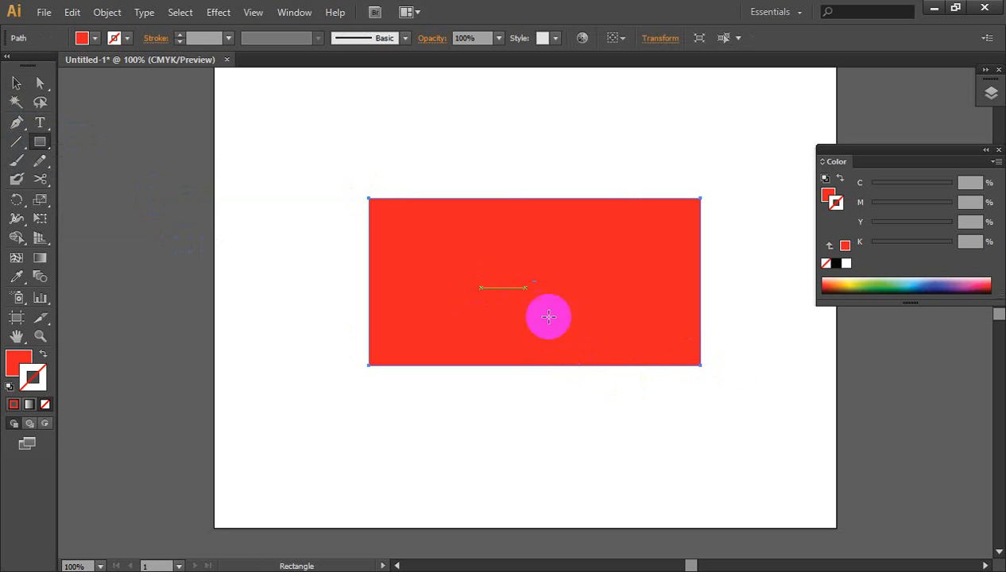
Step: Try to cut the red rectangle's bottom edge near its middle with the Scissors tool
scroll(611, 218, "up", 1)
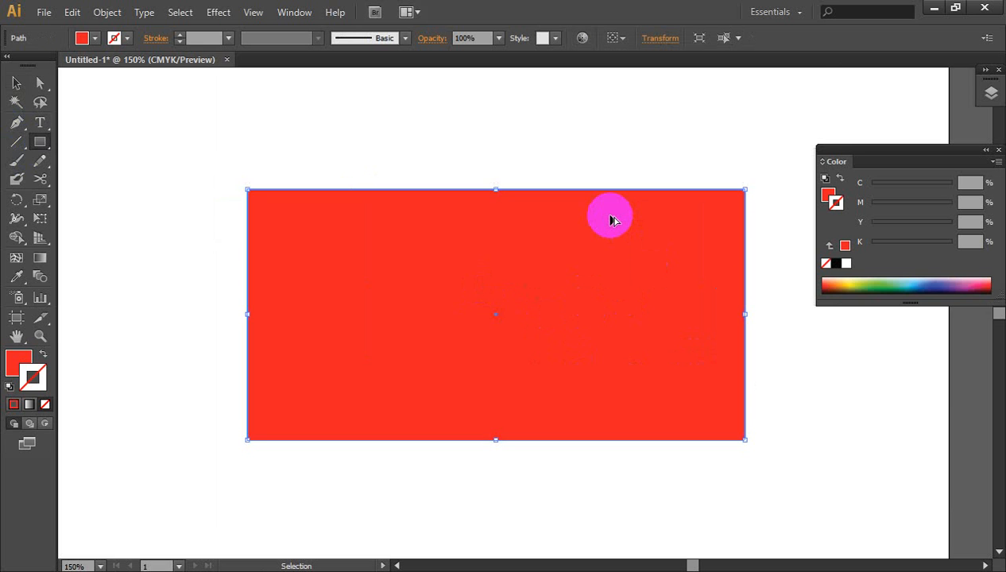
scroll(611, 218, "up", 1)
left_click_drag(32, 176, 113, 200)
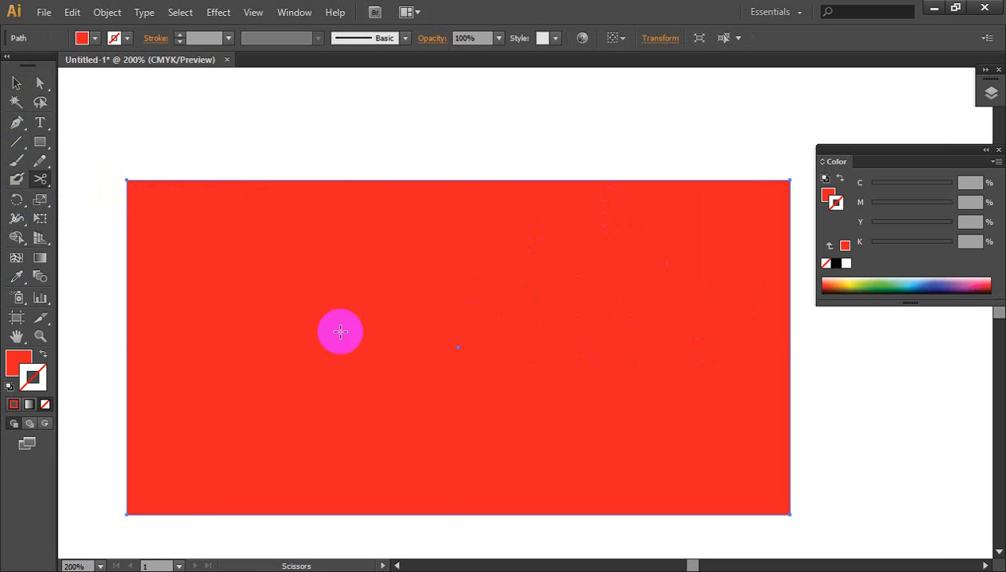
scroll(494, 305, "down", 1)
left_click(455, 492)
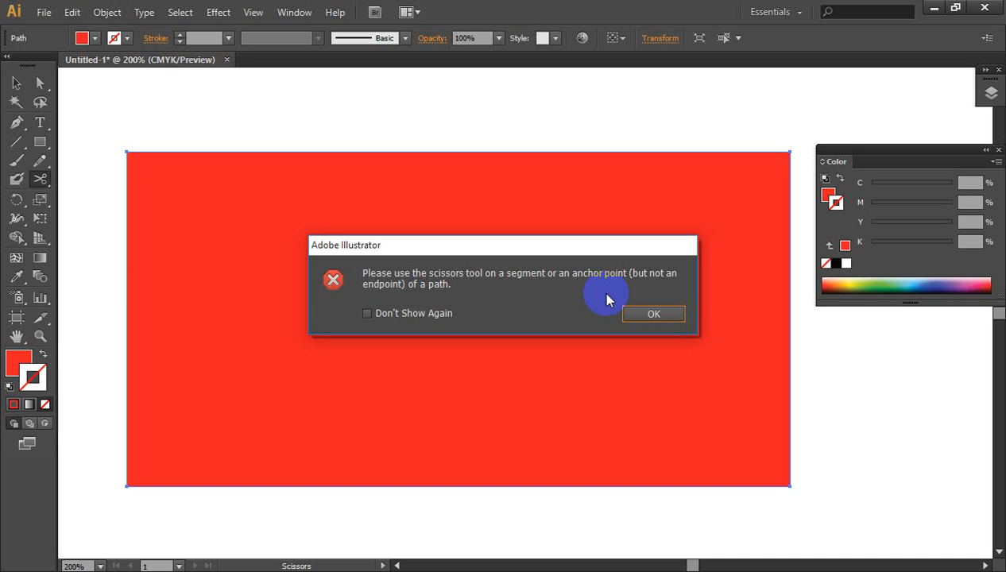
left_click(643, 313)
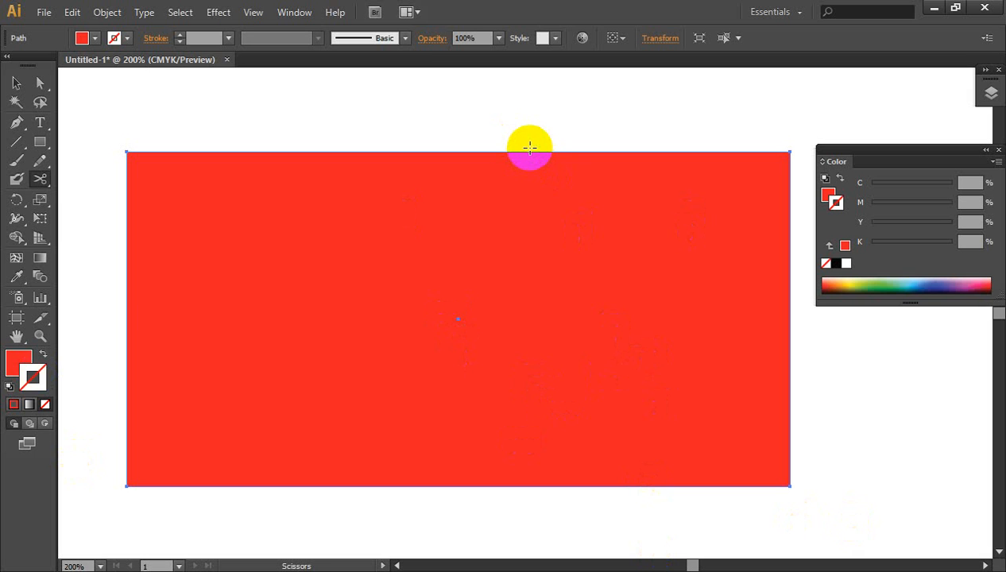
Step: Cut the red rectangle in two with the Scissors tool, at points near the middle of its bottom and top edges
left_click(506, 484)
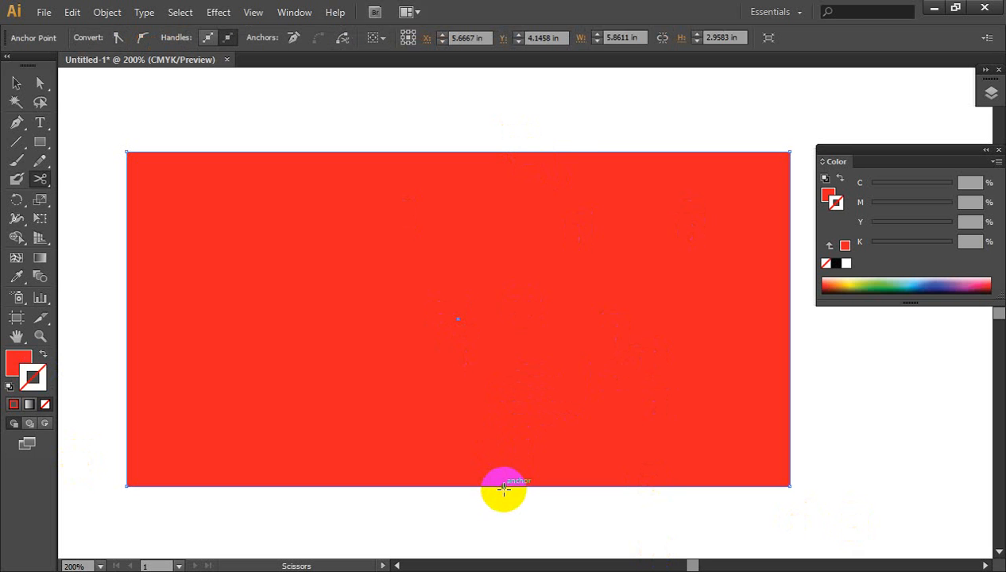
left_click(549, 151)
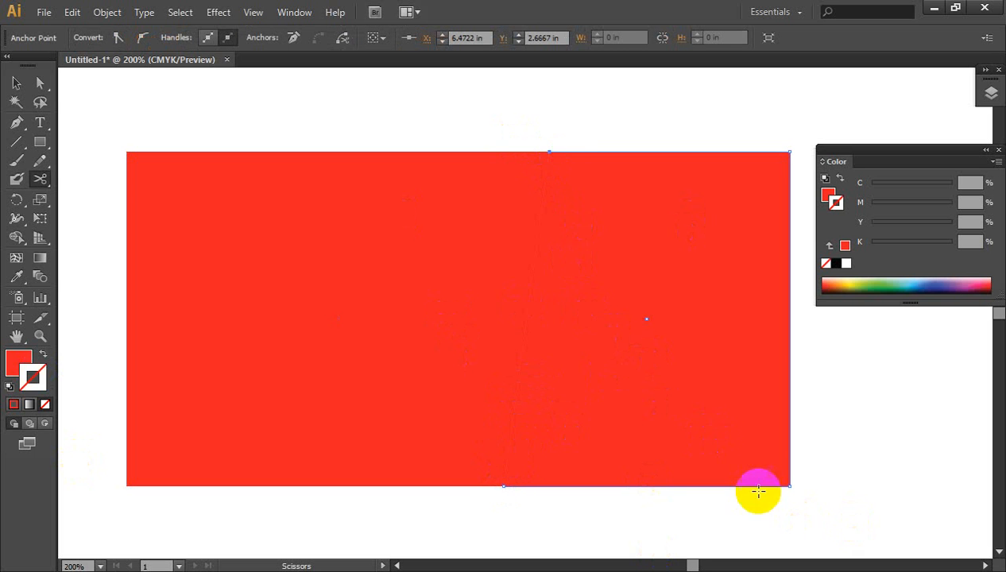
key("ctrl+1")
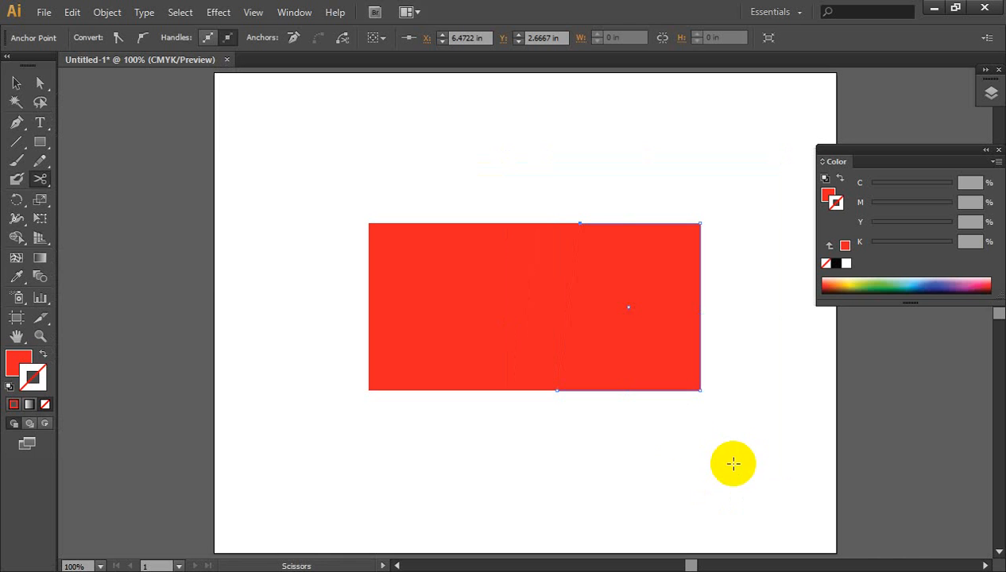
left_click(17, 83)
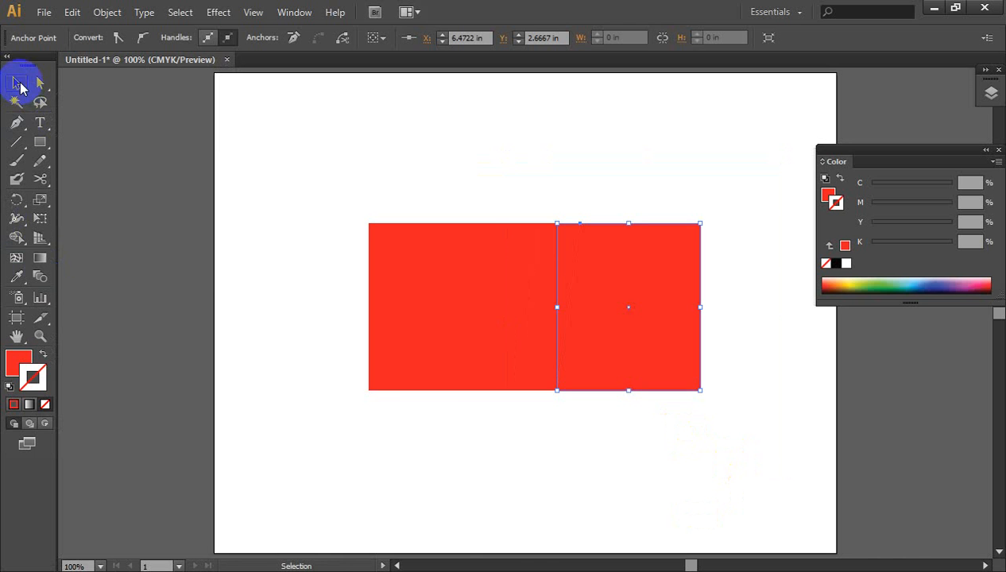
left_click(526, 516)
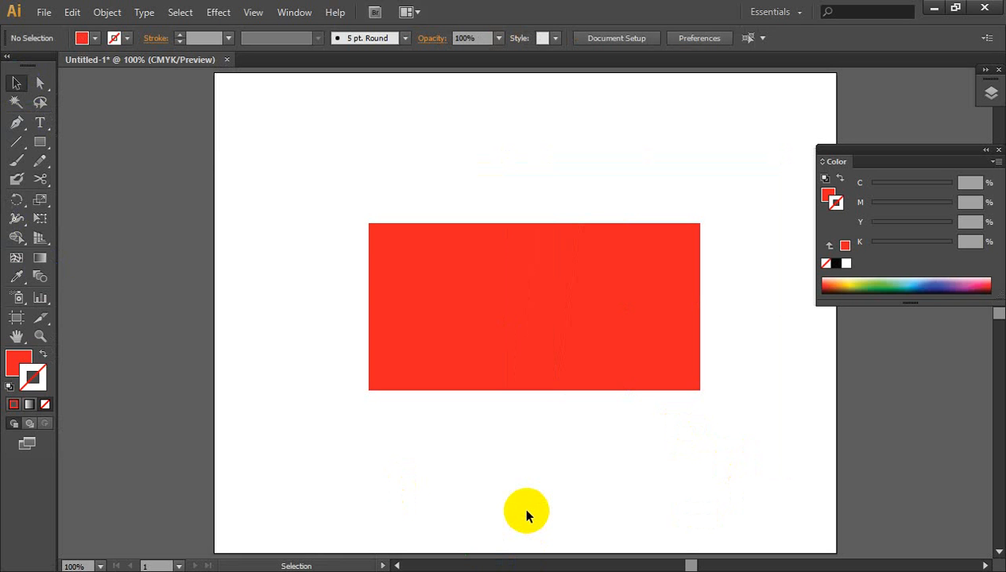
Step: Move the two slanted pieces of the rectangle apart, then undo the moves and the cut
left_click_drag(612, 225, 678, 327)
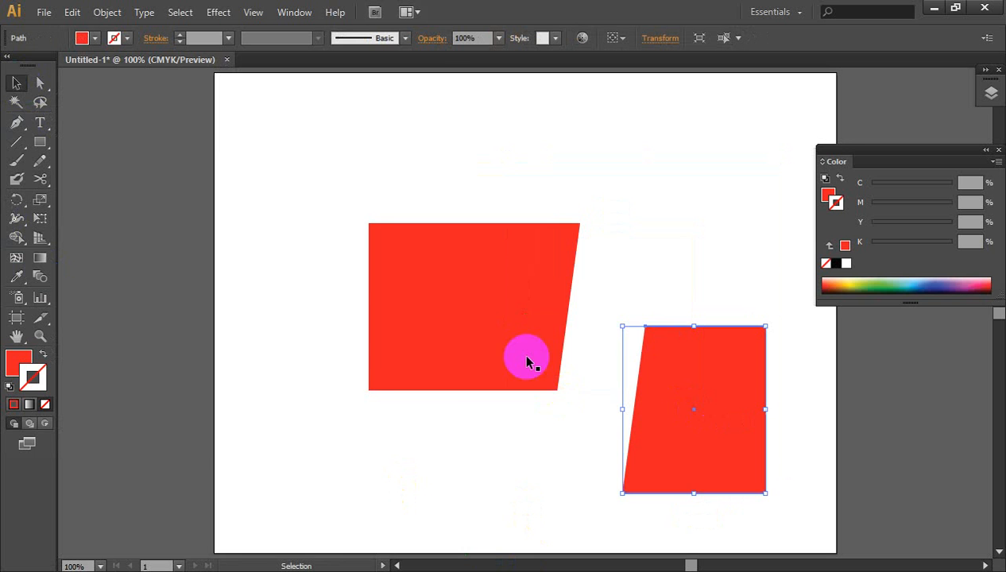
left_click_drag(459, 328, 387, 225)
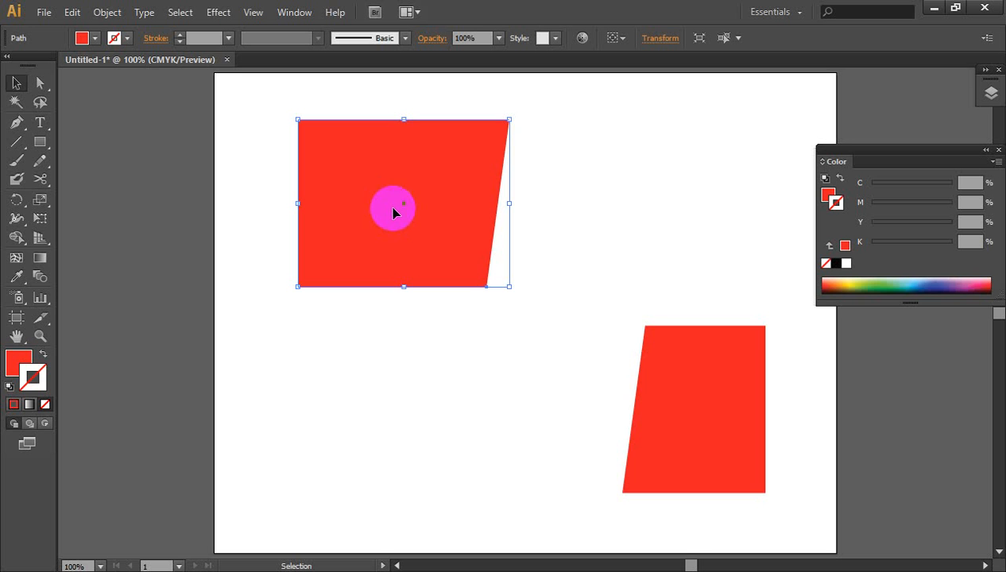
key("ctrl+z")
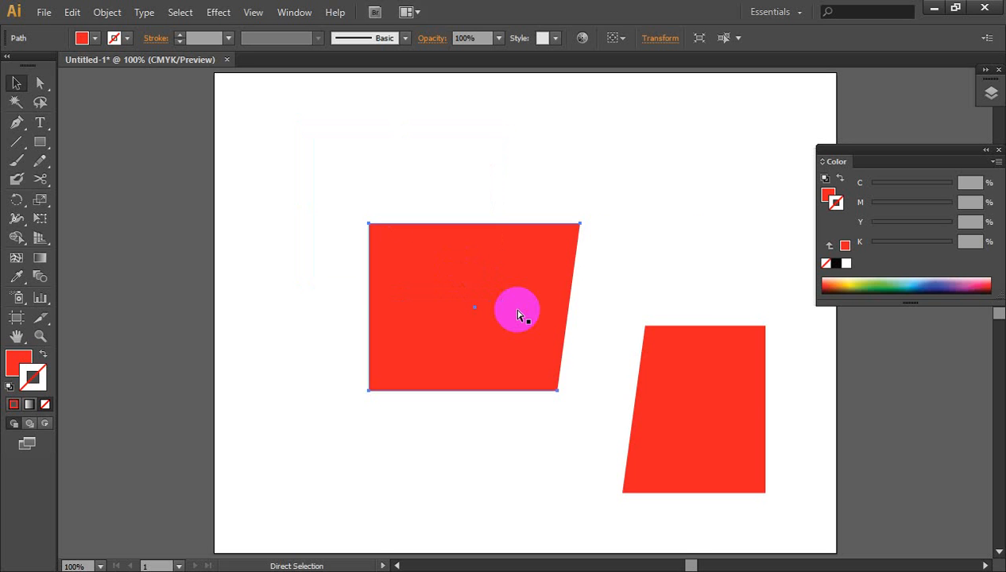
key("ctrl+z")
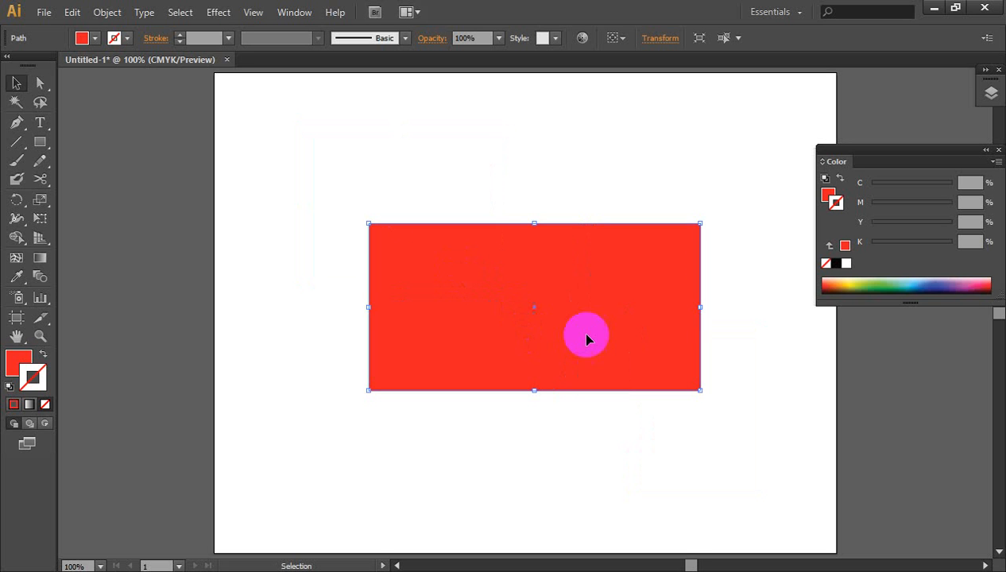
Step: Move the red rectangle slightly up and to the left, then try to cut it inside its fill with the Scissors tool
left_click_drag(602, 343, 554, 318)
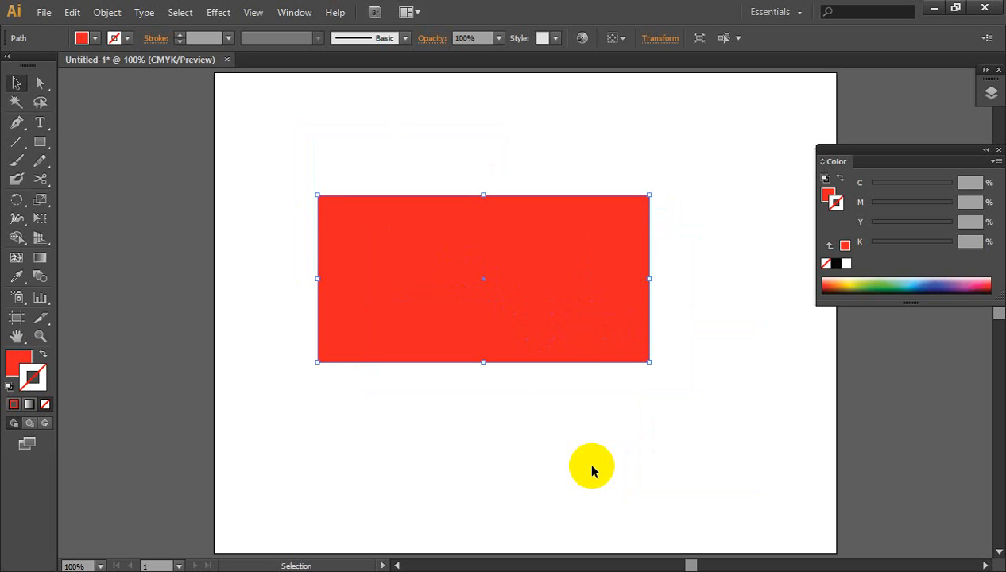
left_click(39, 179)
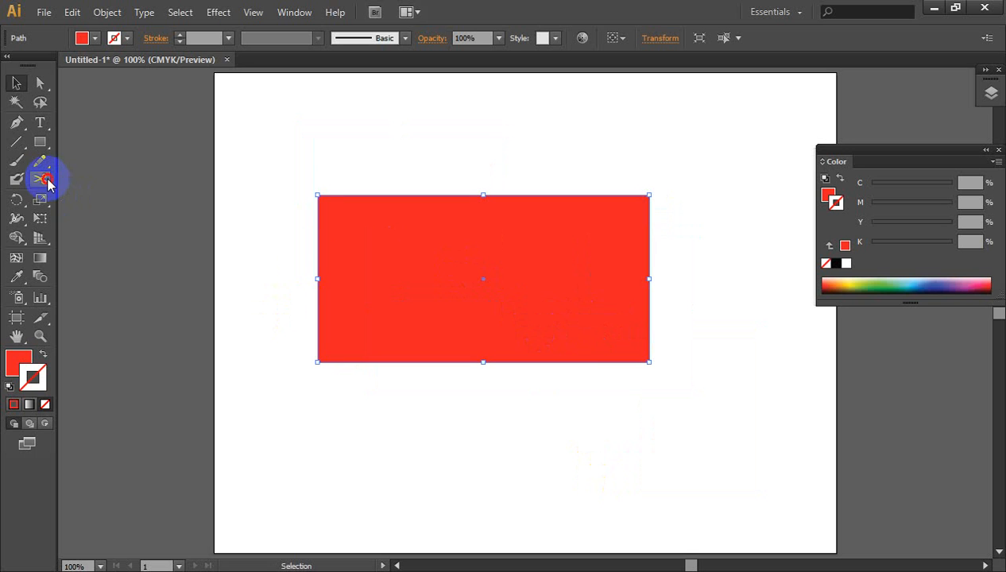
left_click(452, 263)
left_click(654, 313)
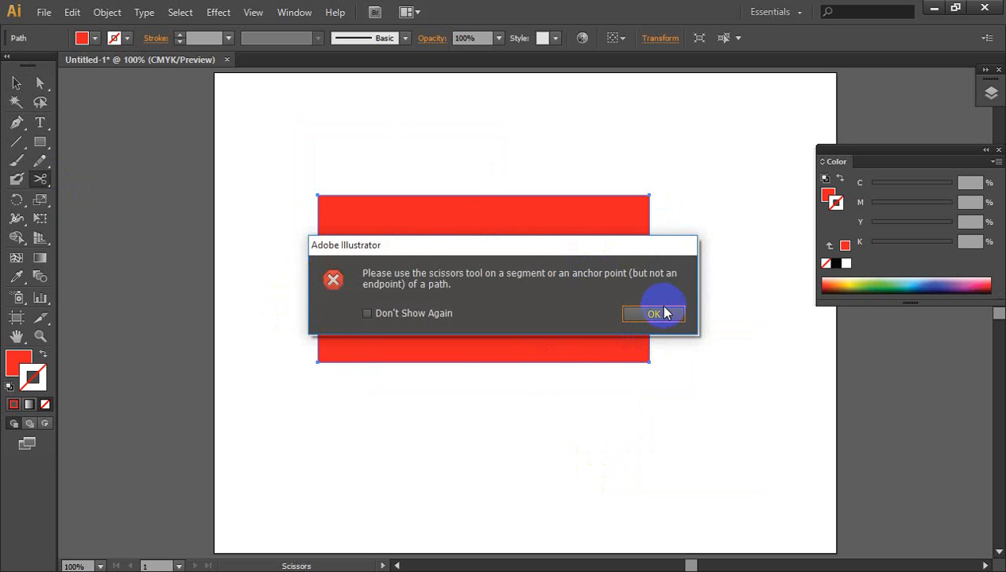
Step: Swap the rectangle's fill and stroke to leave only a red outline, and deselect it
left_click(43, 353)
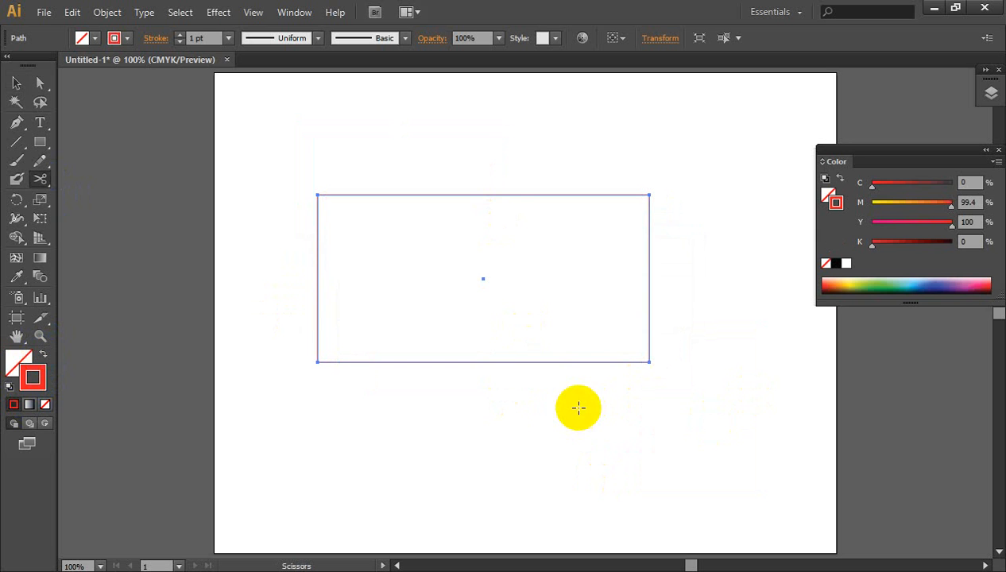
left_click(16, 82)
left_click(480, 378)
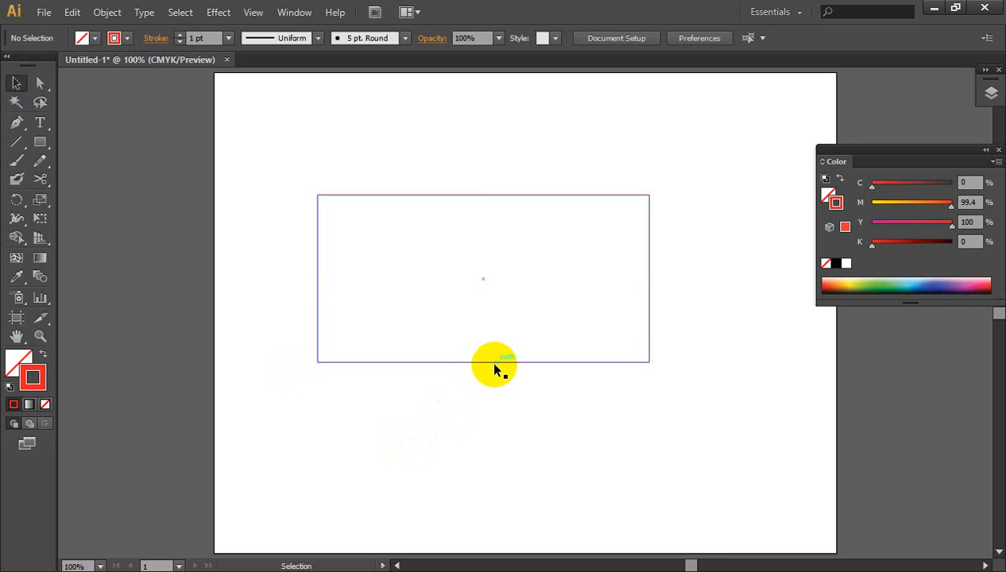
left_click(497, 370)
Step: Cut the outlined rectangle at its bottom-left and top-right corner anchors with the Scissors tool
left_click(45, 179)
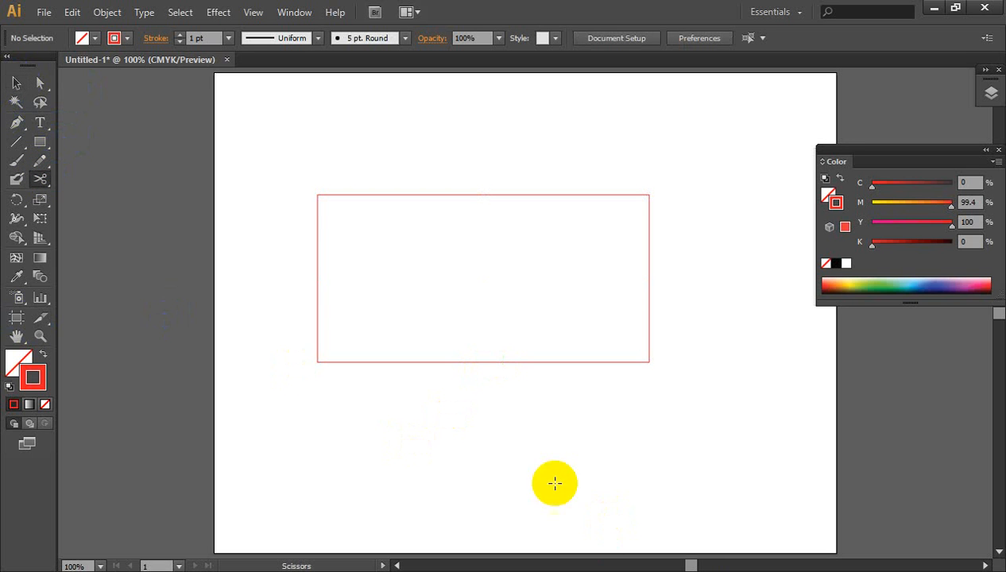
left_click(458, 362)
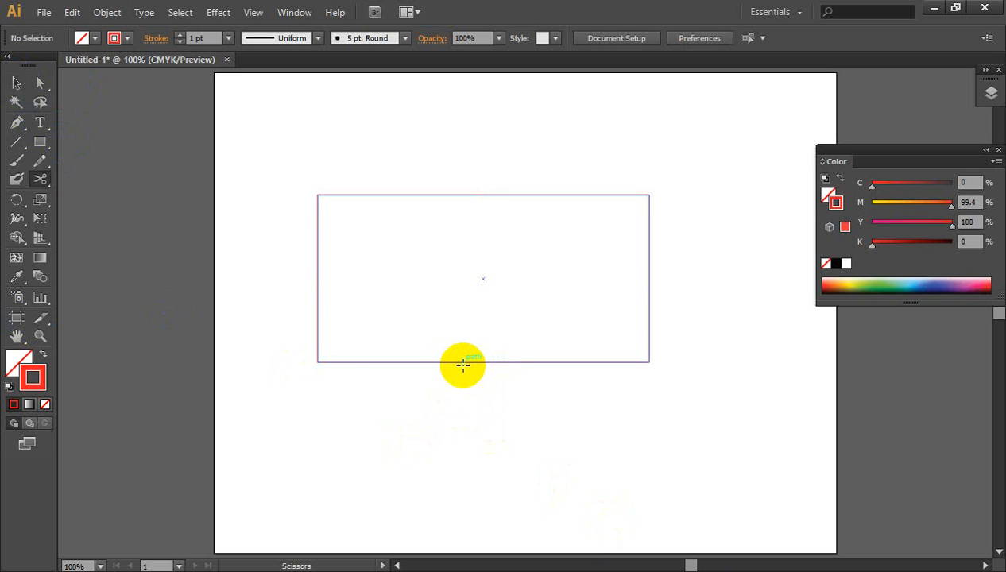
left_click(319, 362)
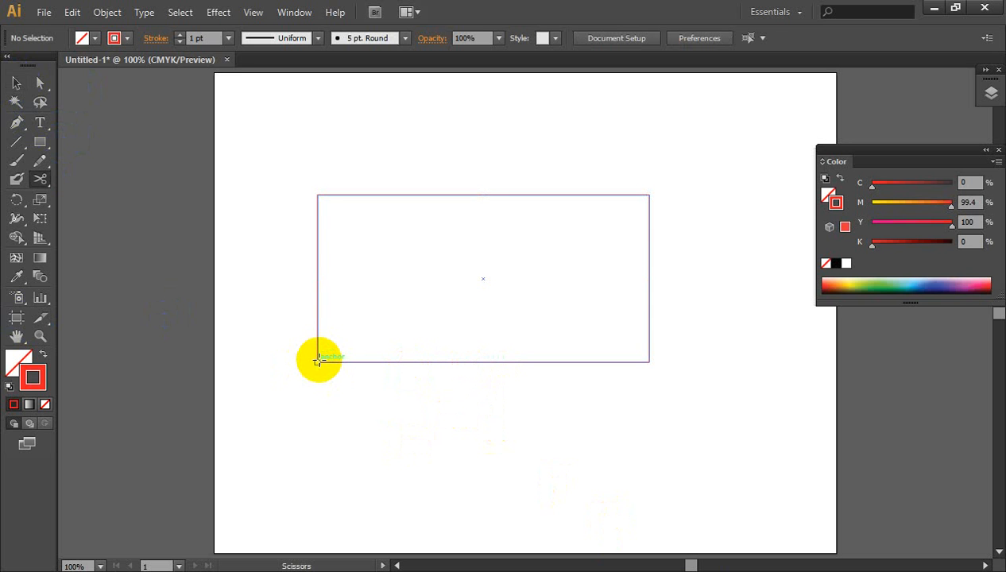
left_click(319, 361)
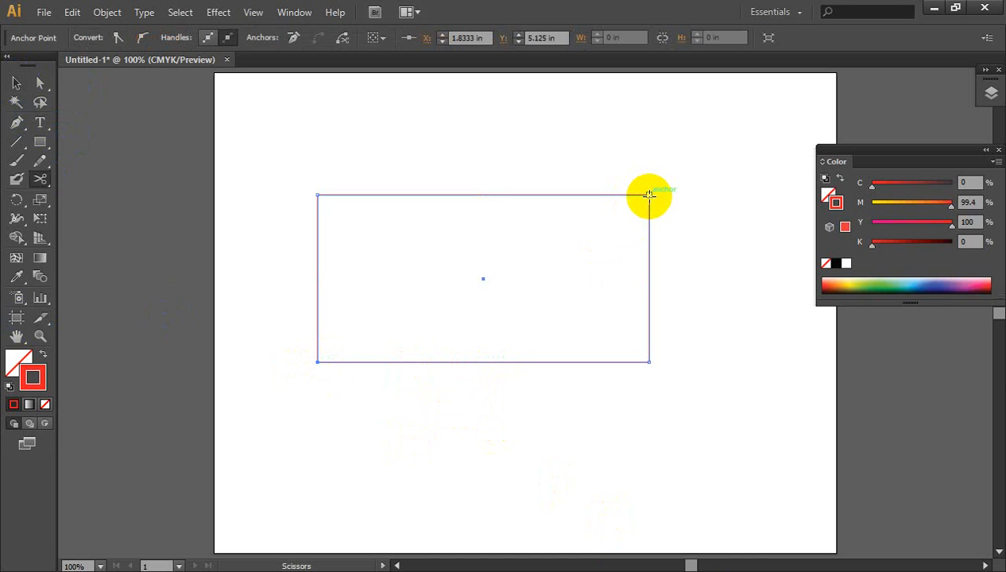
left_click(649, 195)
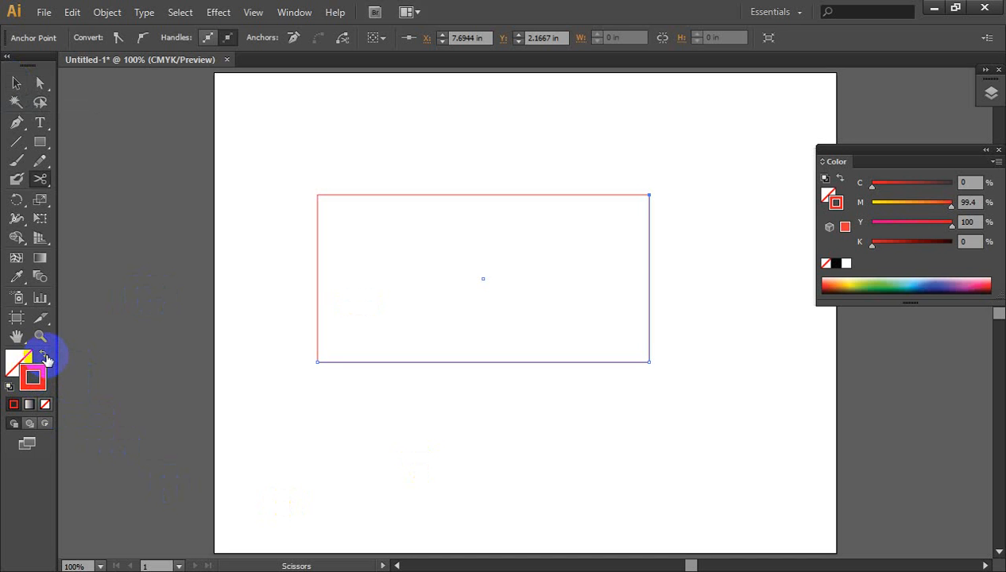
Step: Fill both halves of the cut rectangle with solid red and deselect them
left_click(44, 355)
left_click(16, 82)
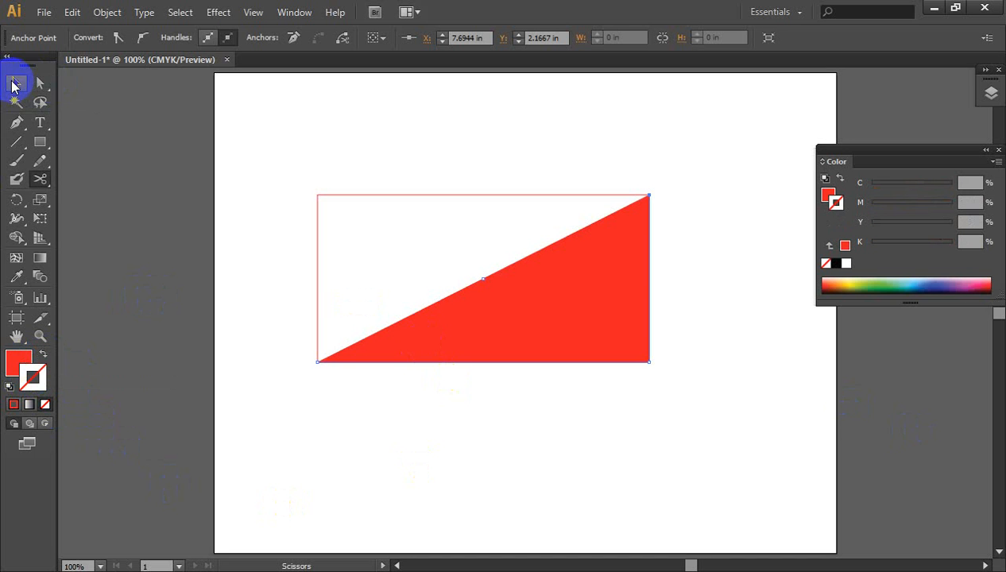
left_click_drag(382, 144, 557, 348)
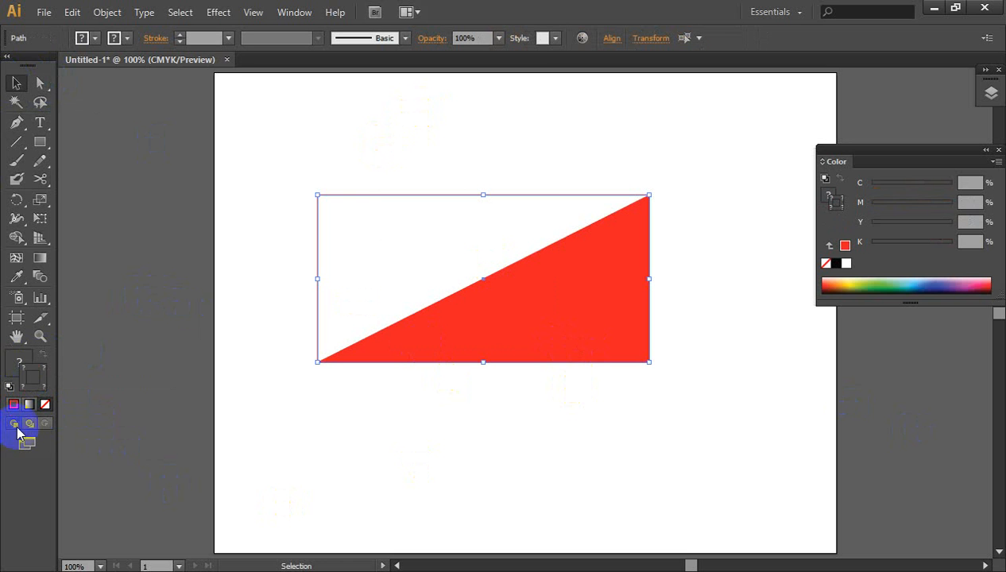
left_click(10, 372)
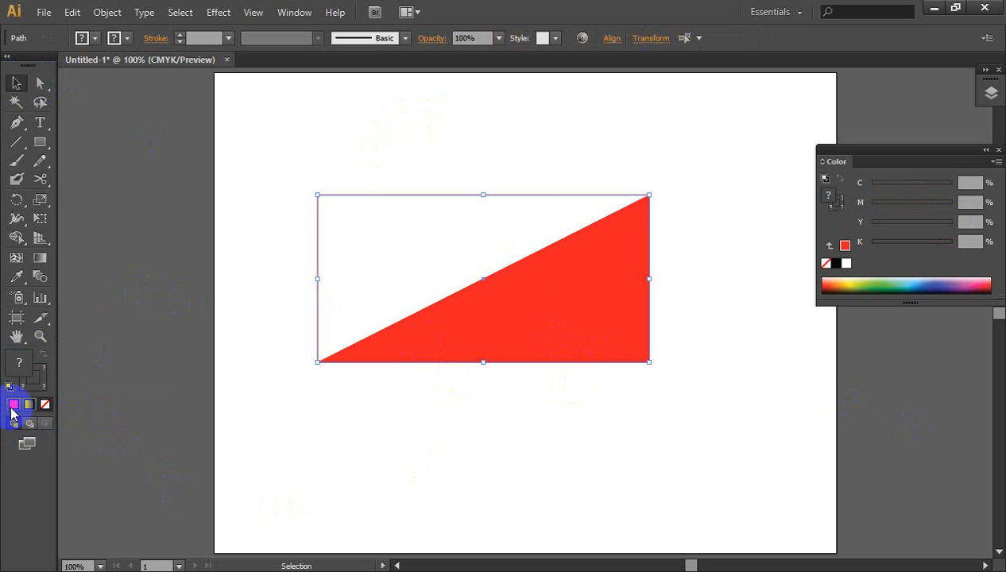
left_click(14, 404)
left_click(506, 472)
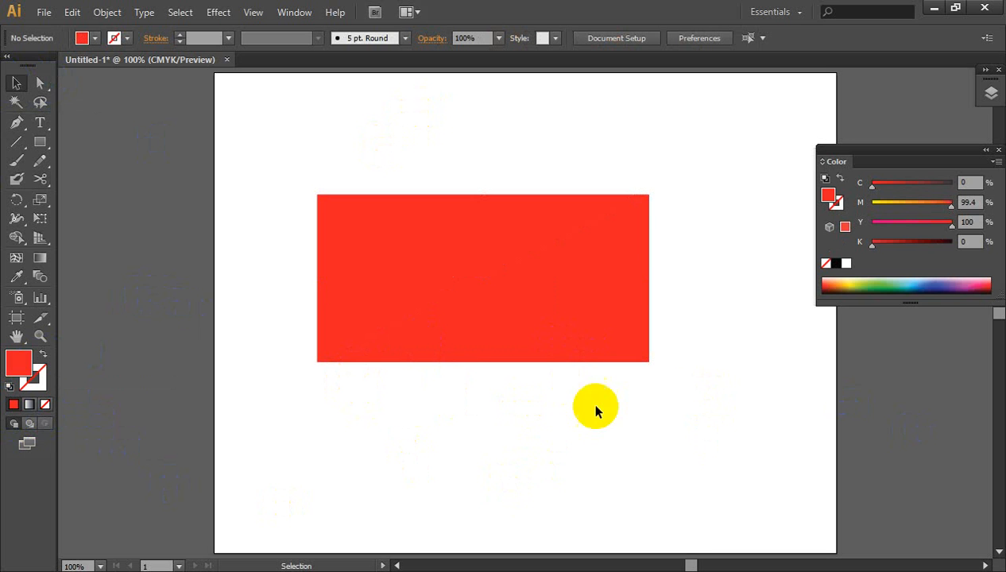
Step: Move the two red triangular halves apart, one down and right and the other up, then undo both moves
left_click(487, 295)
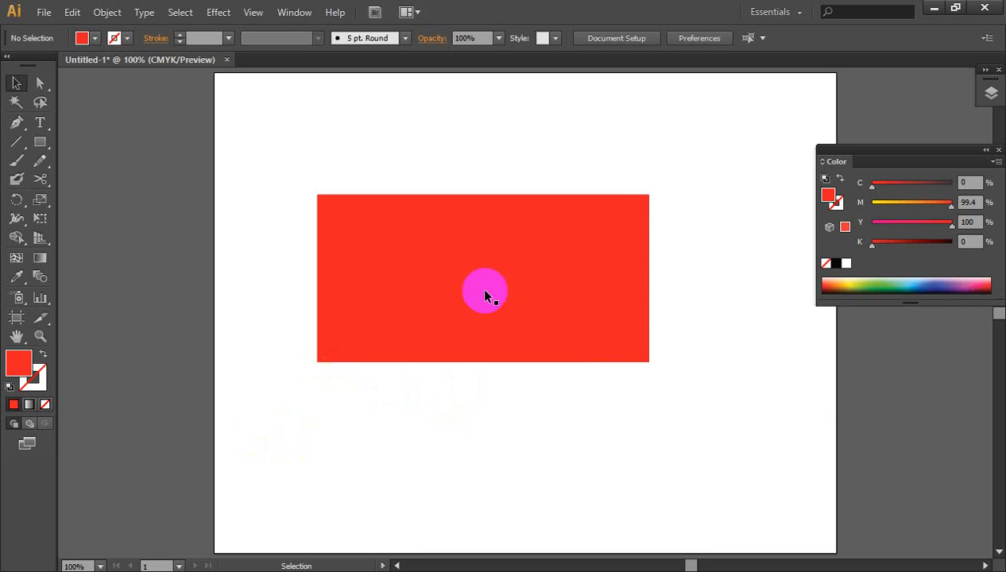
left_click_drag(629, 332, 689, 469)
left_click_drag(396, 266, 380, 209)
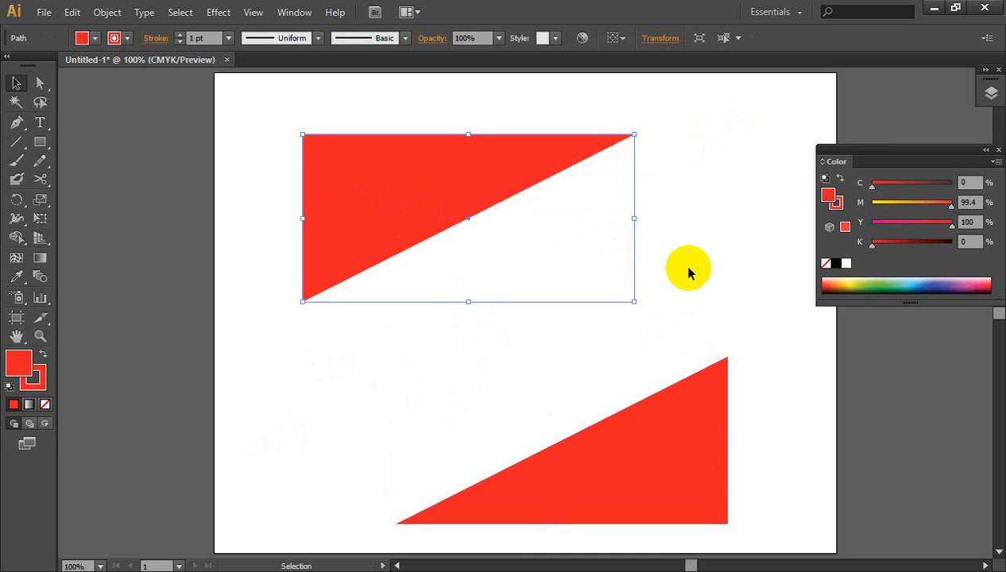
key("ctrl+z")
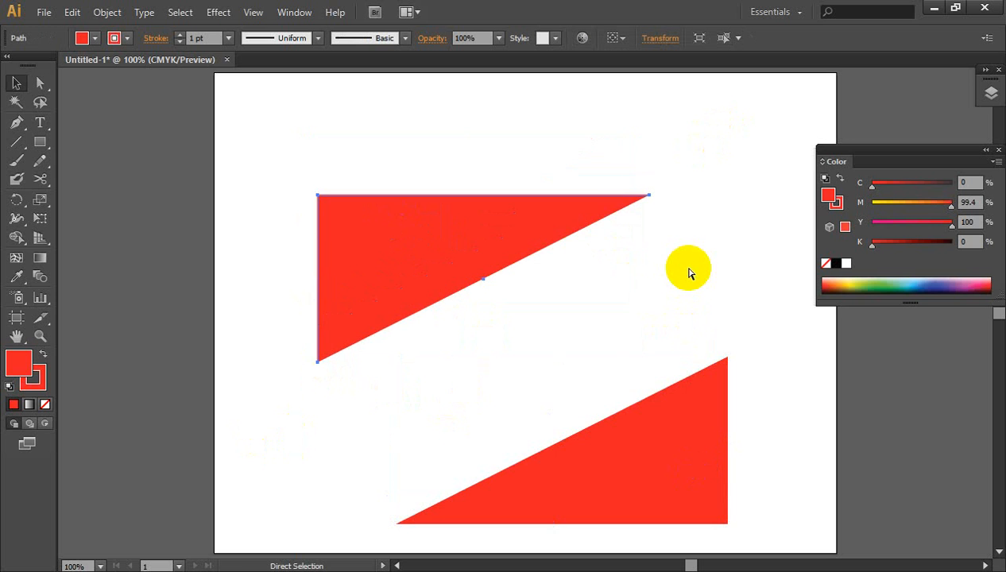
key("ctrl+z")
Step: Separate the two triangular halves again, moving the upper one past the artboard's top edge, then undo the moves
left_click(461, 364)
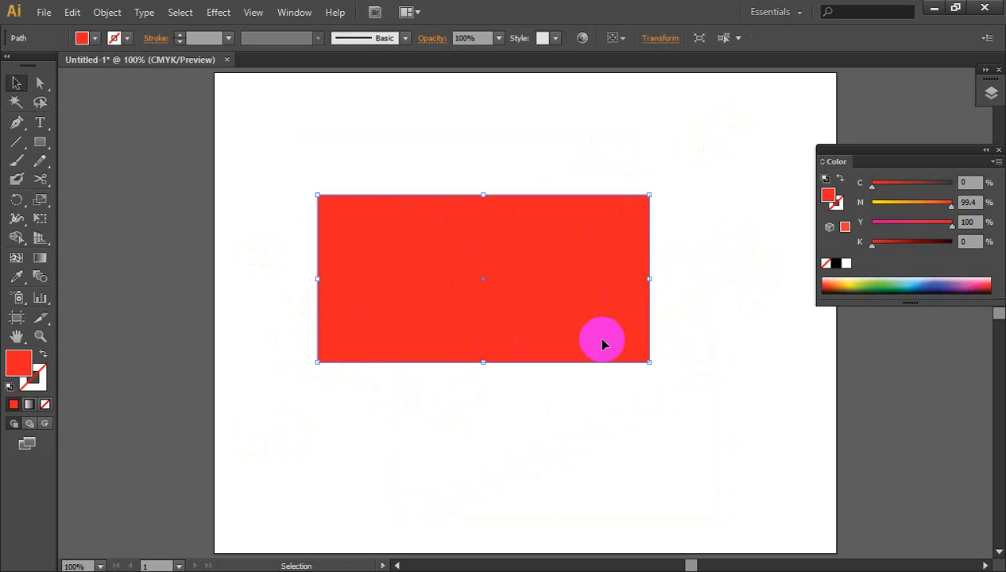
left_click_drag(602, 341, 686, 507)
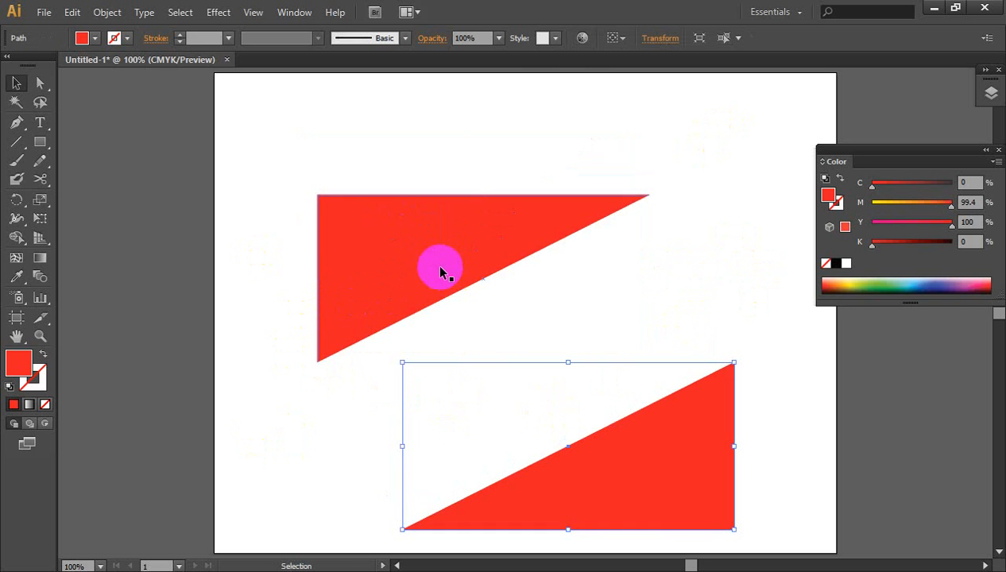
left_click_drag(440, 272, 373, 129)
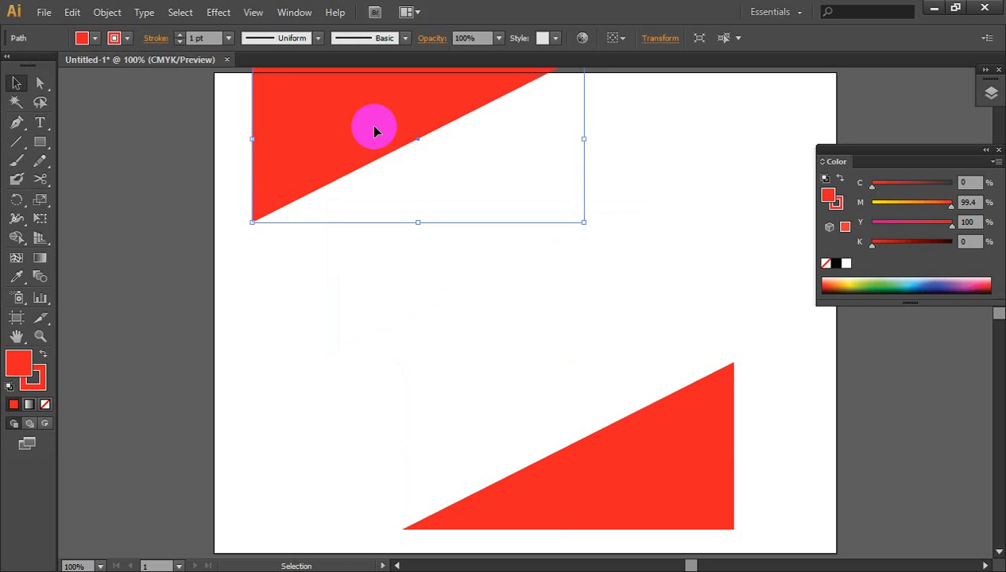
key("ctrl+z")
key("ctrl+z")
key("ctrl+z")
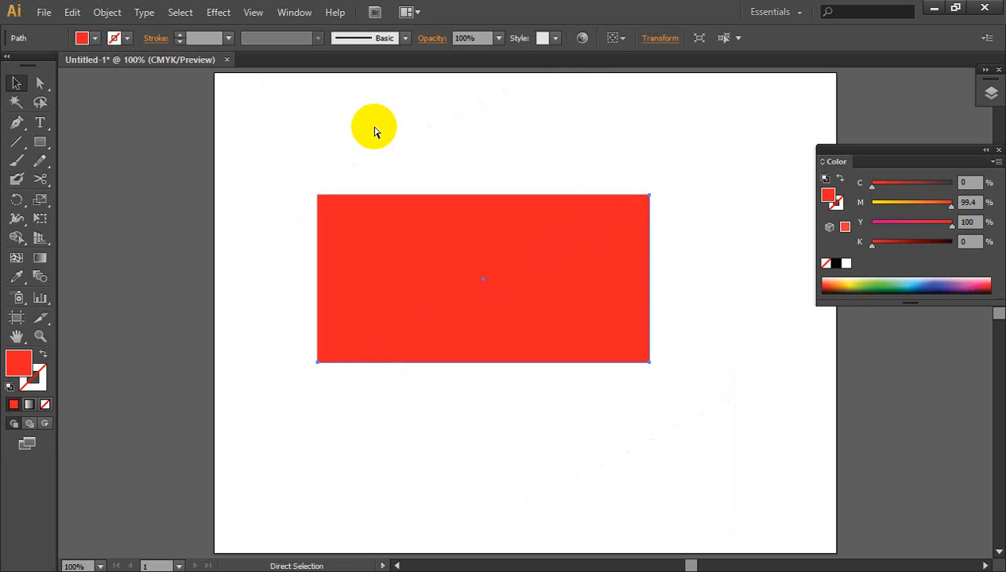
Step: Undo the red fills of both halves, then restore the fill of the lower half
key("ctrl+z")
key("ctrl+z")
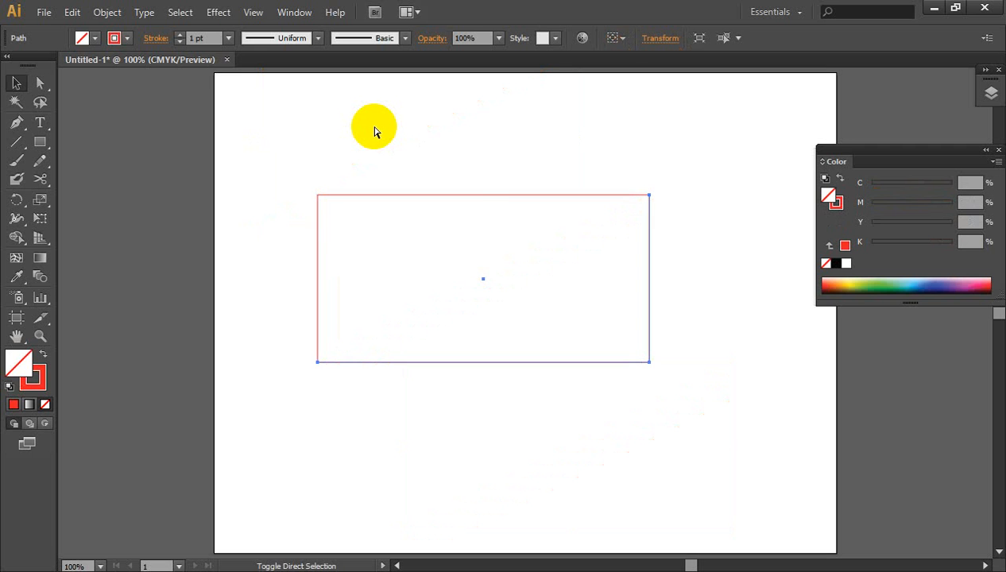
key("ctrl+shift+z")
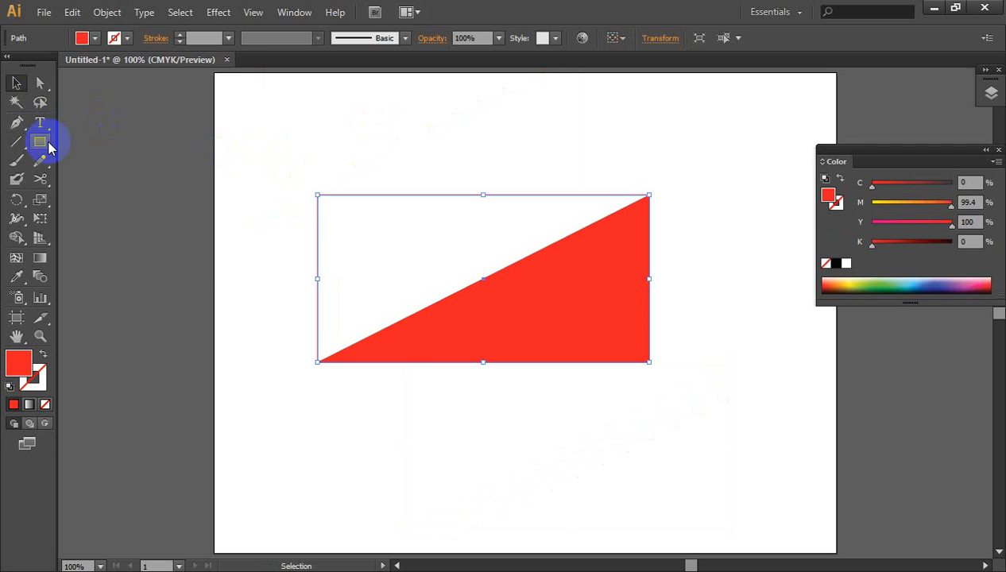
Step: Delete both triangular halves and draw a new red rectangle across the middle of the artboard
left_click(12, 84)
left_click_drag(329, 116, 622, 419)
key("Delete")
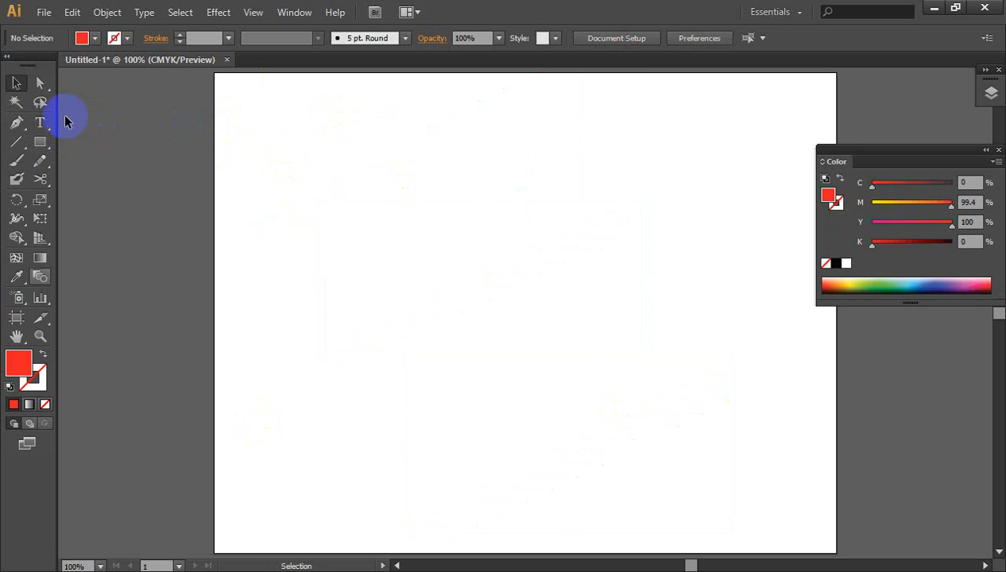
left_click(41, 143)
left_click_drag(327, 221, 646, 367)
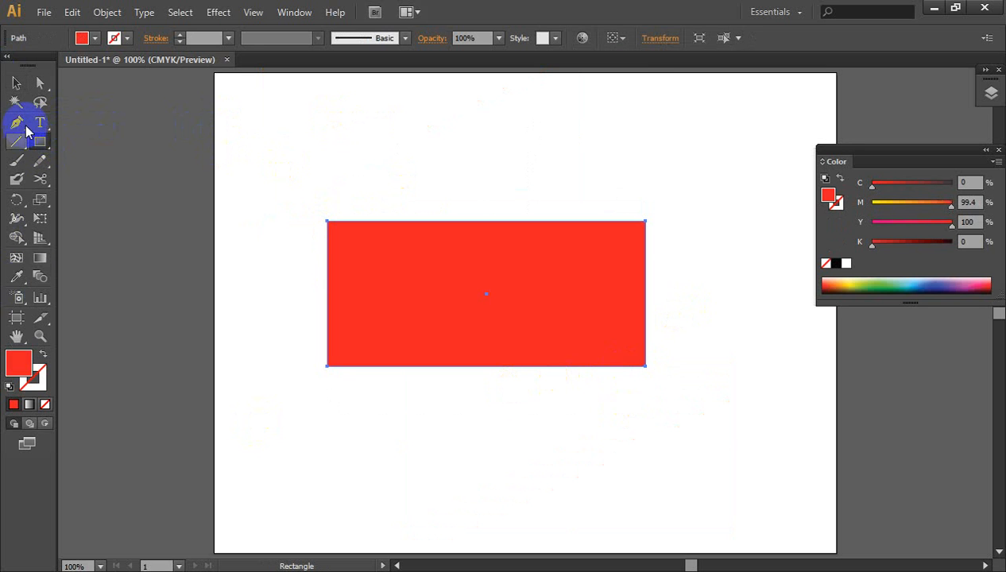
Step: Cut the red rectangle with Scissors at points on its top edge, its bottom edge and its right edge
left_click(48, 183)
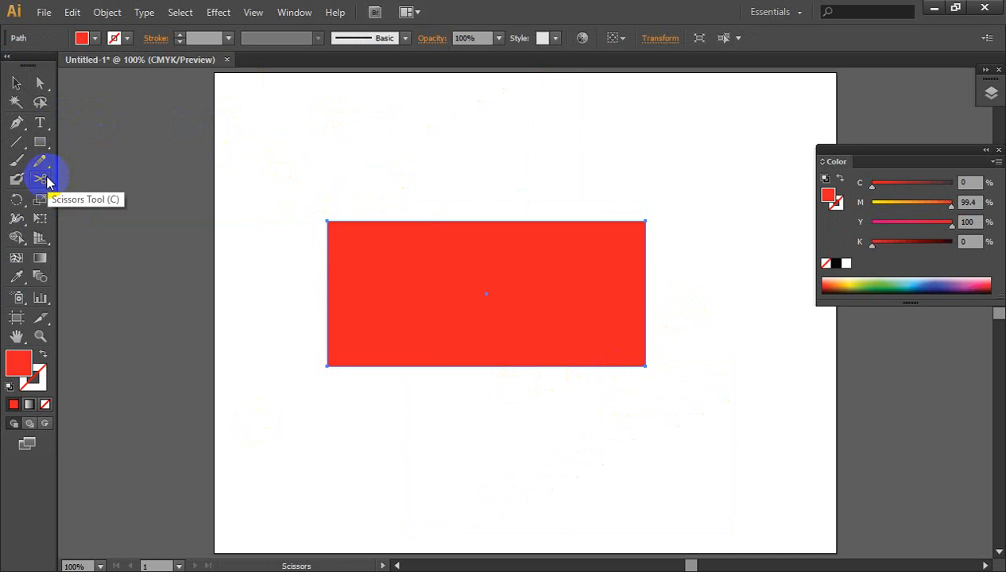
left_click(422, 367)
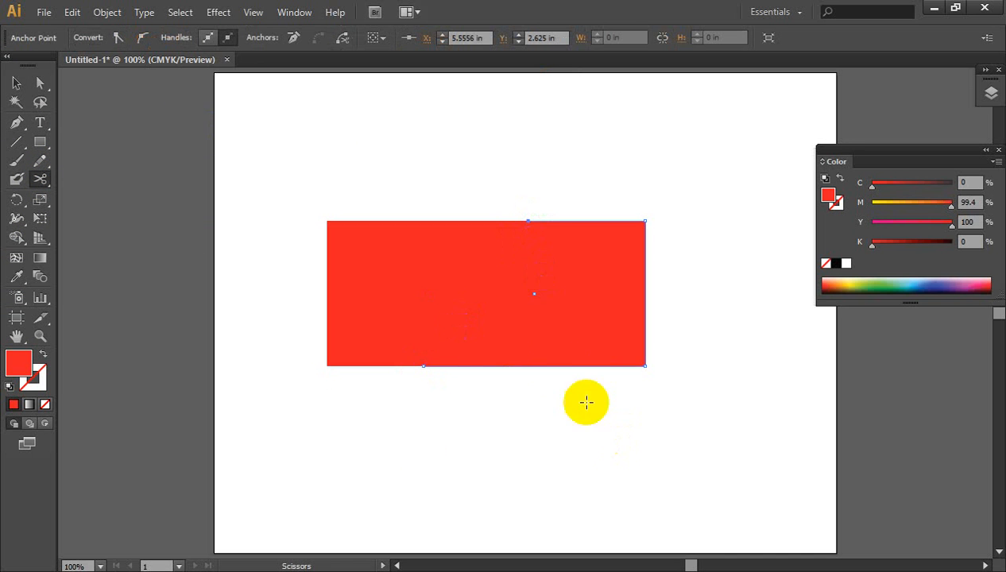
left_click(558, 366)
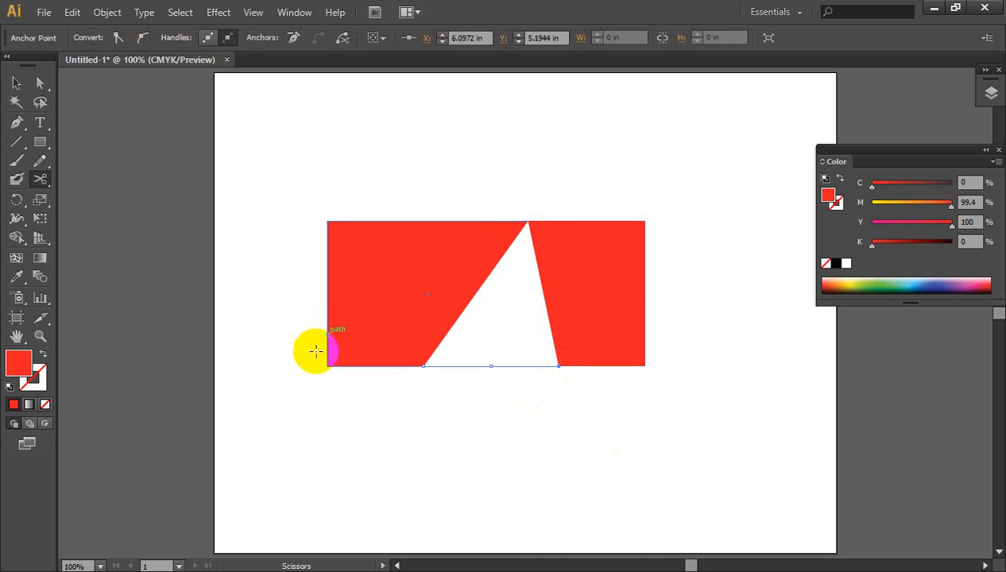
left_click(646, 270)
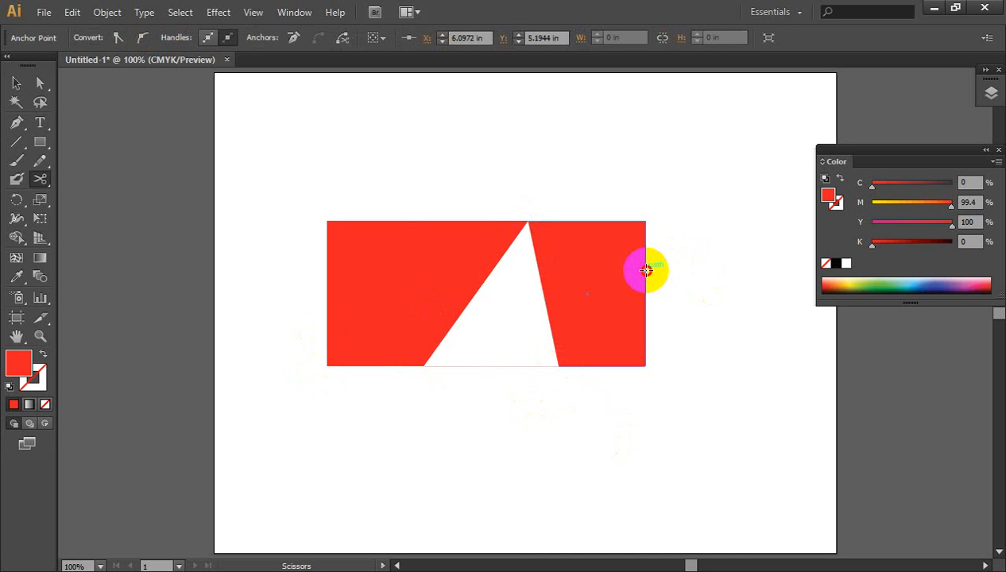
Step: Move the cut red pieces apart and select the remaining straight path segment from the rectangle's bottom edge
left_click(16, 82)
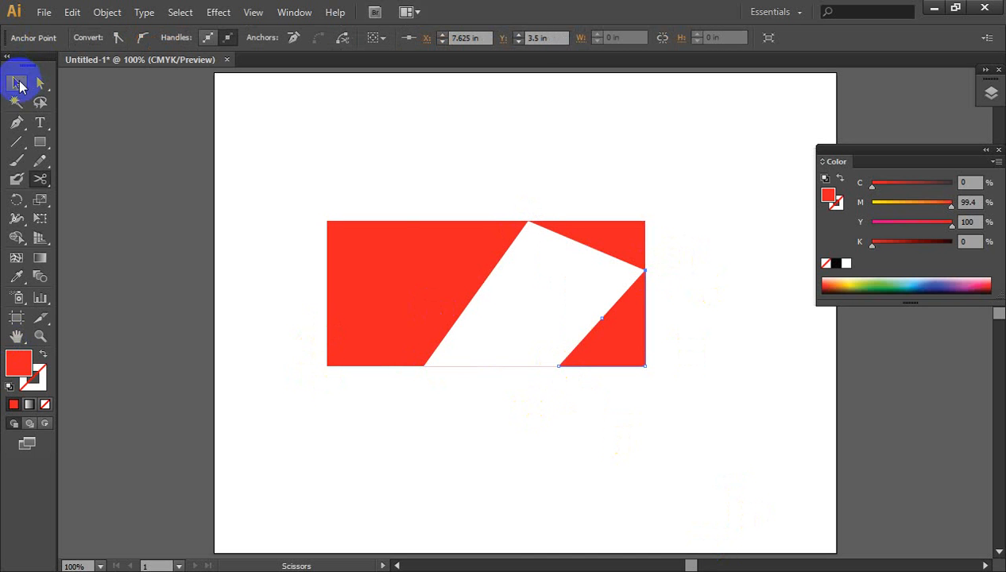
left_click(527, 471)
left_click_drag(611, 224, 670, 159)
left_click_drag(452, 272, 399, 250)
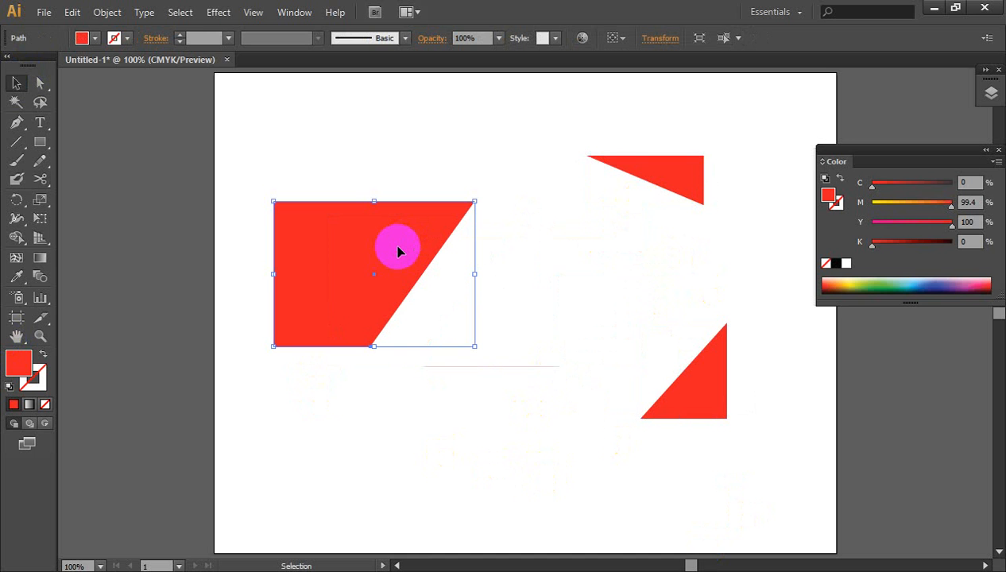
left_click(521, 366)
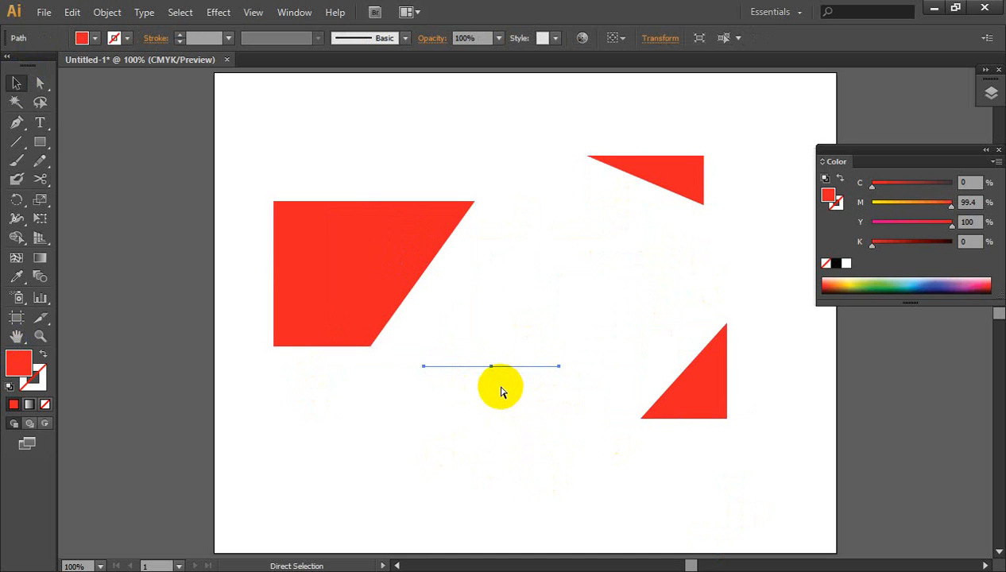
Step: Undo the piece moves and all the Scissors cuts made on the red rectangle
key("ctrl+z")
key("ctrl+z")
key("ctrl+z")
key("ctrl+z")
key("ctrl+z")
key("ctrl+z")
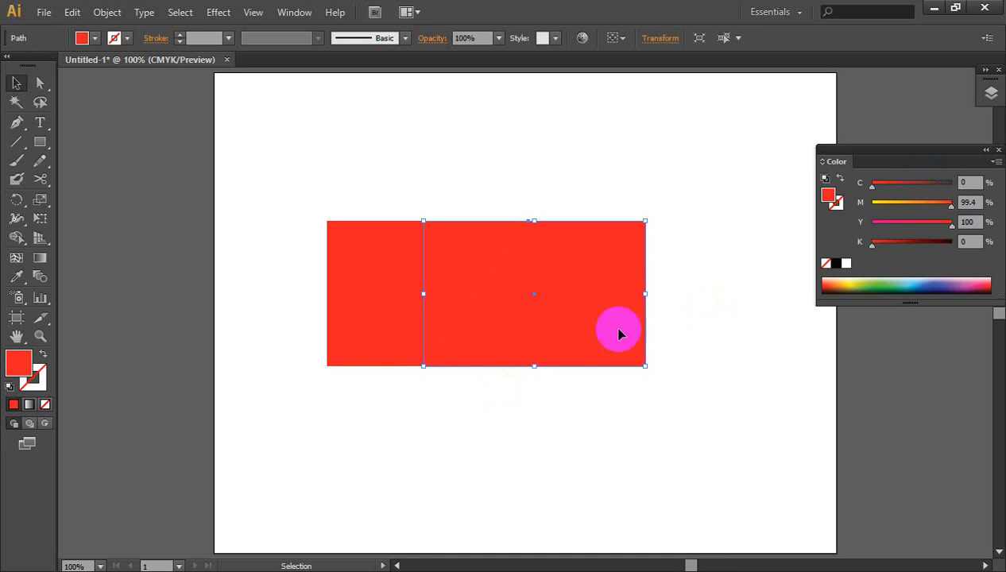
left_click(566, 355, "ctrl")
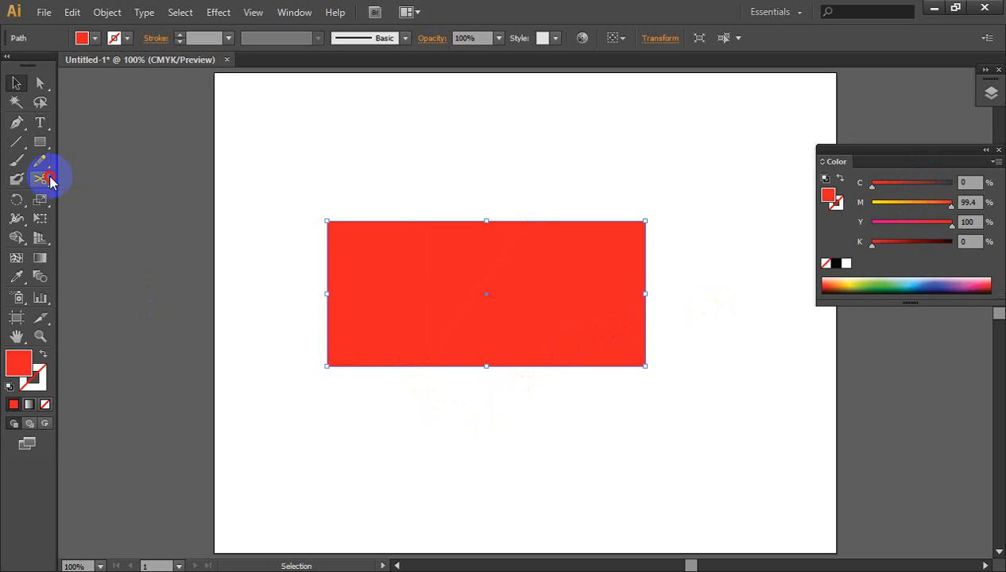
Step: Cut the red rectangle with Scissors at one point on its top edge and two points on its bottom edge
left_click(39, 179)
left_click(383, 385)
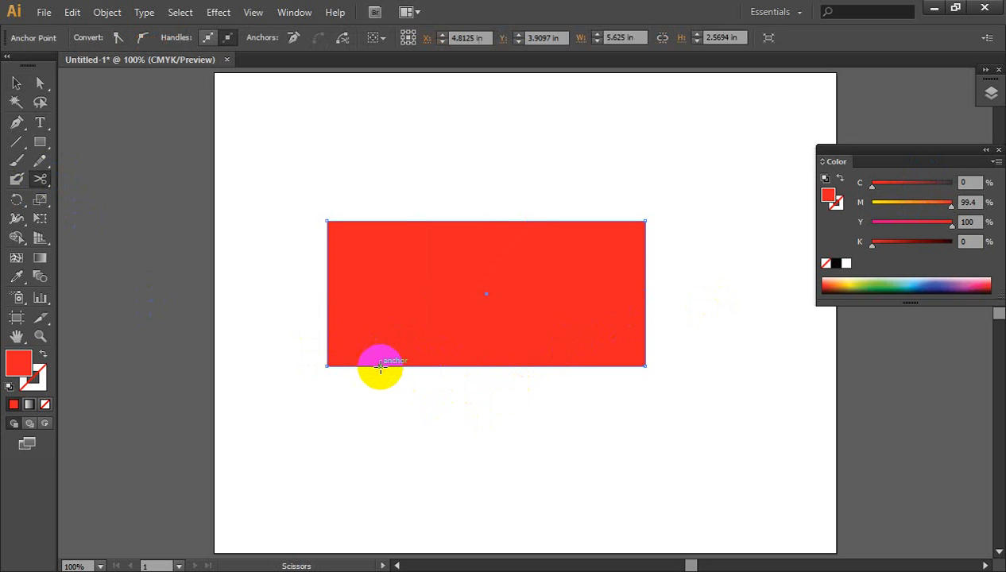
left_click(487, 222)
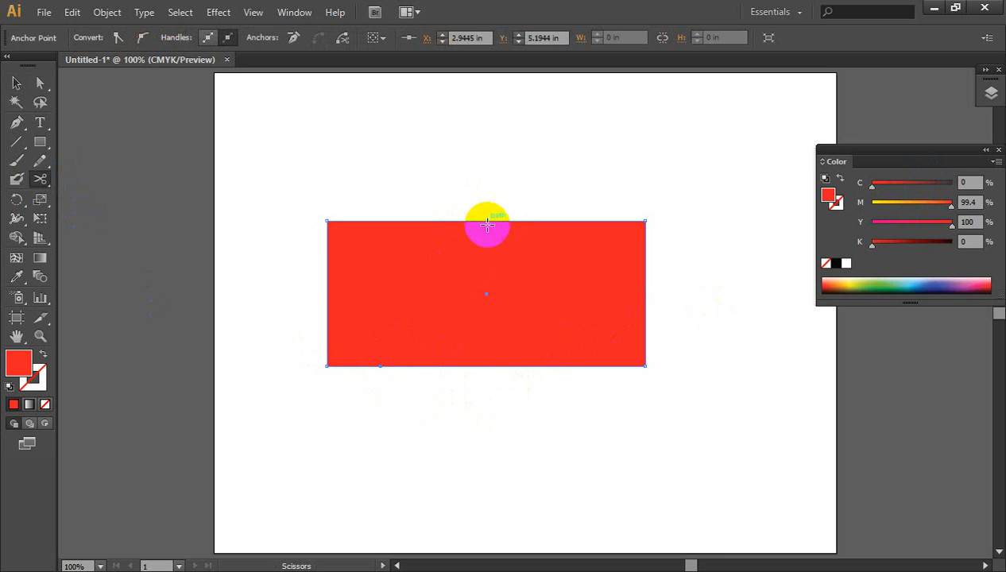
left_click(586, 367)
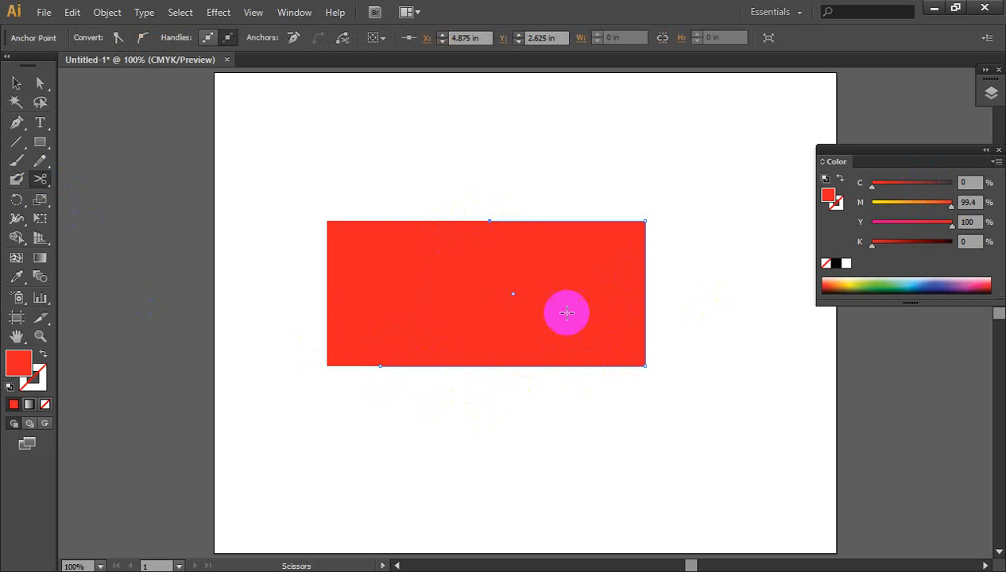
left_click(497, 221)
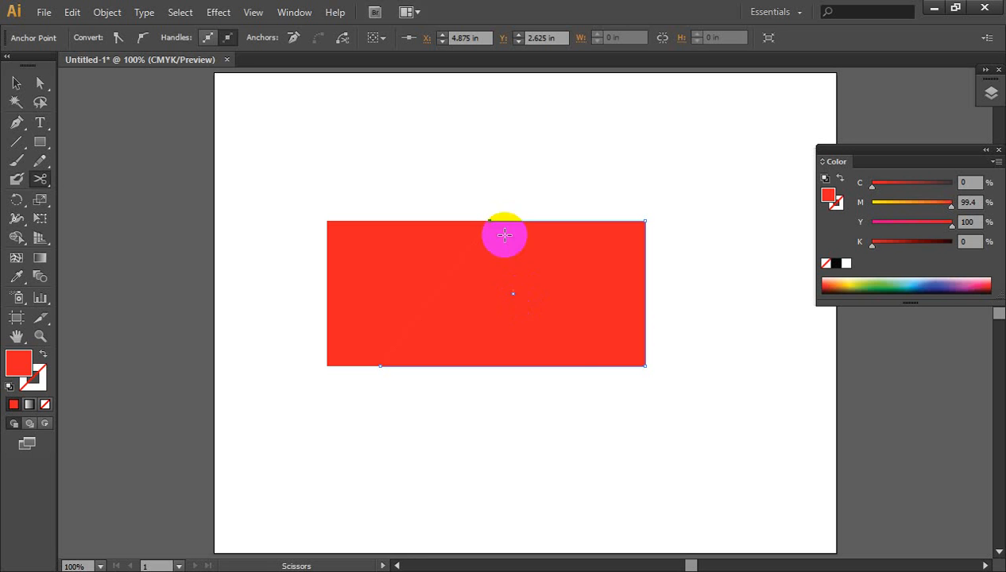
left_click(539, 366)
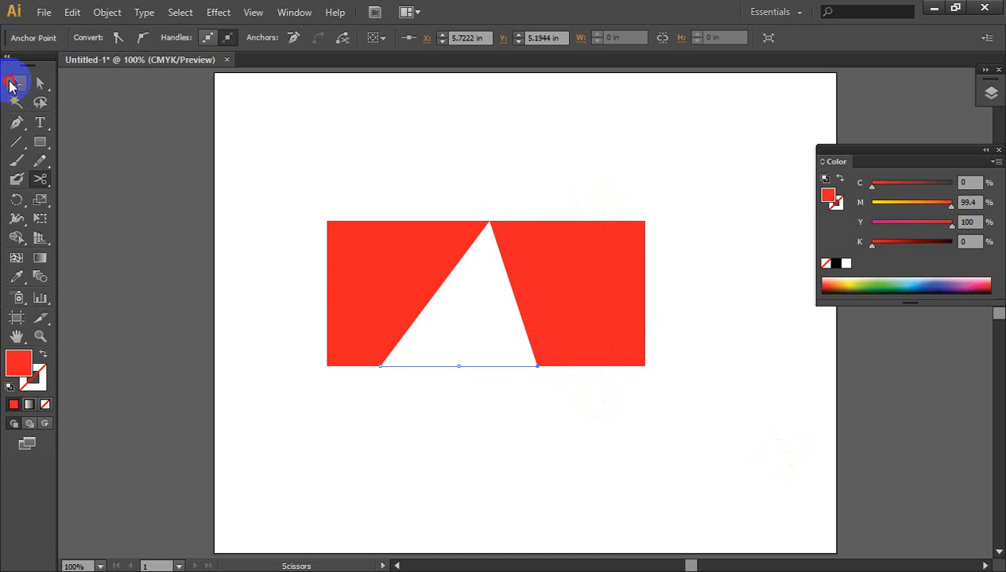
Step: Select all pieces of the cut rectangle together and delete them
left_click(11, 85)
left_click_drag(322, 190, 744, 410)
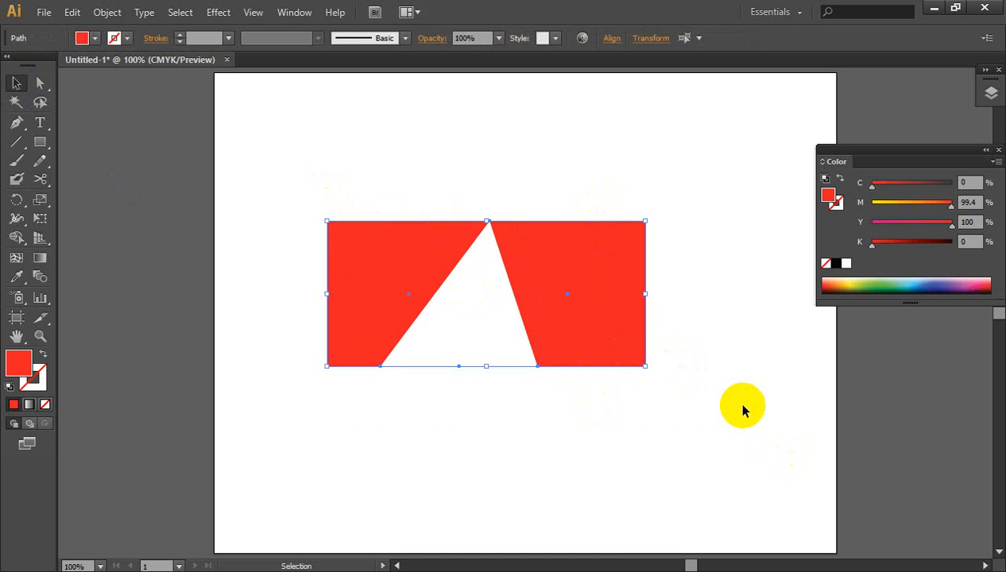
key("Delete")
Step: Choose the Knife tool among the cutting tools, then draw a large red rectangle across the middle of the artboard
left_click(39, 179)
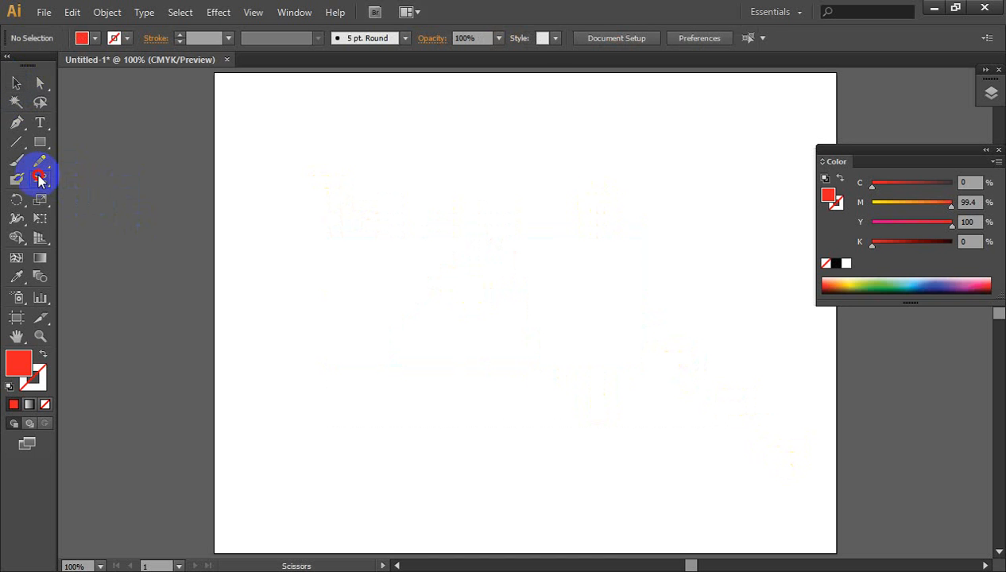
mouse_move(40, 179)
left_mouse_down()
mouse_move(42, 192)
mouse_move(139, 231)
left_mouse_up()
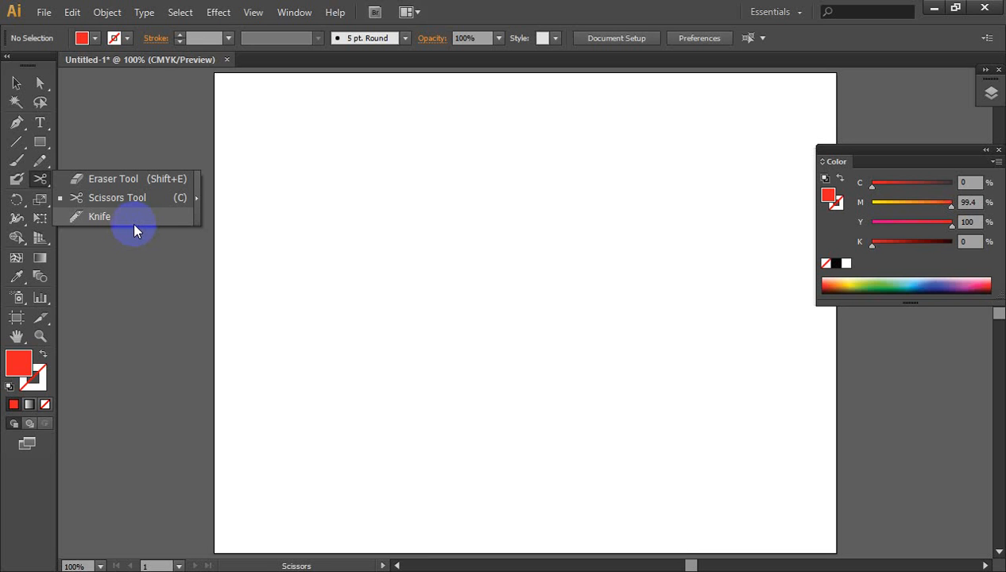
left_click(134, 229)
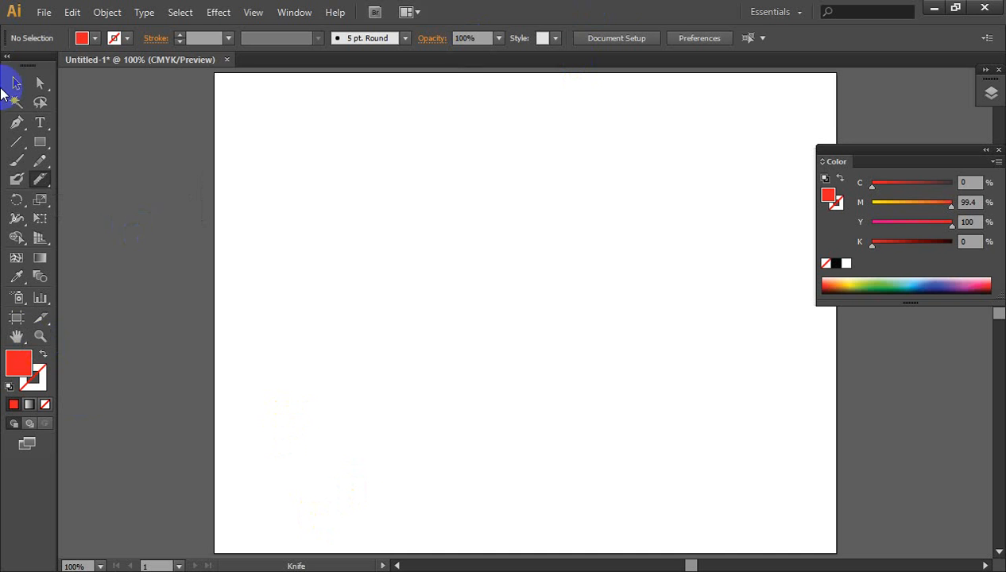
left_click(37, 145)
mouse_move(360, 223)
left_mouse_down()
mouse_move(546, 342)
mouse_move(731, 406)
left_mouse_up()
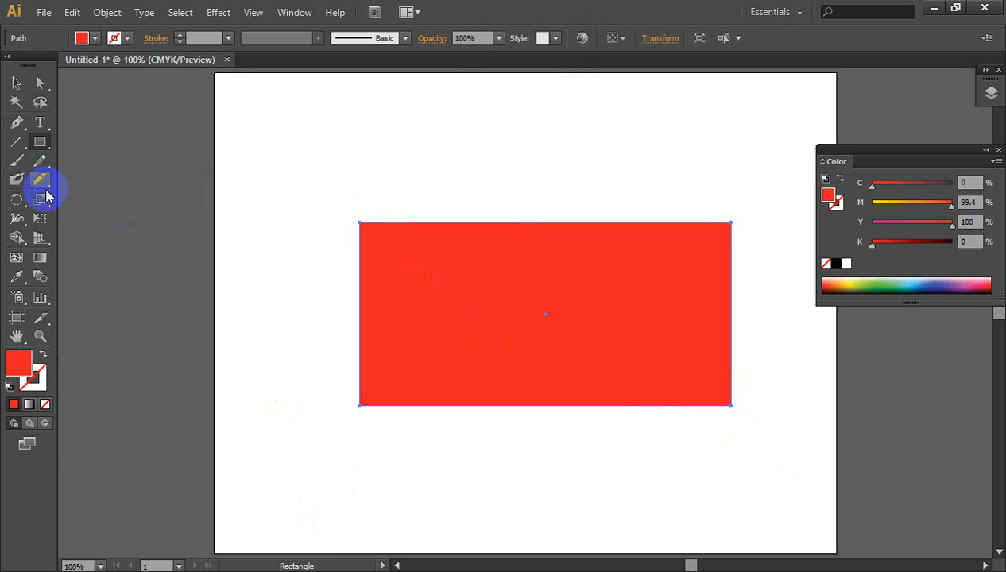
Step: Make three roughly horizontal freehand Knife cuts in the rectangle and one vertical cut all the way through near its right edge
left_click_drag(41, 180, 107, 217)
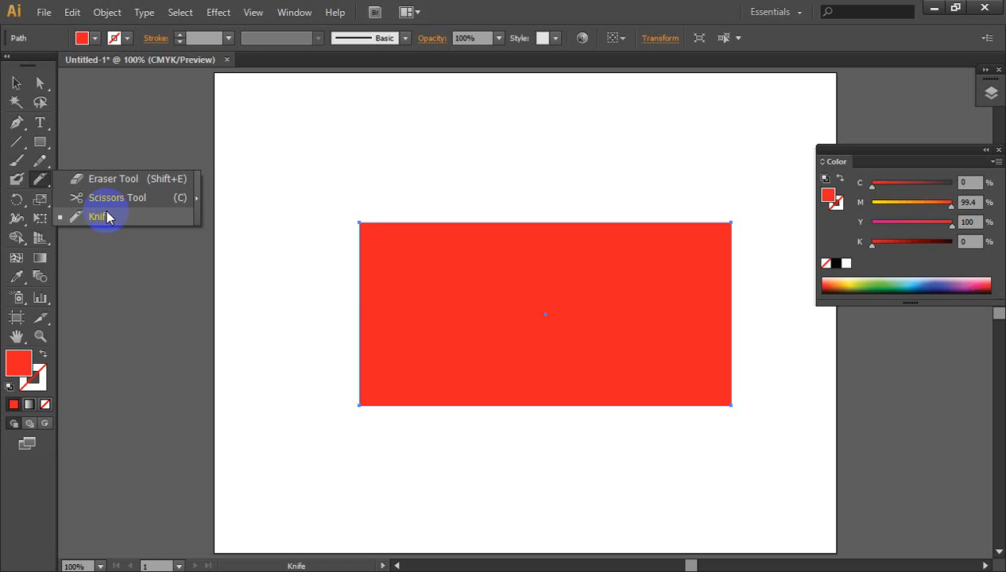
left_click(107, 217)
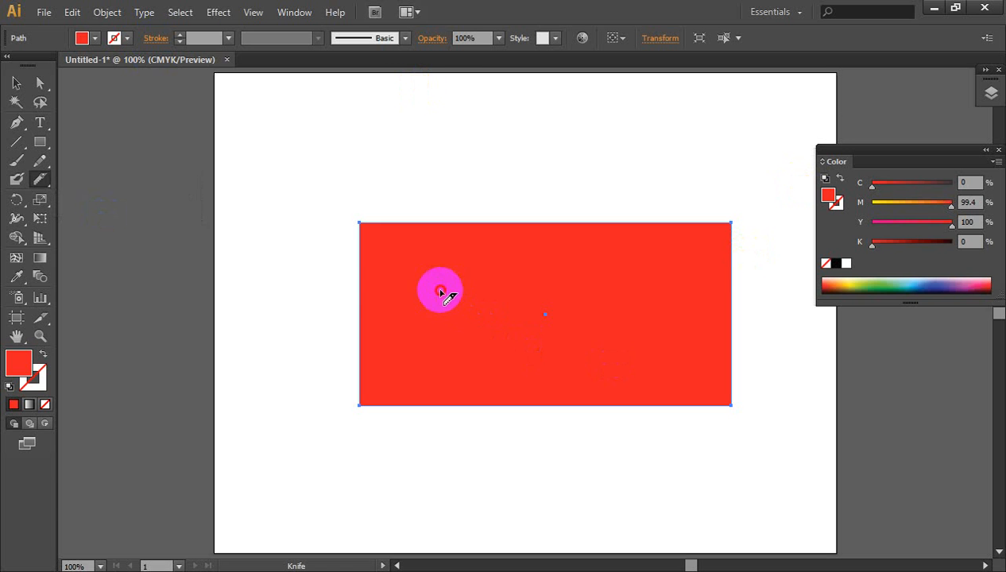
left_click_drag(442, 289, 674, 315)
left_click_drag(432, 366, 647, 352)
left_click_drag(561, 250, 334, 307)
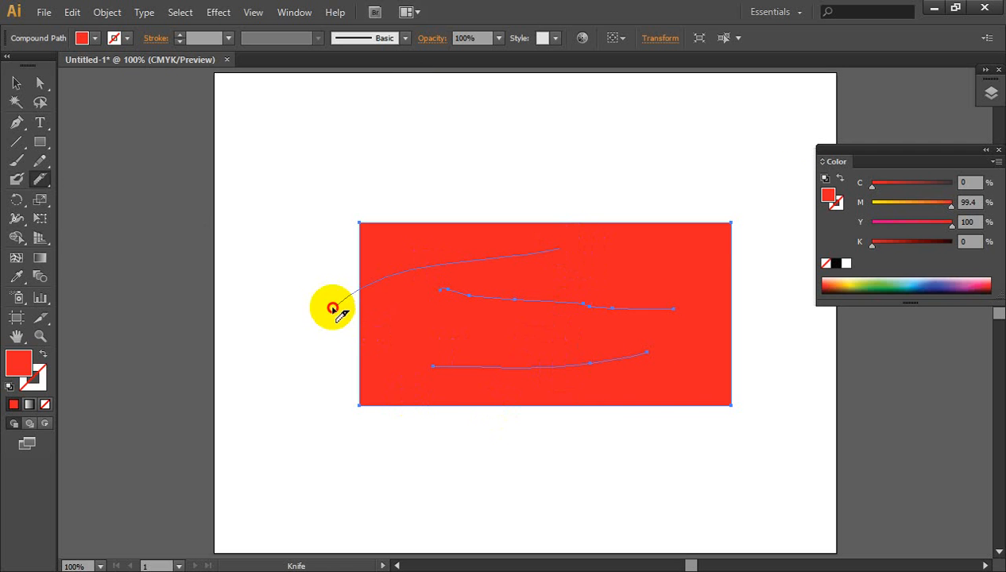
left_click_drag(667, 211, 700, 445)
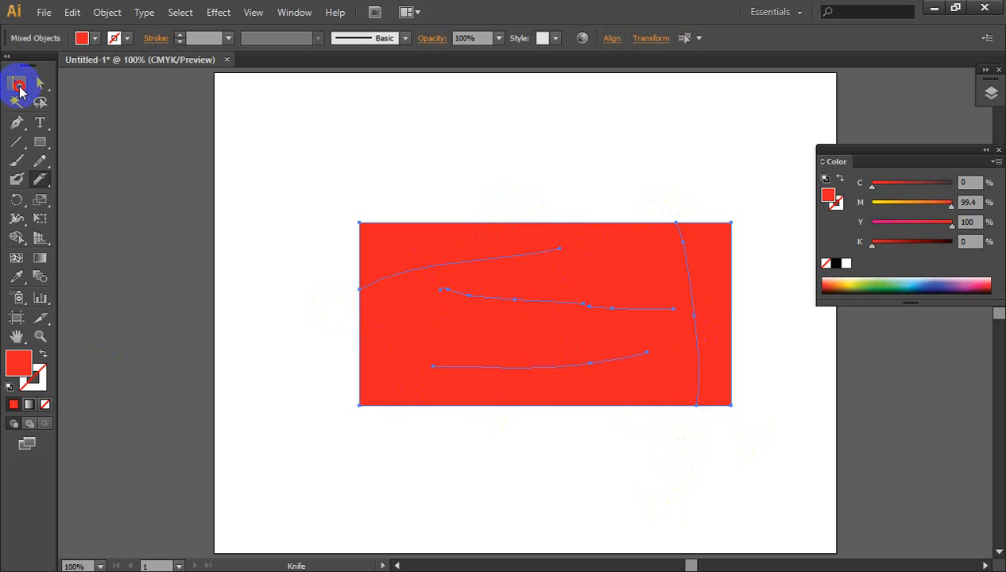
Step: Separate the Knife-cut pieces, moving the narrow right strip up and right and repositioning the larger piece to its left
left_click(17, 83)
left_click(511, 442)
left_click_drag(716, 269, 787, 170)
left_click_drag(517, 401, 471, 296)
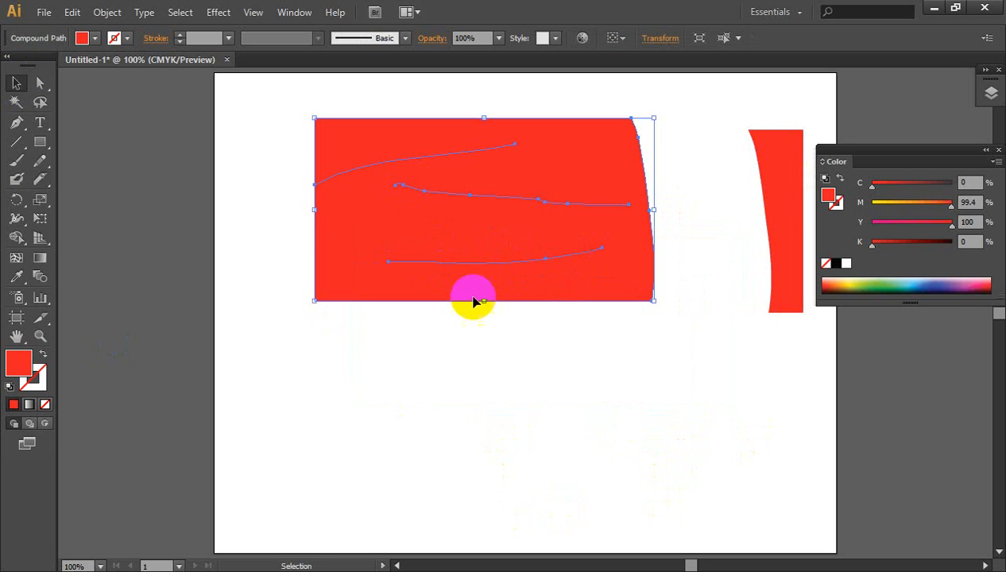
left_click_drag(494, 236, 527, 345)
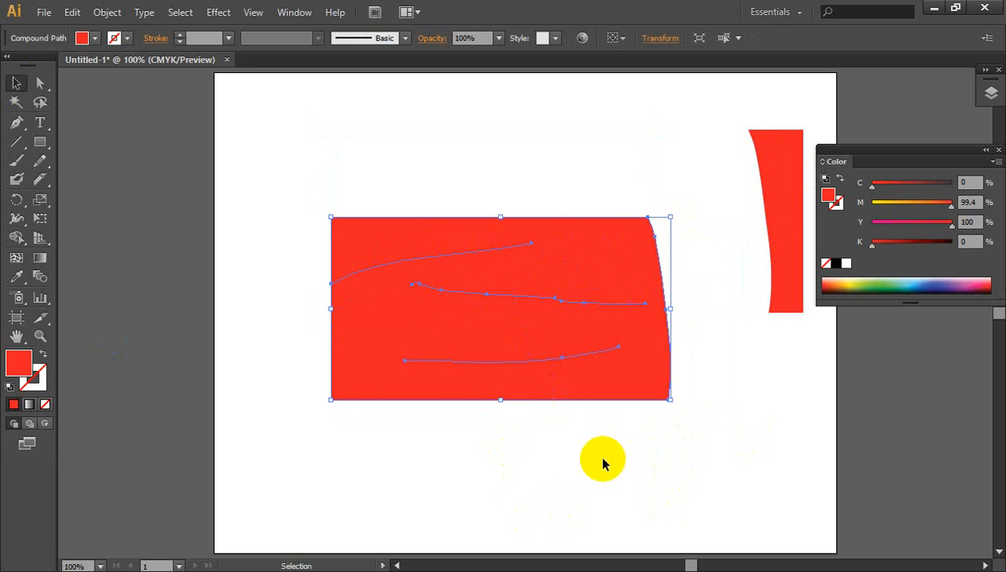
left_click(456, 332)
left_click(513, 398)
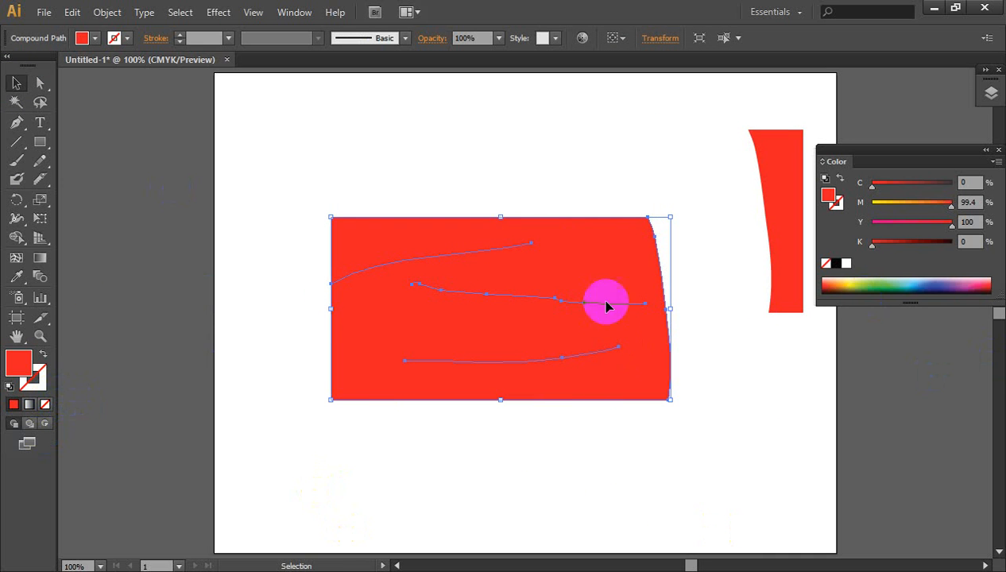
left_click_drag(604, 296, 604, 253)
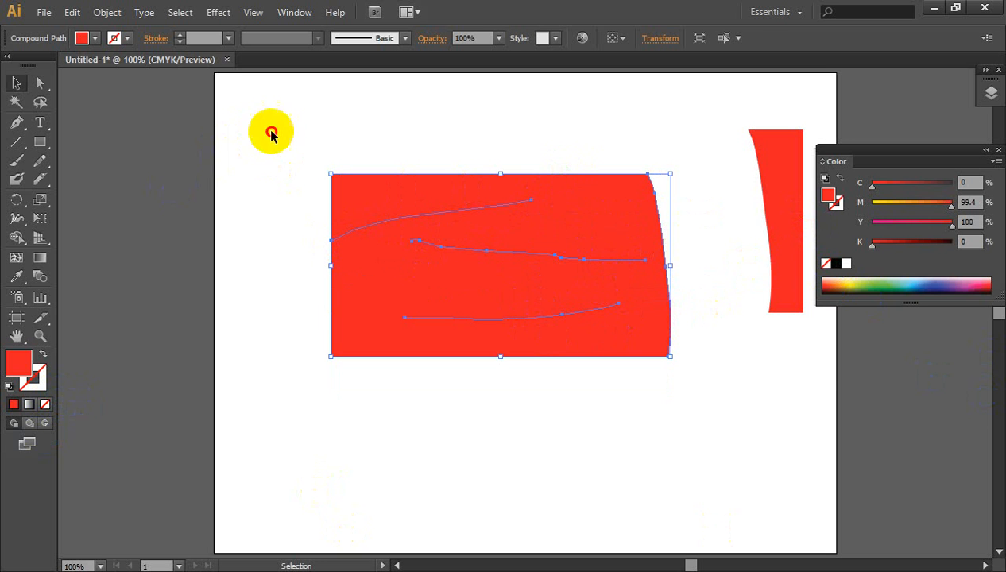
Step: Delete both Knife-cut pieces and draw a red rectangle about 5.33 by 2.29 in near the artboard's centre
left_click_drag(245, 130, 810, 361)
key("Delete")
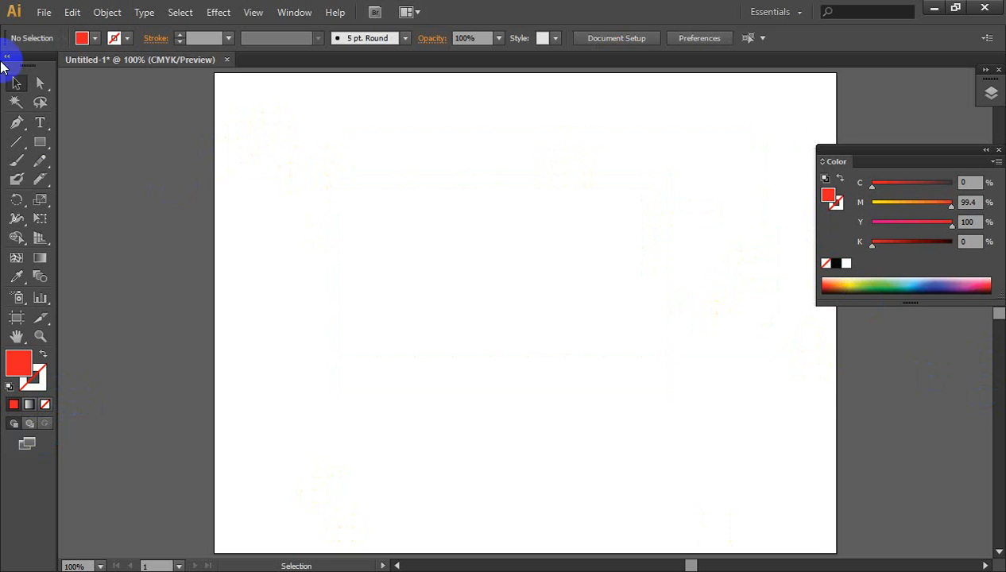
left_click(42, 146)
mouse_move(389, 222)
left_mouse_down()
mouse_move(405, 251)
mouse_move(690, 351)
left_mouse_up()
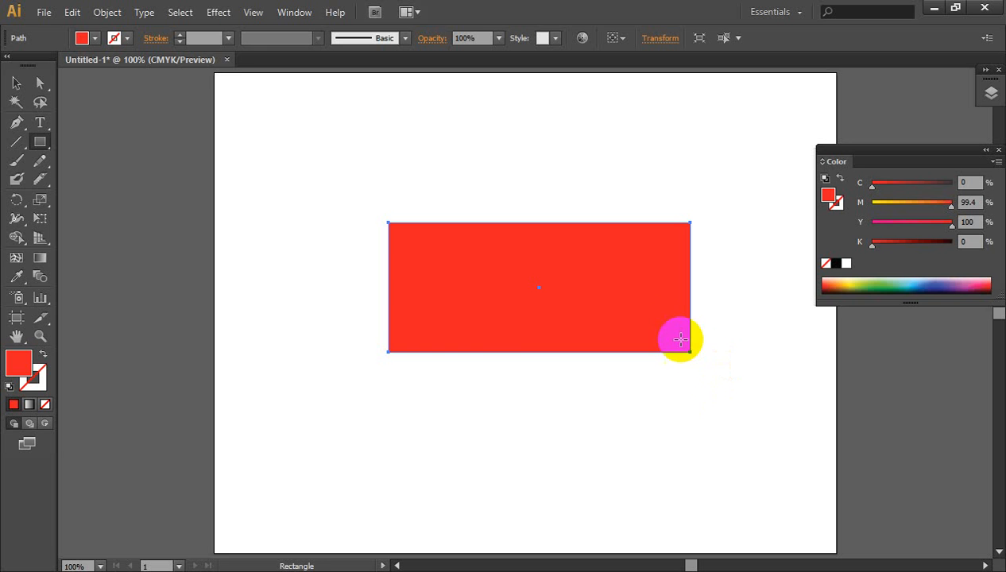
Step: Erase a horizontal band through the middle of the rectangle with a smaller Eraser, then undo the erasure
left_click_drag(38, 179, 74, 177)
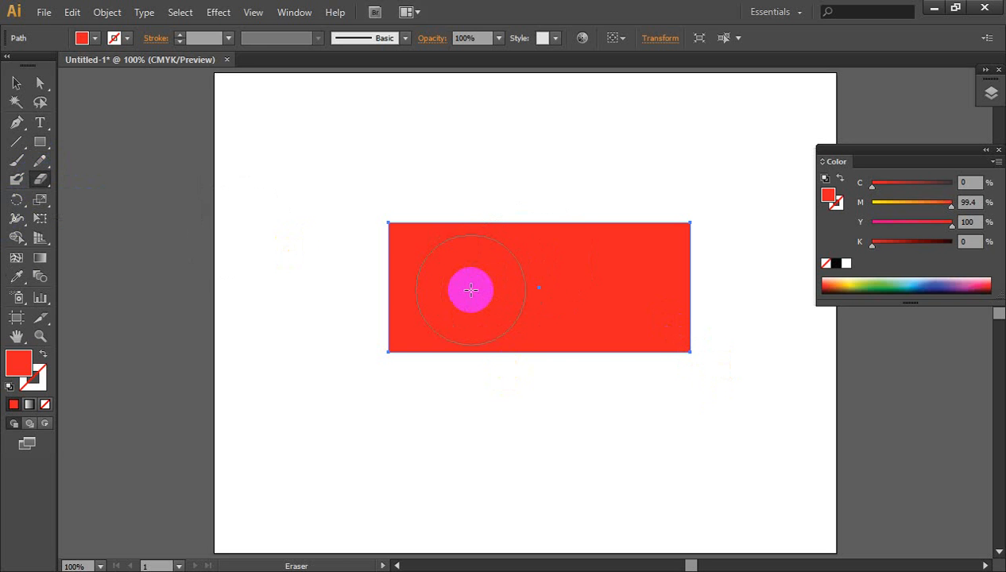
key("bracketleft")
mouse_move(471, 290)
left_mouse_down()
mouse_move(437, 294)
mouse_move(614, 283)
left_mouse_up()
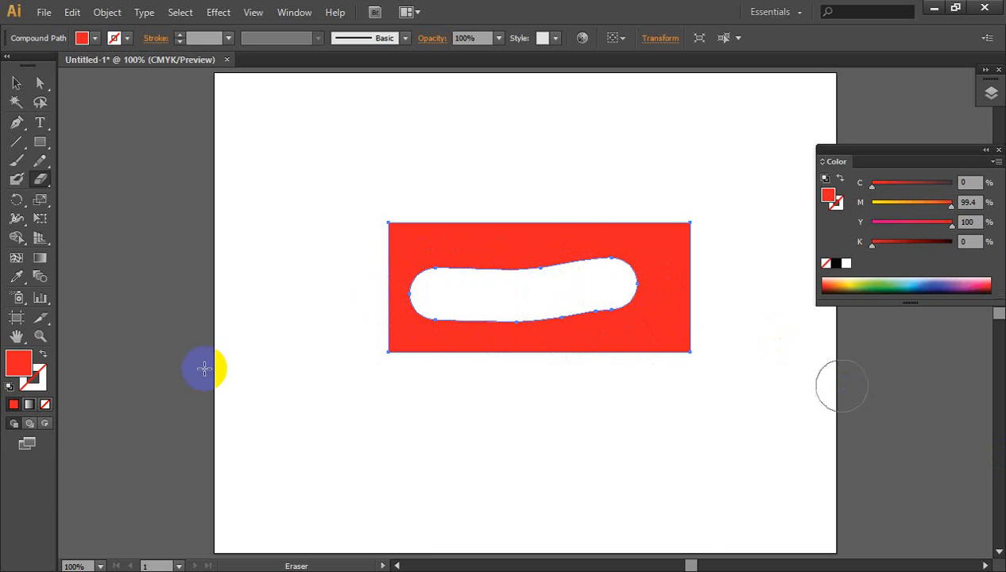
key("ctrl+z")
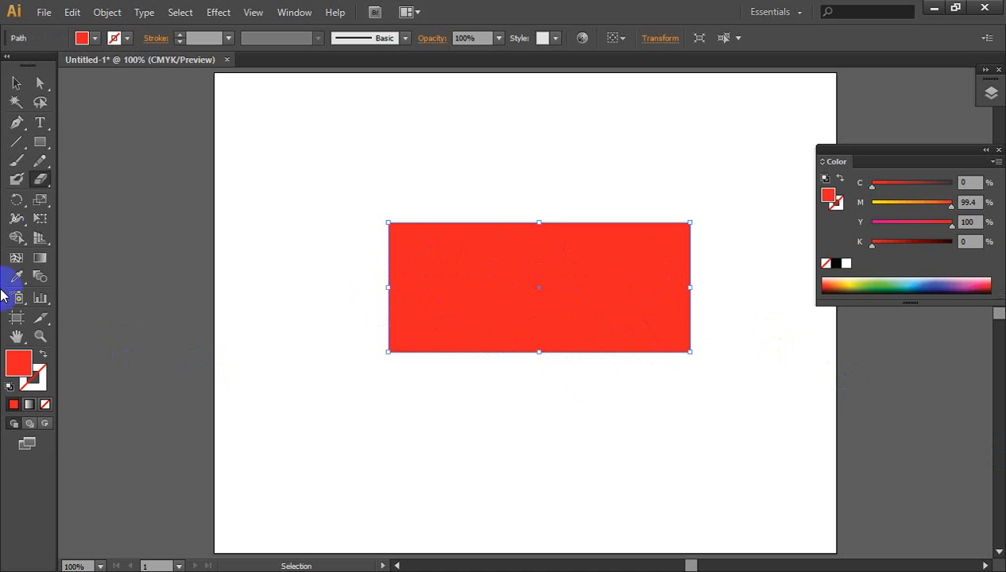
Step: Cut the red rectangle with Scissors at one point on its bottom edge and one on its top edge
left_click_drag(46, 185, 119, 211)
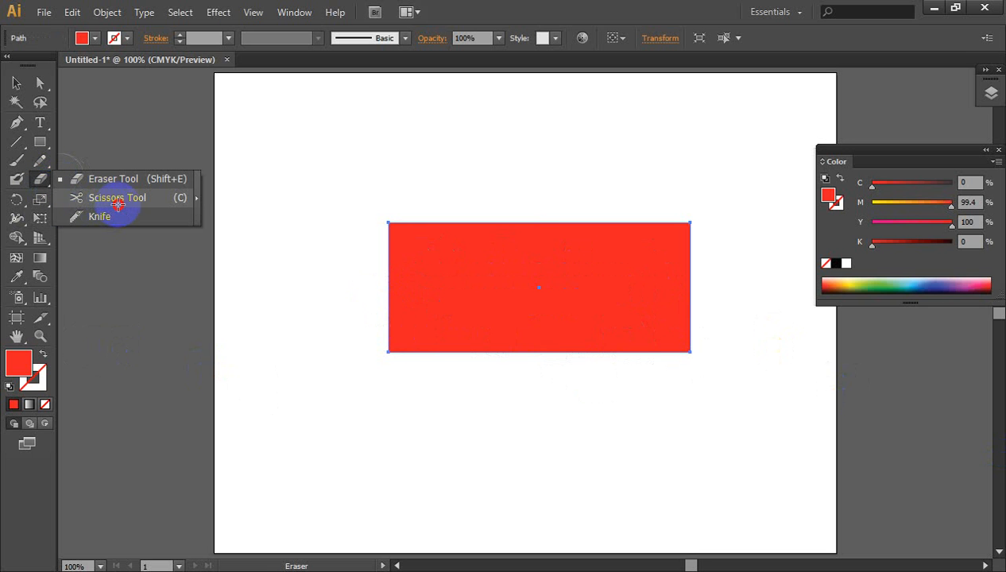
left_click_drag(118, 205, 117, 205)
left_click(496, 351)
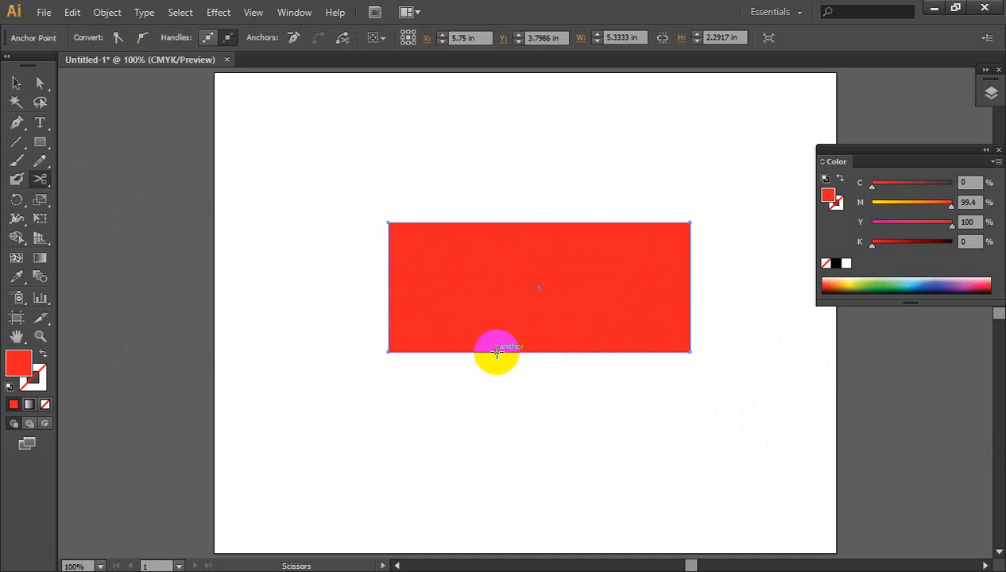
left_click(578, 224)
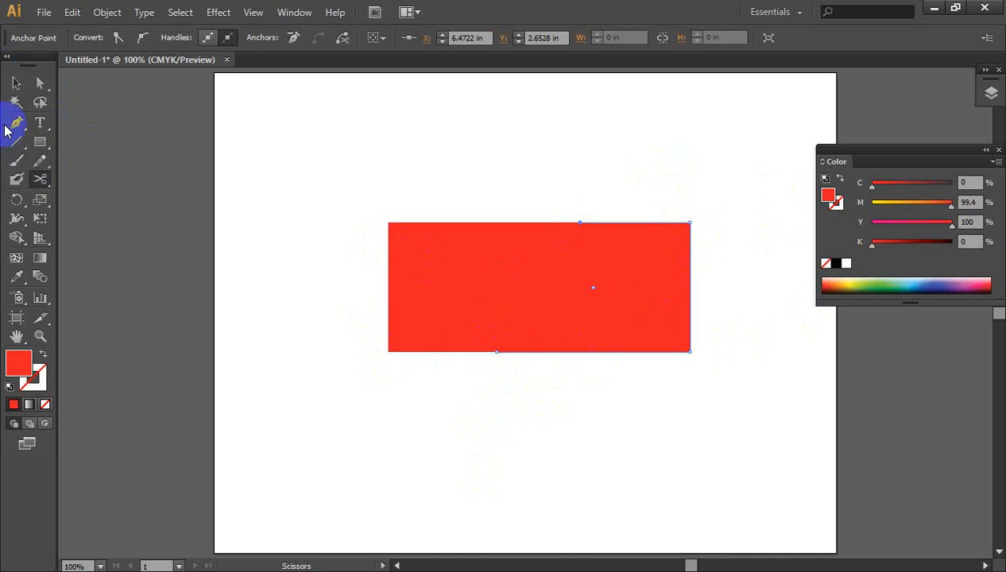
Step: Draw a freehand S-shaped curve with the Pencil tool from left of the red rectangle to below it
left_click(42, 180)
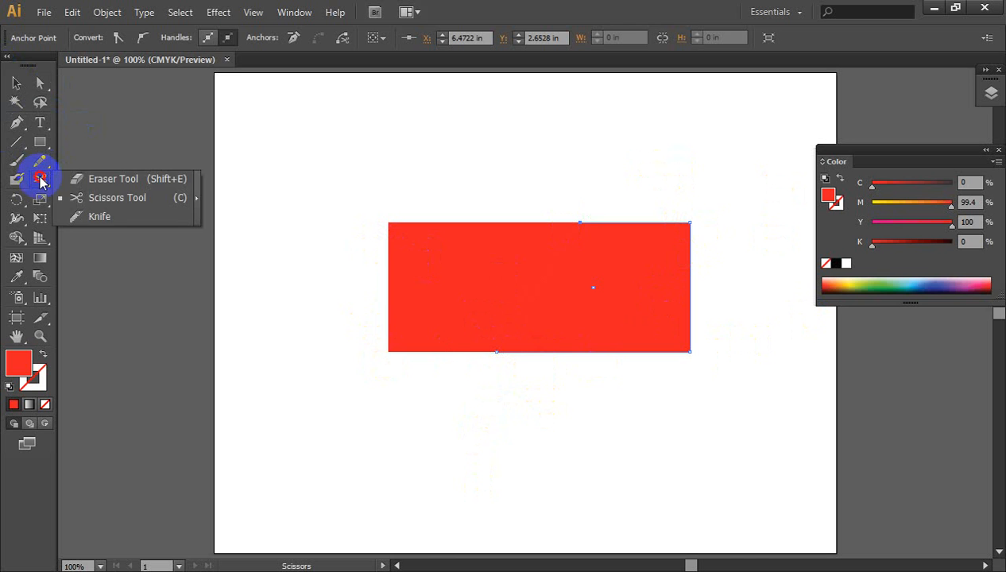
left_click(41, 161)
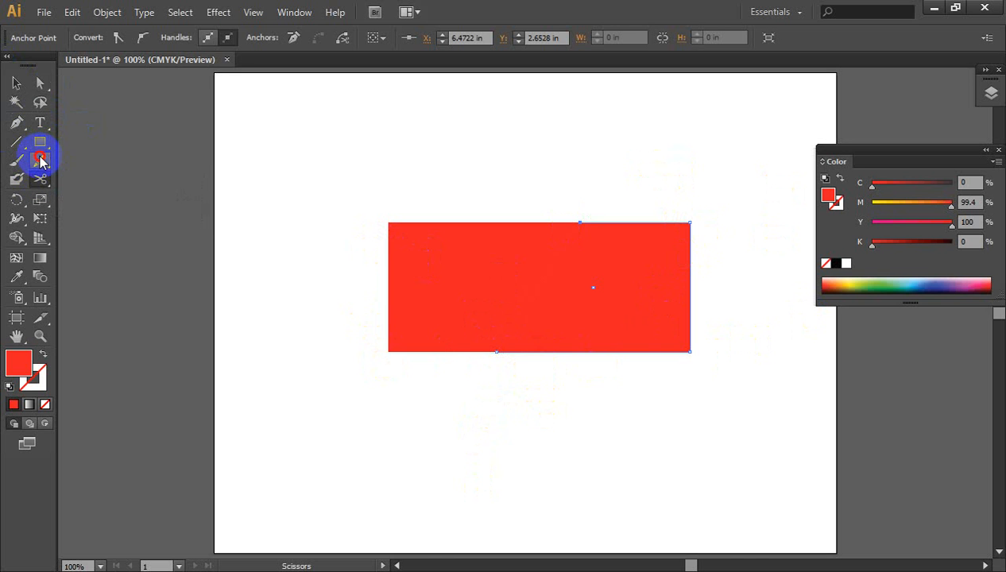
left_click(41, 162)
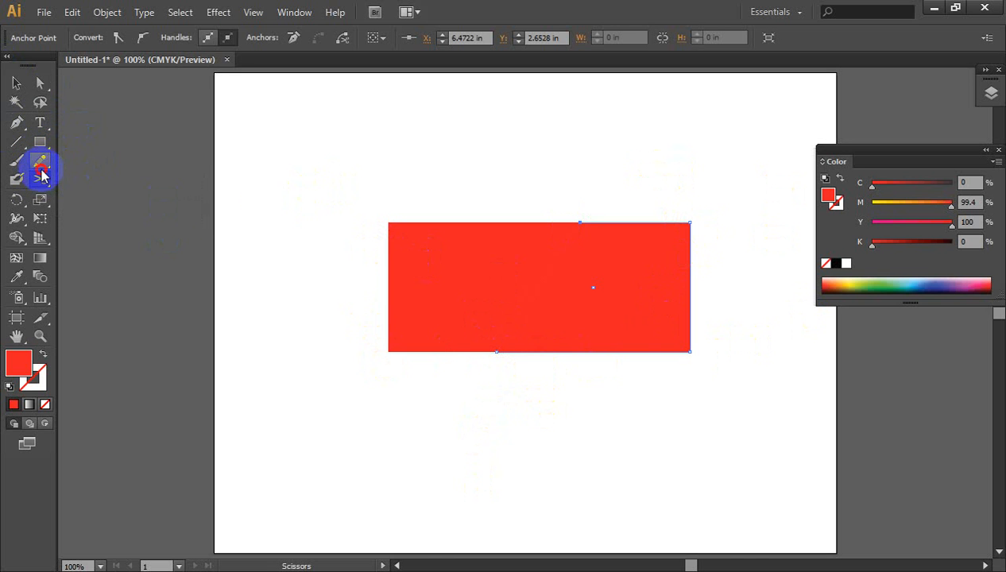
mouse_move(266, 191)
left_mouse_down()
mouse_move(300, 400)
mouse_move(429, 424)
left_mouse_up()
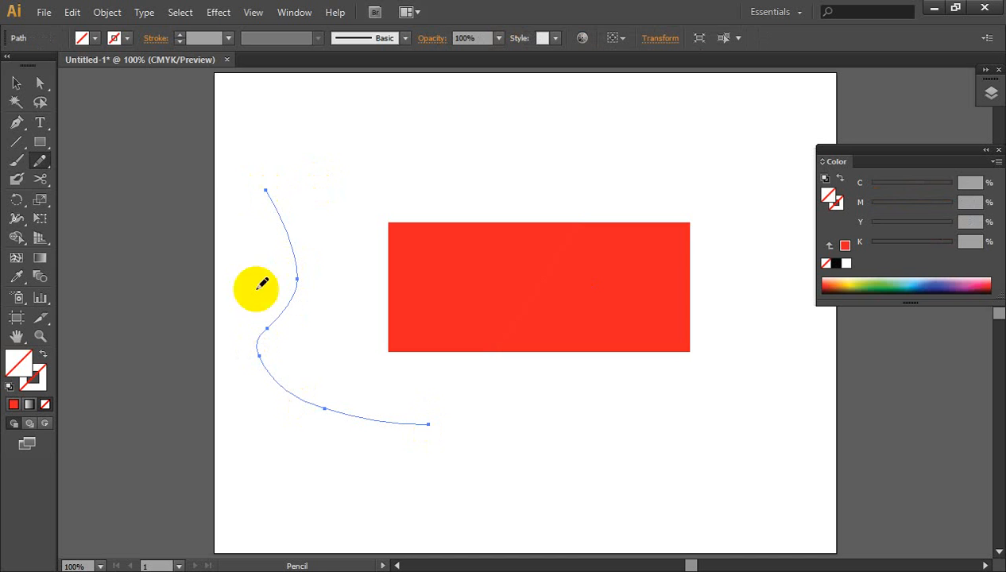
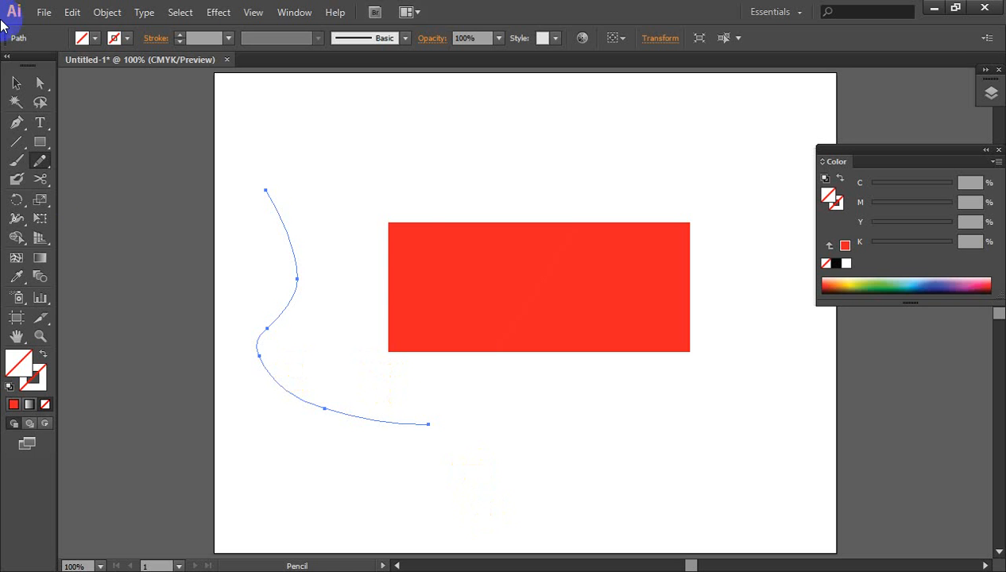
Step: Delete the Pencil curve together with both pieces of the Scissors-cut red rectangle
left_click(17, 83)
left_click_drag(333, 170, 620, 387)
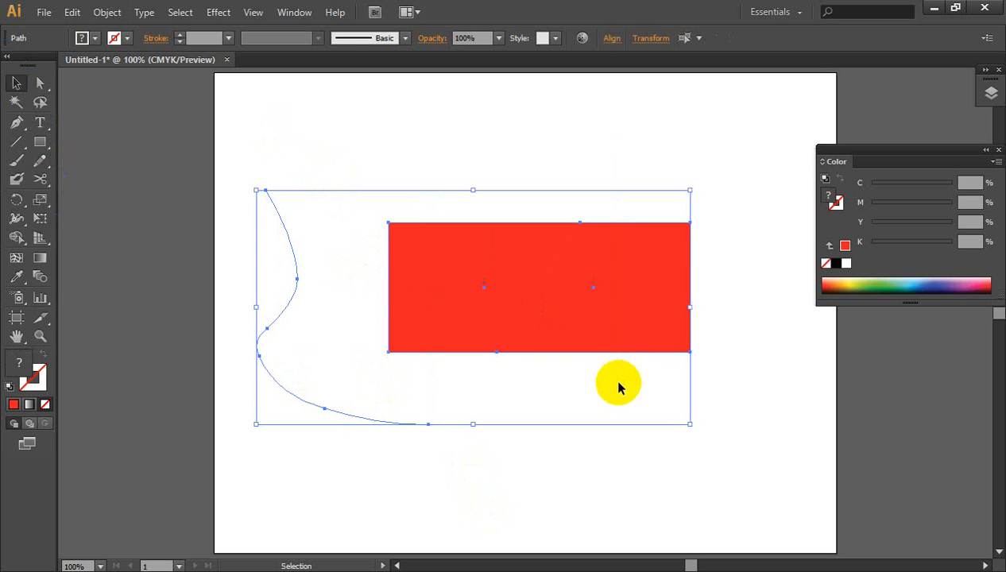
key("Delete")
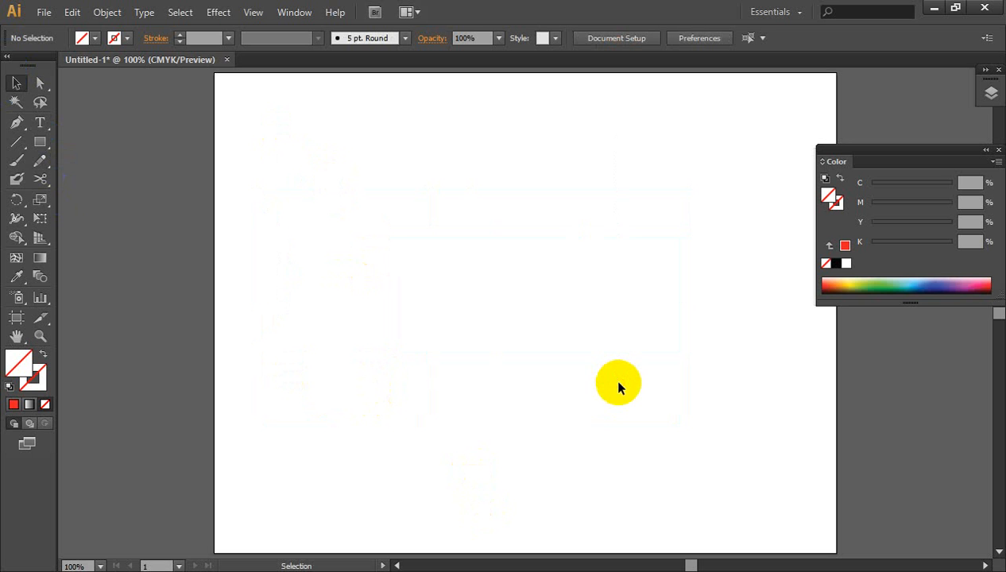
Step: Draw a large rectangle slightly right of the artboard's centre and fill it with solid red
left_click(41, 179)
left_click(49, 145)
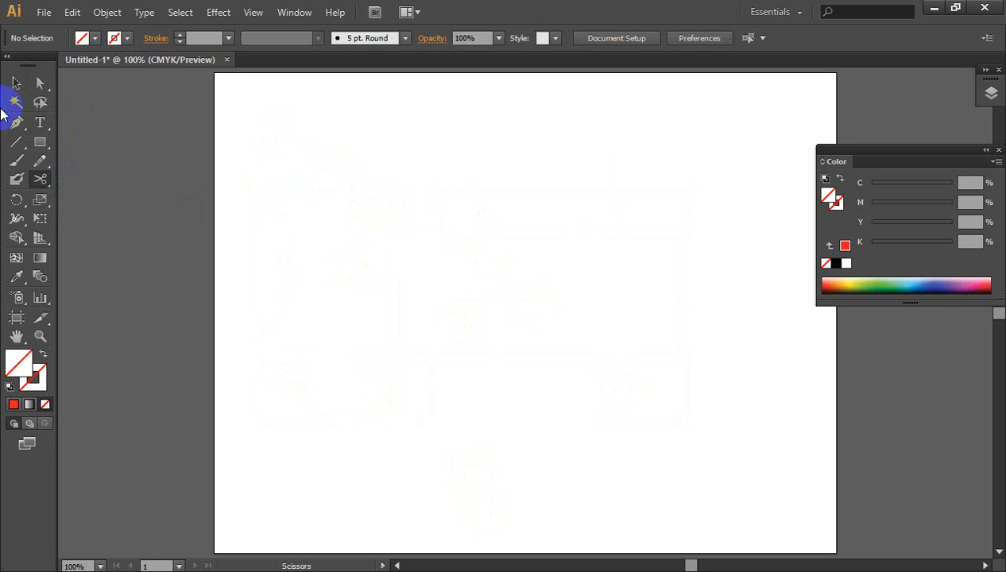
left_click(40, 143)
mouse_move(393, 197)
left_mouse_down()
mouse_move(490, 285)
mouse_move(736, 413)
left_mouse_up()
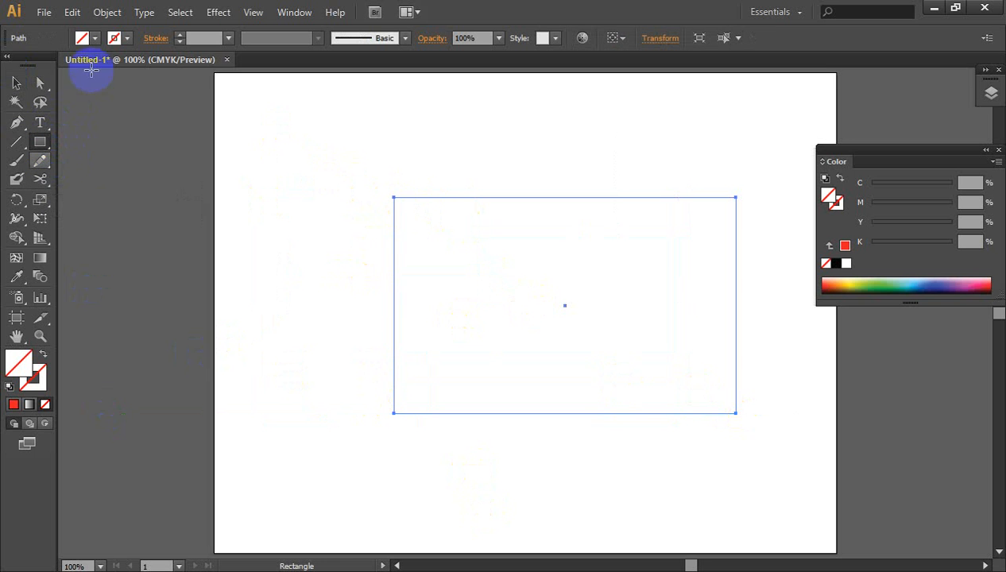
left_click(19, 363)
left_click(14, 405)
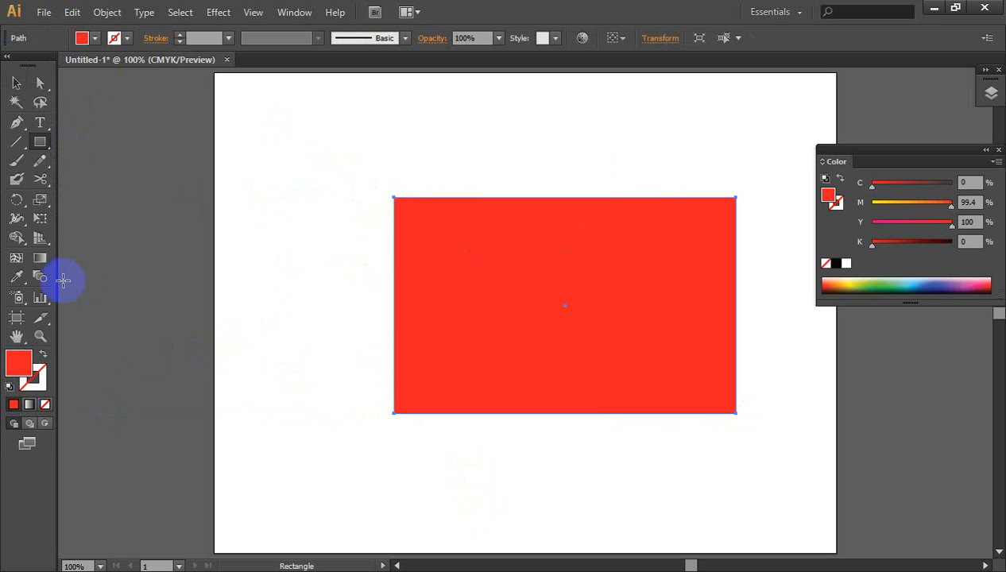
Step: Move the red rectangle up and to the left on the artboard
left_click(42, 180)
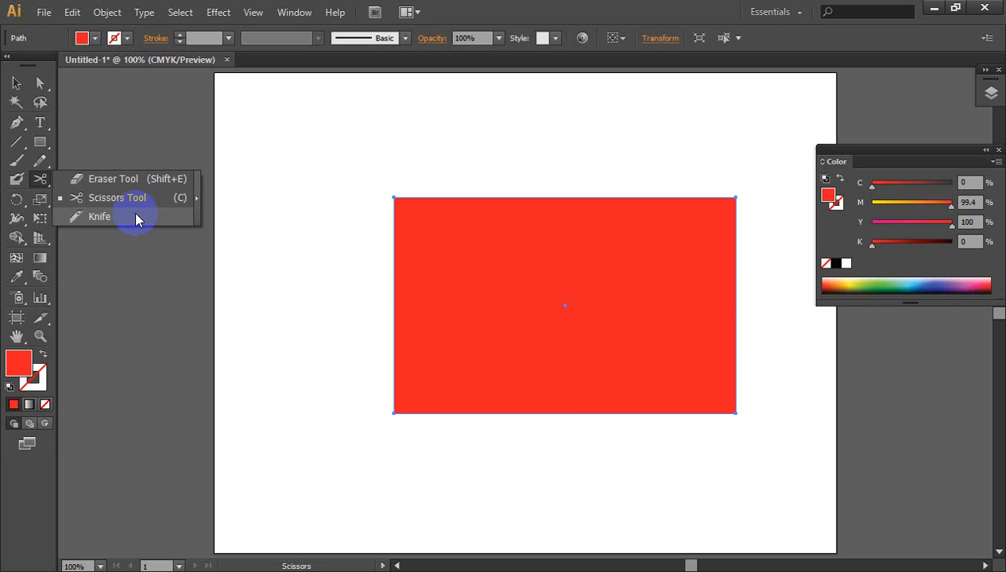
left_click(135, 217)
left_click(16, 84)
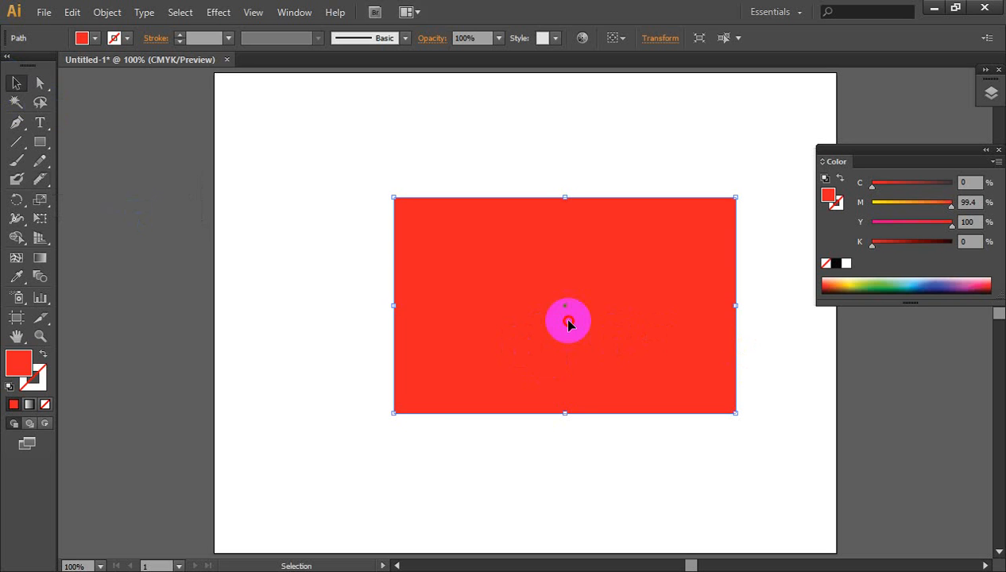
left_click_drag(568, 321, 483, 297)
Step: Slice the red rectangle with five freehand diagonal Knife cuts across its corners and middle
left_click_drag(43, 182, 102, 222)
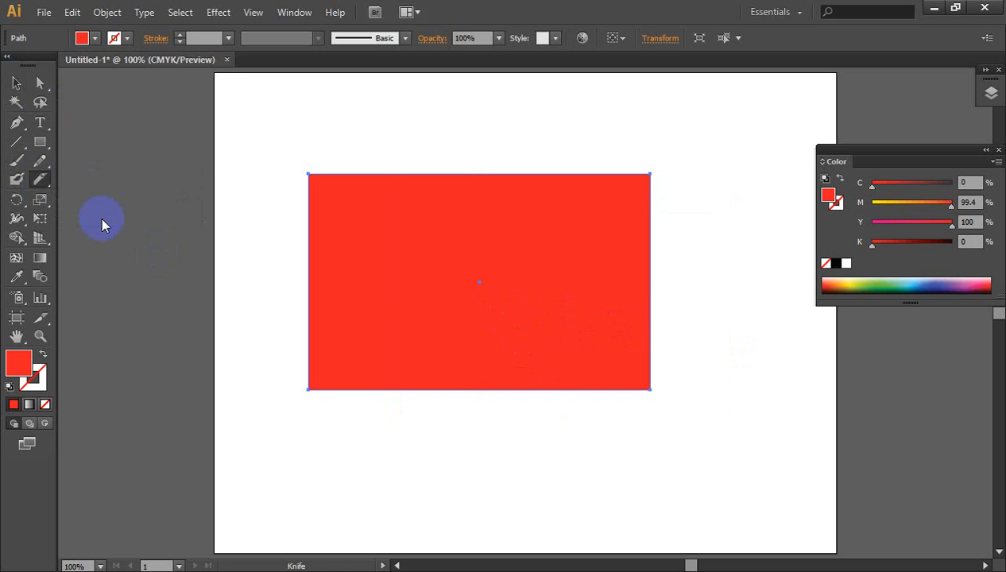
left_click_drag(547, 246, 560, 293)
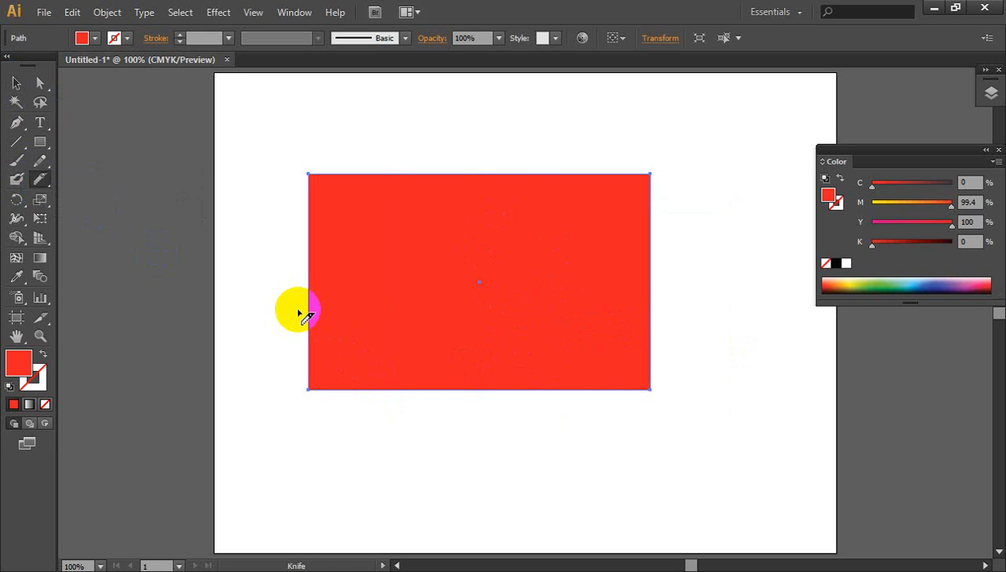
mouse_move(298, 310)
left_mouse_down()
mouse_move(543, 155)
mouse_move(581, 107)
left_mouse_up()
left_click_drag(379, 421, 788, 232)
left_click_drag(492, 438, 748, 287)
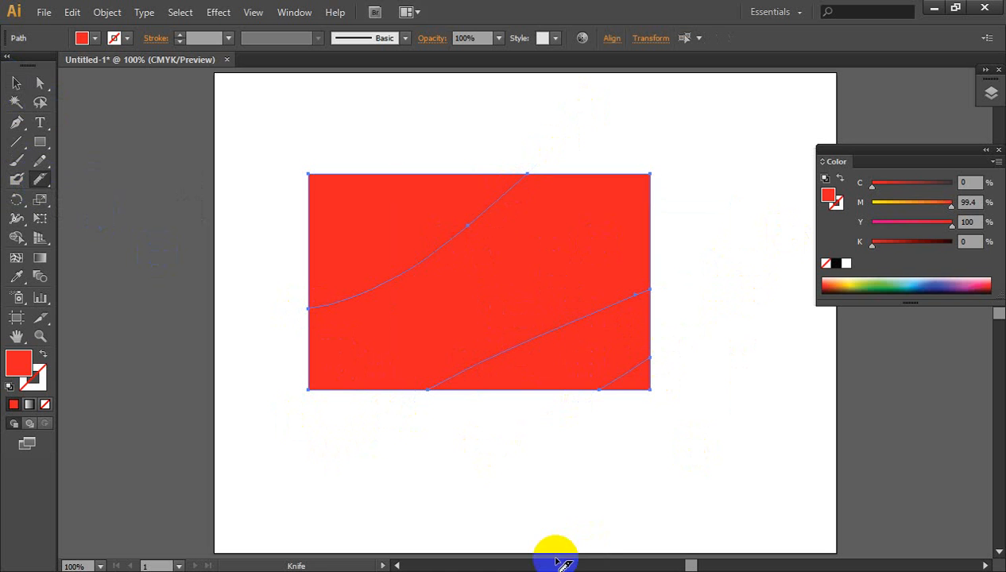
mouse_move(647, 371)
left_mouse_down()
mouse_move(653, 381)
mouse_move(670, 374)
left_mouse_up()
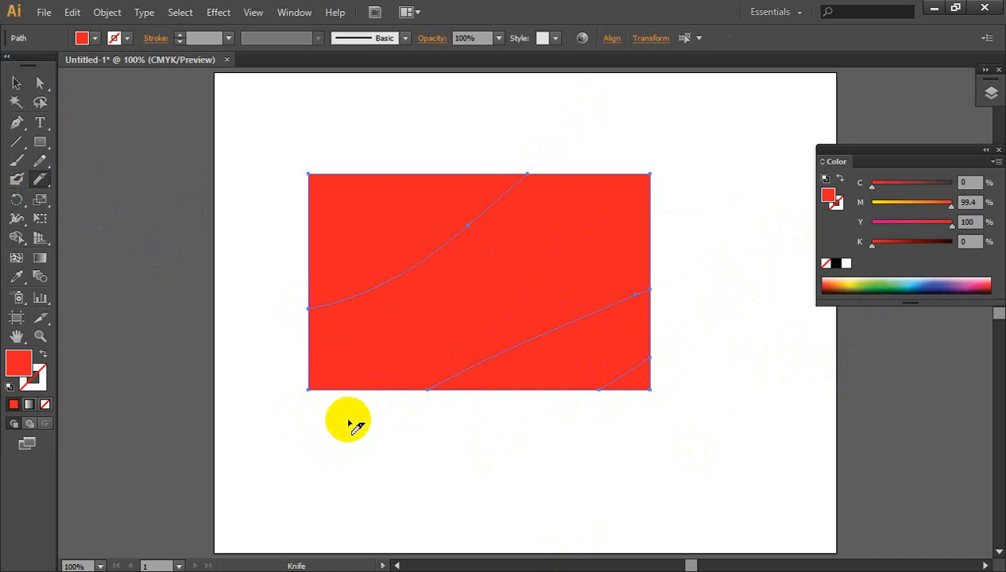
mouse_move(337, 462)
left_mouse_down()
mouse_move(411, 328)
mouse_move(680, 332)
mouse_move(425, 562)
mouse_move(310, 319)
mouse_move(337, 313)
mouse_move(389, 354)
left_mouse_up()
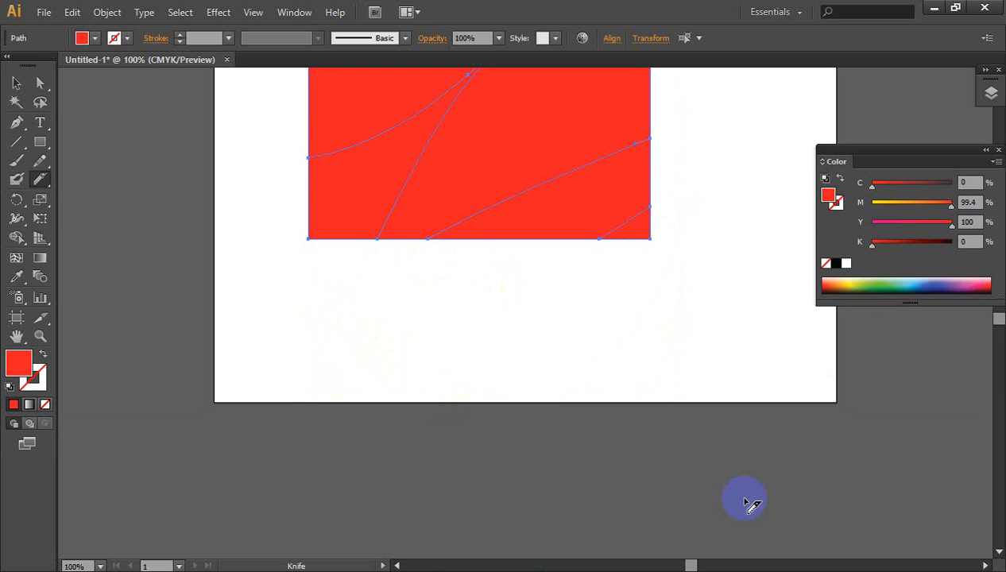
scroll(745, 501, "up", 4)
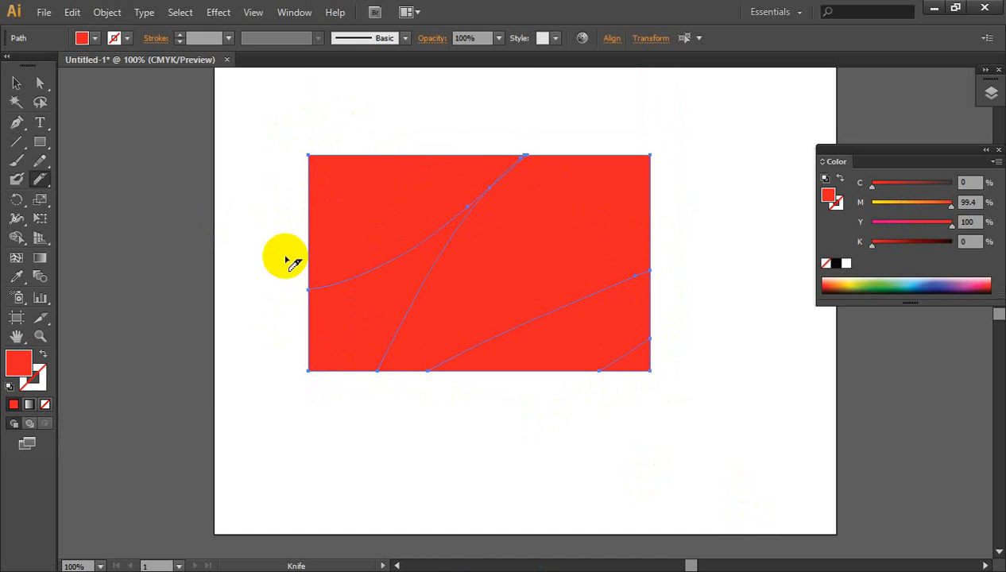
left_click_drag(285, 255, 509, 85)
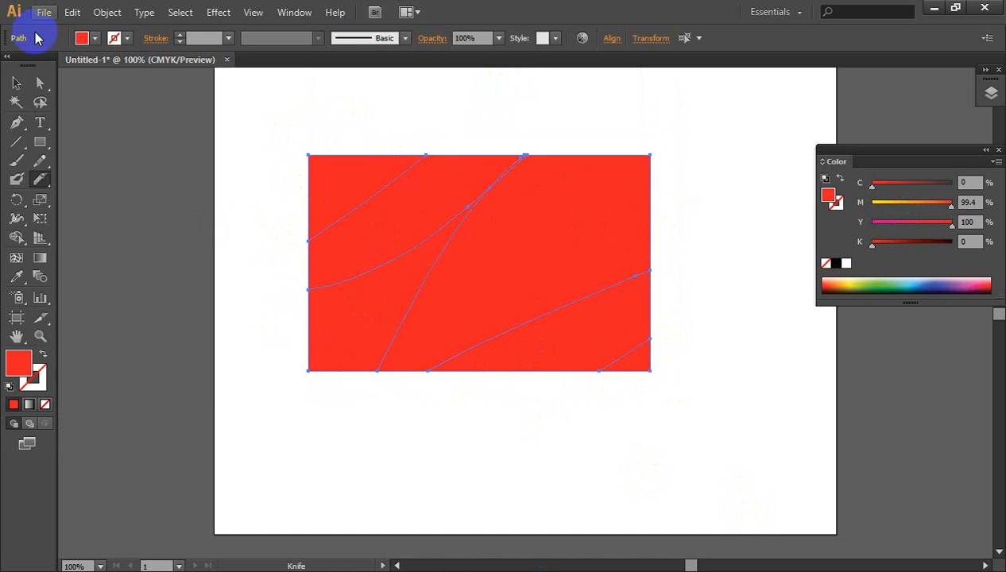
Step: Spread the Knife-cut pieces apart, moving the upper, right, lower-left and lower-right pieces outward from the rectangle's centre
left_click(16, 82)
left_click(367, 460)
left_click_drag(351, 184, 314, 135)
left_click_drag(404, 193, 458, 101)
left_click_drag(611, 262, 700, 186)
left_click_drag(315, 348, 223, 415)
left_click_drag(525, 364, 622, 465)
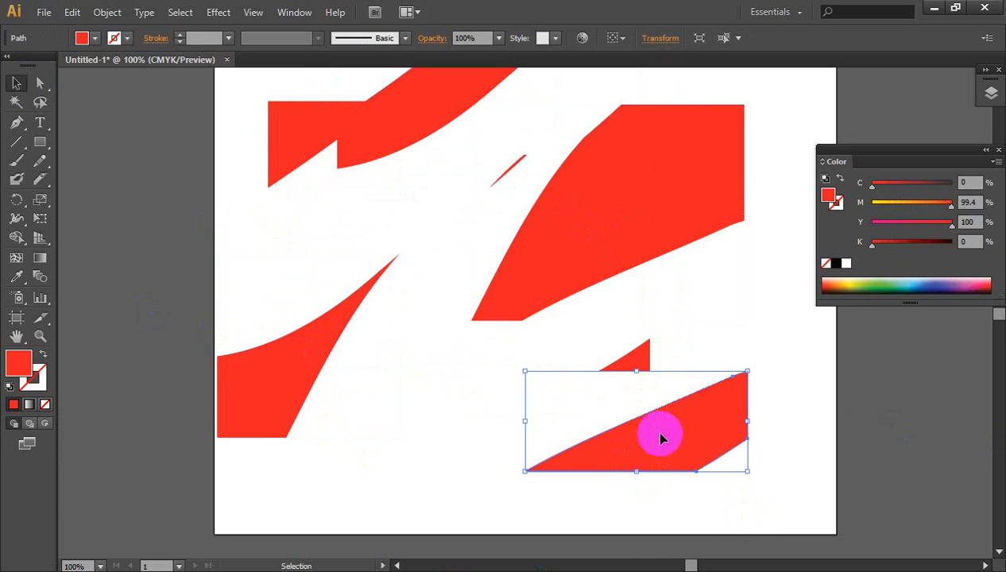
Step: Delete all the Knife-cut pieces and draw a smaller red rectangle in the artboard's upper middle
scroll(659, 436, "up", 5)
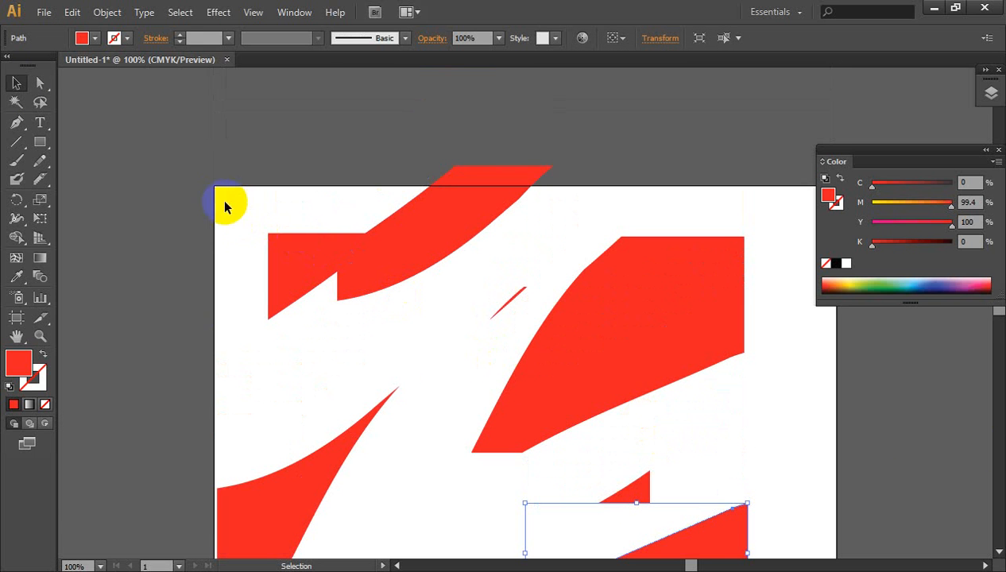
left_click_drag(225, 207, 742, 544)
key("Delete")
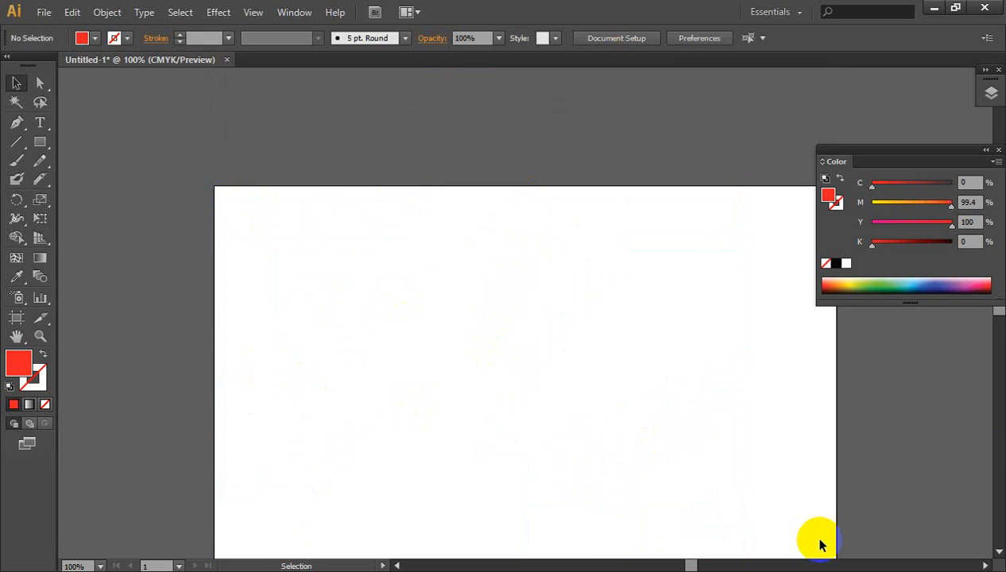
left_click(40, 141)
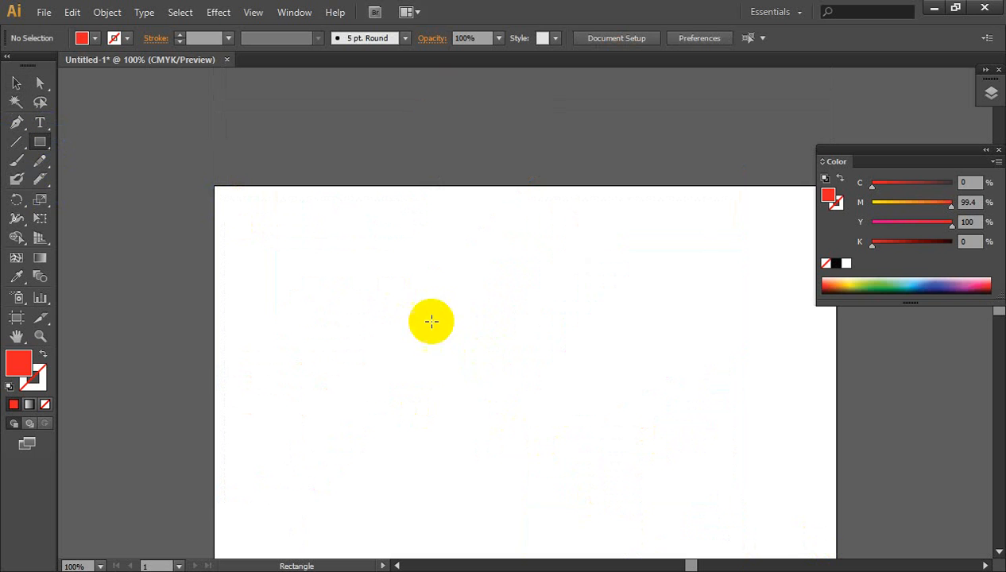
left_click_drag(372, 280, 525, 388)
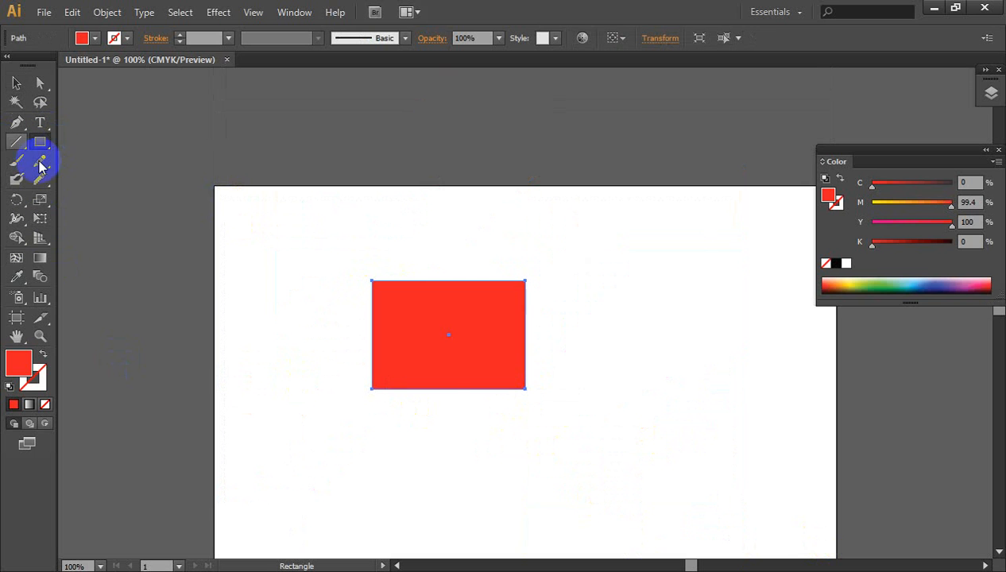
Step: Examine the alternative tools grouped with the Knife, Pen, Direct Selection and Rectangle tools
left_click(41, 179)
left_click_drag(395, 320, 444, 375)
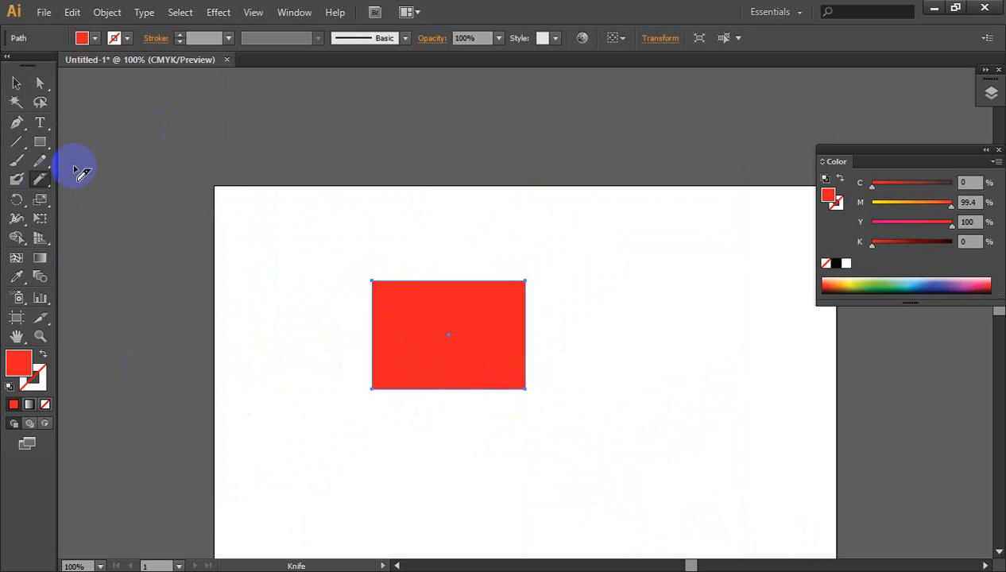
left_click_drag(36, 177, 109, 207)
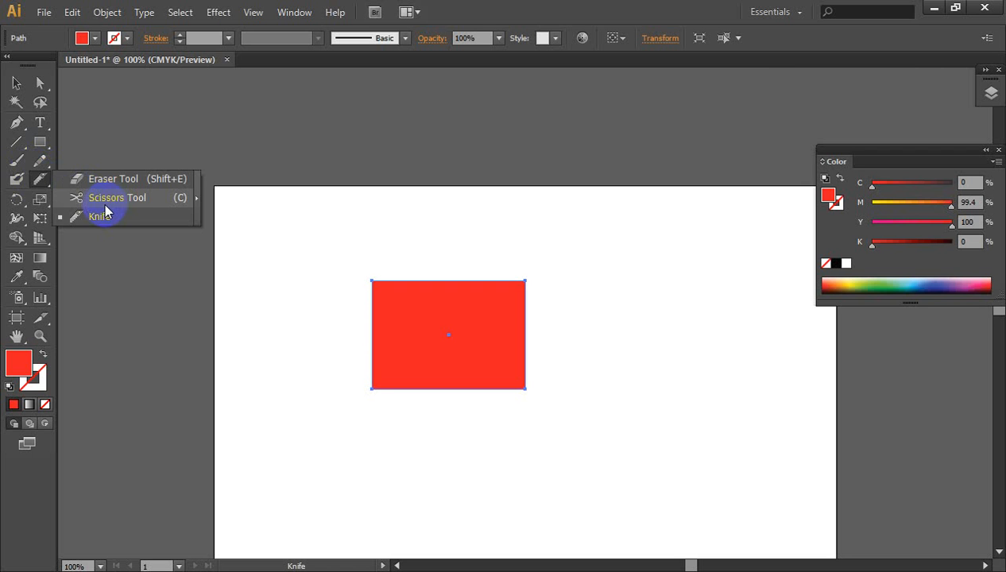
left_click_drag(105, 210, 546, 7)
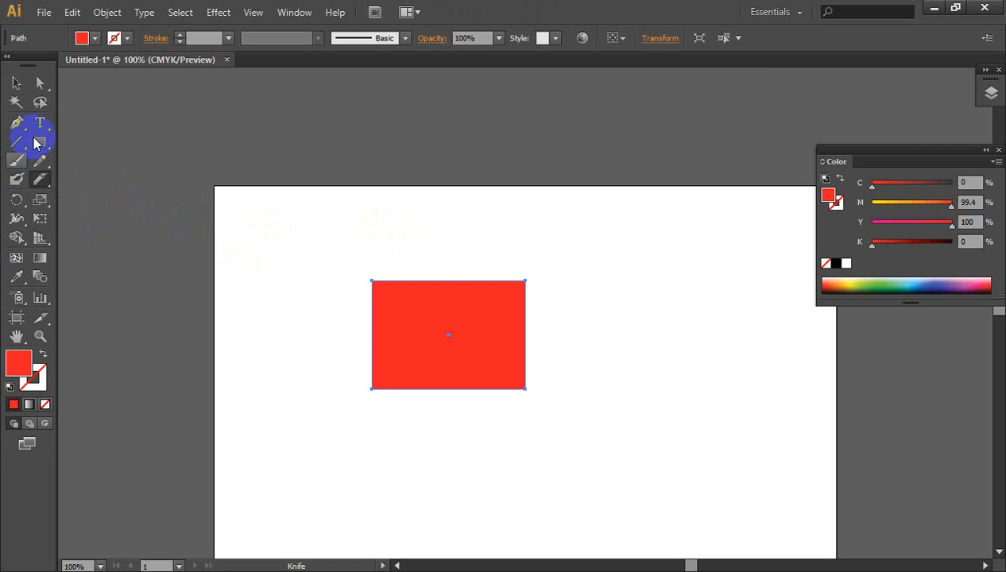
left_click_drag(19, 123, 20, 127)
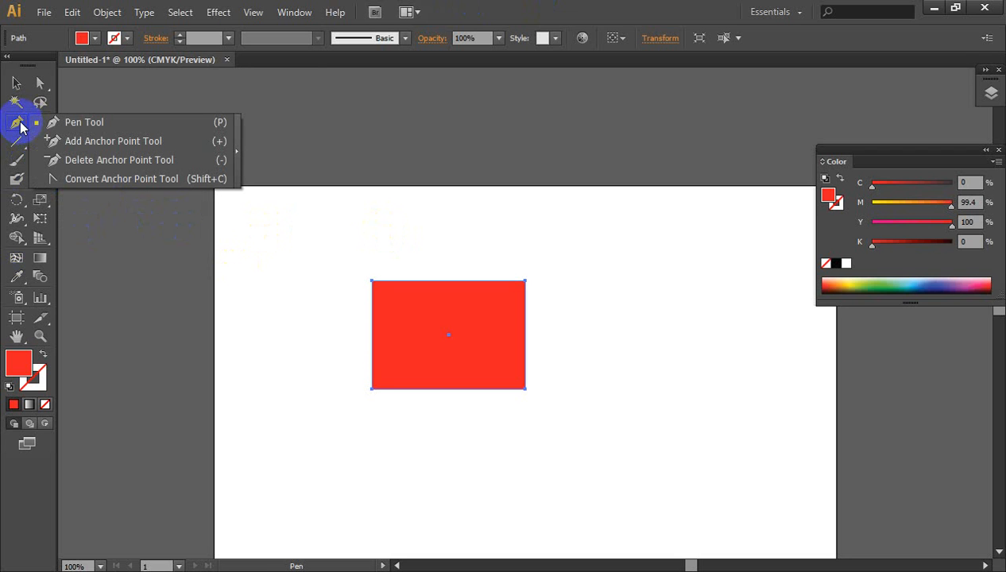
left_click_drag(21, 125, 2, 229)
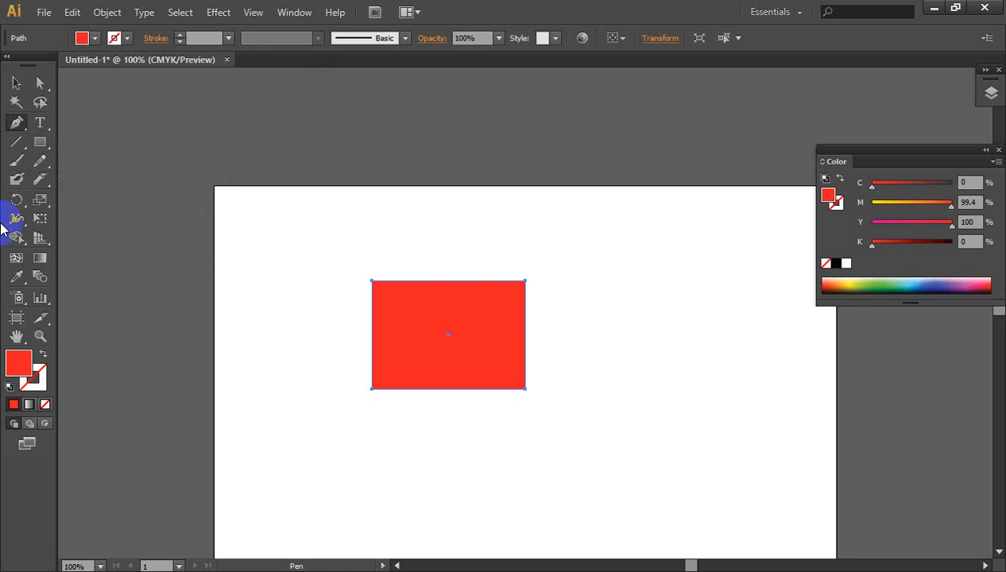
left_click(48, 86)
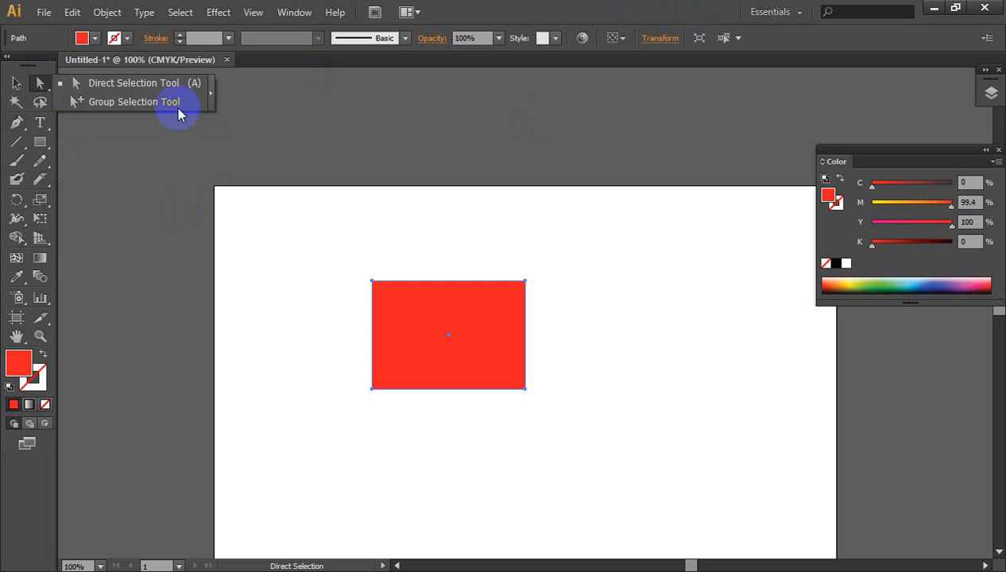
left_click(555, 7)
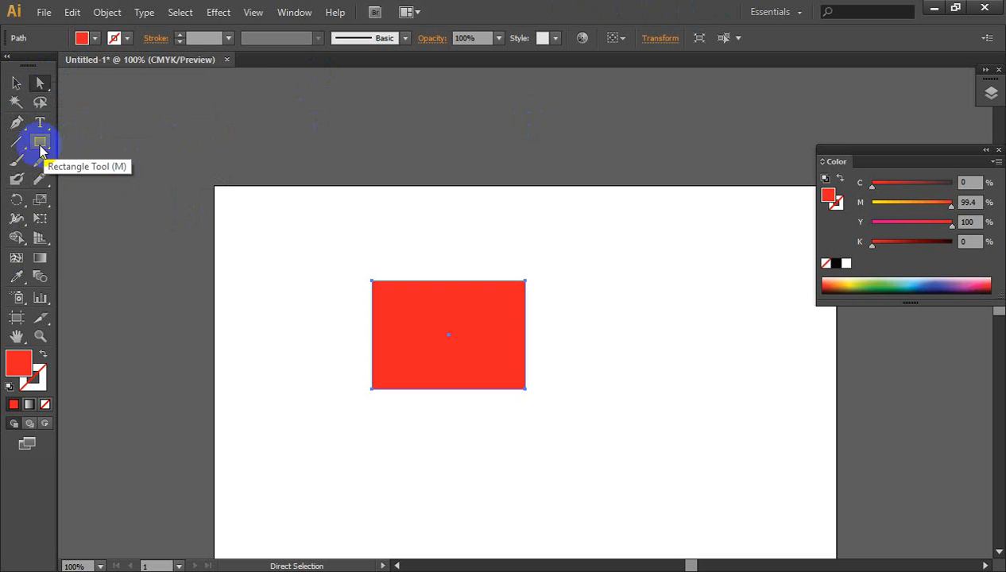
left_click(40, 141)
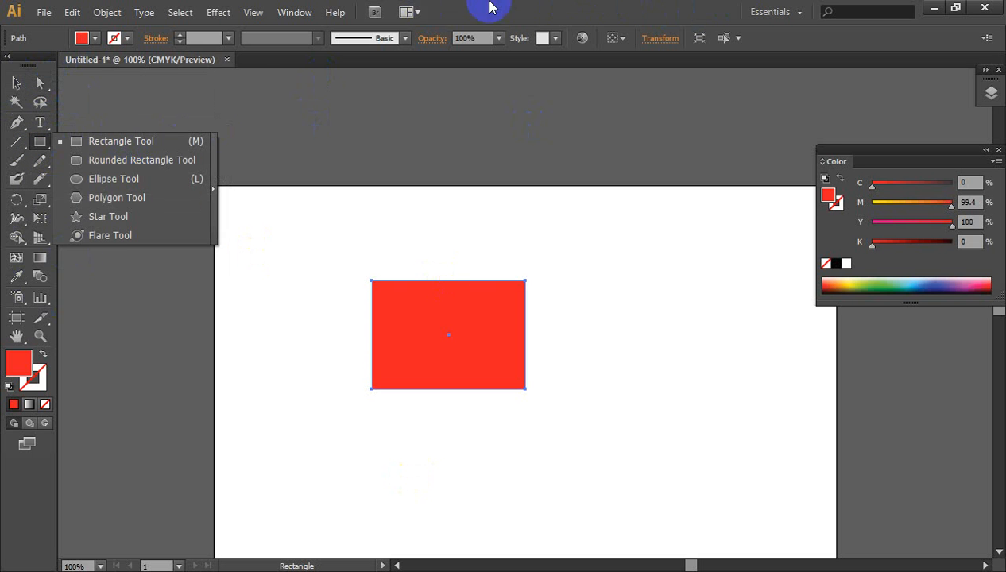
left_click(577, 7)
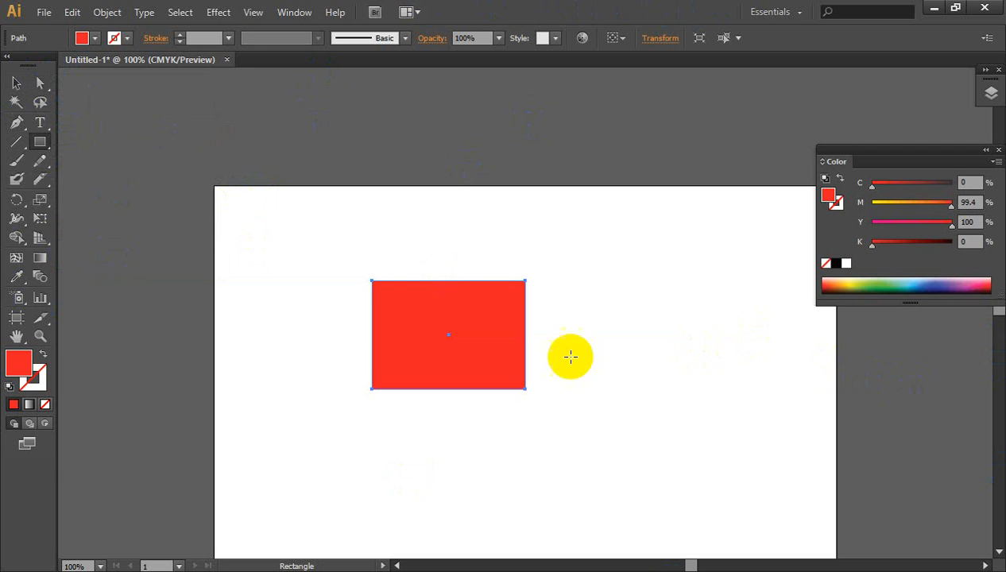
left_click(49, 144)
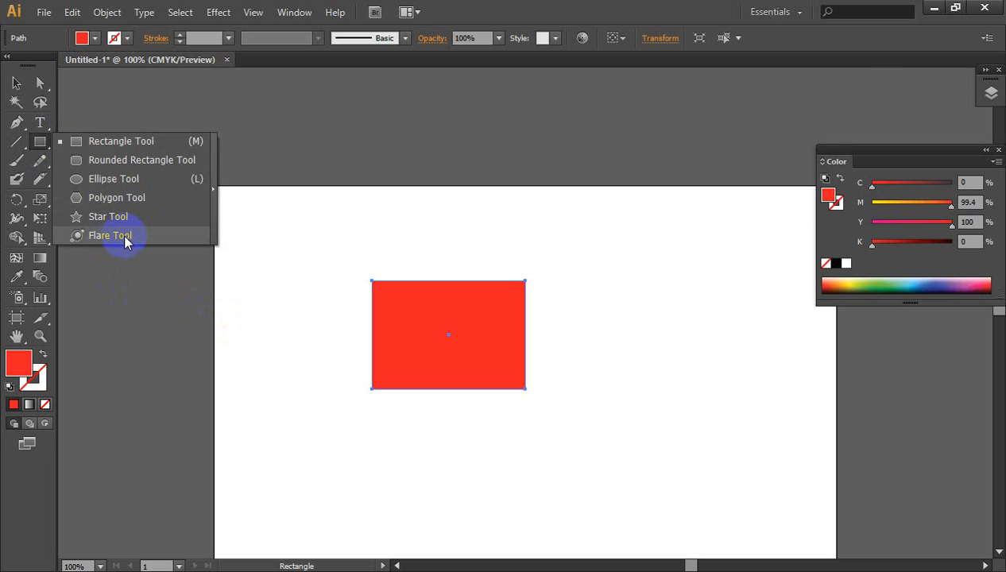
left_click(37, 137)
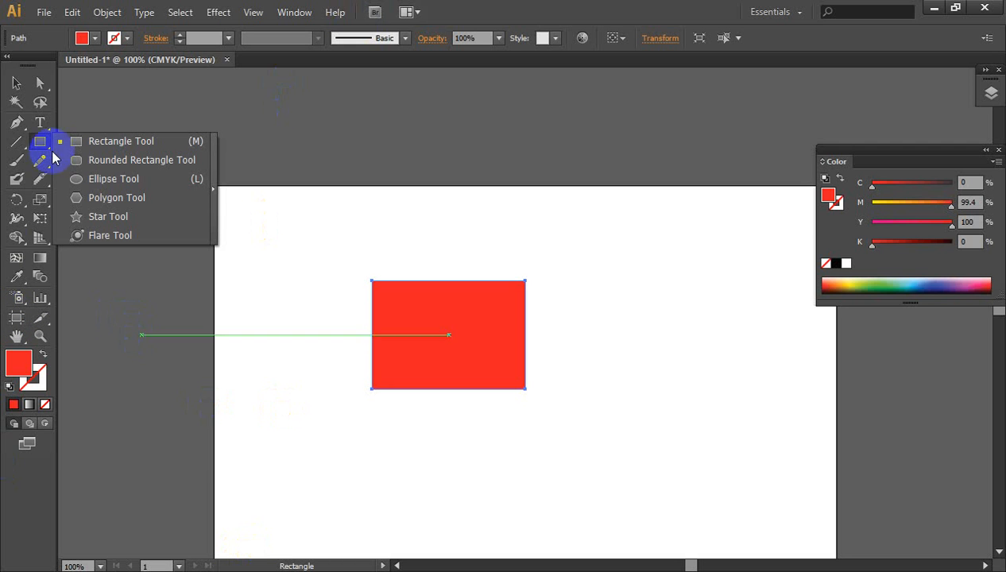
Step: Slice the red rectangle vertically through its middle with the Knife, and undo the cut
left_click(42, 181)
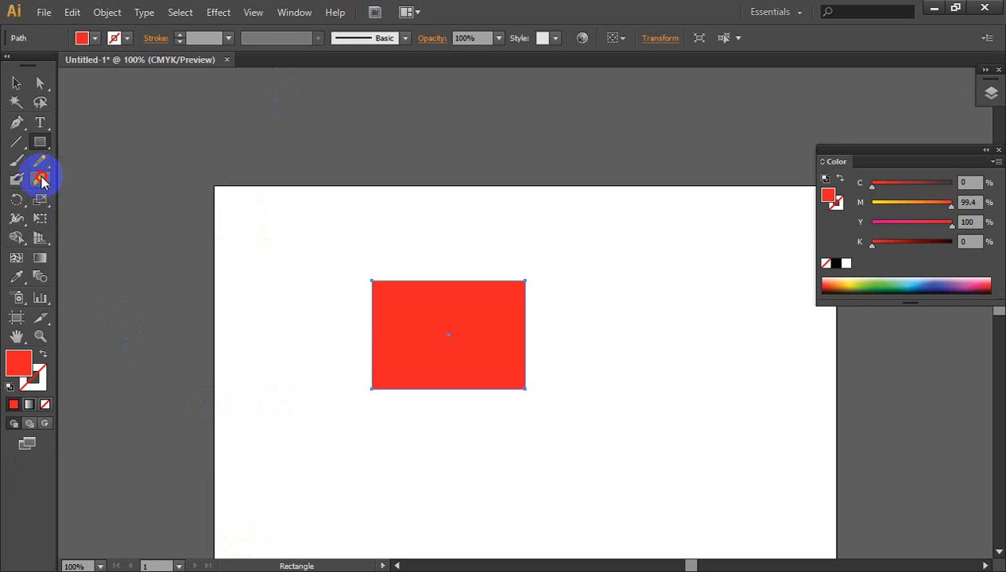
left_click(42, 181)
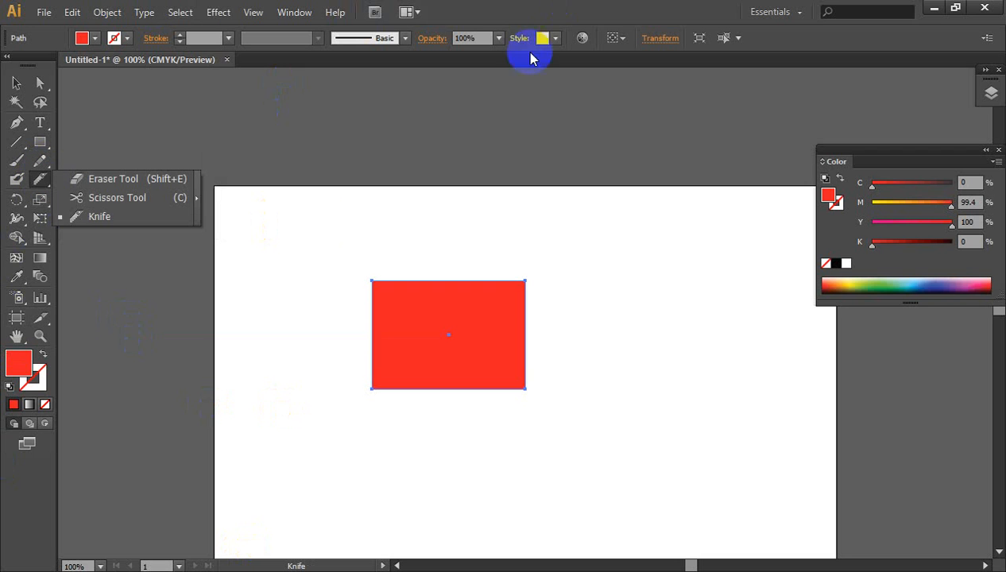
left_click(165, 217)
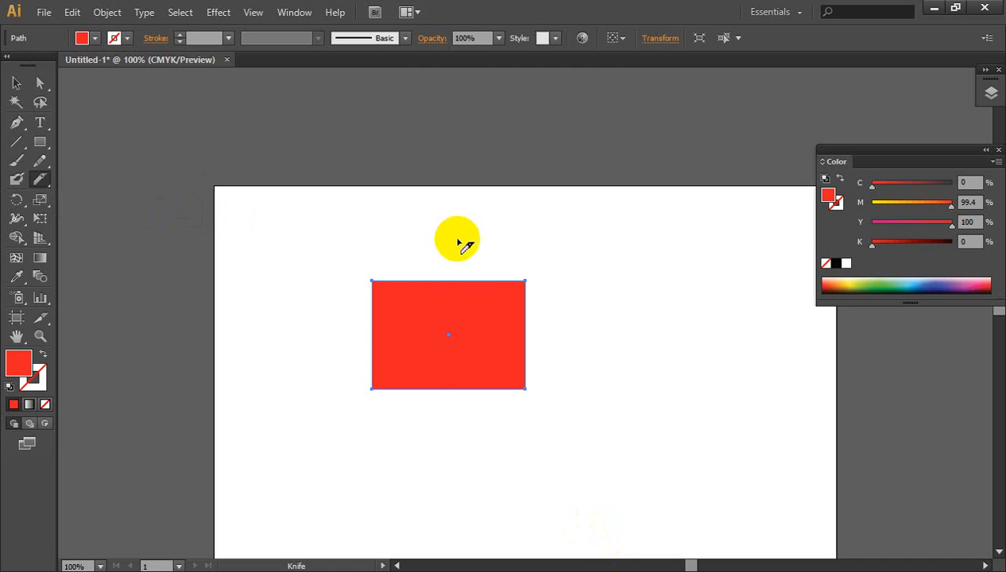
left_click_drag(450, 268, 442, 440)
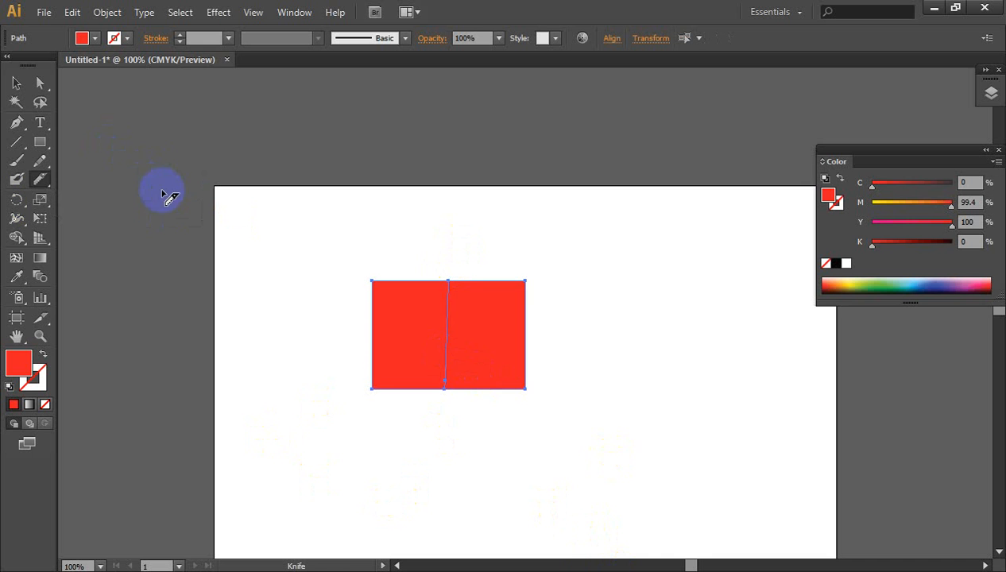
key("ctrl+z")
Step: Slice off the red rectangle's lower-right corner with the Knife and delete only the small cut piece
scroll(524, 409, "up", 4)
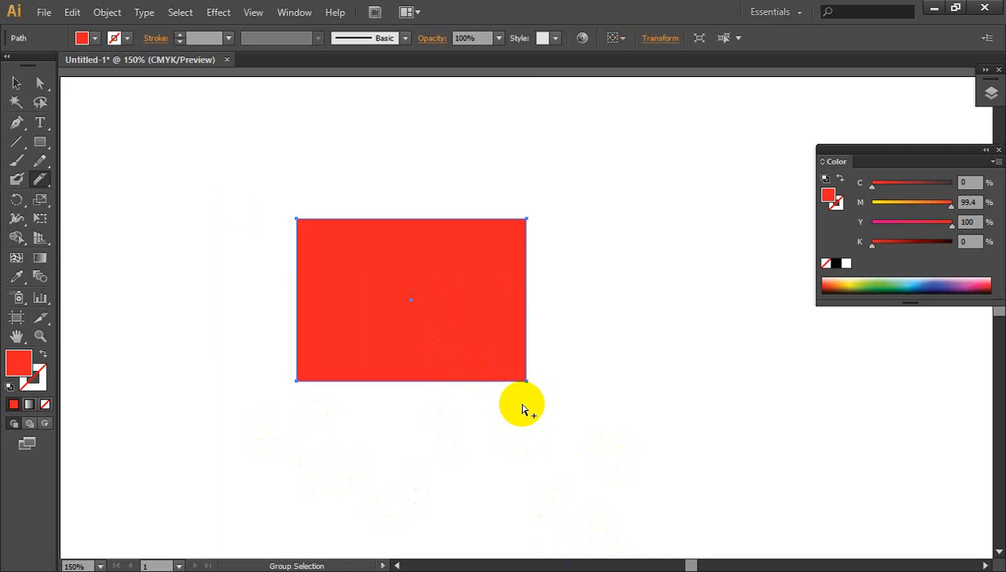
mouse_move(498, 369)
left_mouse_down()
mouse_move(690, 264)
mouse_move(604, 227)
left_mouse_up()
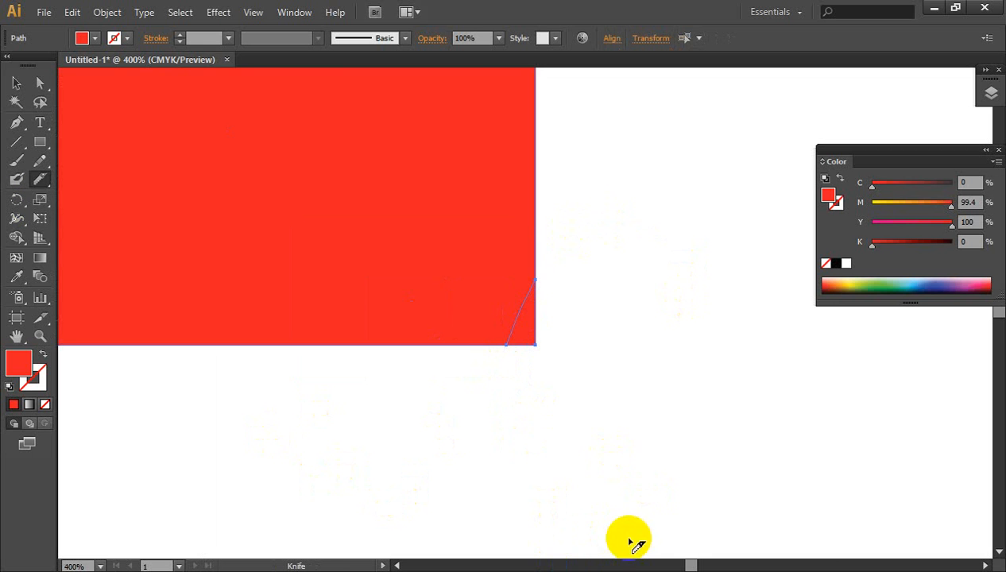
key("Delete")
key("ctrl+z")
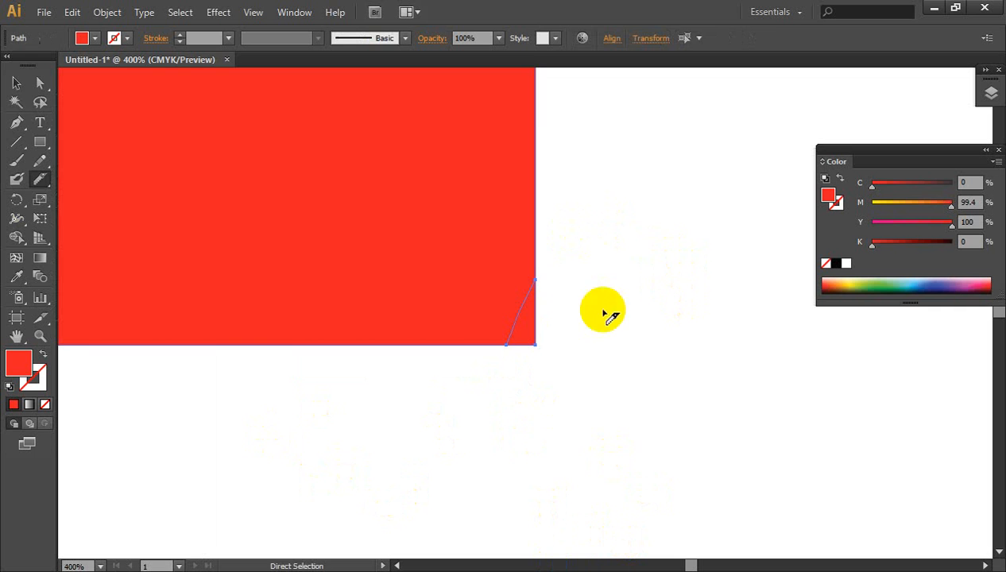
left_click(17, 83)
left_click(512, 383)
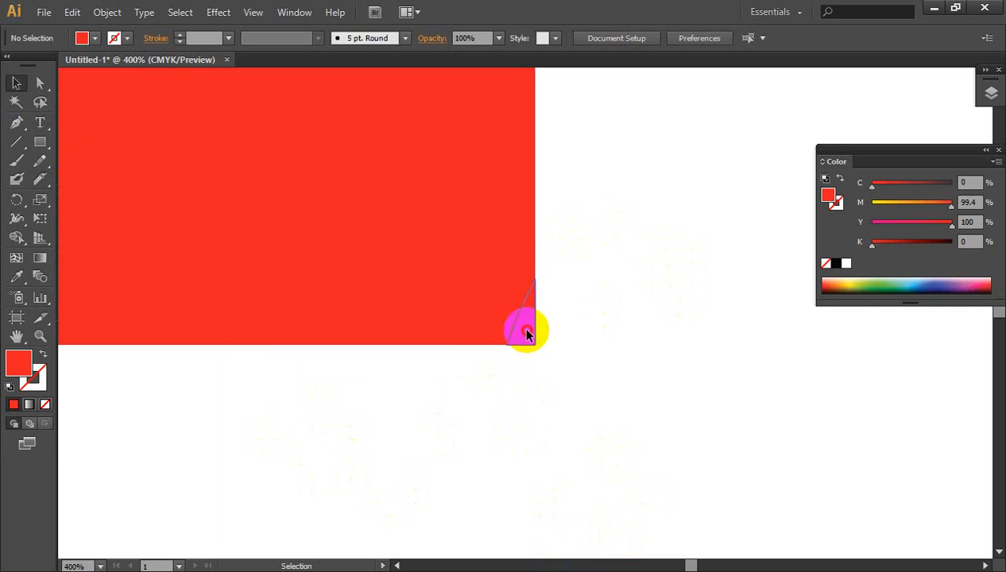
left_click_drag(526, 334, 585, 364)
key("Delete")
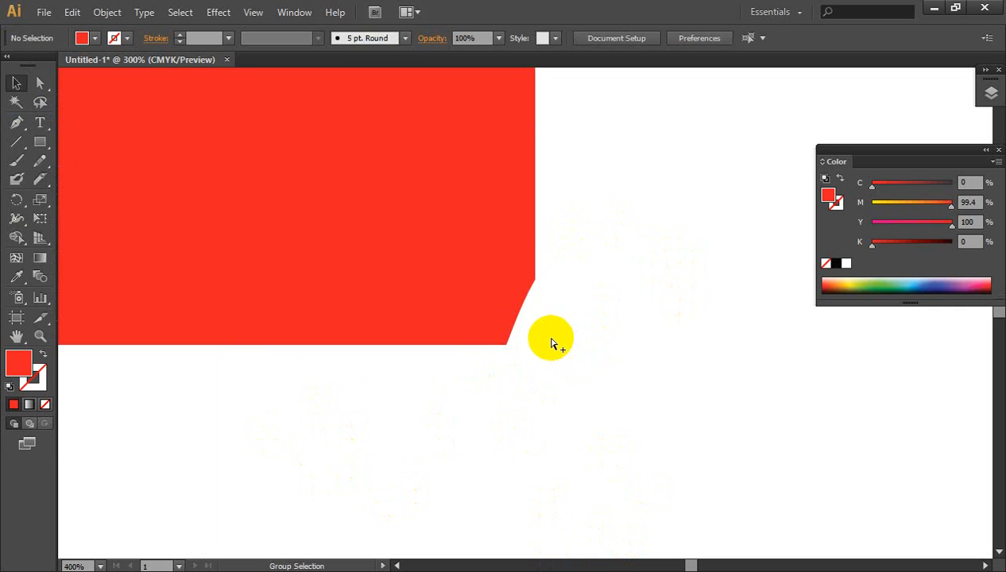
Step: Erase a wide, curved hole through the middle of the red rectangle with the Eraser, extending it towards the upper right
key("ctrl+minus")
key("ctrl+minus")
key("ctrl+minus")
key("ctrl+minus")
key("ctrl+minus")
key("ctrl+minus")
key("ctrl+minus")
scroll(534, 358, "up", 4)
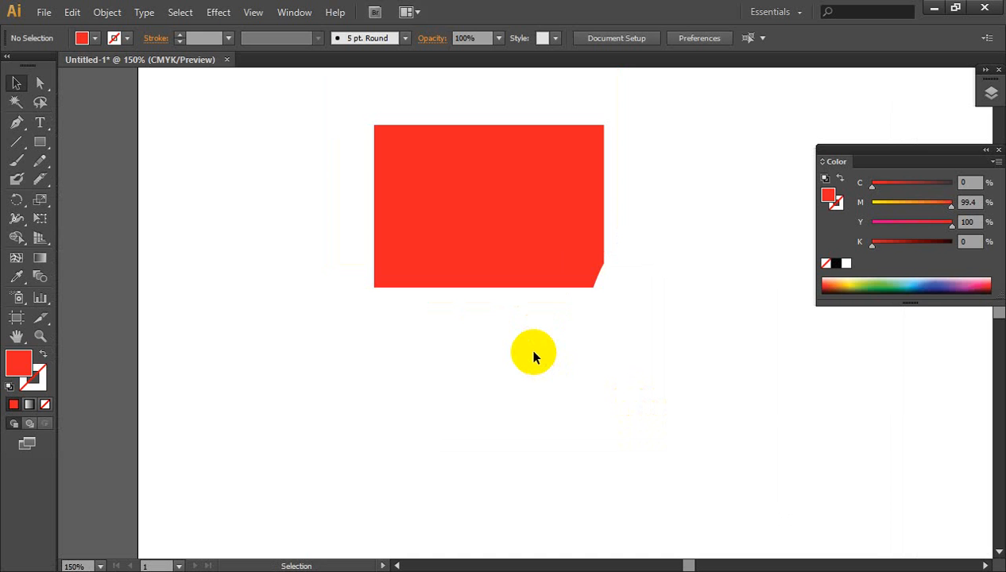
left_click(32, 182)
left_click_drag(30, 183, 118, 186)
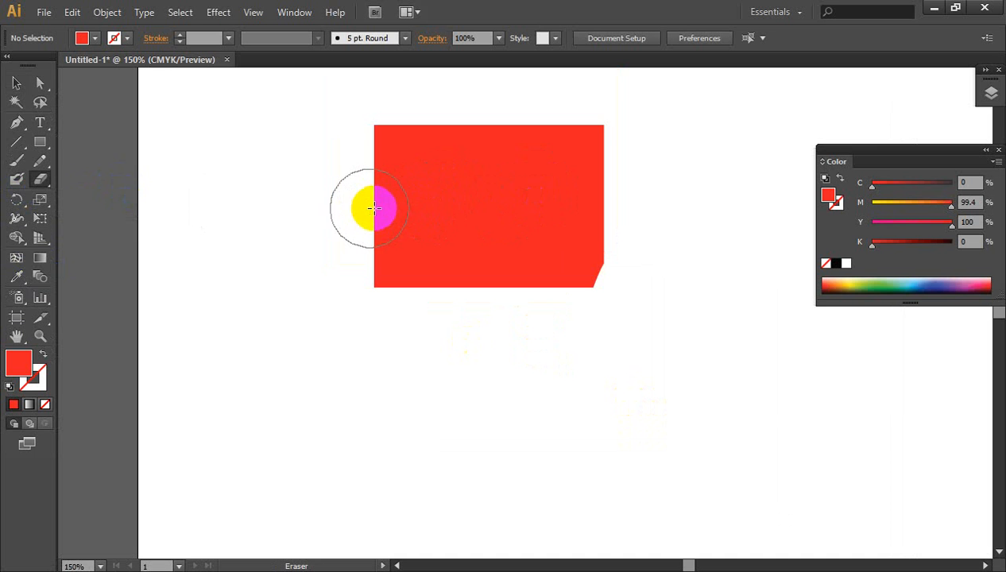
mouse_move(418, 203)
left_mouse_down()
mouse_move(526, 207)
mouse_move(392, 209)
mouse_move(532, 187)
mouse_move(404, 235)
mouse_move(502, 250)
left_mouse_up()
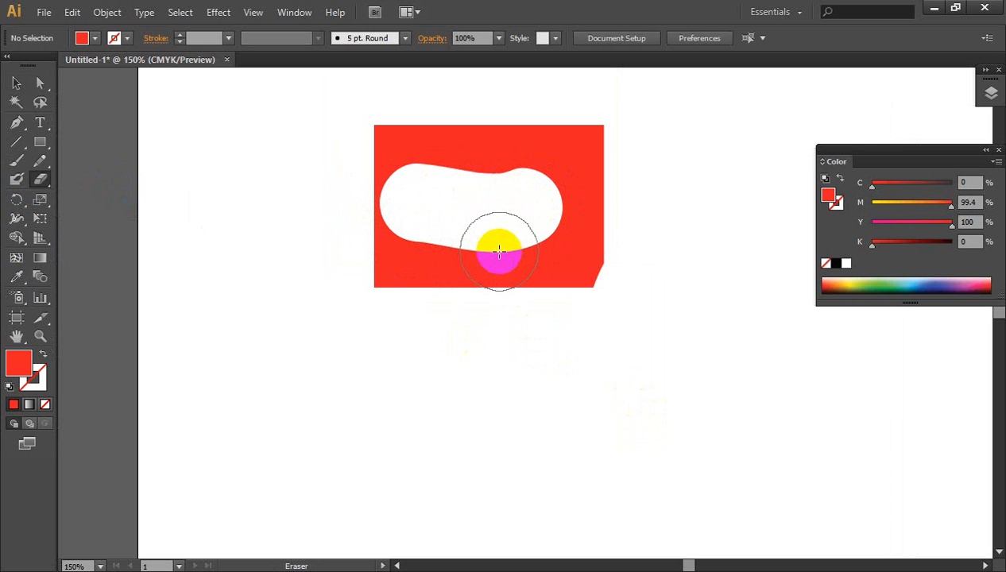
mouse_move(499, 252)
left_mouse_down()
mouse_move(477, 242)
mouse_move(601, 110)
mouse_move(546, 184)
left_mouse_up()
Step: Cut the red shape's outline with the Scissors at the middle of its lower edge and on its upper edge
mouse_move(40, 179)
left_mouse_down()
mouse_move(46, 199)
mouse_move(106, 202)
left_mouse_up()
left_click(493, 283)
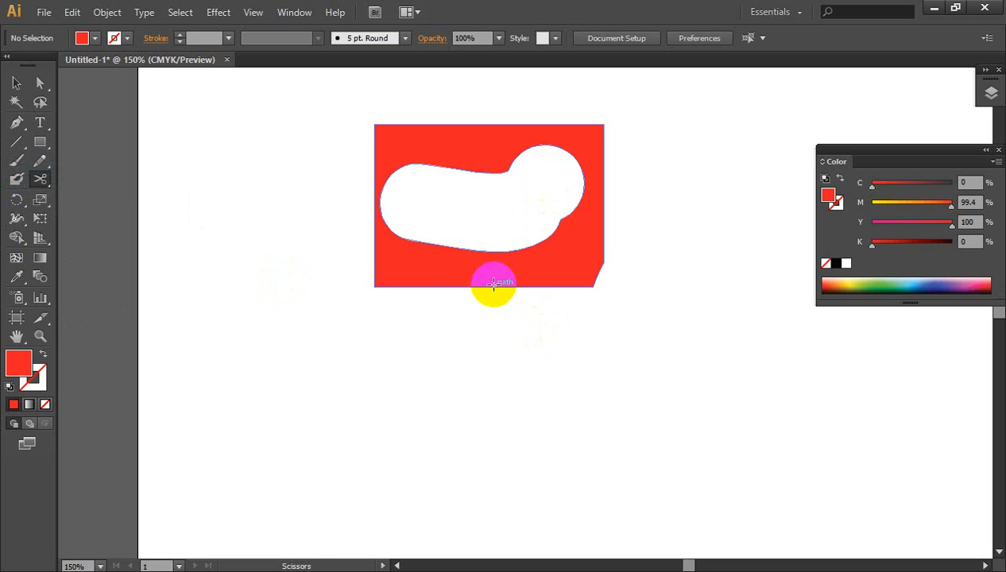
left_click(492, 287)
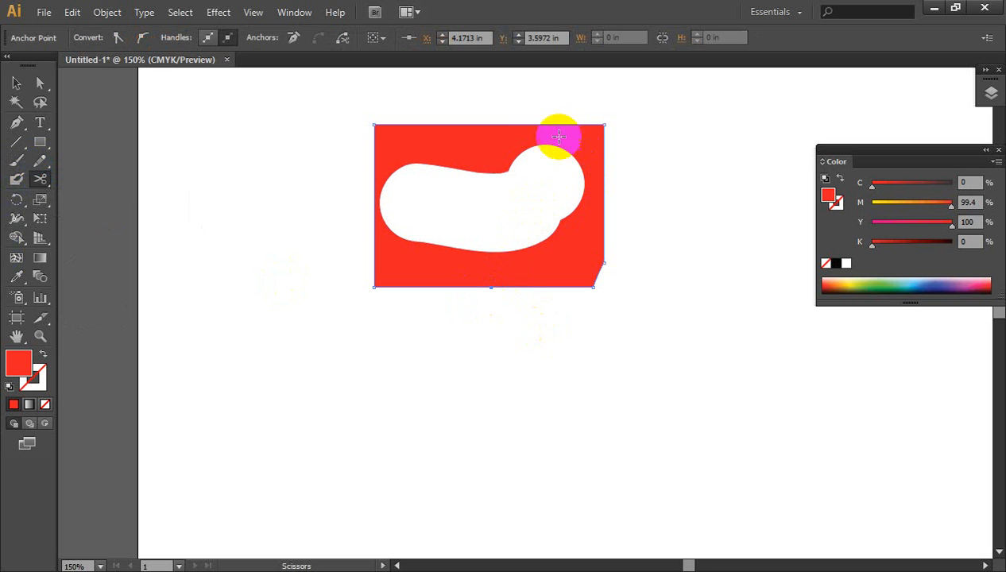
left_click(552, 127)
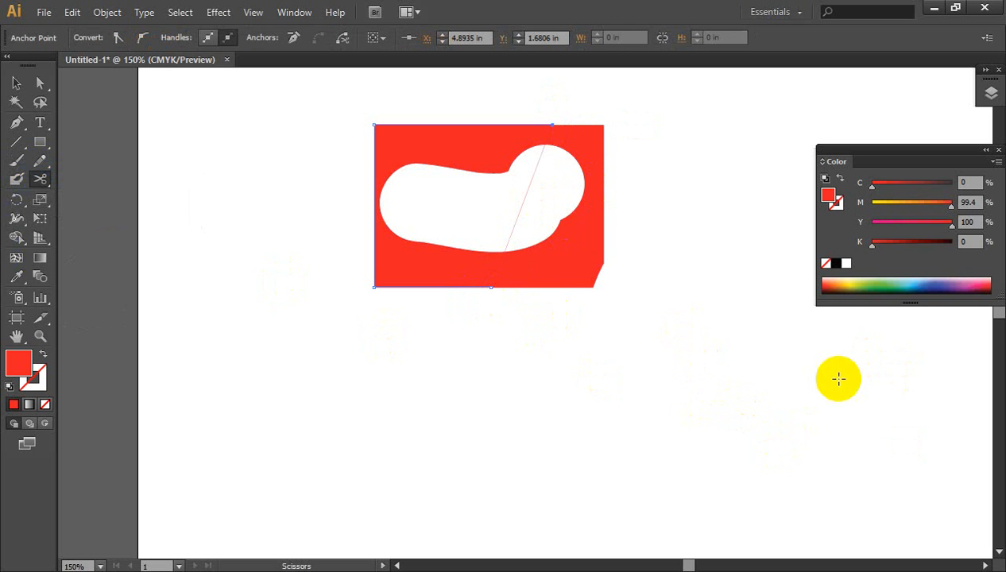
Step: Delete all the pieces of the cut red shape
left_click(17, 85)
left_click_drag(390, 347, 630, 155)
key("Delete")
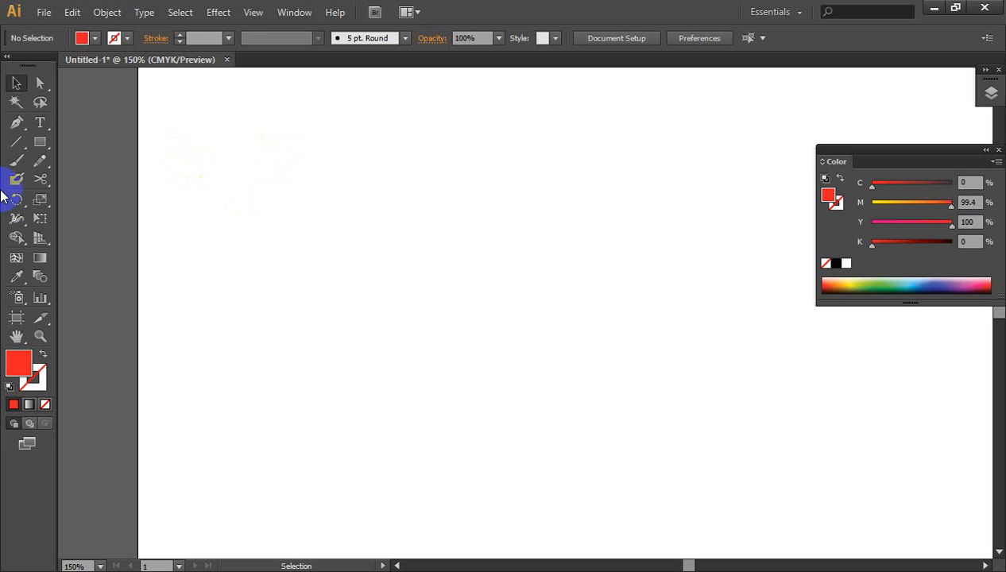
Step: Paint three freehand red scribbles across the artboard with the Paintbrush
left_click(26, 167)
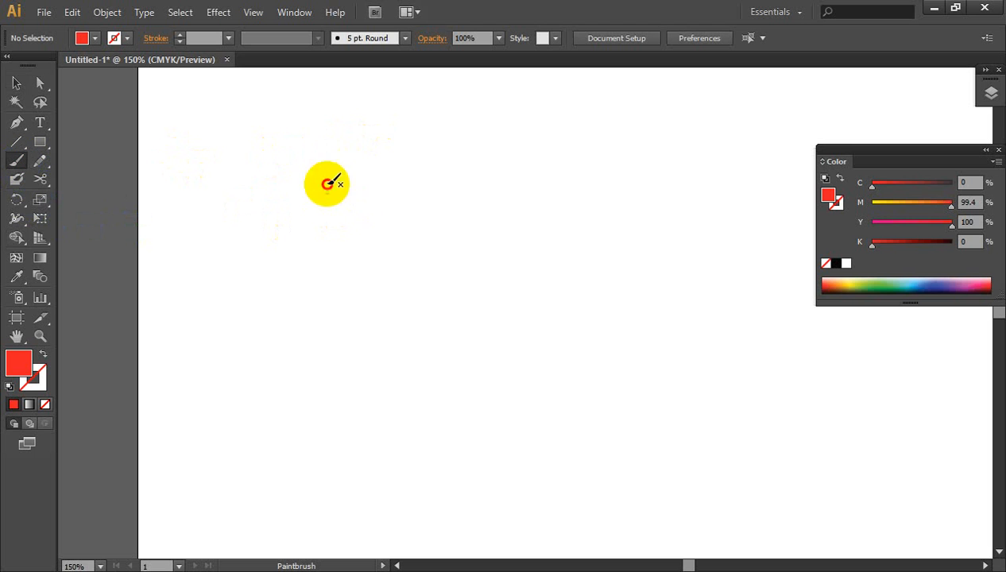
mouse_move(326, 183)
left_mouse_down()
mouse_move(456, 194)
mouse_move(476, 310)
left_mouse_up()
mouse_move(581, 195)
left_mouse_down()
mouse_move(667, 184)
mouse_move(496, 441)
mouse_move(678, 344)
mouse_move(580, 468)
mouse_move(343, 308)
mouse_move(471, 269)
mouse_move(591, 427)
left_mouse_up()
mouse_move(622, 114)
left_mouse_down()
mouse_move(606, 288)
mouse_move(732, 343)
mouse_move(733, 418)
left_mouse_up()
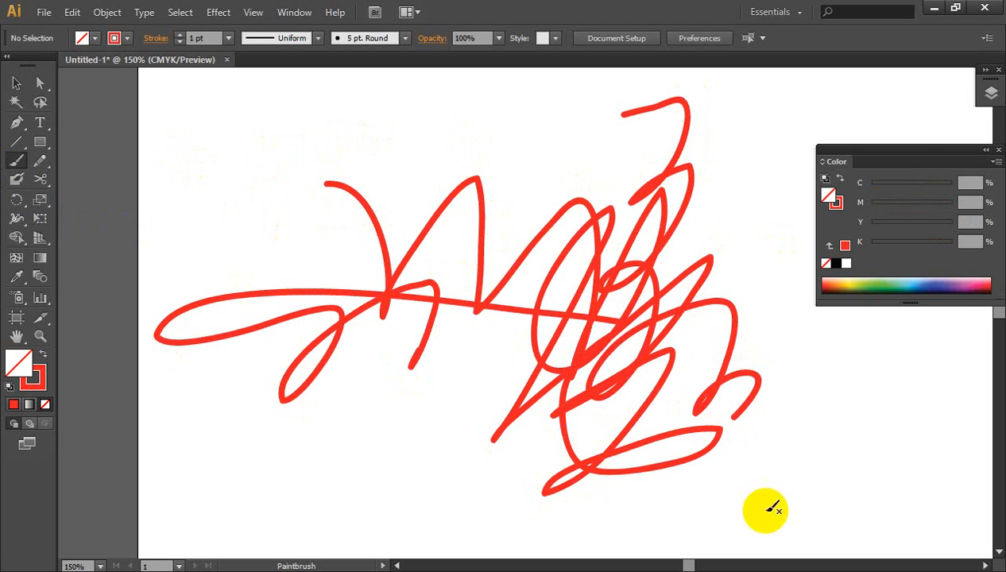
Step: Paint a short Paintbrush stroke overlapping the lower-right end of the scribble to thicken it
key("v")
scroll(732, 431, "up", 6)
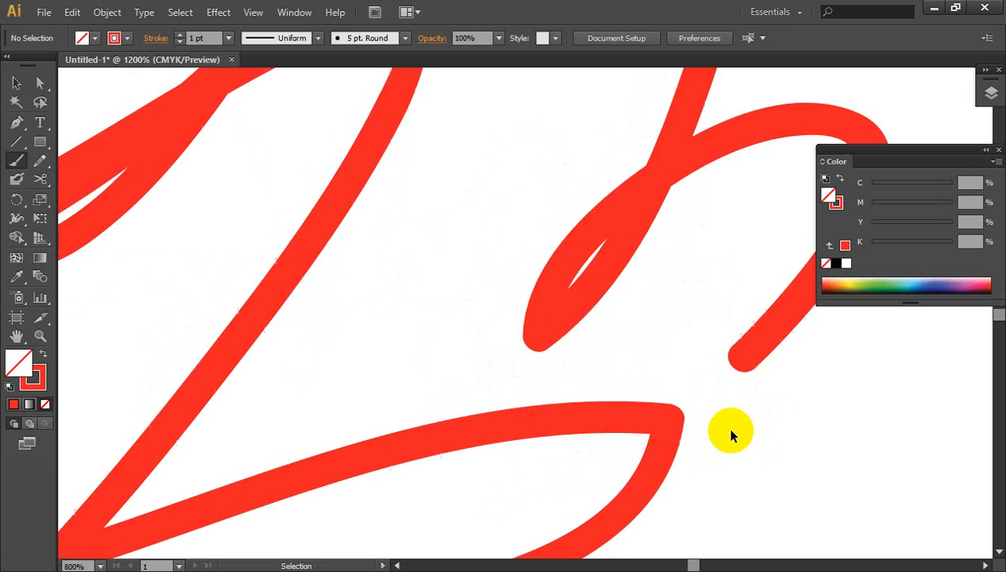
scroll(731, 431, "down", 2)
left_click_drag(866, 380, 602, 473)
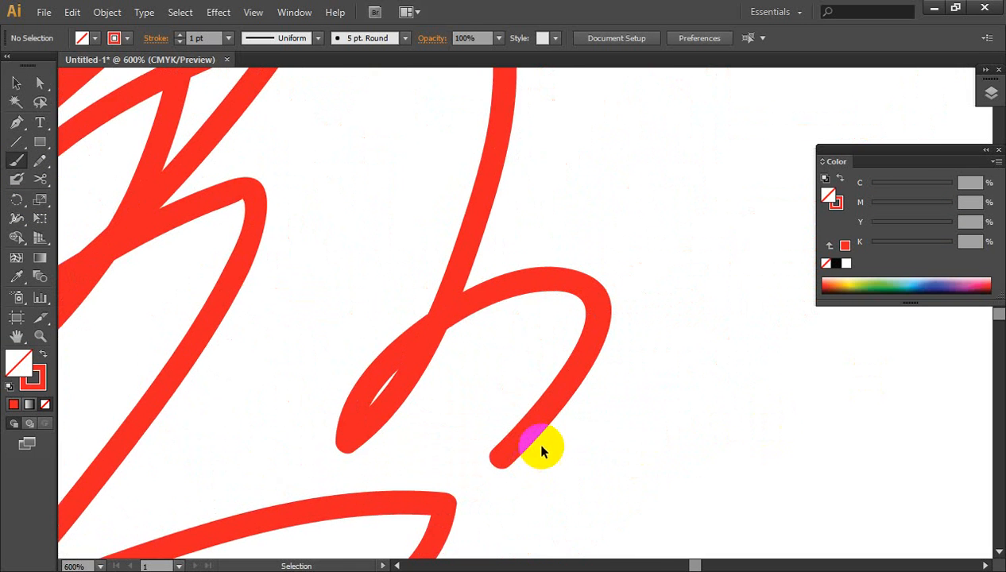
scroll(555, 442, "up", 3)
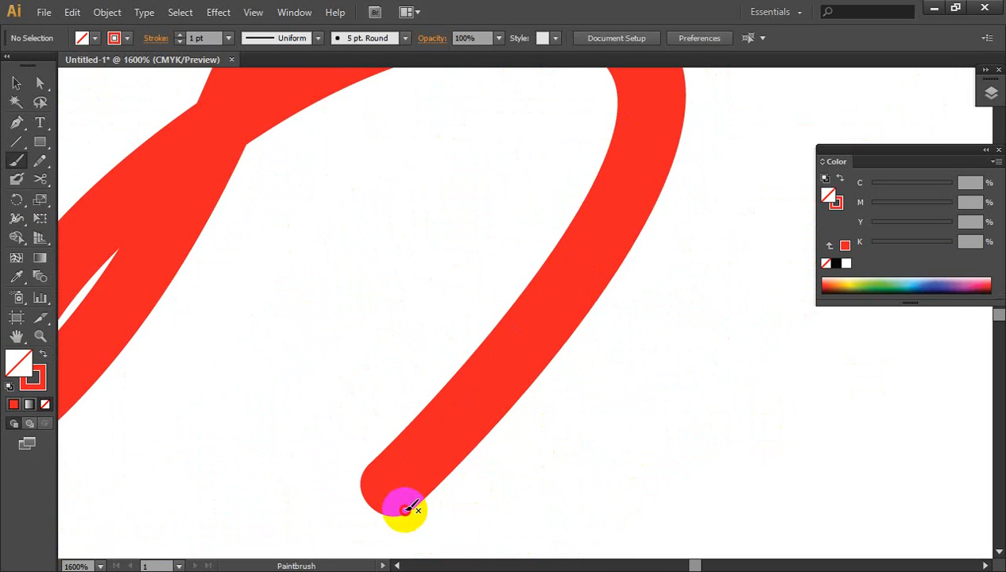
mouse_move(405, 509)
left_mouse_down()
mouse_move(465, 471)
mouse_move(563, 305)
mouse_move(650, 192)
left_mouse_up()
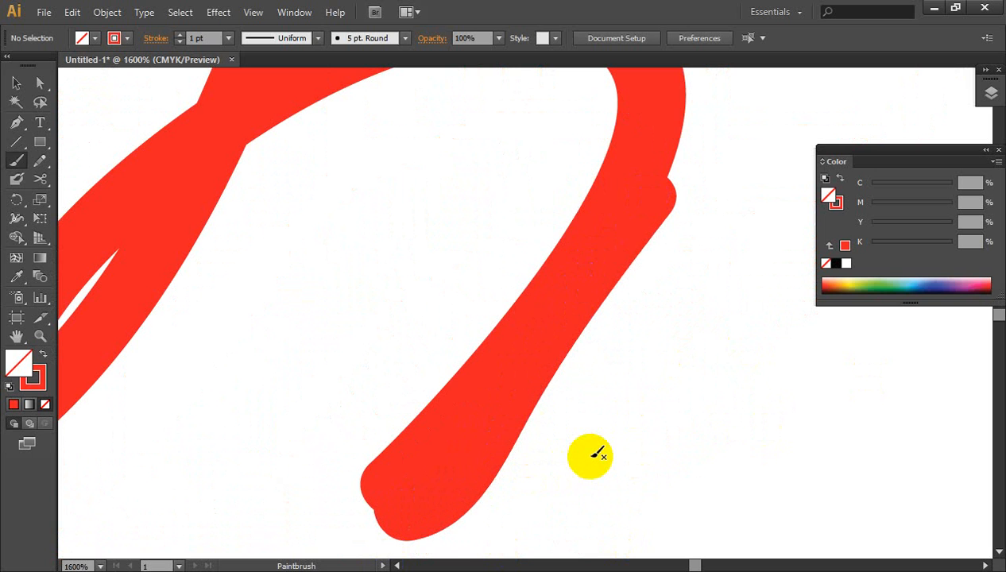
left_click_drag(530, 430, 530, 431)
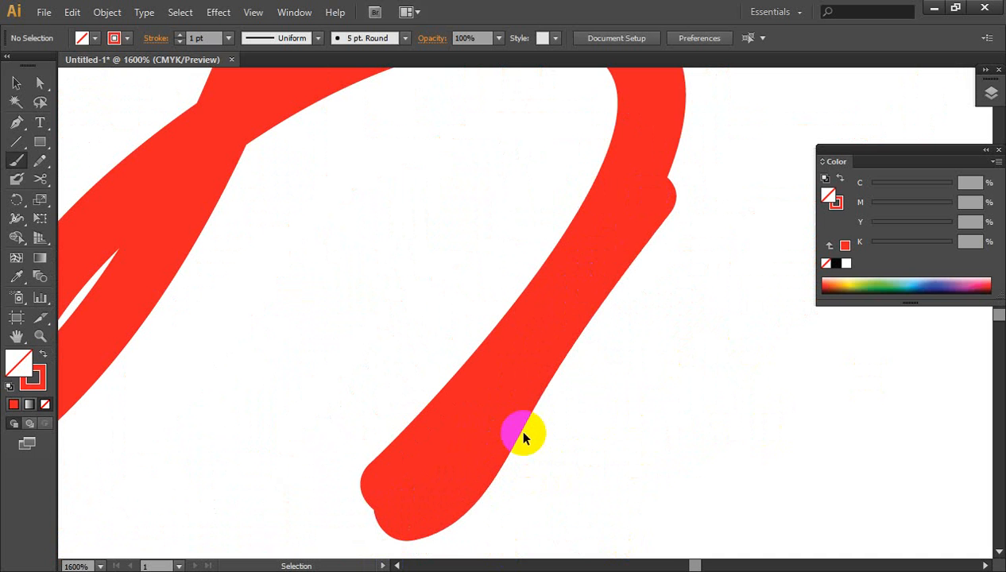
Step: Draw two straight red lines with the Line Segment tool, one diagonally across the scribble and one nearly vertical to its right
key("ctrl+1")
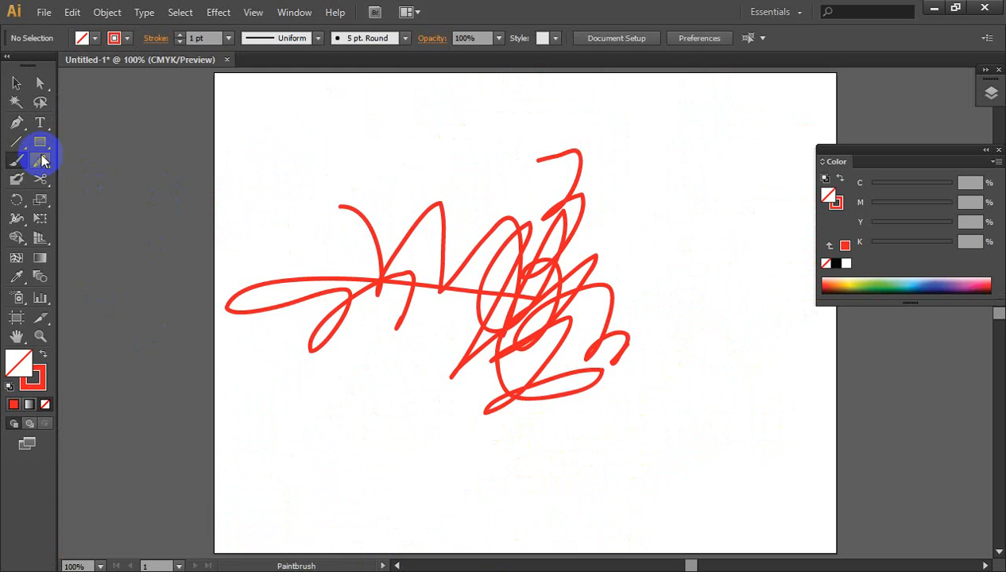
left_click(19, 143)
left_click_drag(21, 145, 101, 140)
left_click_drag(386, 159, 481, 518)
left_click_drag(656, 139, 662, 536)
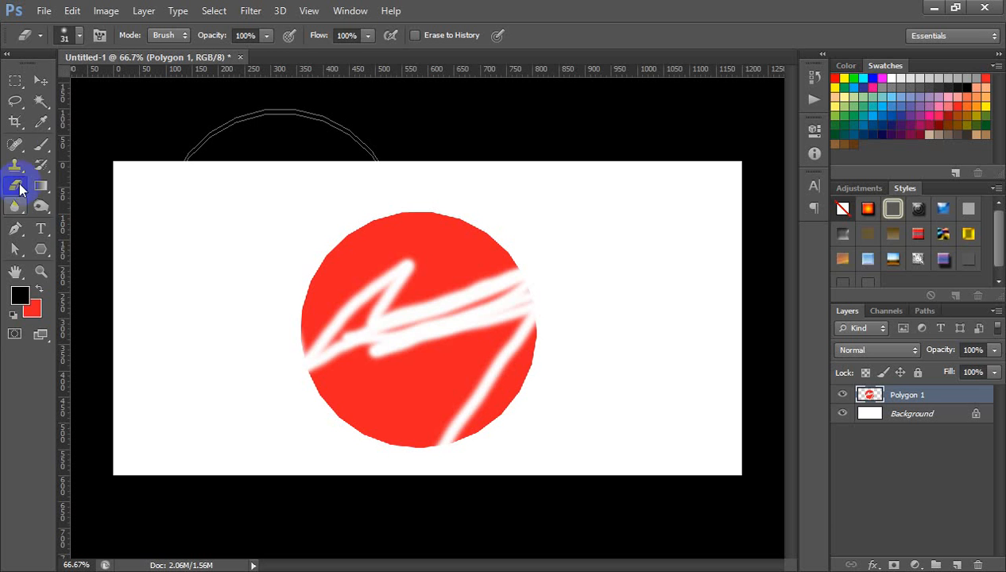
Step: Switch to Photoshop and select a single pixel row across the upper part of the red circle with the Single Row Marquee tool
left_click_drag(15, 78, 79, 130)
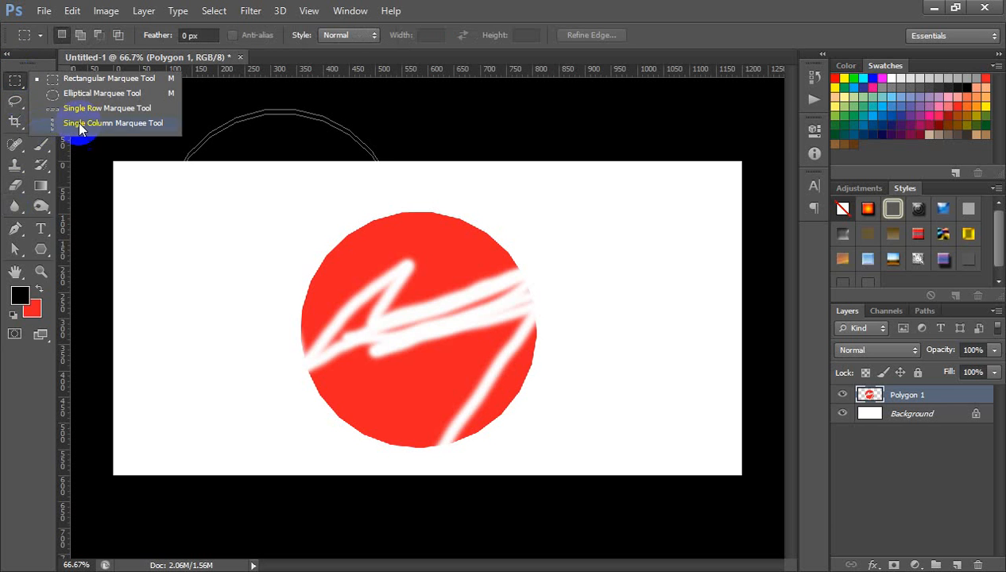
left_click(96, 117)
left_click(609, 391)
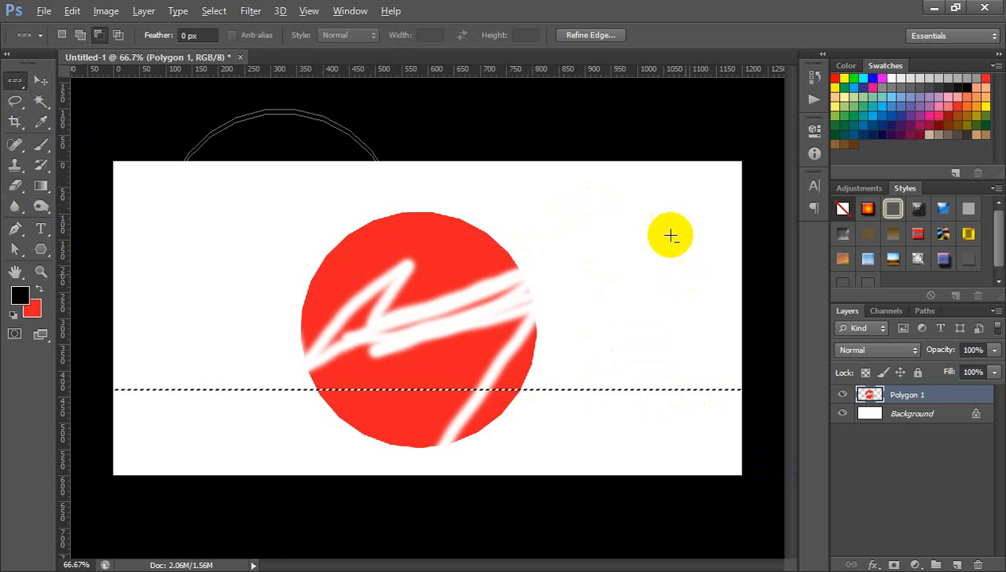
left_click(669, 278, "shift")
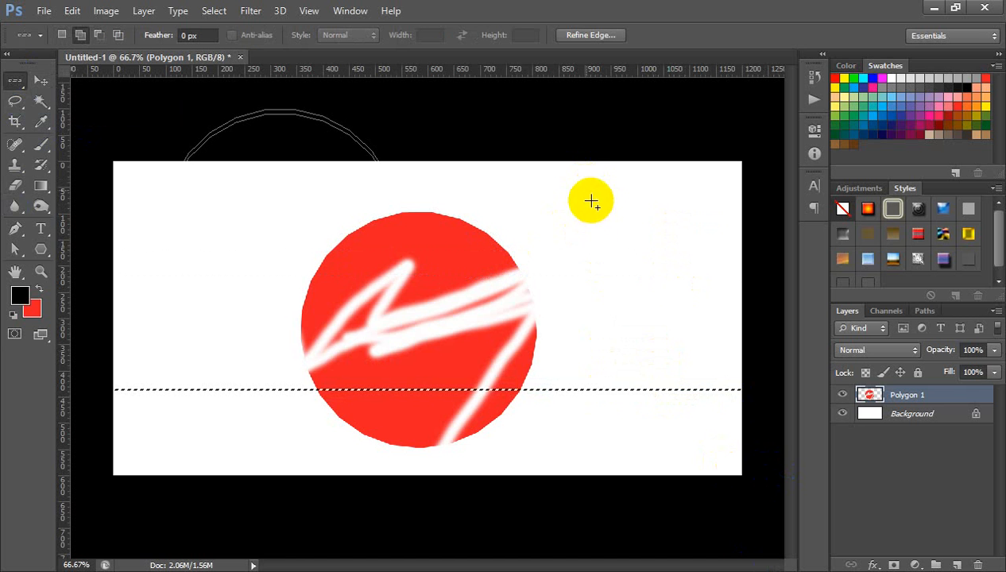
left_click(610, 285, "shift")
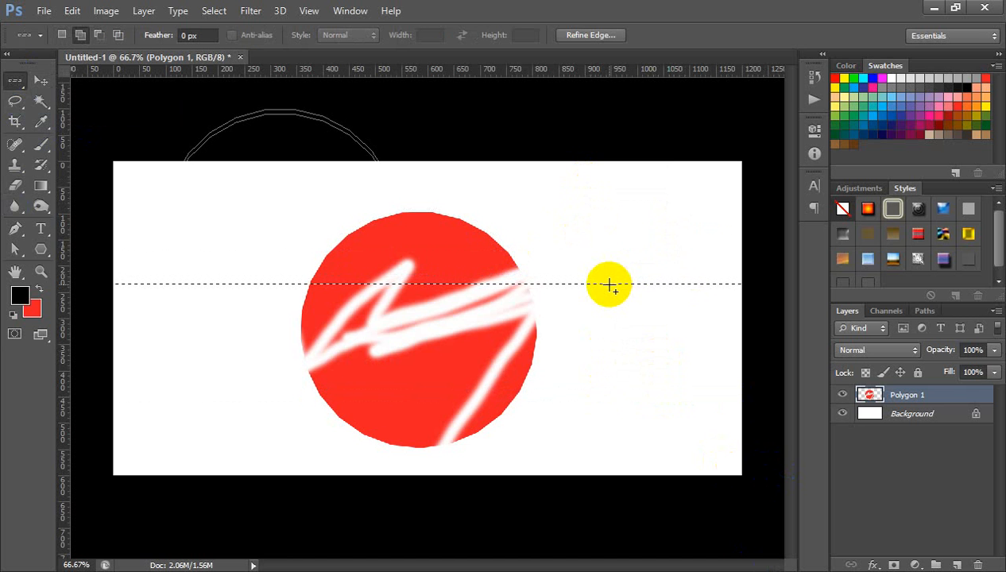
Step: Draw a vertical line about 600 px long right of the red circle with the Line tool, plus another shape beside it
left_click(41, 250)
left_click_drag(40, 253, 45, 270)
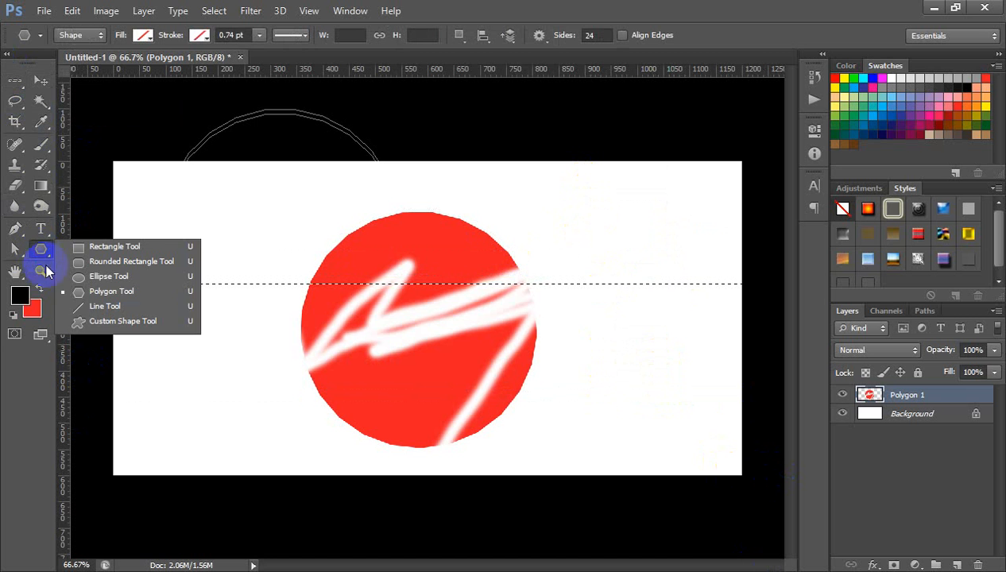
left_click(97, 308)
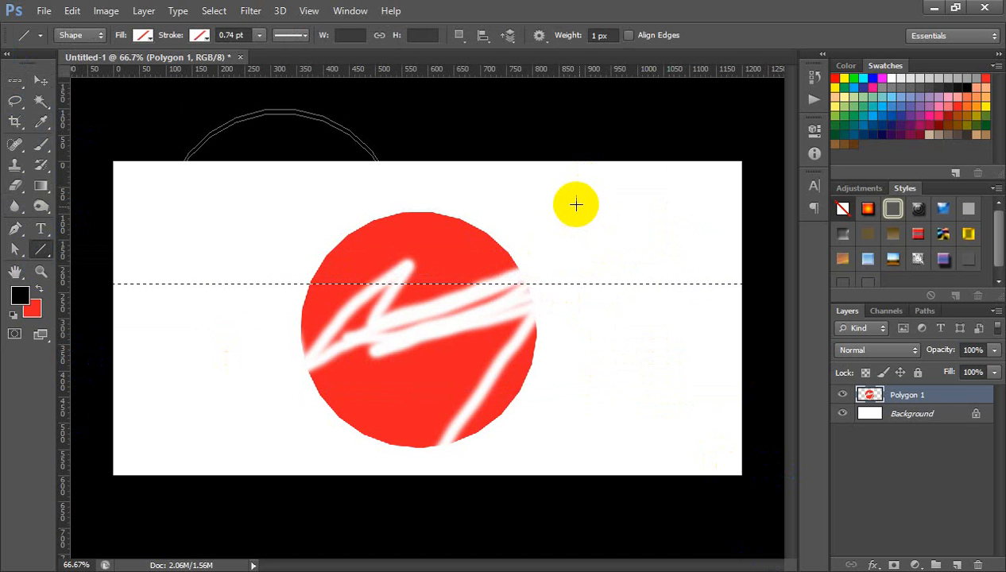
left_click_drag(565, 165, 567, 480)
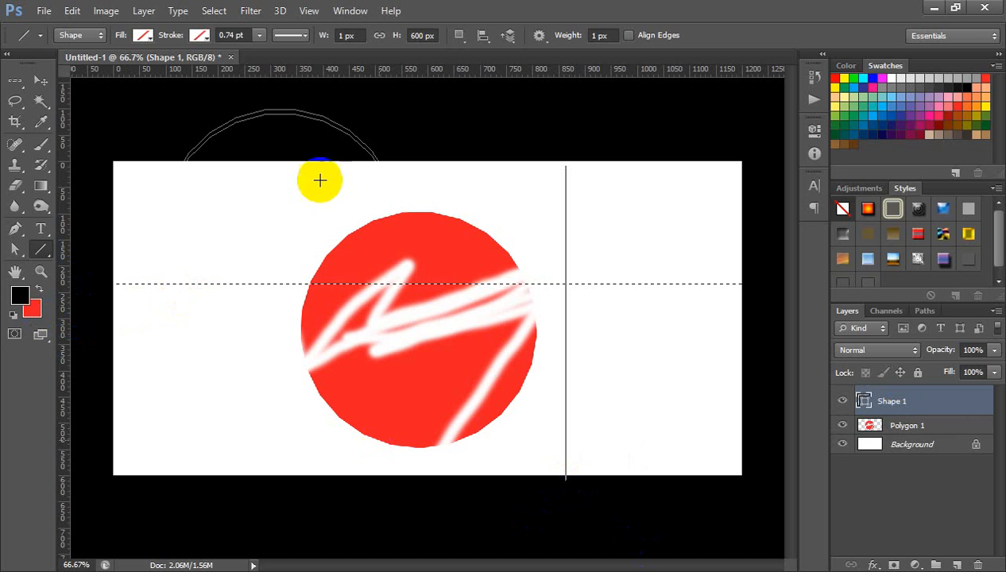
left_click_drag(35, 252, 130, 326)
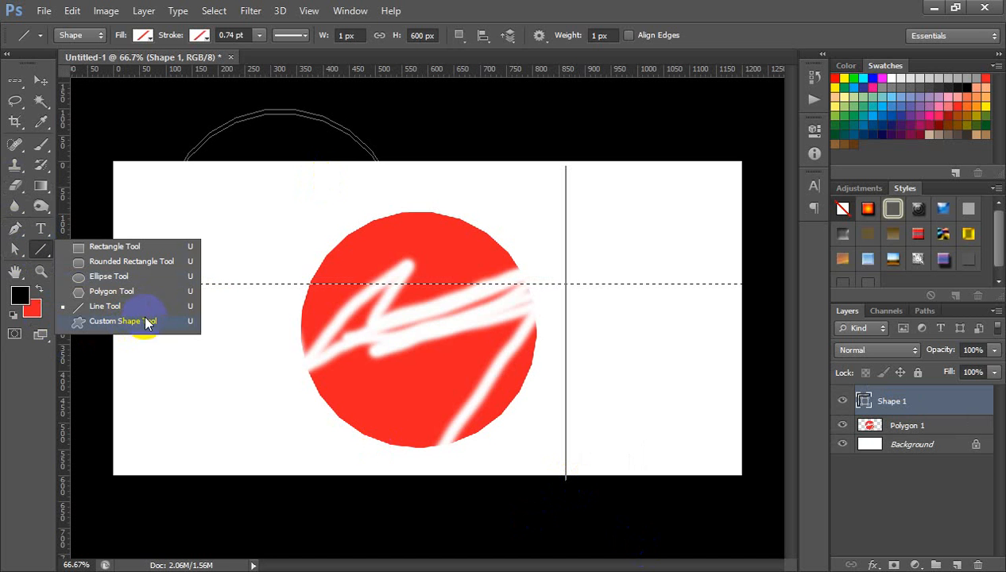
left_click(148, 314)
left_click_drag(652, 168, 610, 401)
Step: Switch back to Illustrator and draw a perfectly vertical red line with the Line Segment tool, right of the existing lines
left_click(376, 568)
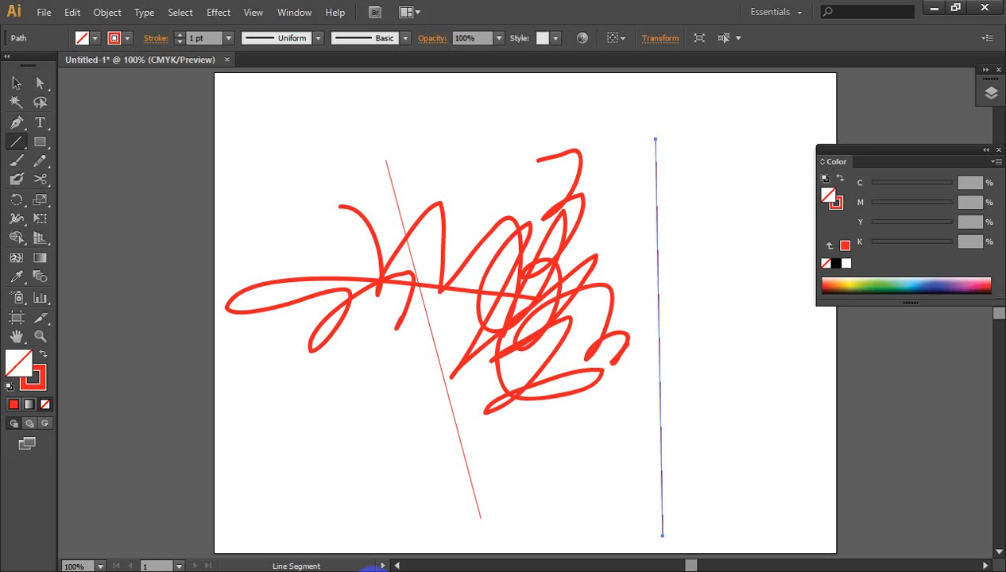
left_click(17, 139)
left_click_drag(19, 140, 90, 139)
left_click_drag(719, 149, 277, 453)
left_click_drag(721, 460, 718, 459)
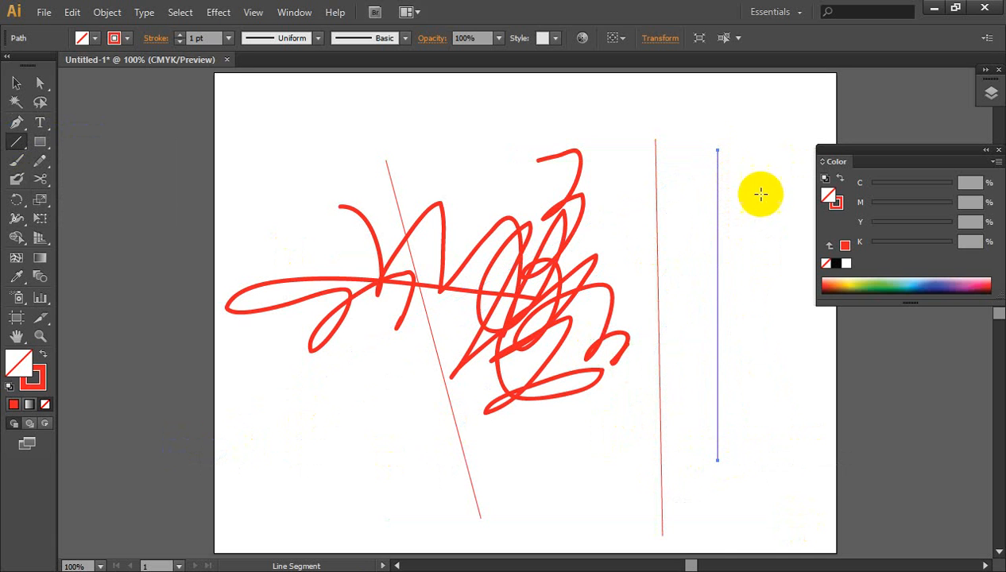
Step: Draw two arcs with the Arc tool, a small one beside the rightmost vertical line and a large one sweeping down across the scribble
left_click_drag(620, 353, 620, 250)
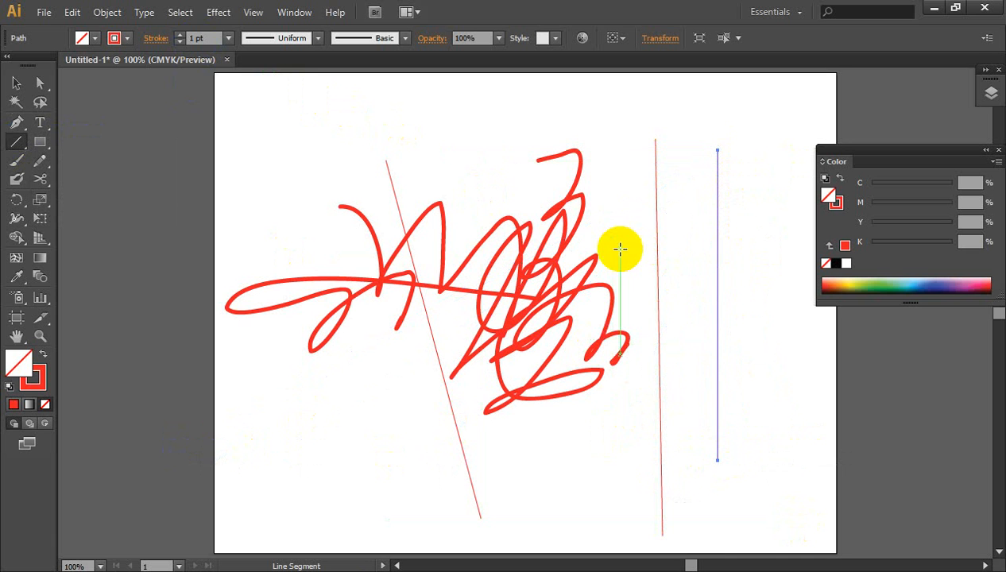
left_click(20, 141)
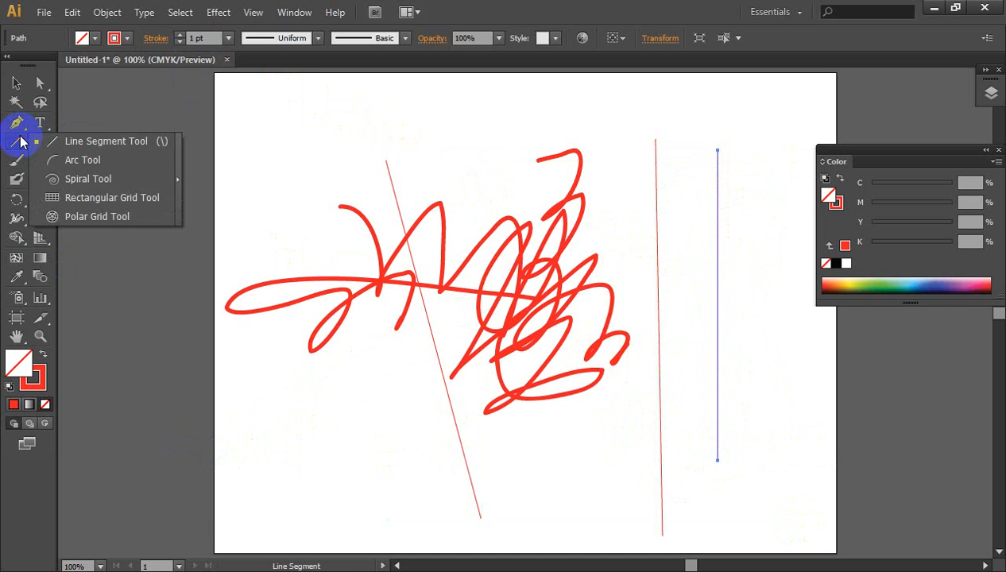
left_click_drag(19, 140, 83, 161)
left_click_drag(693, 197, 731, 365)
left_click_drag(344, 164, 768, 536)
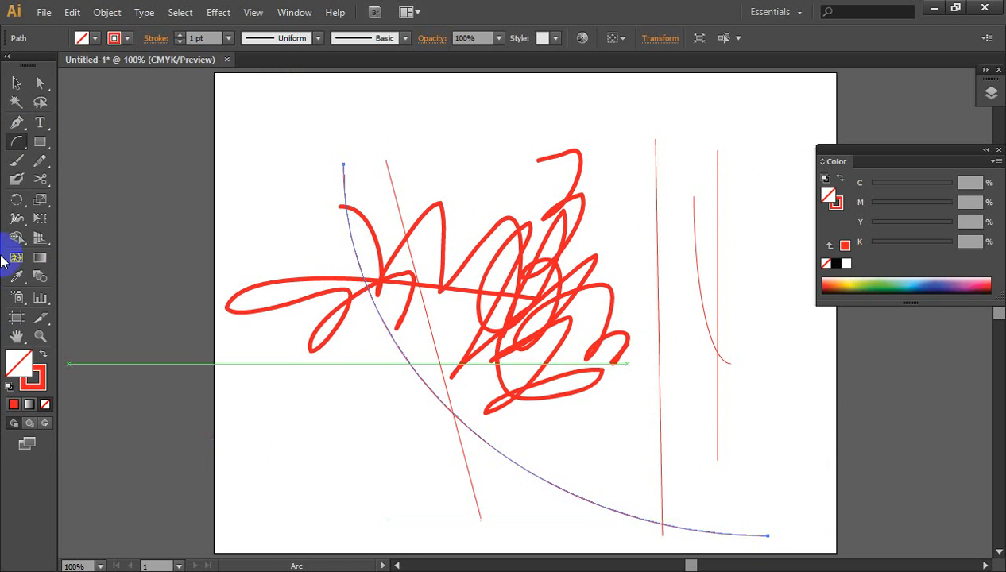
Step: Display the Pen tool's grouped variants in Illustrator
left_click(15, 144)
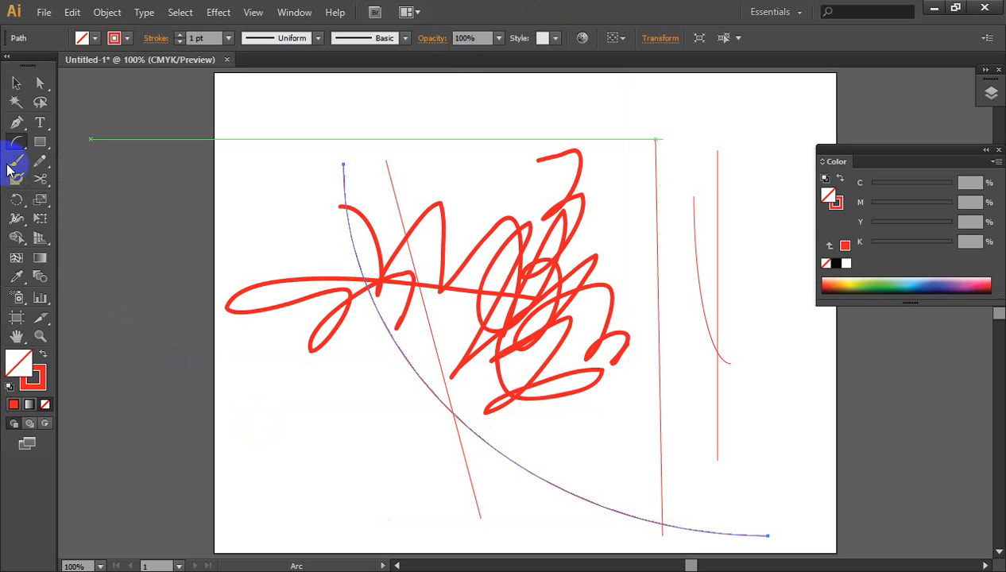
left_click(18, 123)
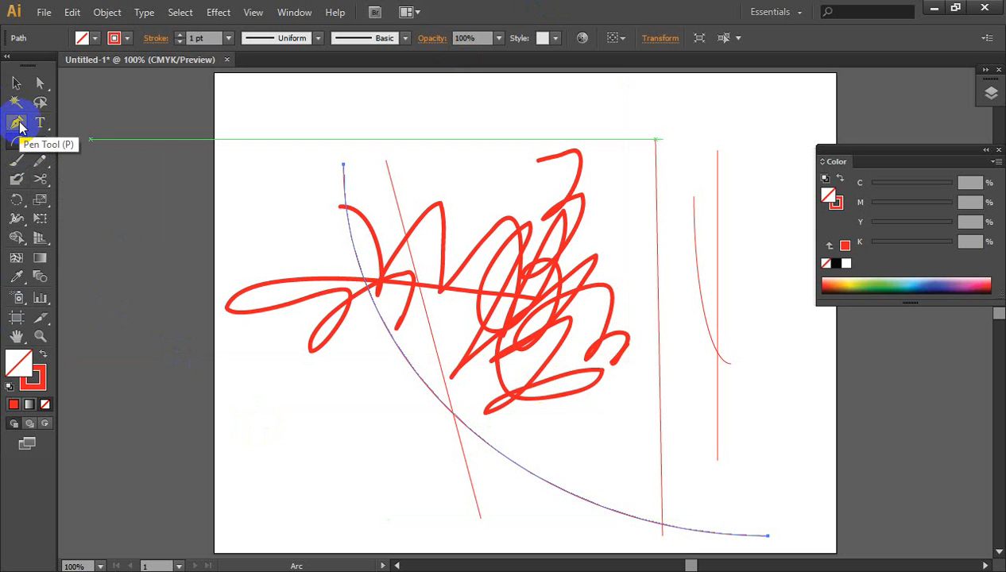
left_click(15, 141)
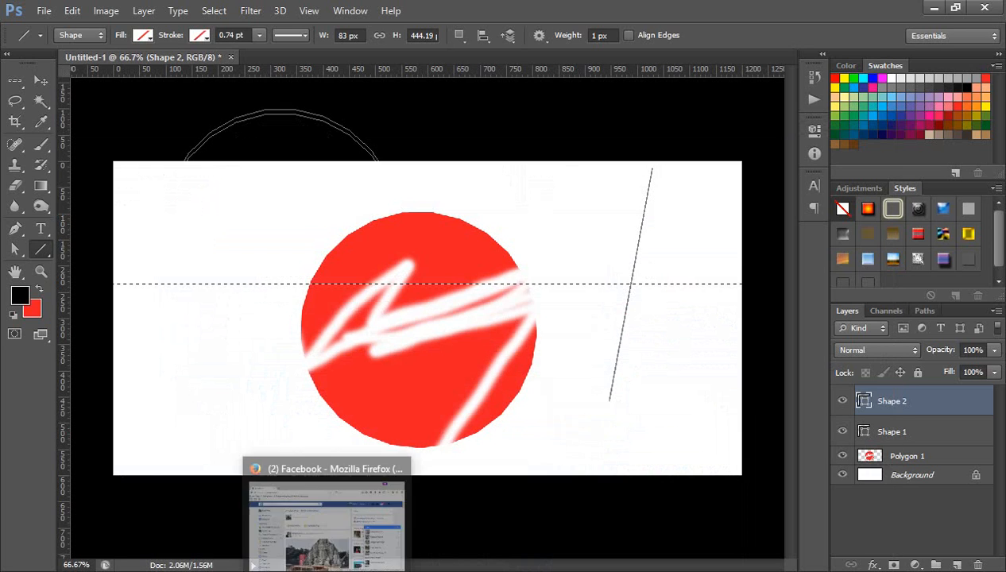
left_click(355, 571)
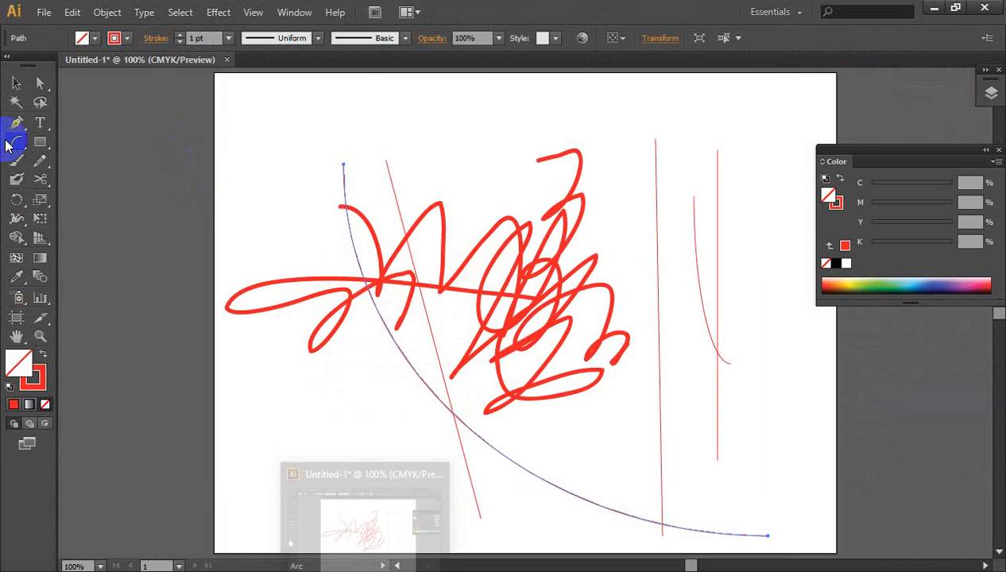
left_click(18, 126)
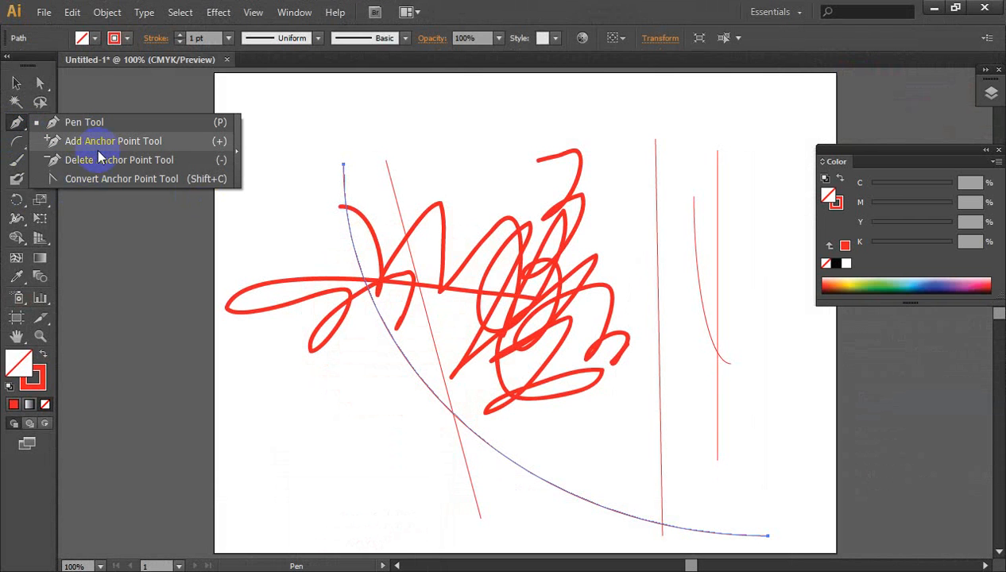
Step: Switch to Photoshop and display its Pen tool variants for comparison
left_click(339, 571)
left_click(339, 569)
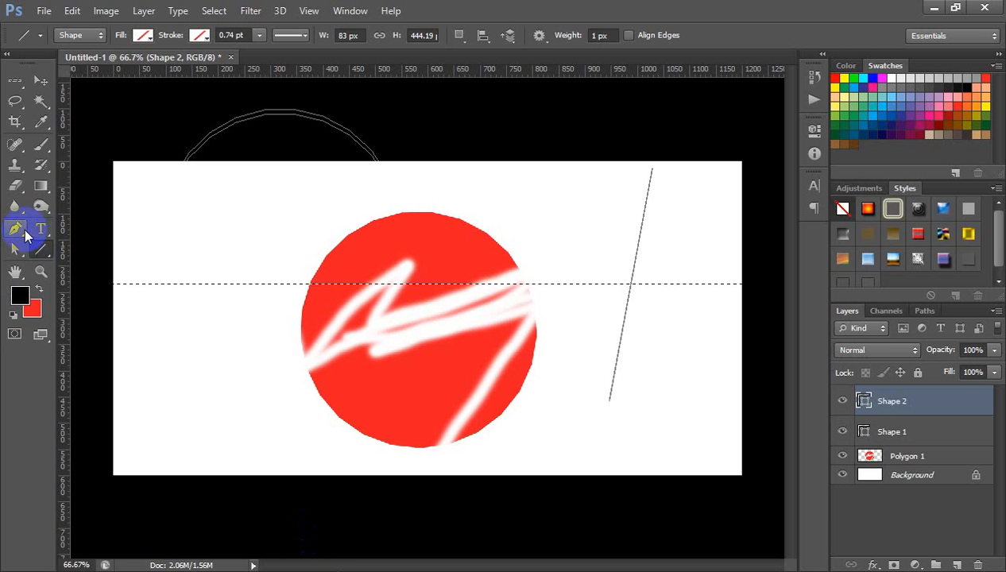
left_click(17, 228)
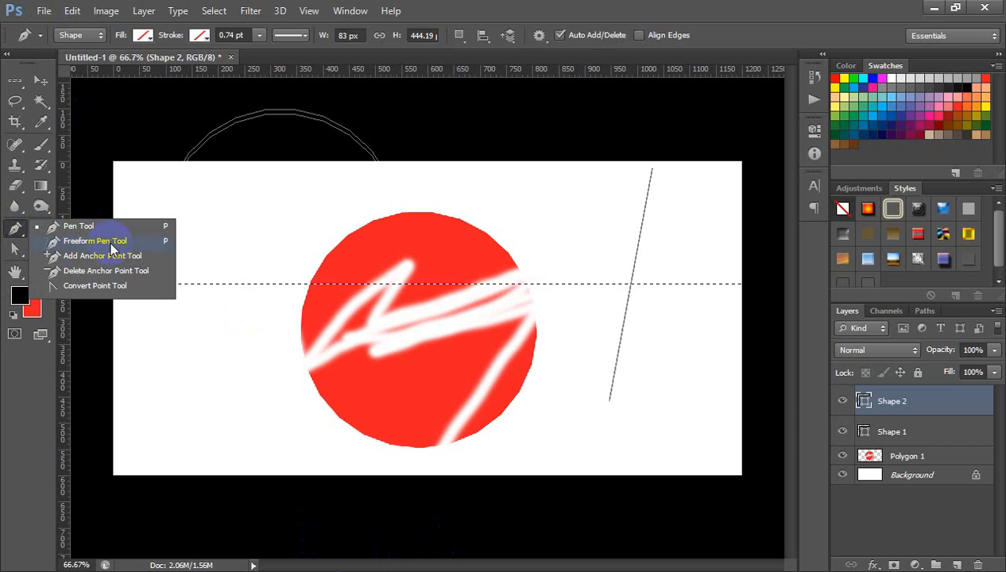
Step: Compare the Pen tool group in Illustrator with the Pen tool and its extra options in Photoshop
left_click(350, 568)
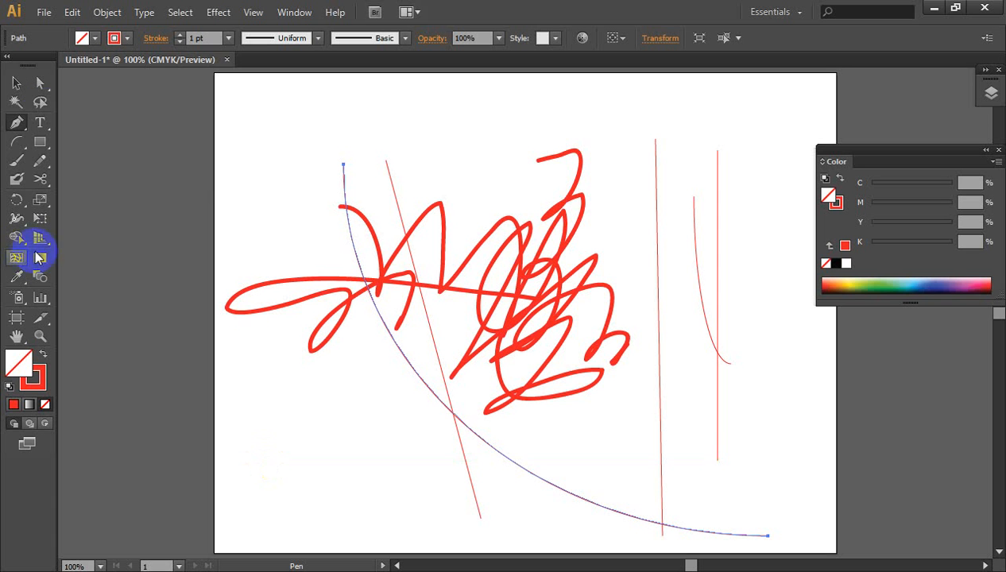
left_click_drag(12, 126, 130, 125)
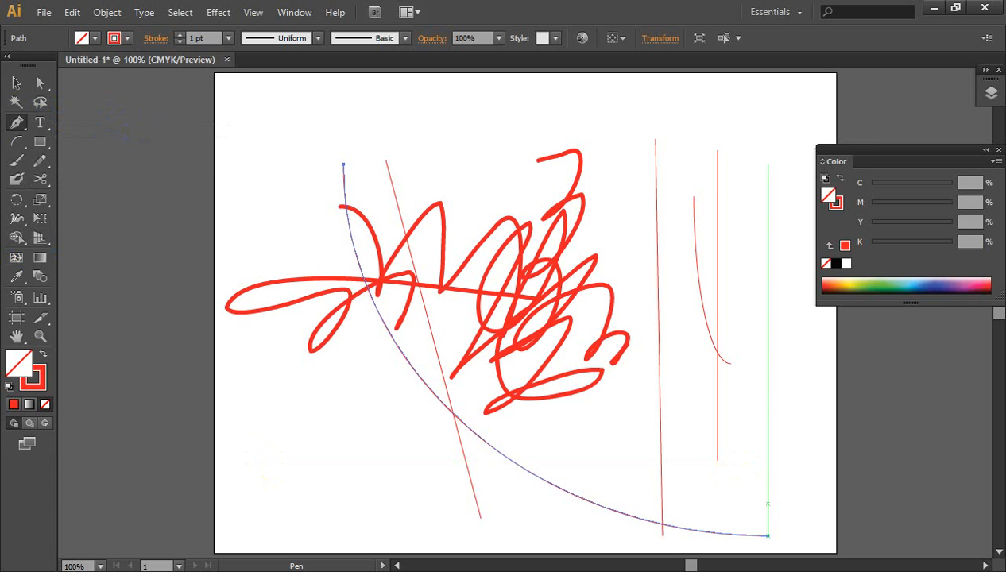
left_click(326, 569)
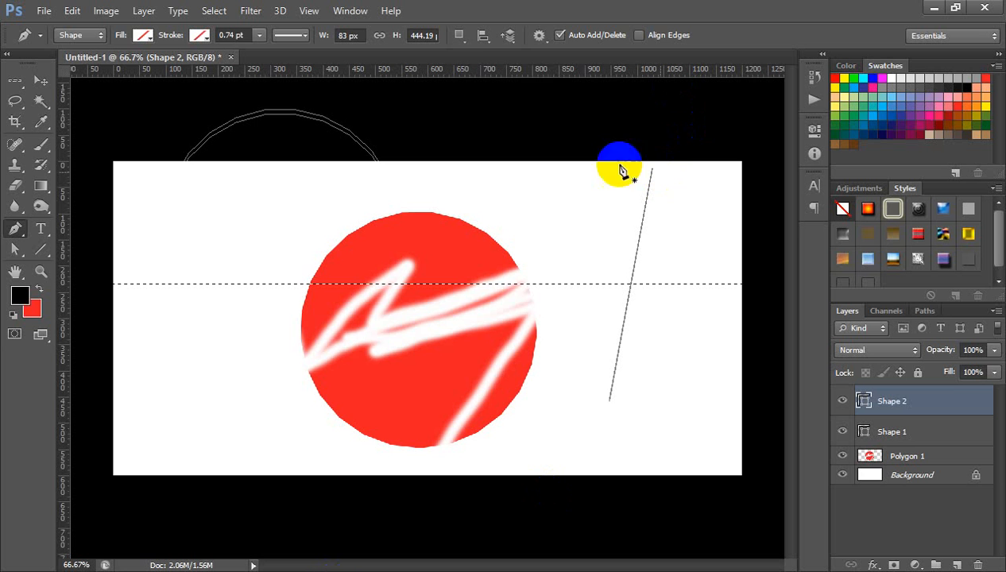
left_click(539, 35)
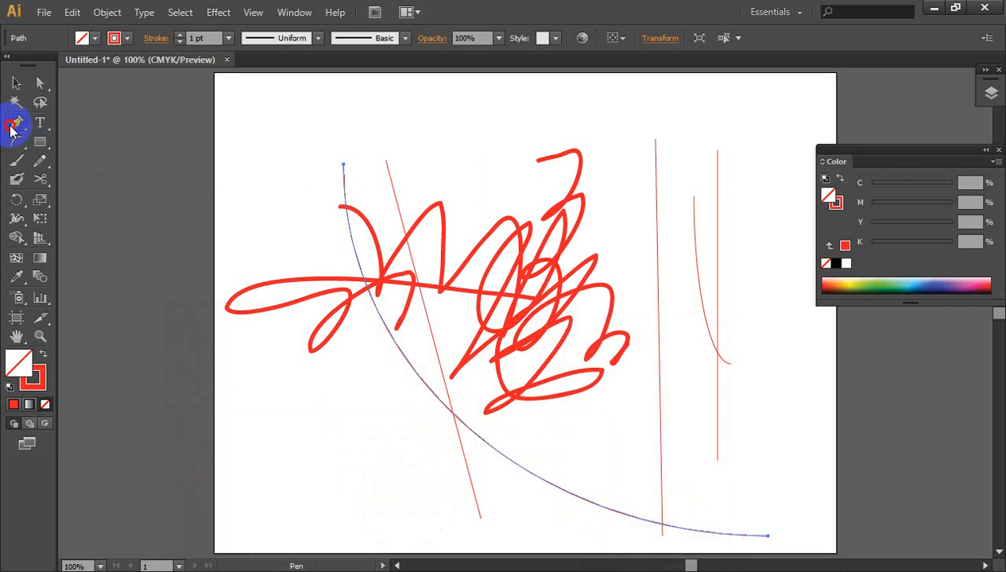
Step: Return to Illustrator and pick up the large arc's upper end anchor with the Pen tool
left_click_drag(10, 131, 80, 127)
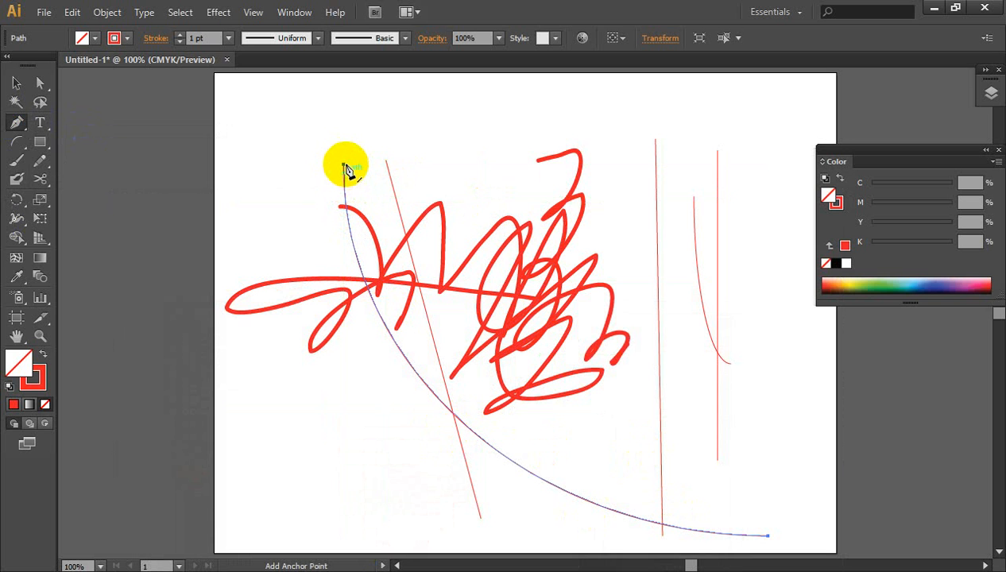
left_click(343, 168)
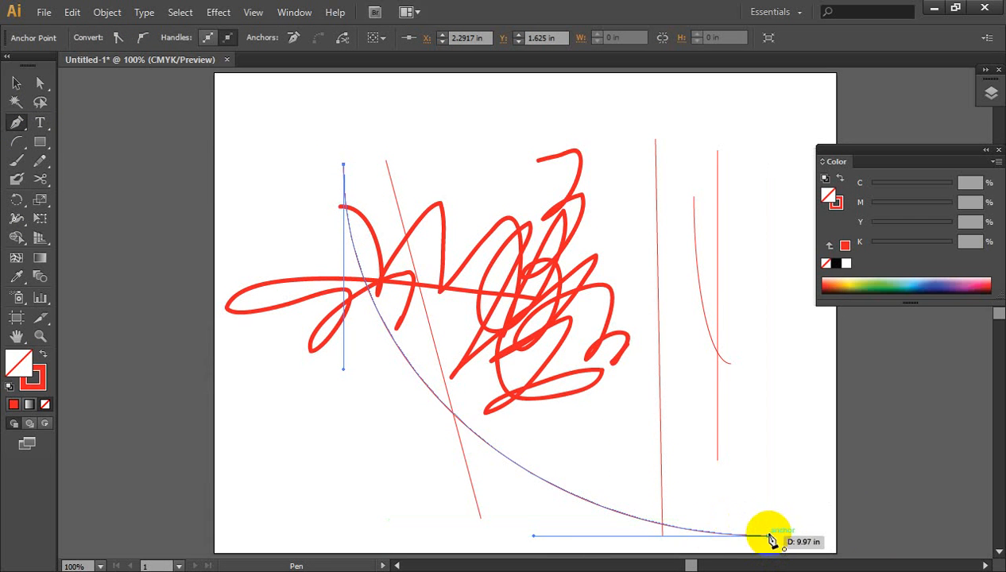
Step: Select all the artwork on the artboard and delete it
left_click(17, 84)
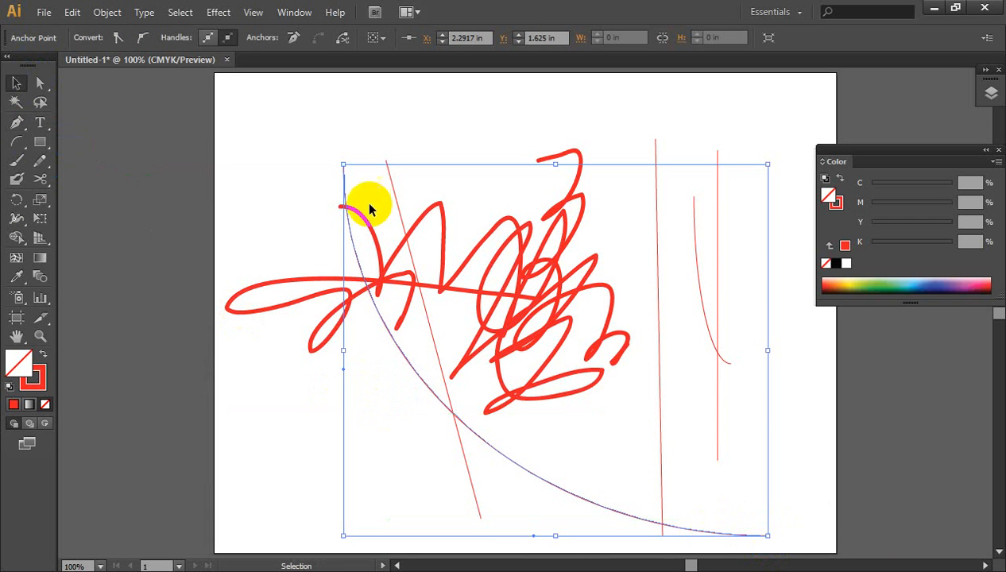
left_click_drag(306, 136, 767, 489)
key("Delete")
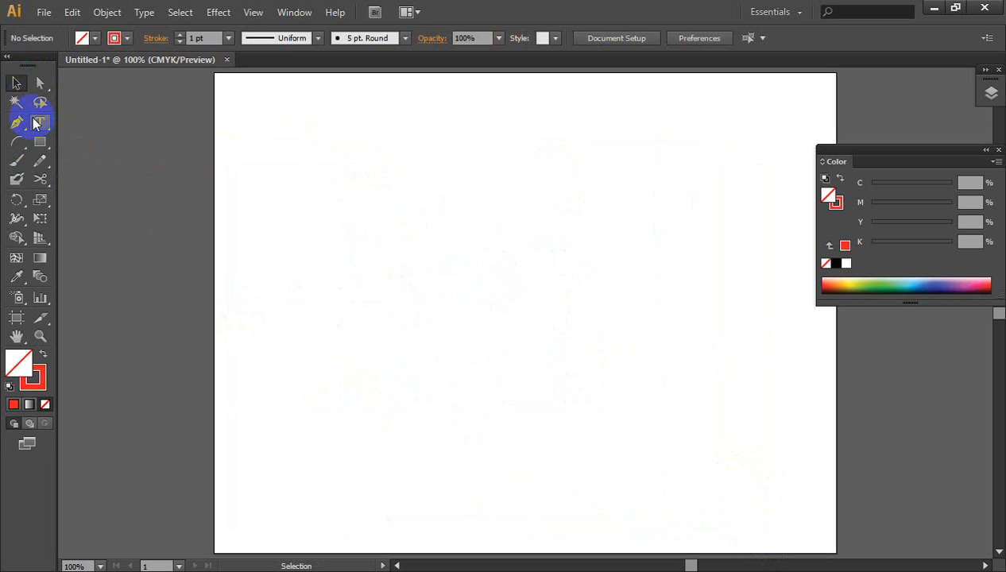
Step: Draw a red-outlined rectangle slightly left of the artboard's center with the Rectangle tool
left_click(39, 142)
left_click_drag(367, 214, 526, 397)
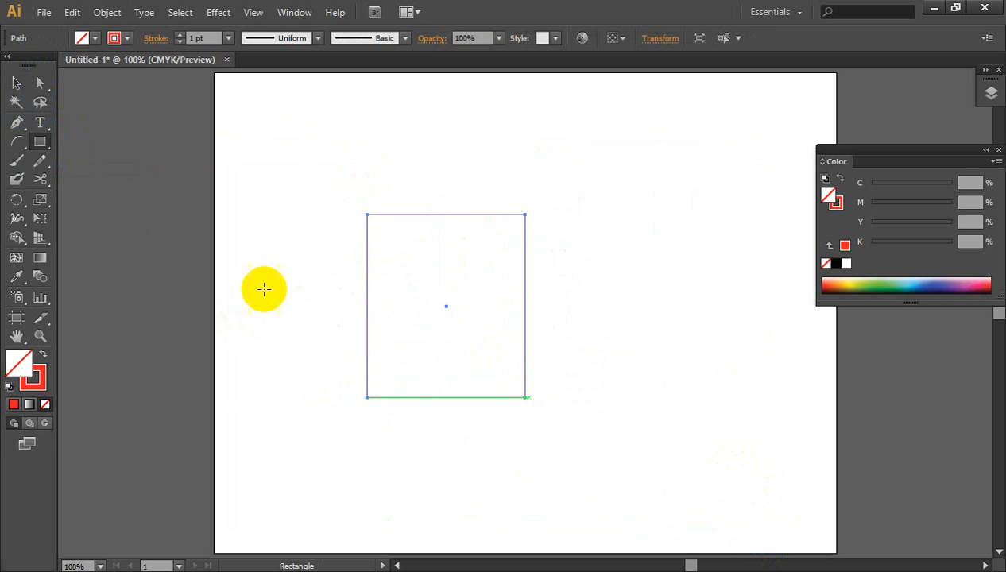
Step: Try deleting the rectangle's upper-left corner anchor with the Pen tool, and undo the deletion
left_click(17, 123)
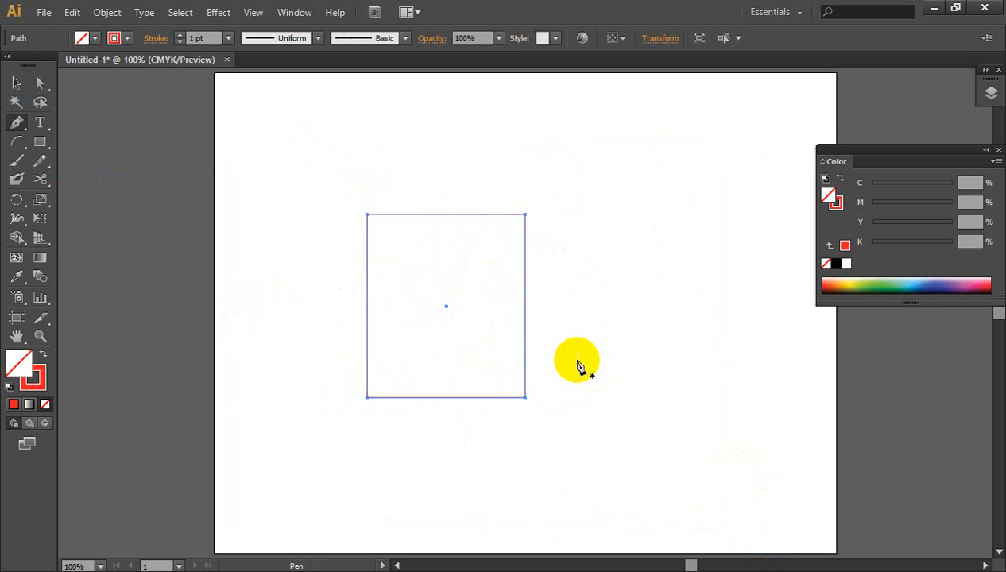
scroll(469, 223, "up", 3)
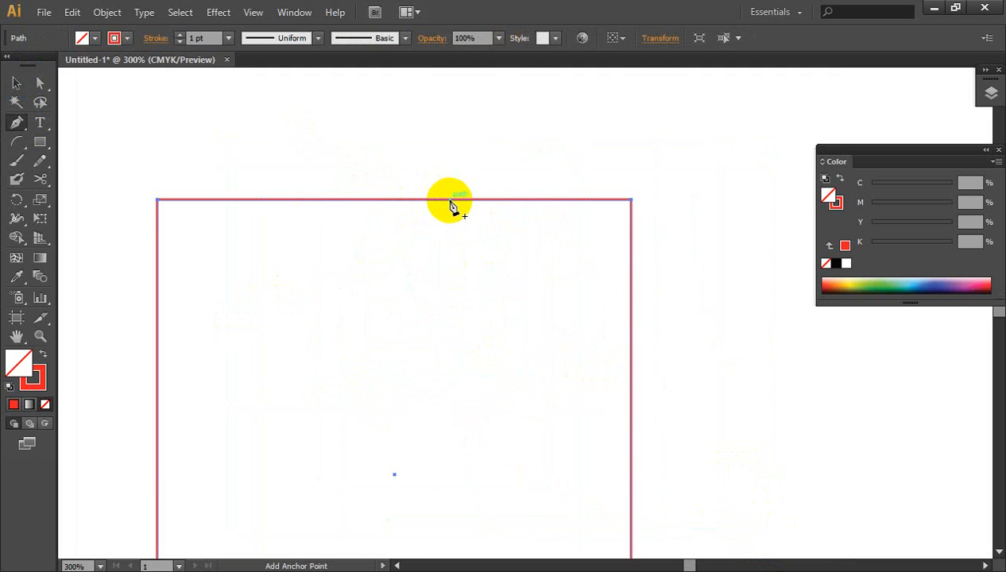
left_click(158, 203)
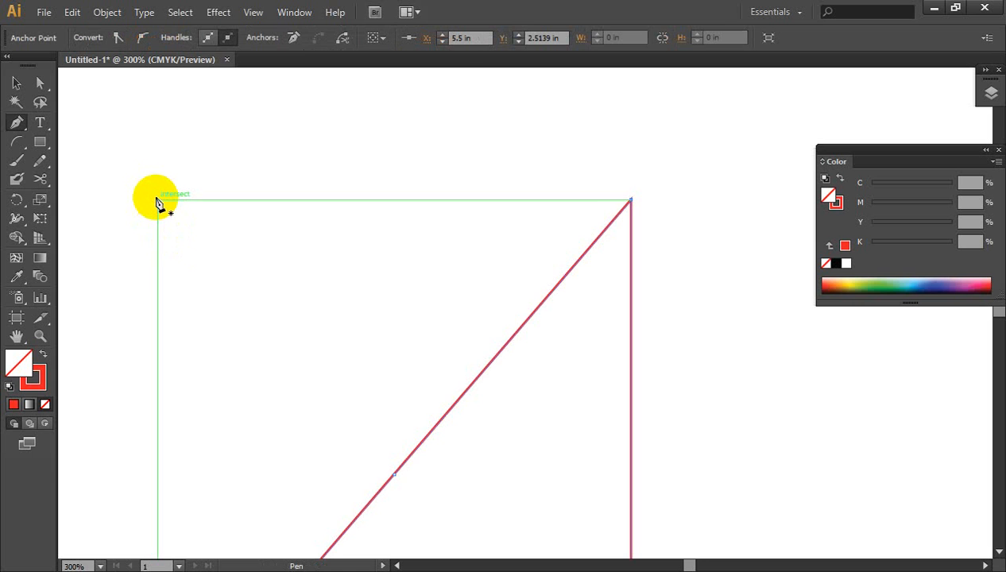
key("ctrl+z")
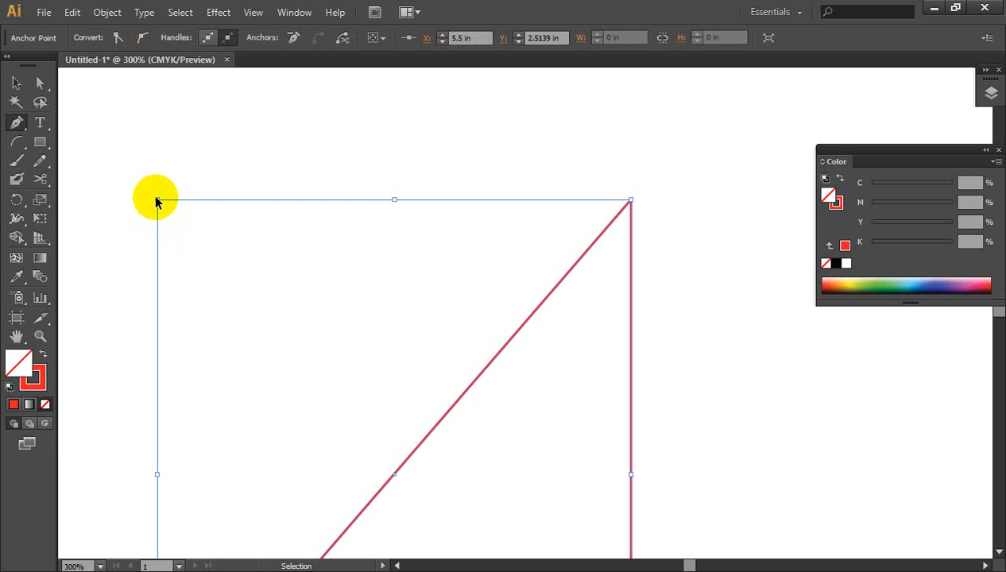
Step: Add an anchor point on the rectangle's top edge, try moving it well down, and undo the move
left_click(458, 201)
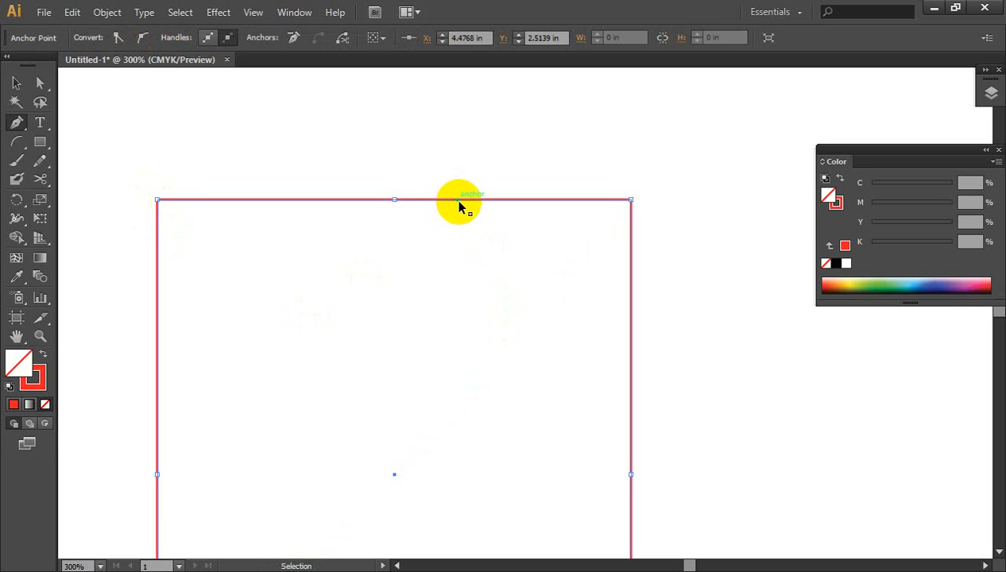
left_click_drag(458, 202, 446, 410)
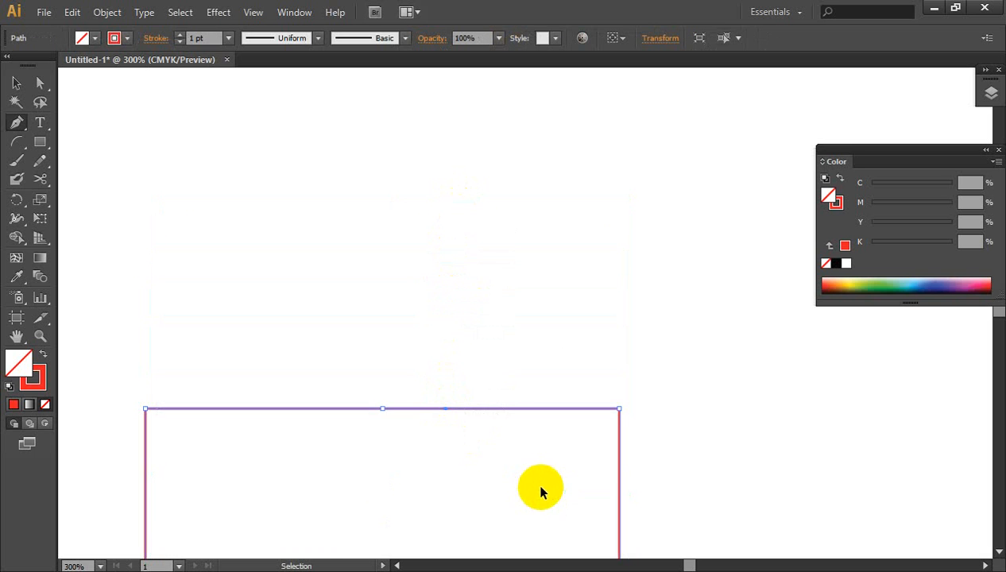
key("ctrl+z")
key("ctrl")
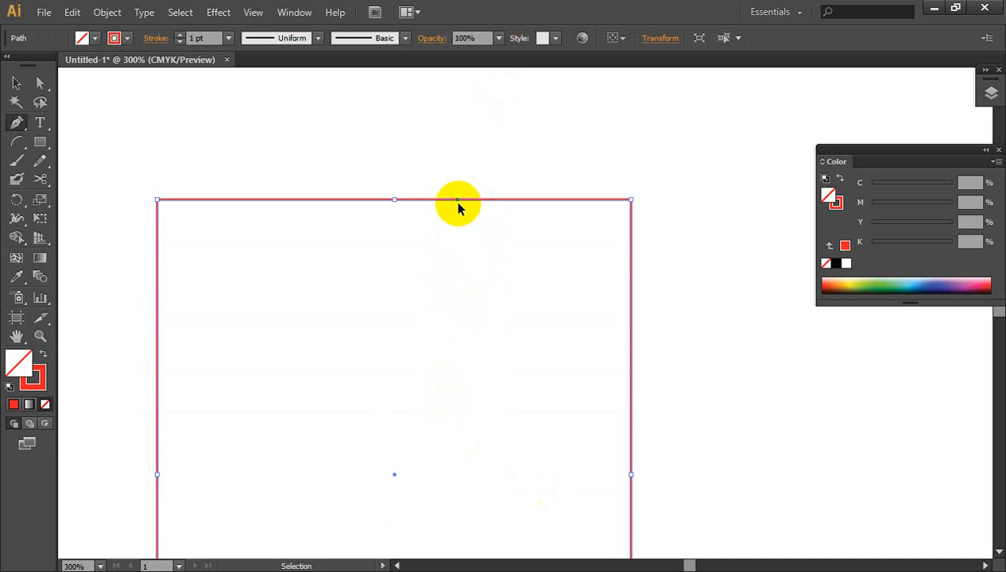
Step: Try moving the added top-edge anchor slightly down and nudging it five more steps downward
left_click_drag(458, 200, 461, 246)
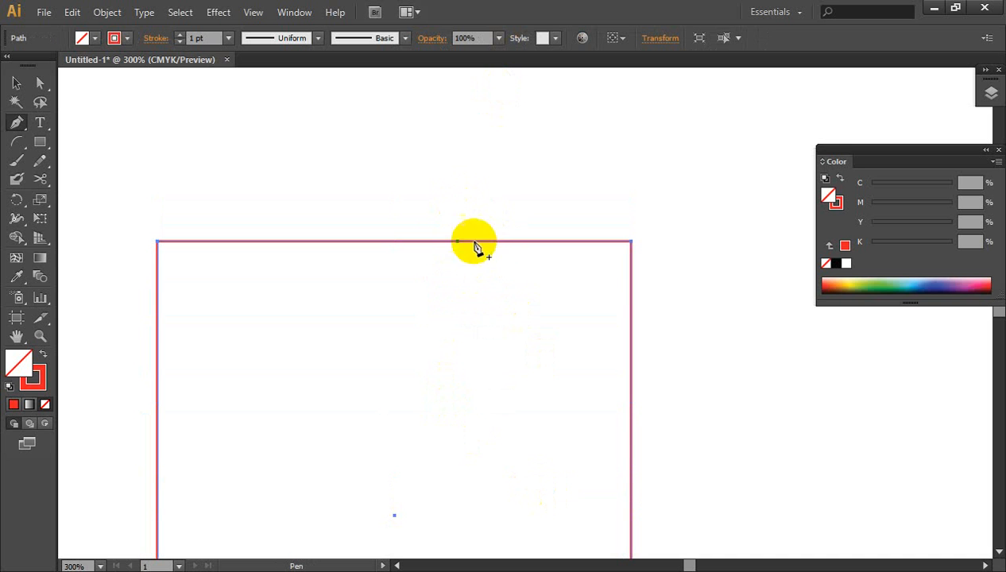
key("Down")
key("Down")
key("Down")
key("Down")
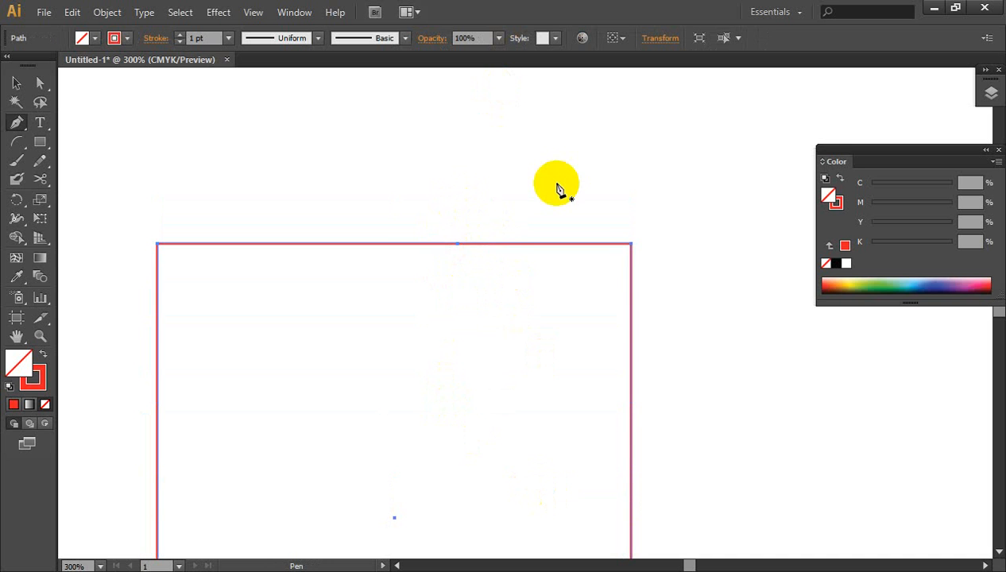
key("Down")
Step: Undo the downward nudges and the move of the rectangle
key("ctrl+z")
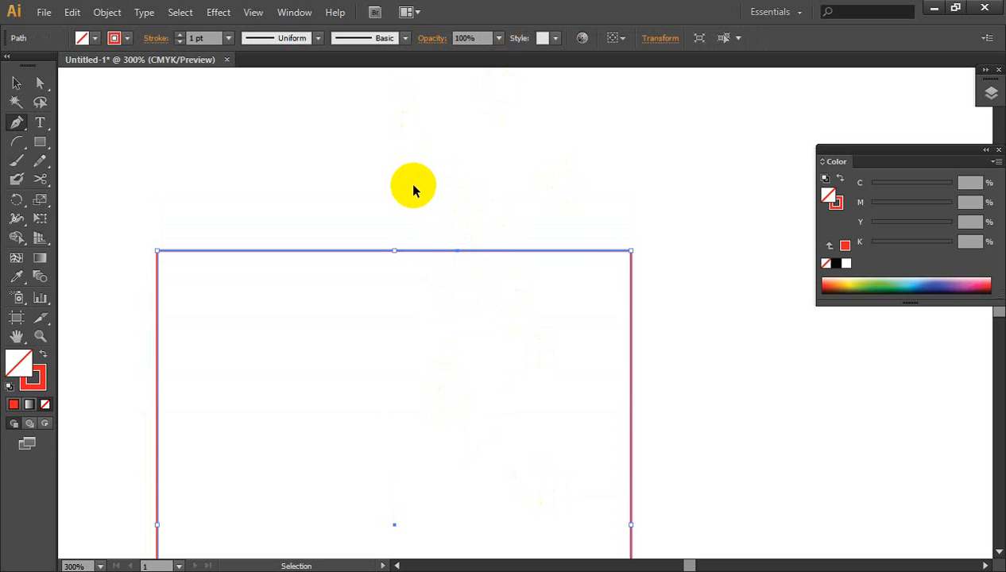
key("ctrl+z")
key("ctrl+z")
key("ctrl+z")
key("ctrl+z")
key("ctrl+z")
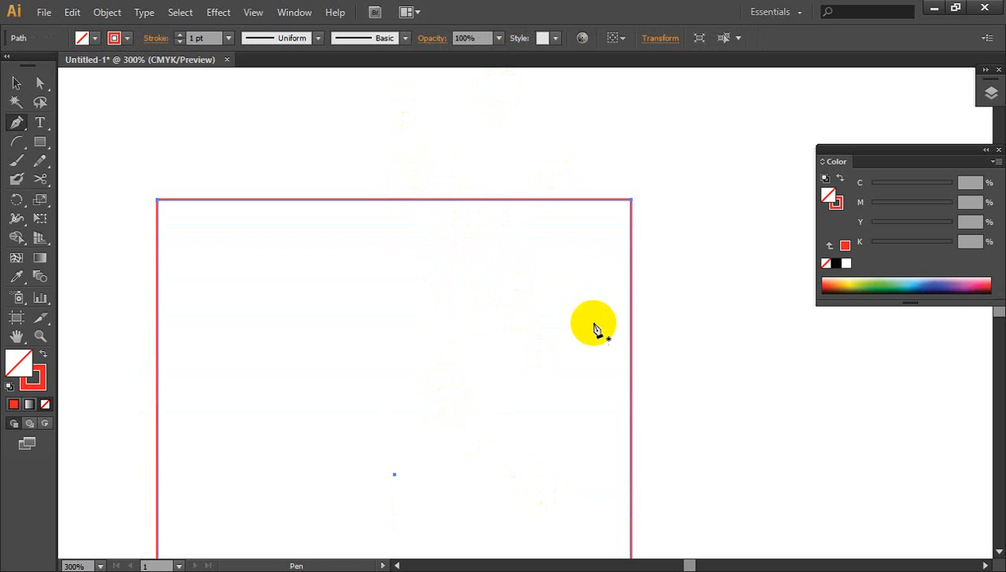
Step: Add and remove test anchor points on the rectangle's top edge with the Pen tool, and delete its upper-left corner anchor
left_click(484, 200)
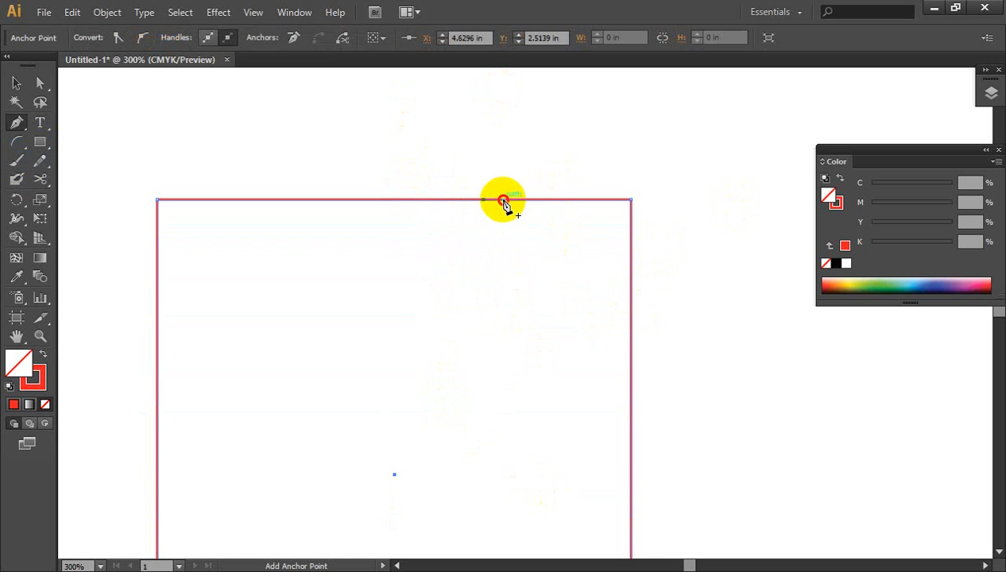
left_click(623, 507, "ctrl")
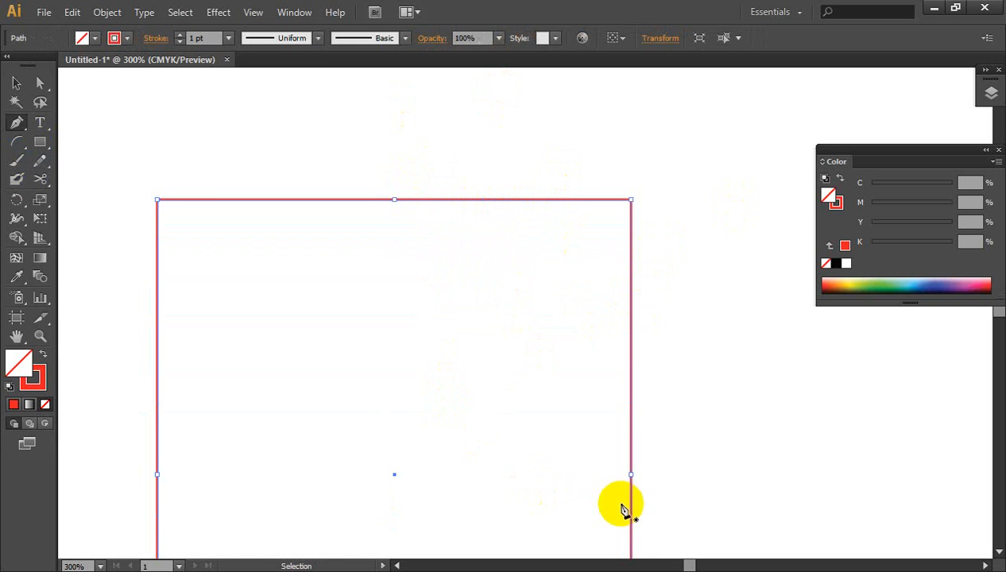
left_click(554, 203)
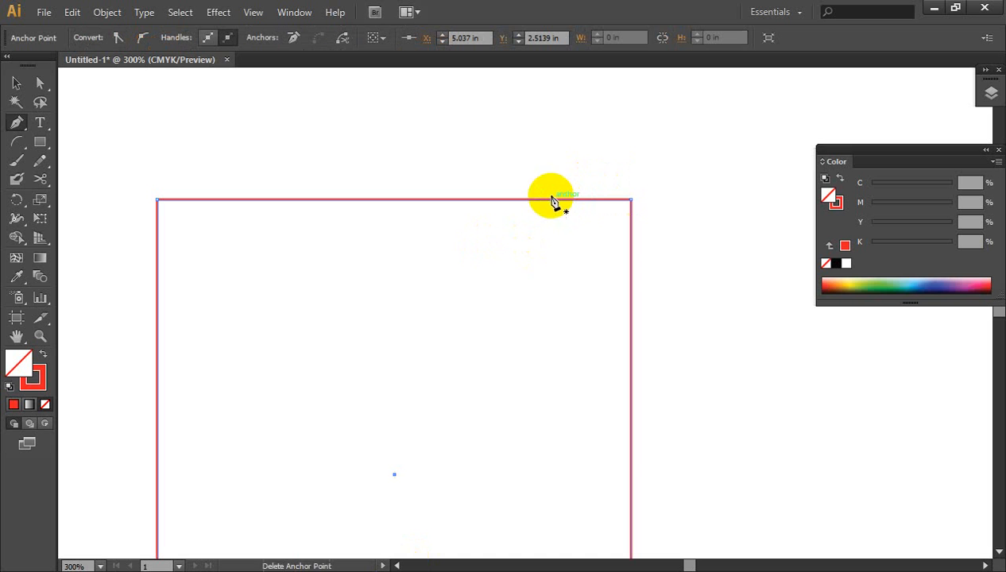
left_click(555, 203)
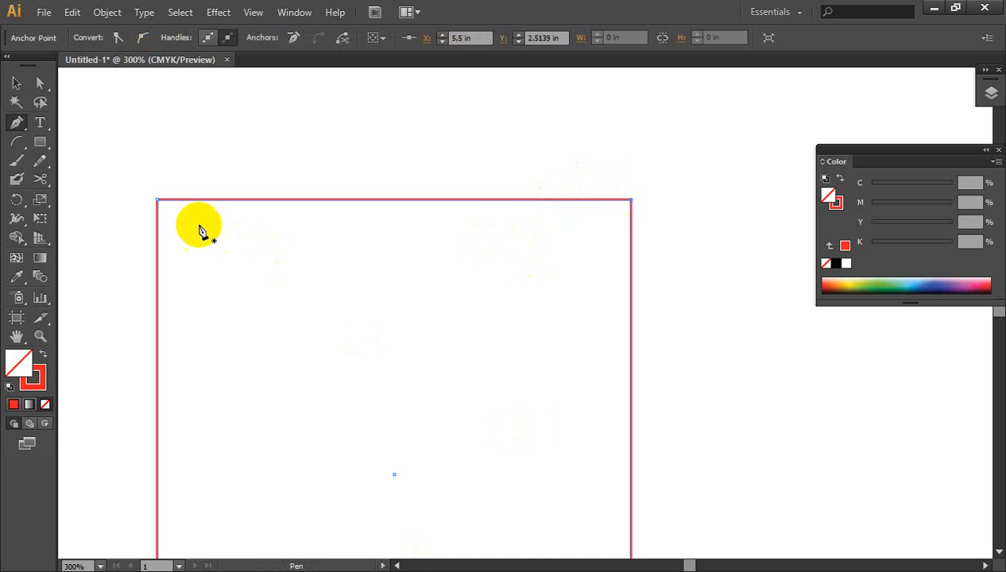
left_click(158, 205)
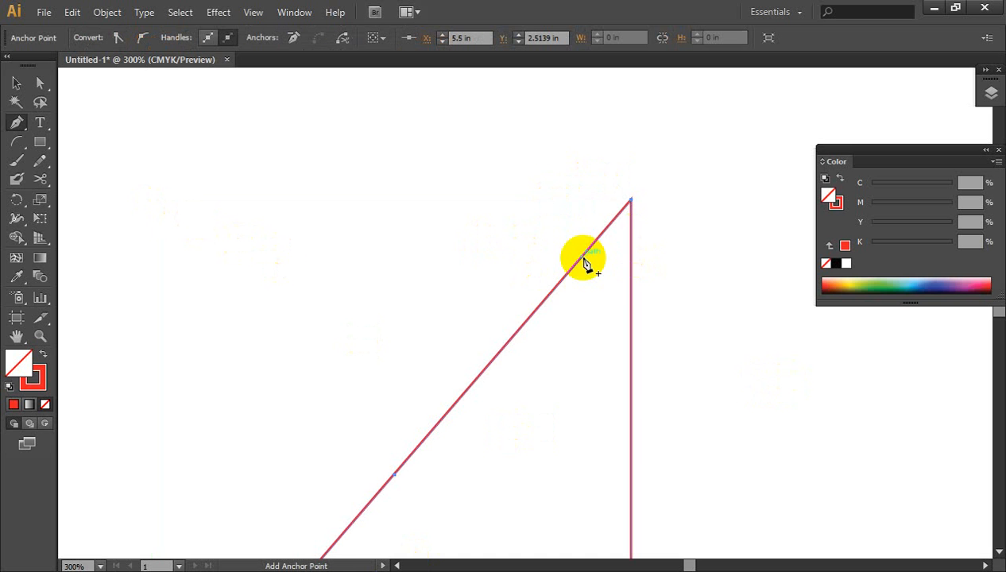
Step: Undo the deletion of the rectangle's upper-left corner anchor
scroll(585, 262, "down", 3)
scroll(585, 262, "down", 5)
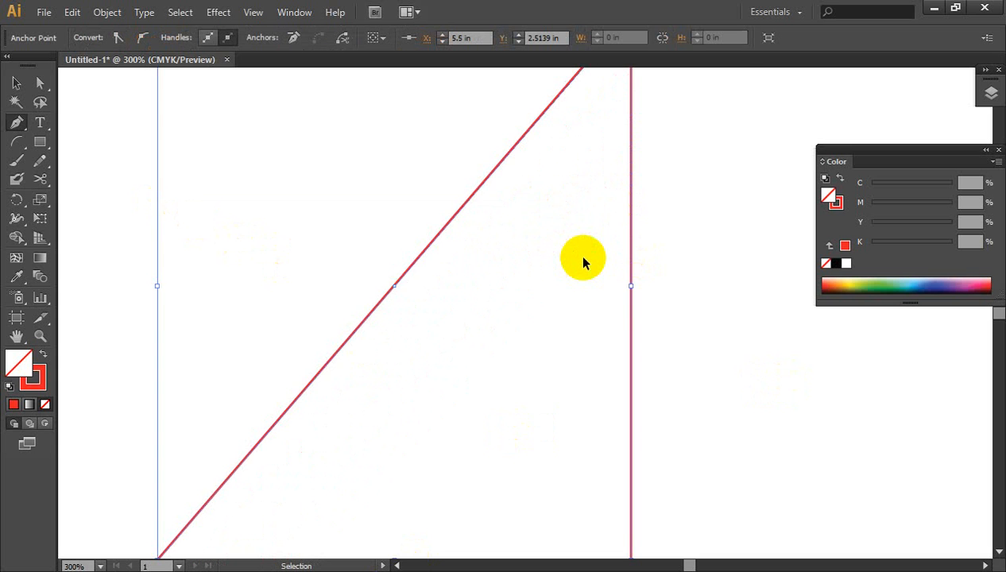
key("ctrl+z")
scroll(520, 275, "down", 5)
scroll(521, 275, "down", 2)
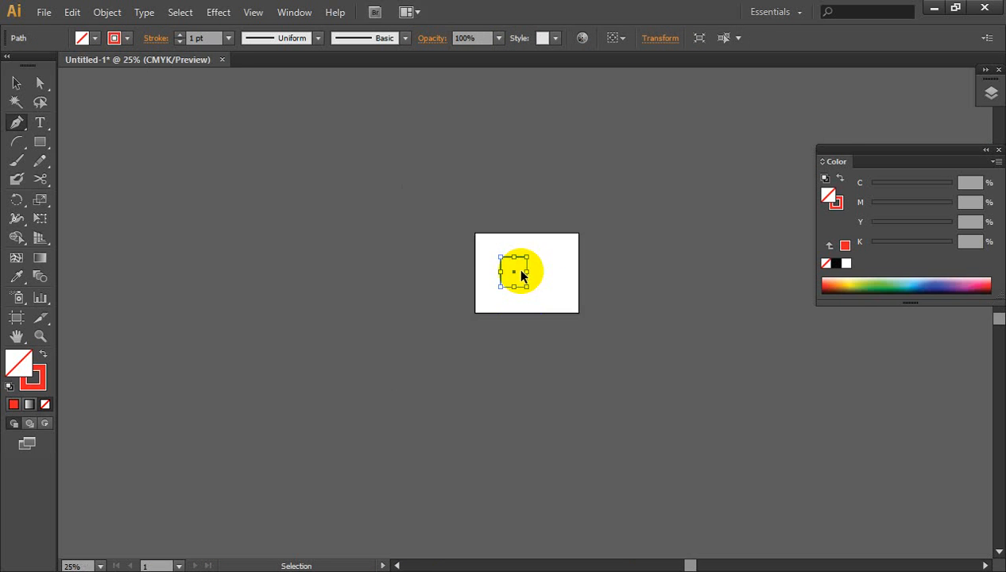
scroll(520, 275, "up", 4)
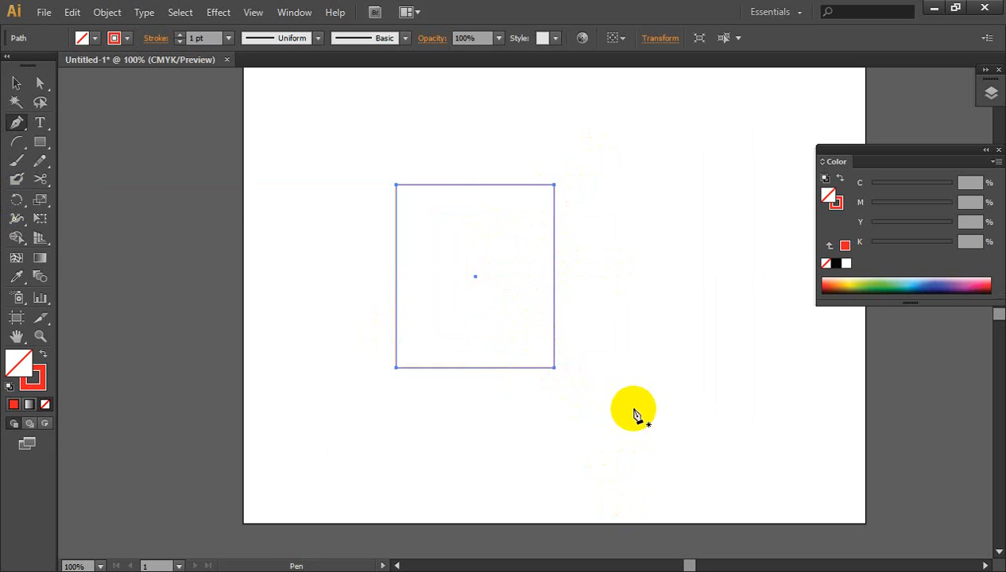
Step: Select only the rectangle's upper-right corner anchor with Direct Selection and nudge it straight down to Y 3.2361 in
left_click_drag(36, 79, 106, 84)
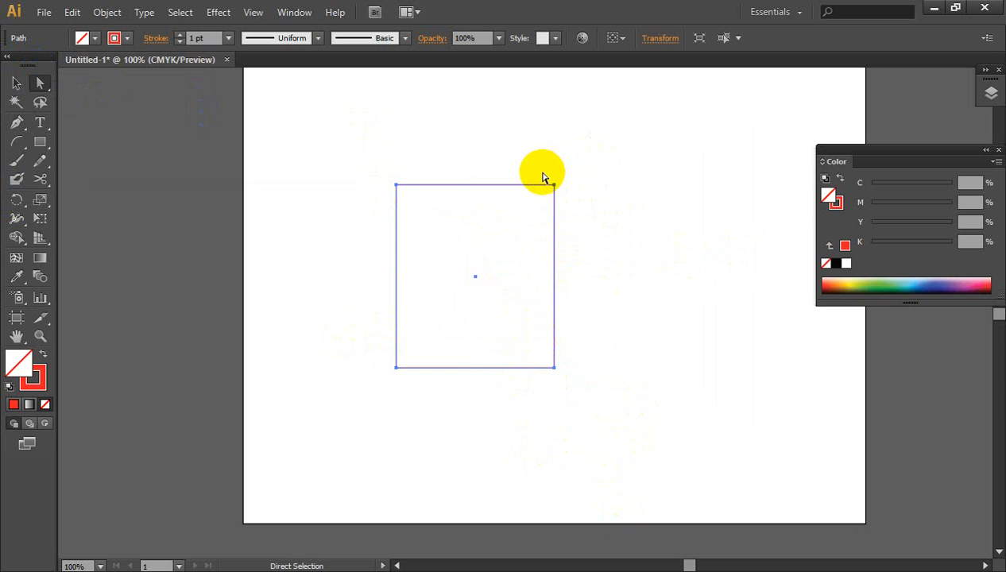
left_click_drag(544, 178, 601, 230)
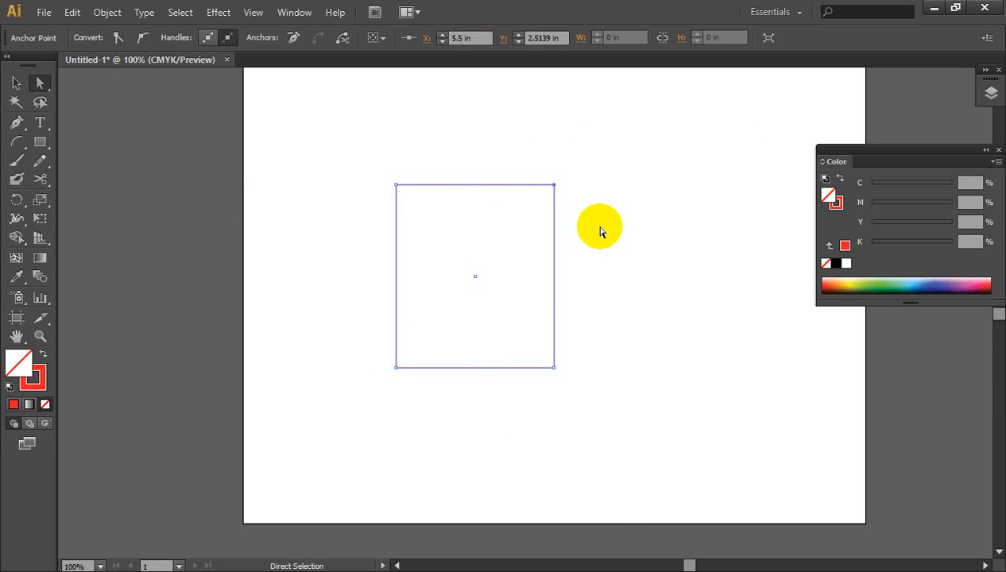
key("Down")
key("Down")
key("Down")
key("Down")
key("Down")
key("Down")
key("Down")
key("Down")
key("Down")
key("Down")
key("Down")
key("Down")
key("Down")
key("Down")
key("Down")
key("Down")
key("Down")
key("Down")
key("Down")
key("Down")
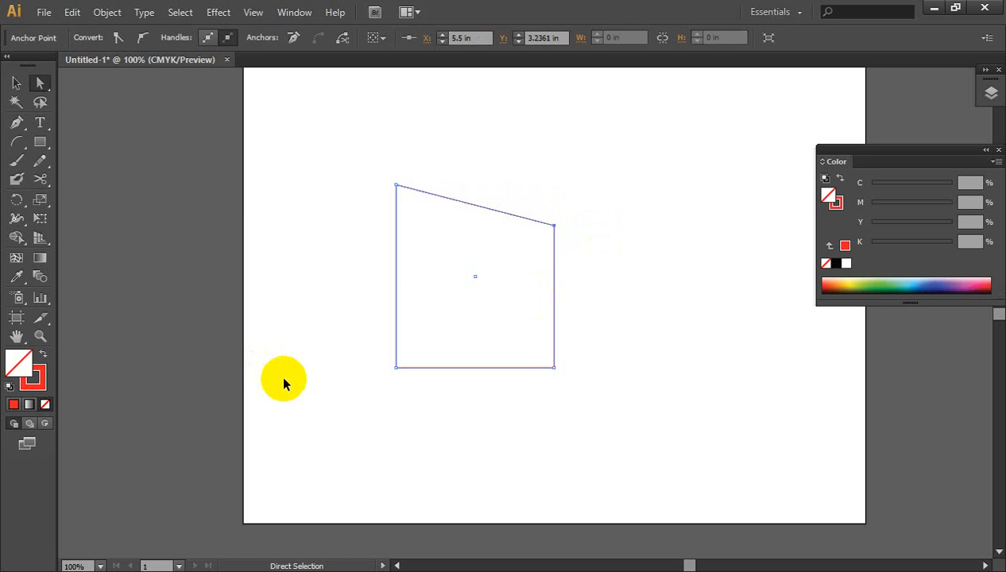
Step: Undo the corner anchor's downward nudges and keep undoing past the rectangle, back to the slanted line and red scribbles
key("ctrl")
key("Up")
key("Up")
key("Up")
key("Up")
key("Up")
key("Up")
key("Up")
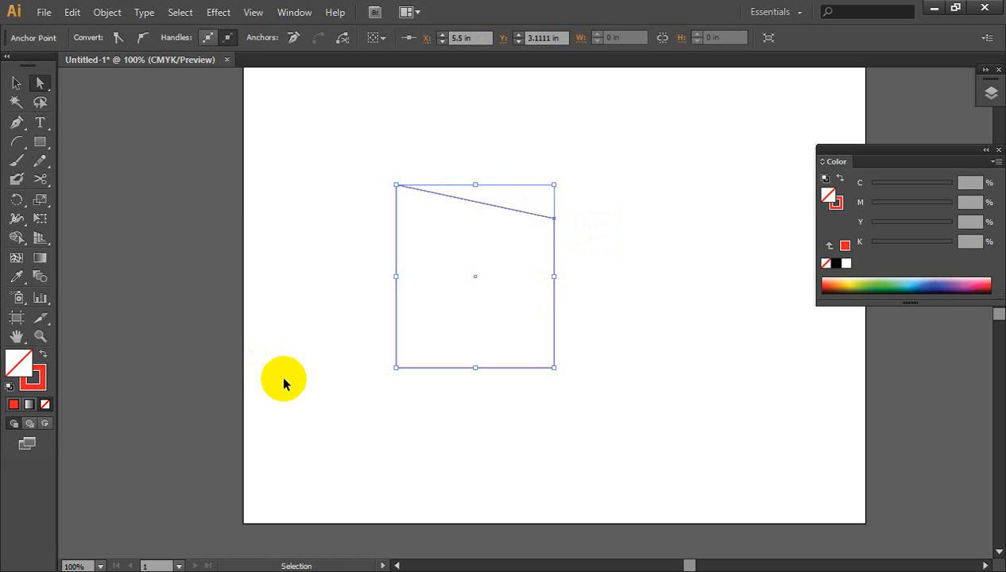
key("Up")
key("Up")
key("Up")
key("Up")
key("Up")
key("Up")
key("Up")
key("Up")
key("Up")
key("Up")
key("Up")
key("Up")
key("Up")
key("Up")
key("Up")
key("Up")
key("Up")
key("Up")
key("Up")
key("Up")
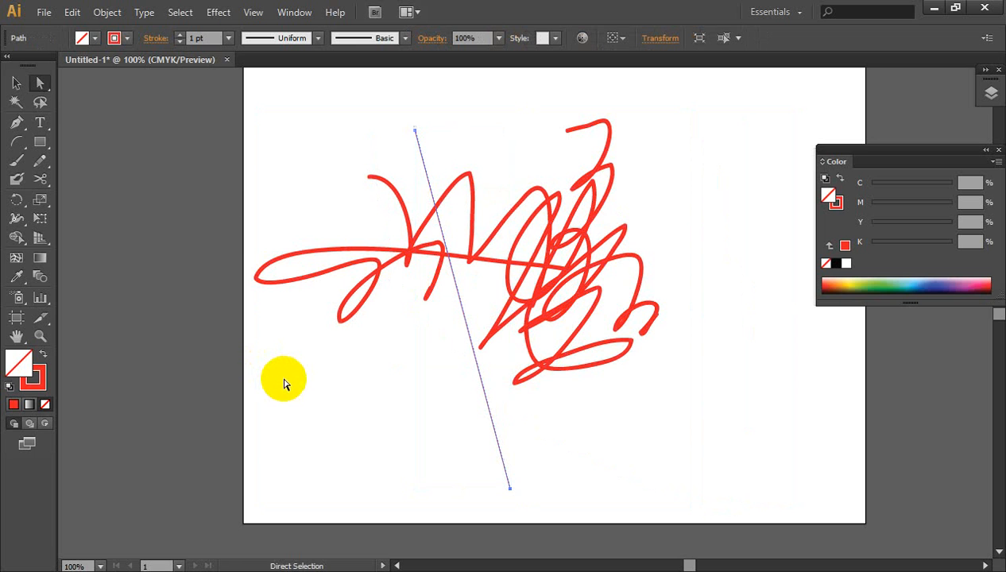
Step: Redo the undone edits until the plain rectangle is back on the artboard
key("ctrl+shift+z")
key("ctrl+shift+z")
key("ctrl+shift+z")
key("ctrl+shift+z")
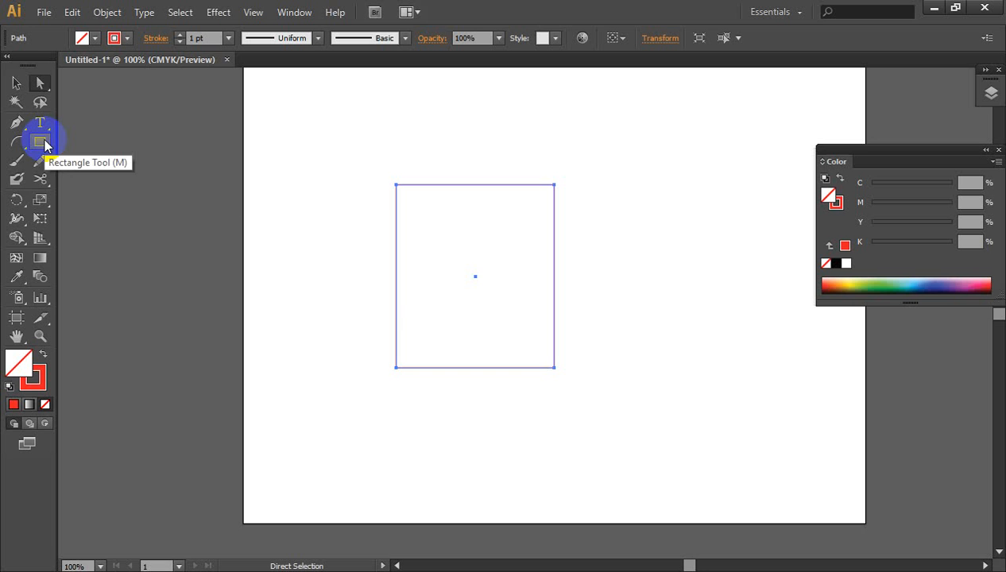
Step: Paint four slanted freehand red strokes across and beside the rectangle with the Blob Brush tool
left_click(15, 182)
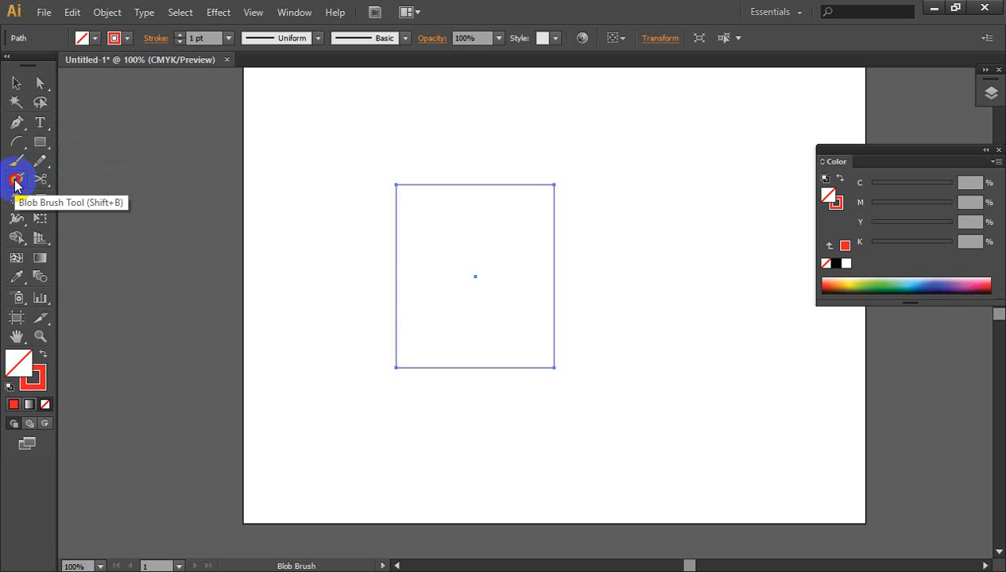
left_click_drag(460, 213, 488, 378)
left_click_drag(592, 191, 523, 483)
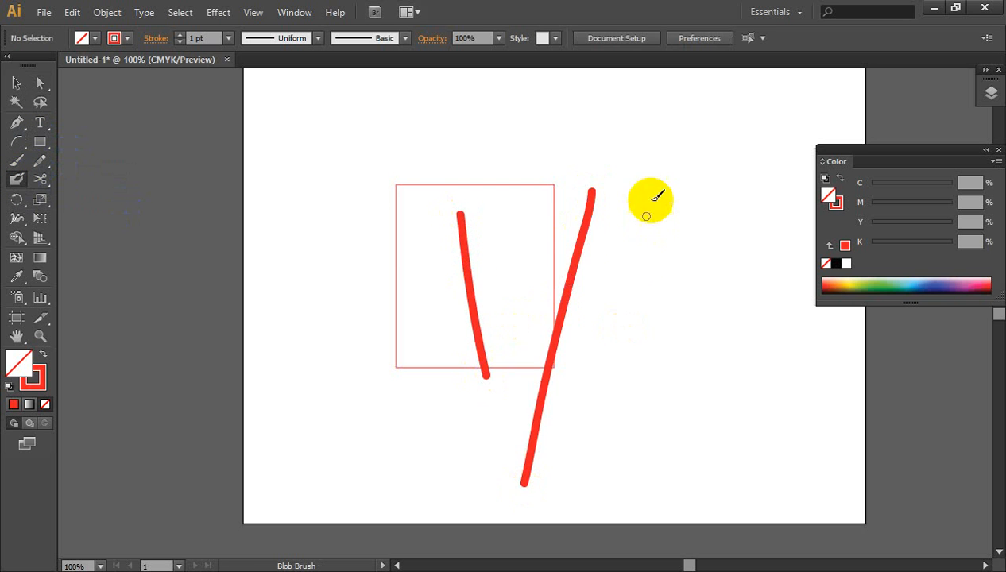
left_click_drag(651, 200, 572, 482)
left_click_drag(392, 182, 557, 404)
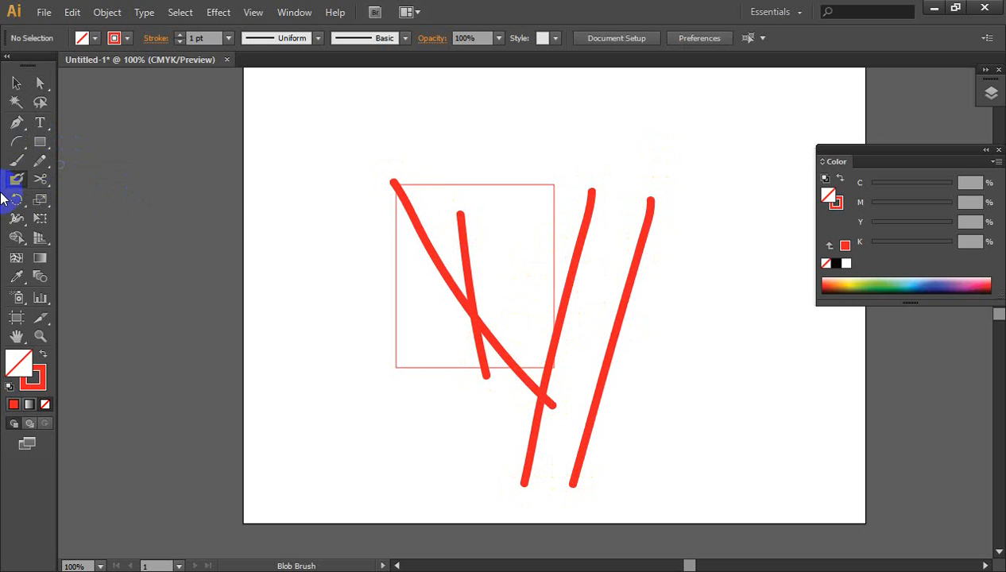